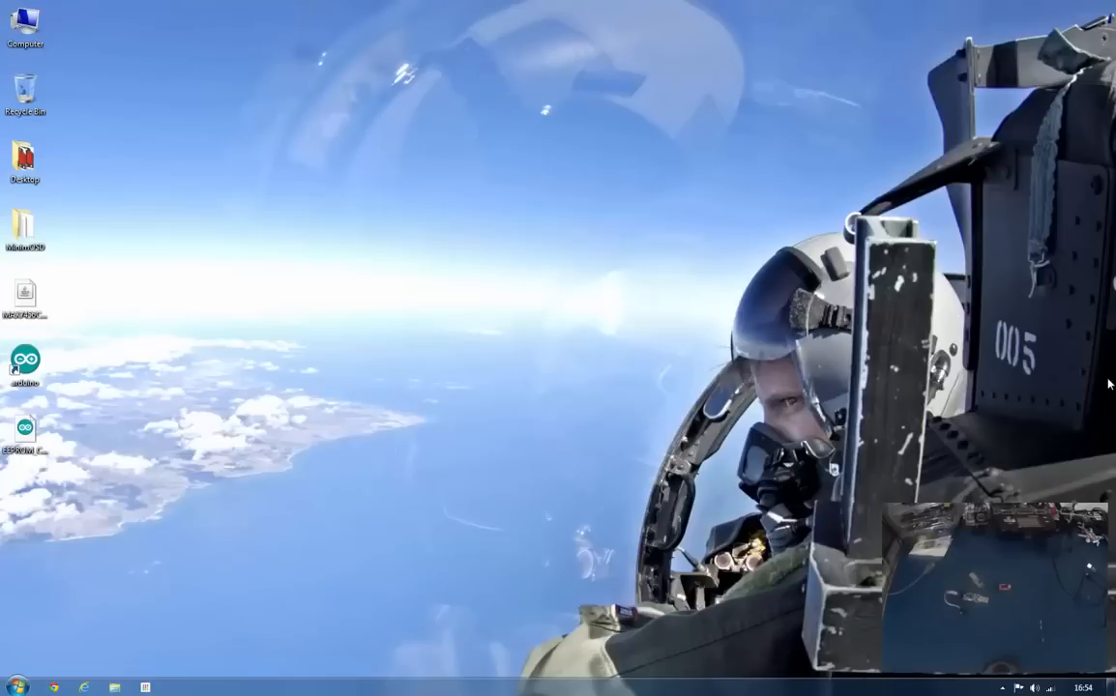
# - Open Chrome, search Google for "minimosd extra", and open the downloads list of the minimosd-extra Google Code project
pyautogui.click(53, 687)
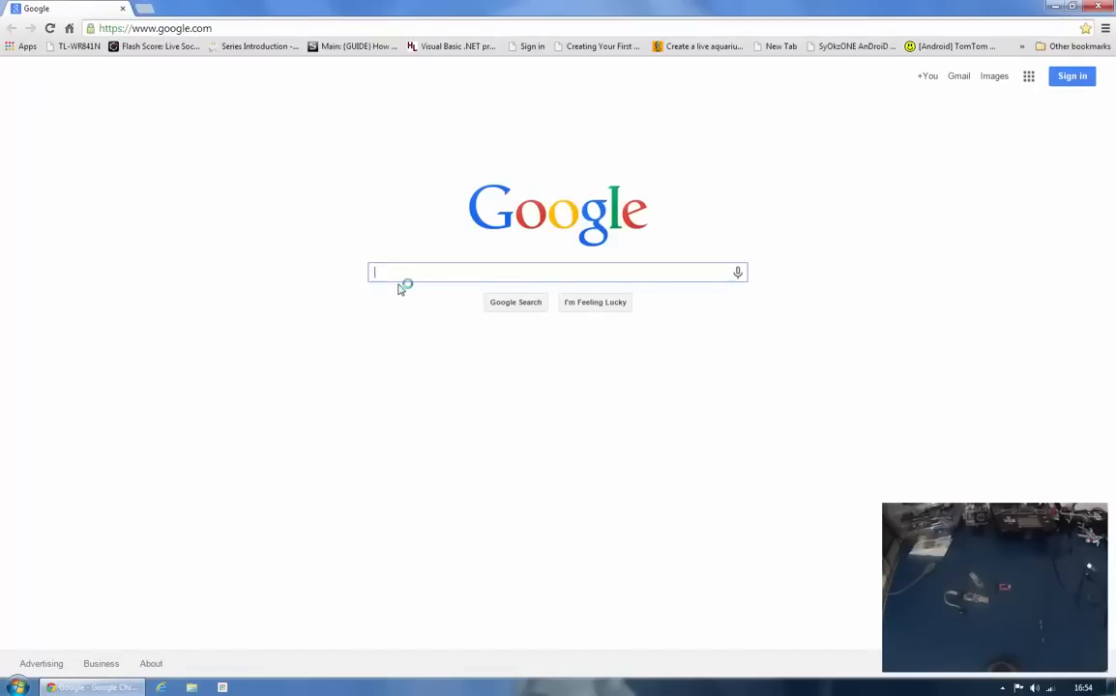
pyautogui.write('minimosd')
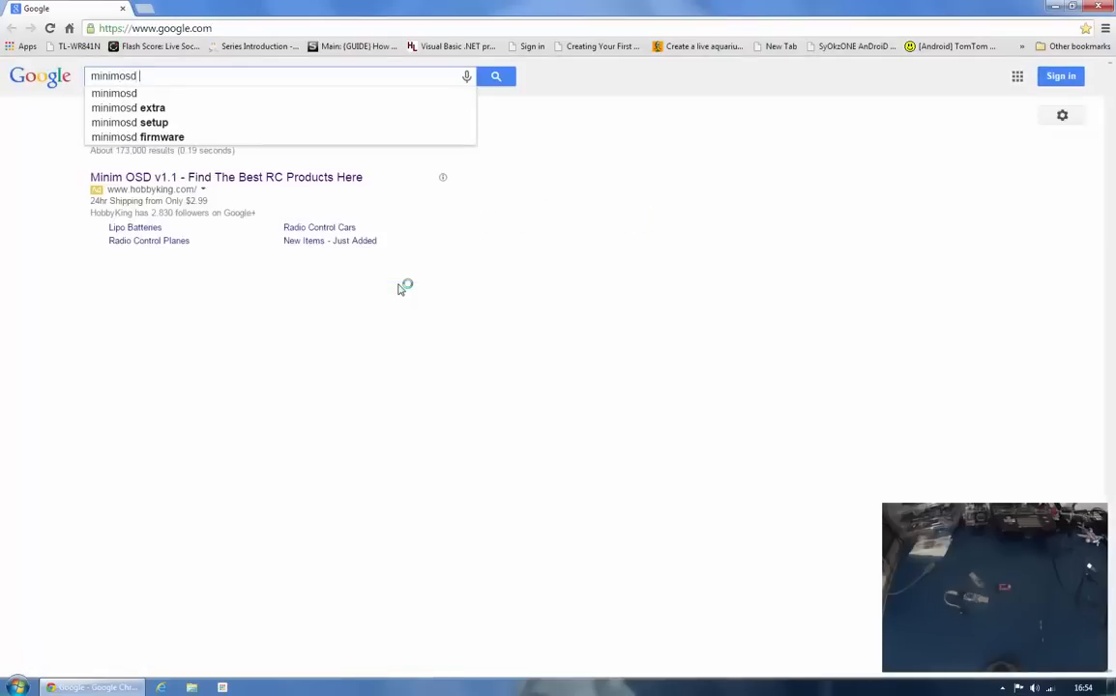
pyautogui.write(' extra')
pyautogui.press('Return')
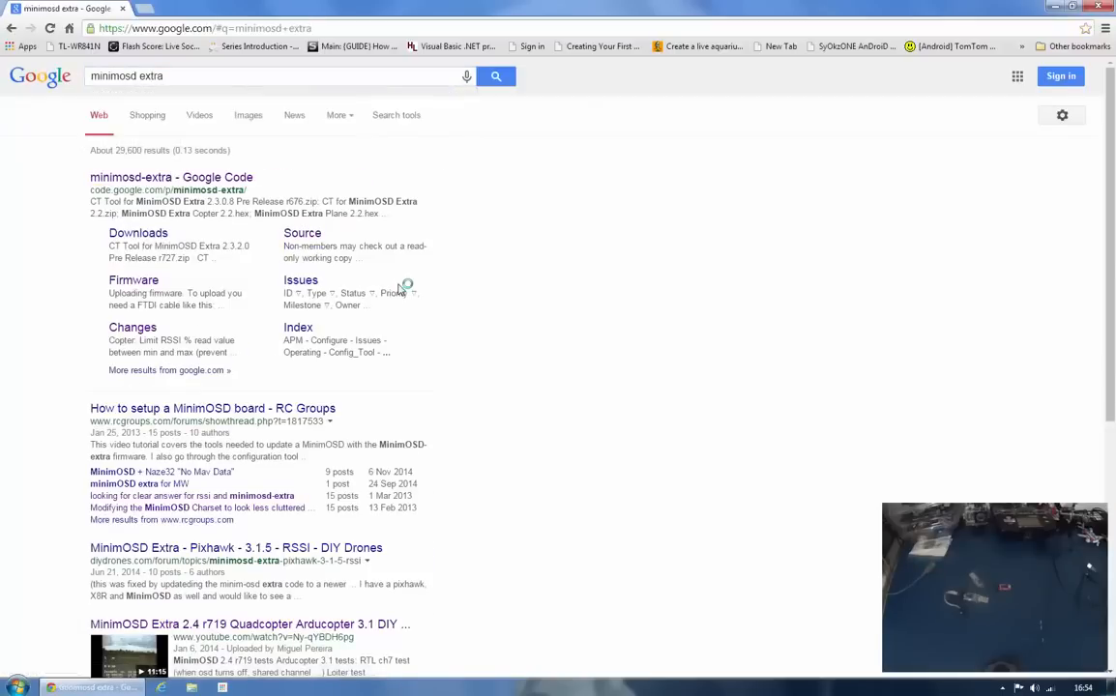
pyautogui.click(173, 182)
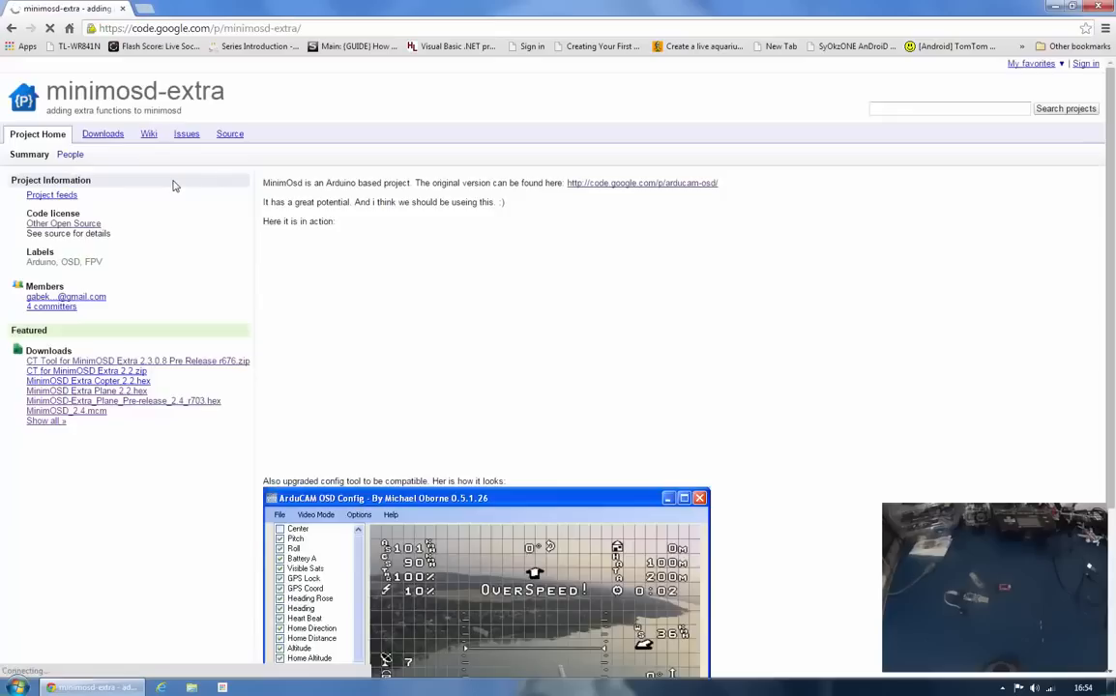
pyautogui.click(96, 137)
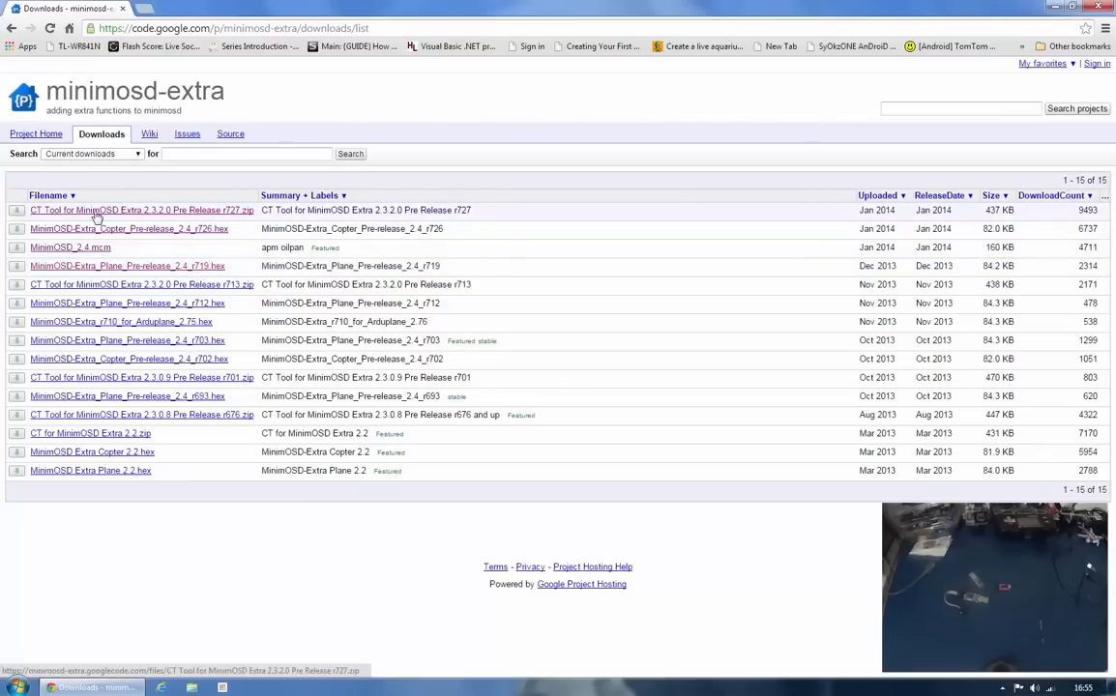
# - Download "CT Tool for MinimOSD Extra 2.3.2.0 Pre Release r727.zip" and "MinimOSD-Extra_Plane_Pre-release_2.4_r719.hex"
pyautogui.click(95, 211)
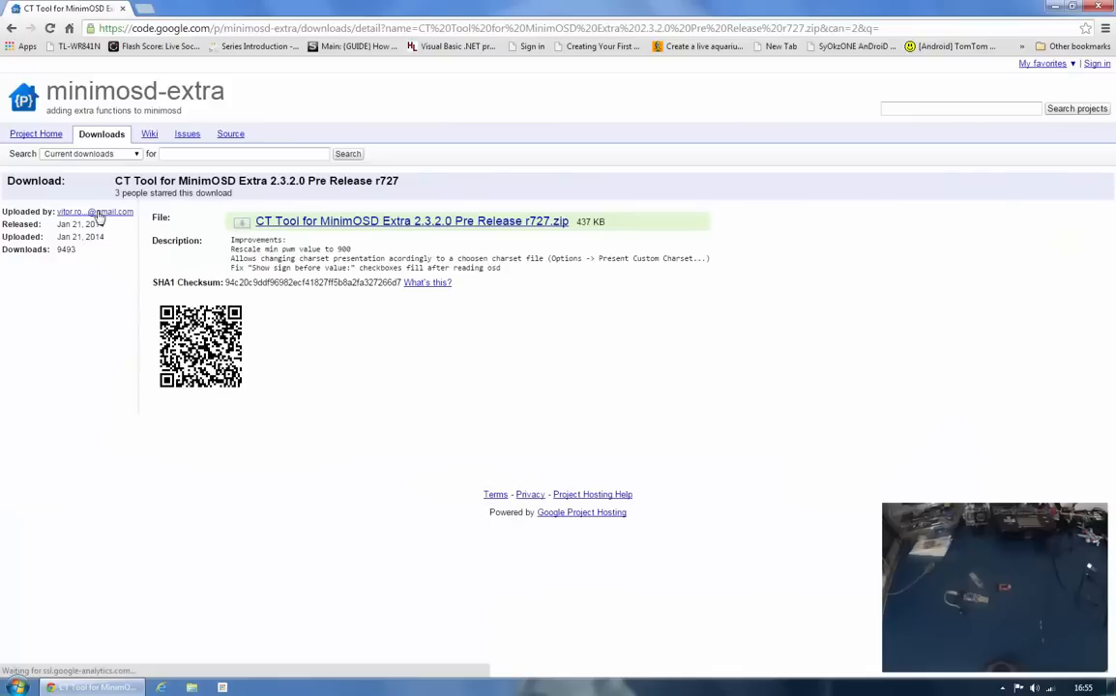
pyautogui.click(326, 224)
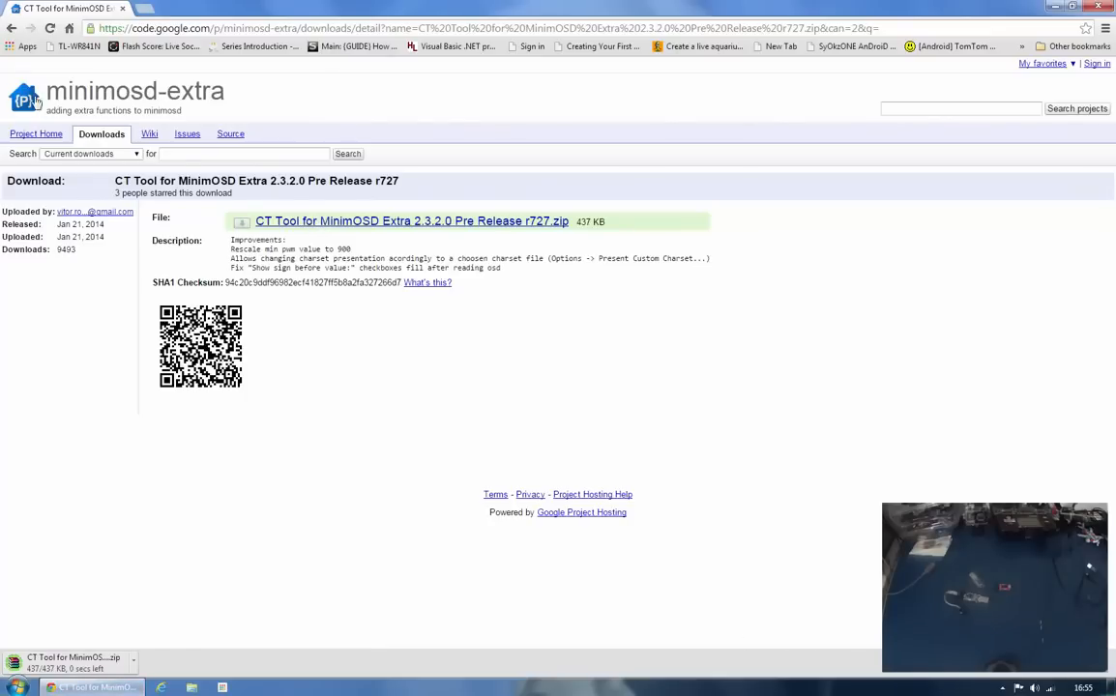
pyautogui.click(12, 29)
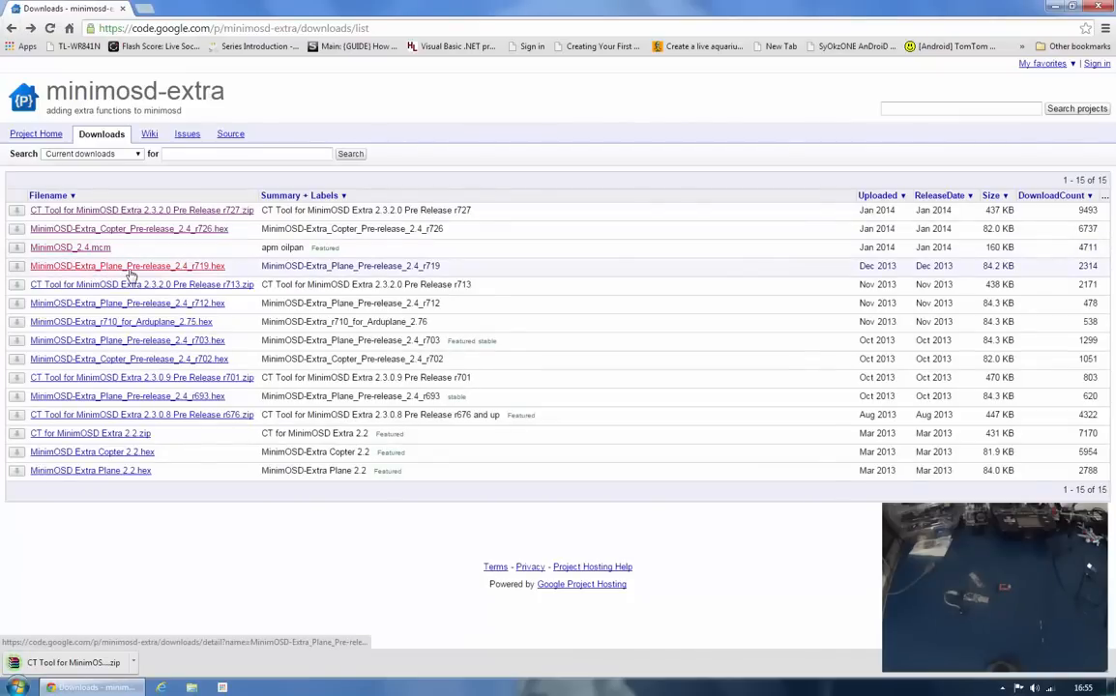
pyautogui.click(132, 269)
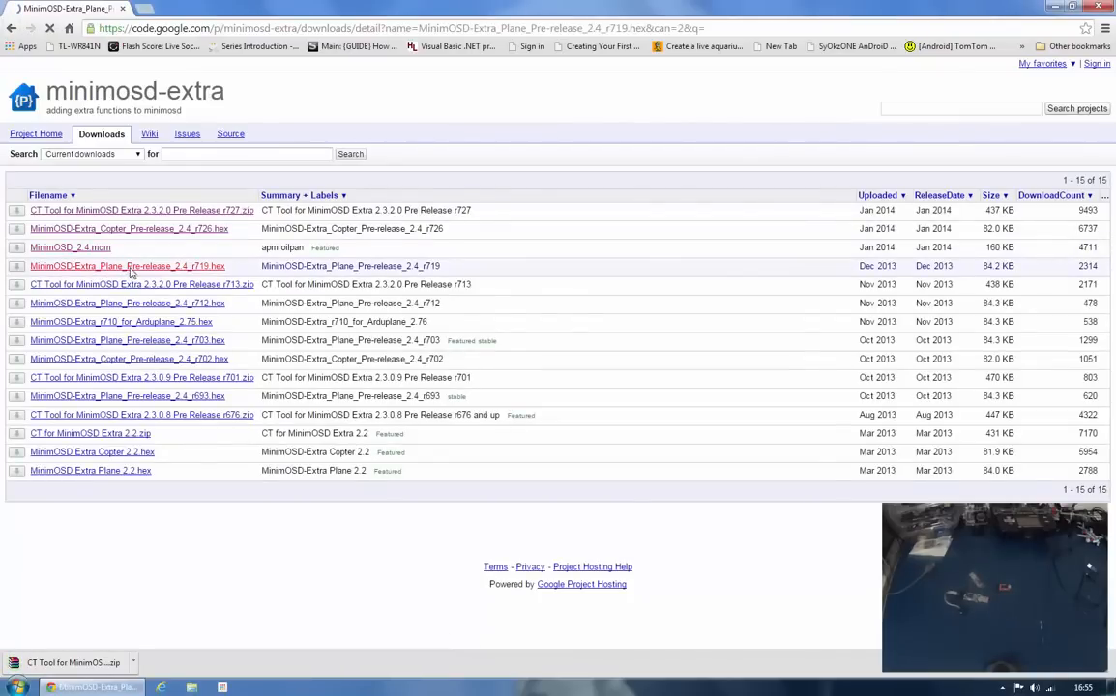
pyautogui.click(393, 221)
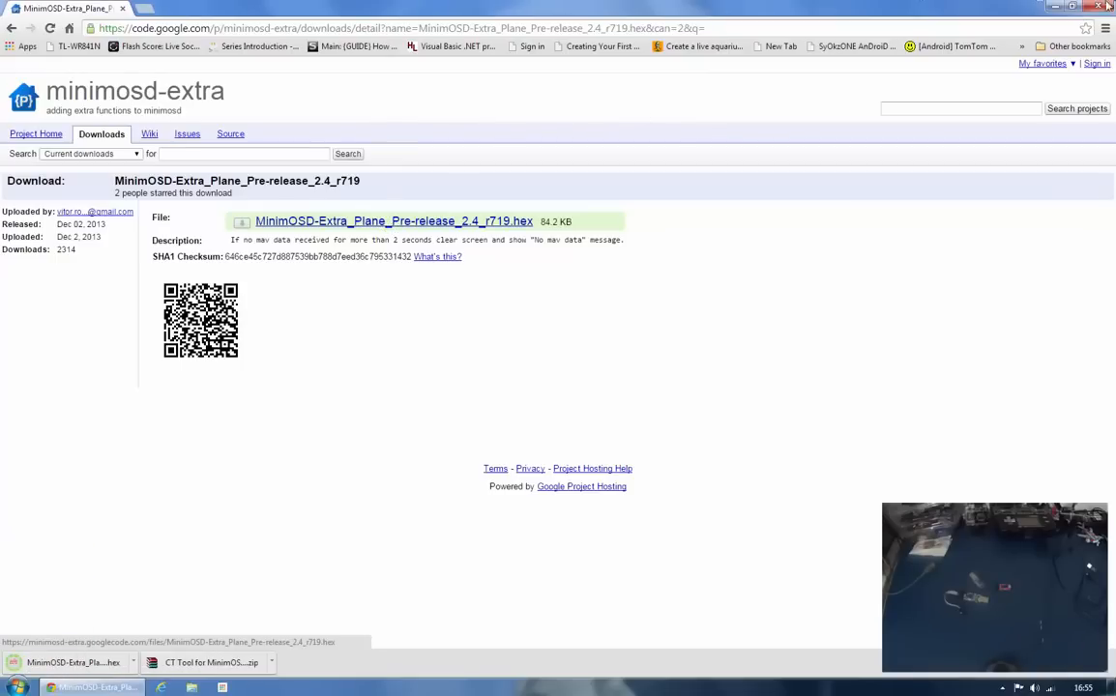
# - Show the downloaded MinimOSD-Extra Plane r719 hex file in its folder and copy it to the desktop
pyautogui.click(134, 663)
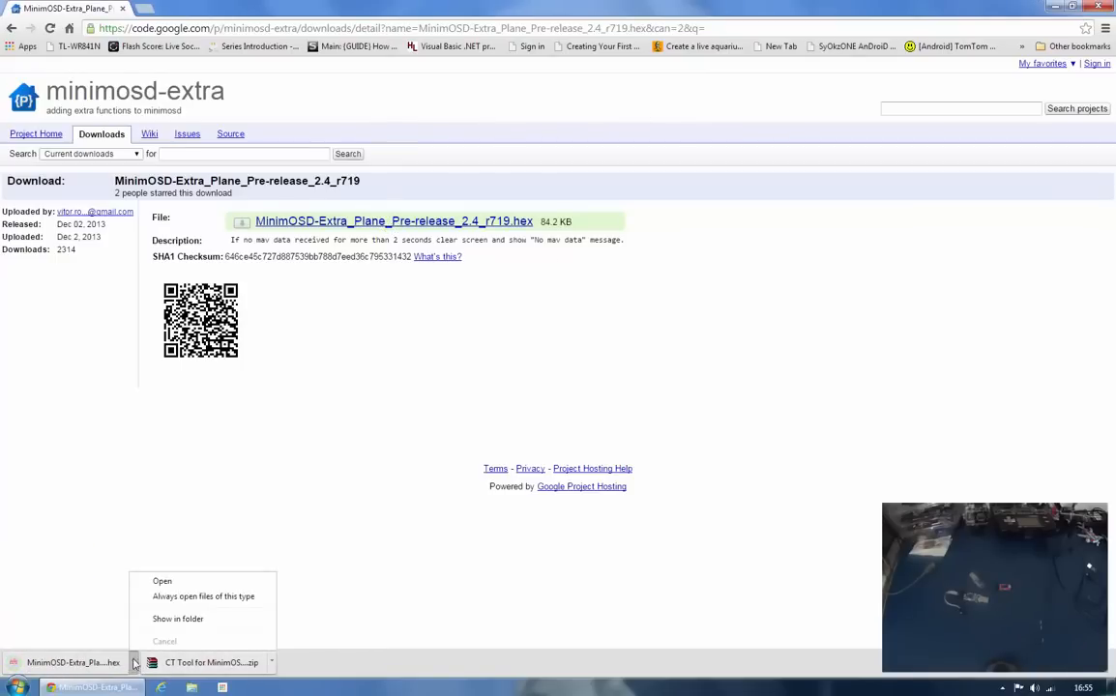
pyautogui.click(167, 621)
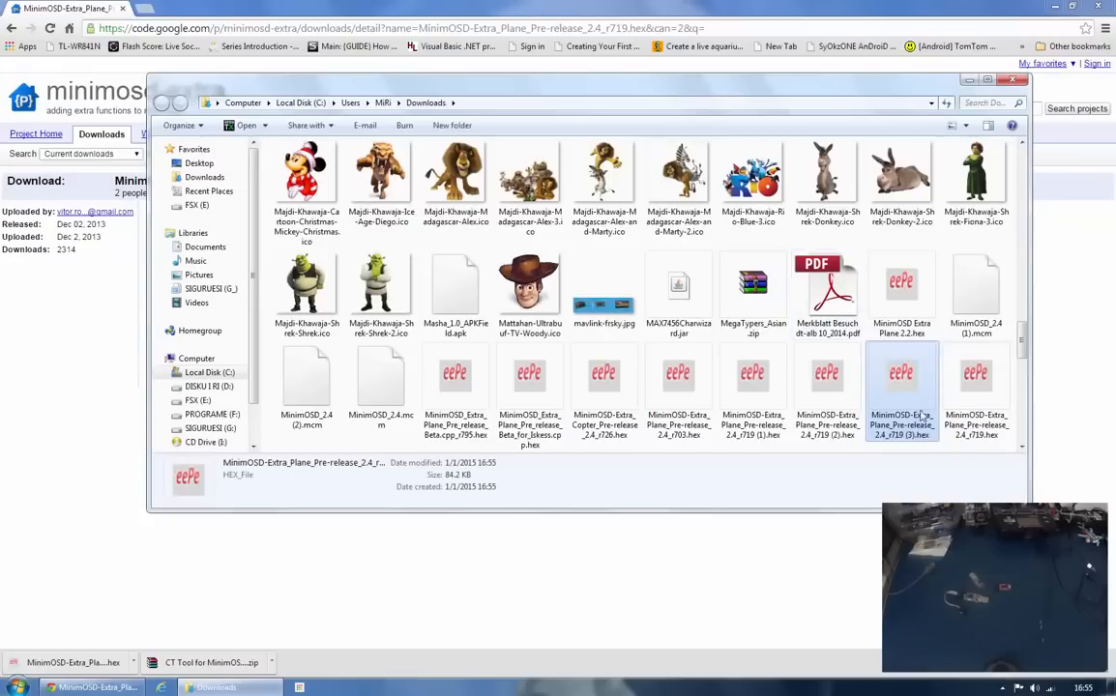
pyautogui.rightClick(900, 385)
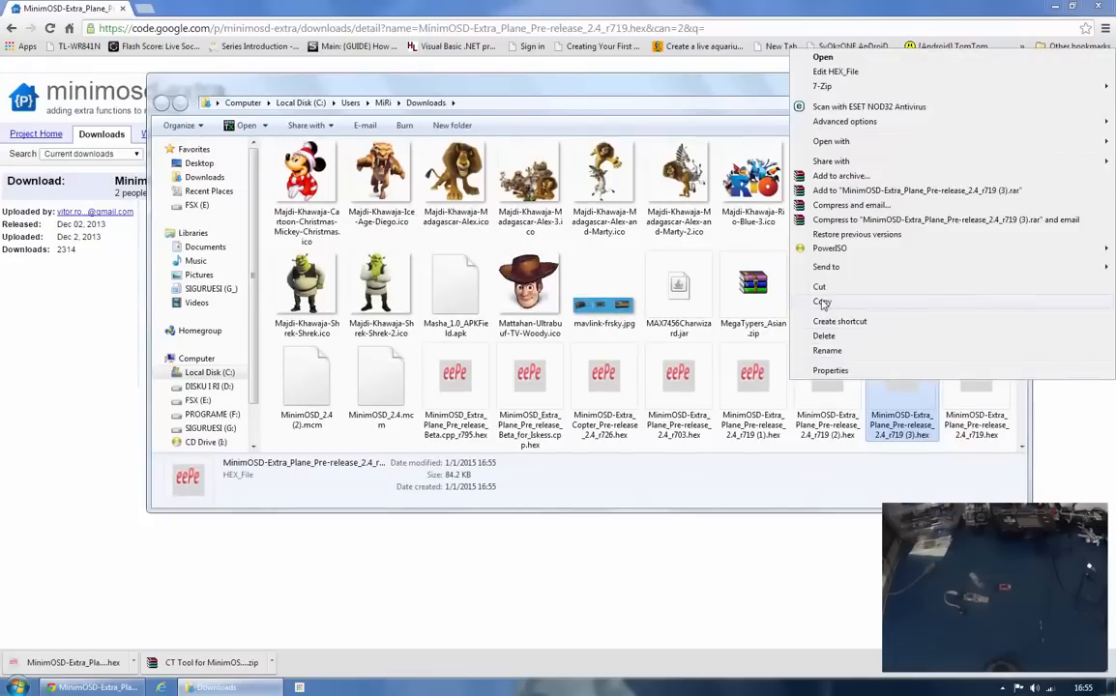
pyautogui.press('Escape')
pyautogui.click(1012, 80)
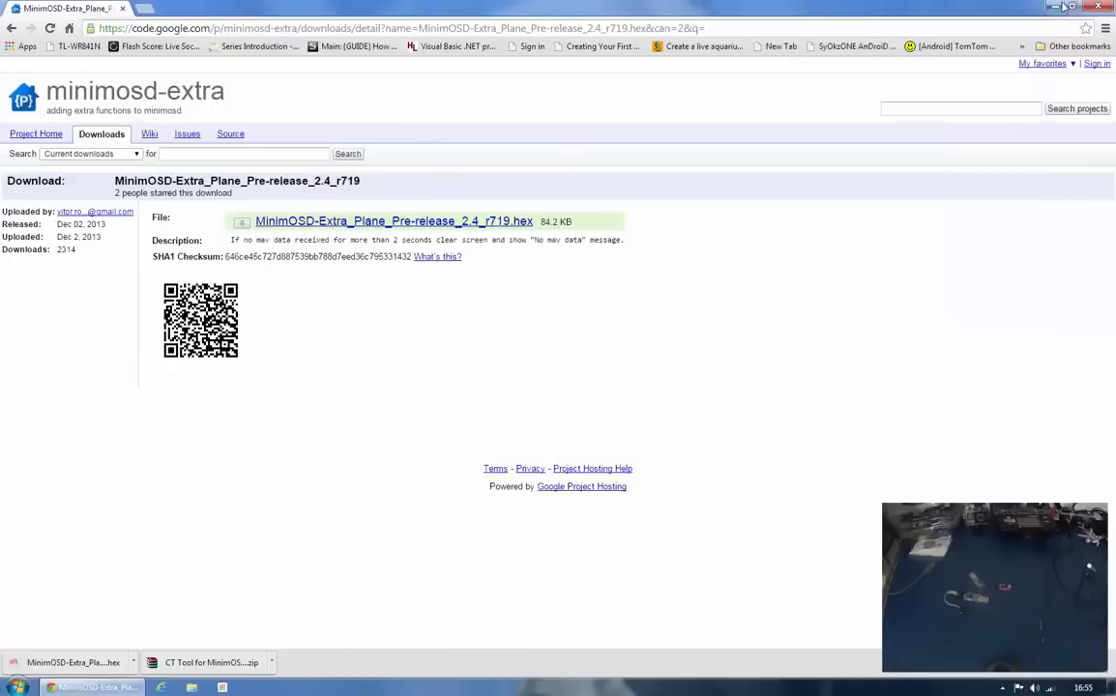
pyautogui.click(1057, 7)
pyautogui.rightClick(157, 370)
pyautogui.click(189, 447)
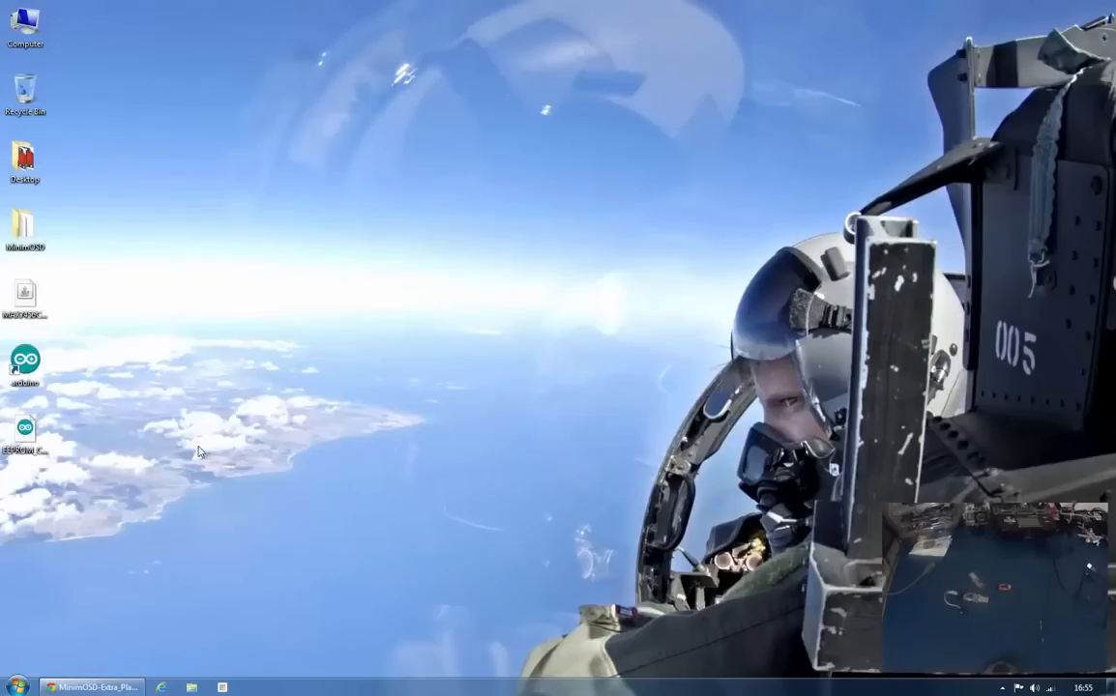
# - Open the downloaded CT Tool zip archive from Chrome and place the hex file's icon below the other desktop icons
pyautogui.click(89, 688)
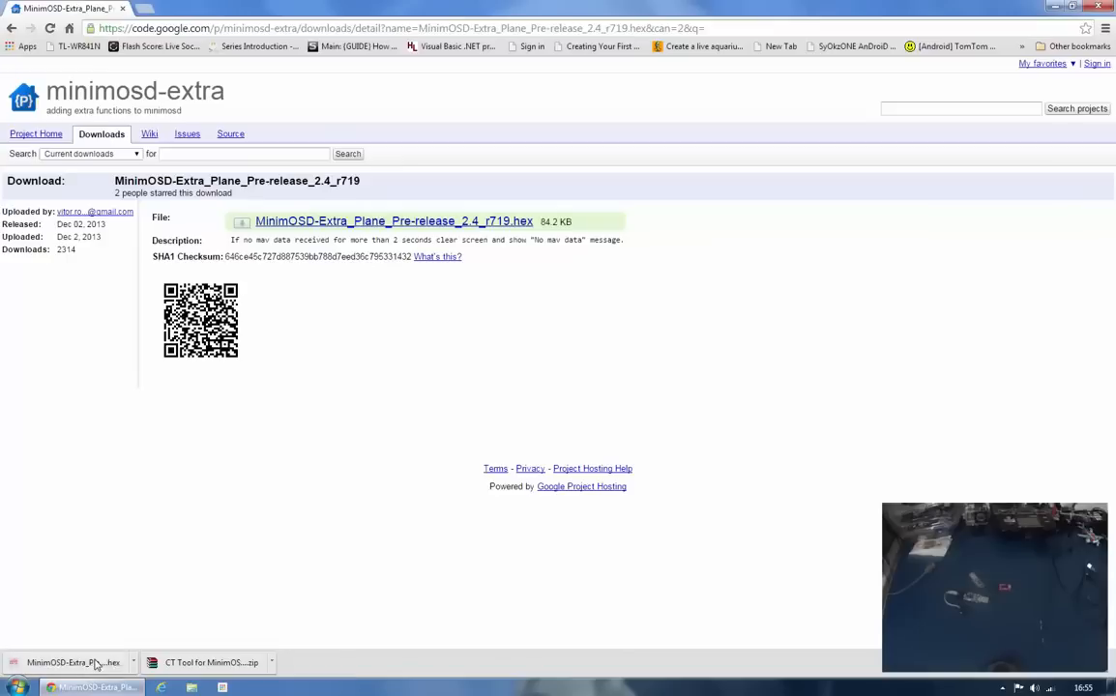
pyautogui.click(271, 663)
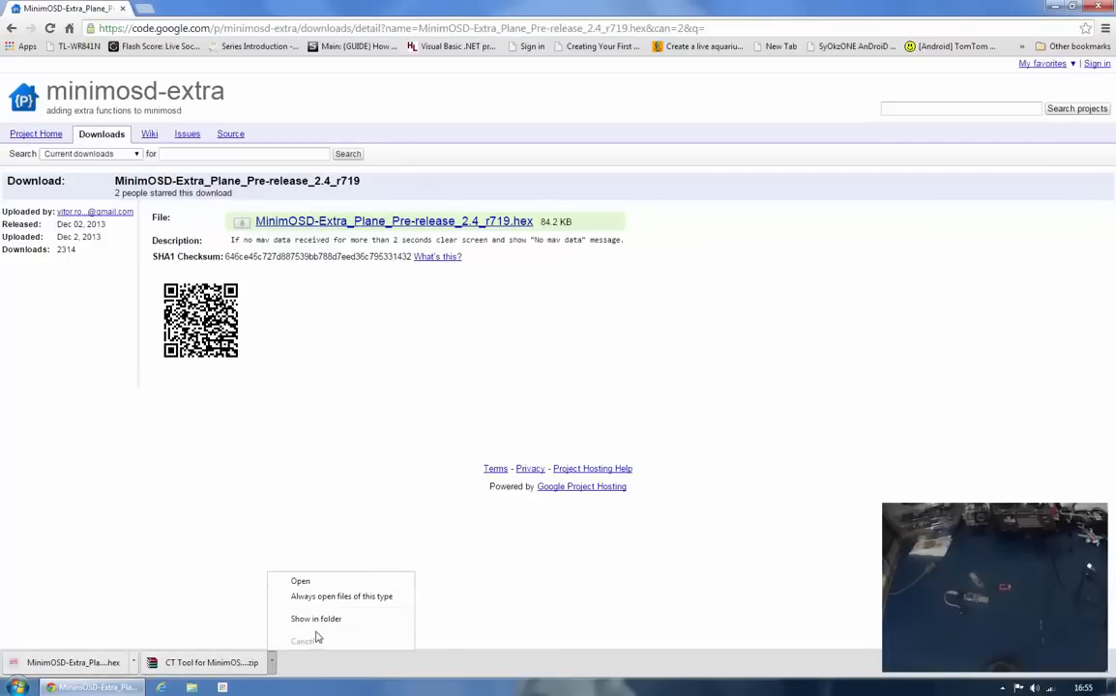
pyautogui.click(311, 583)
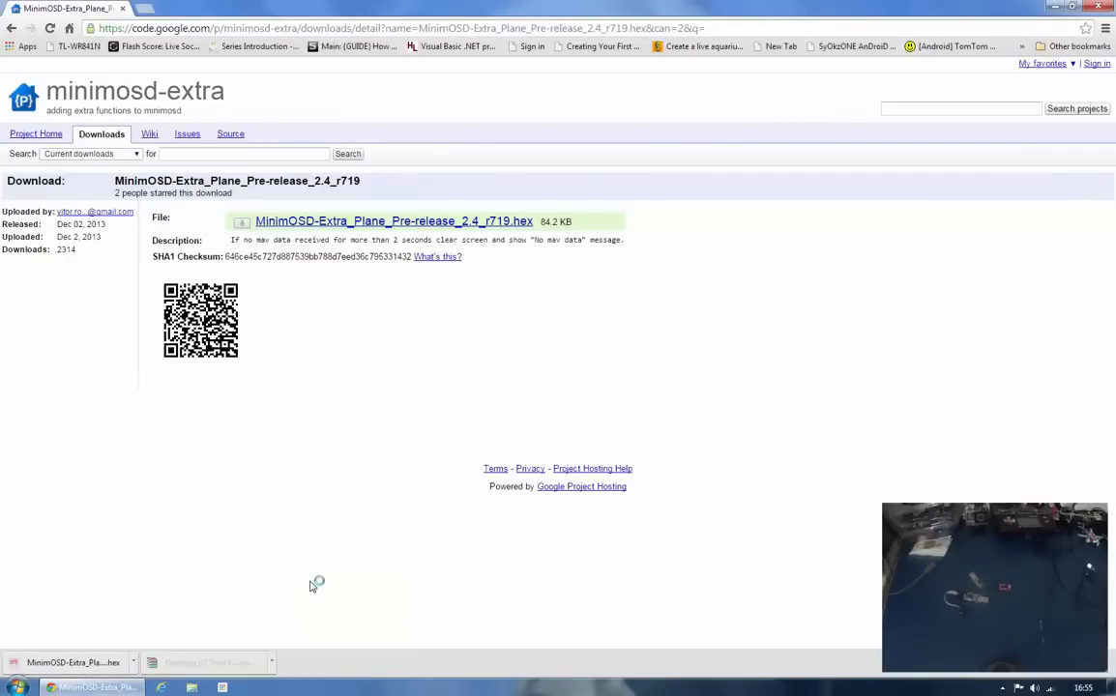
pyautogui.click(1055, 7)
pyautogui.moveTo(181, 296); pyautogui.dragTo(32, 511)
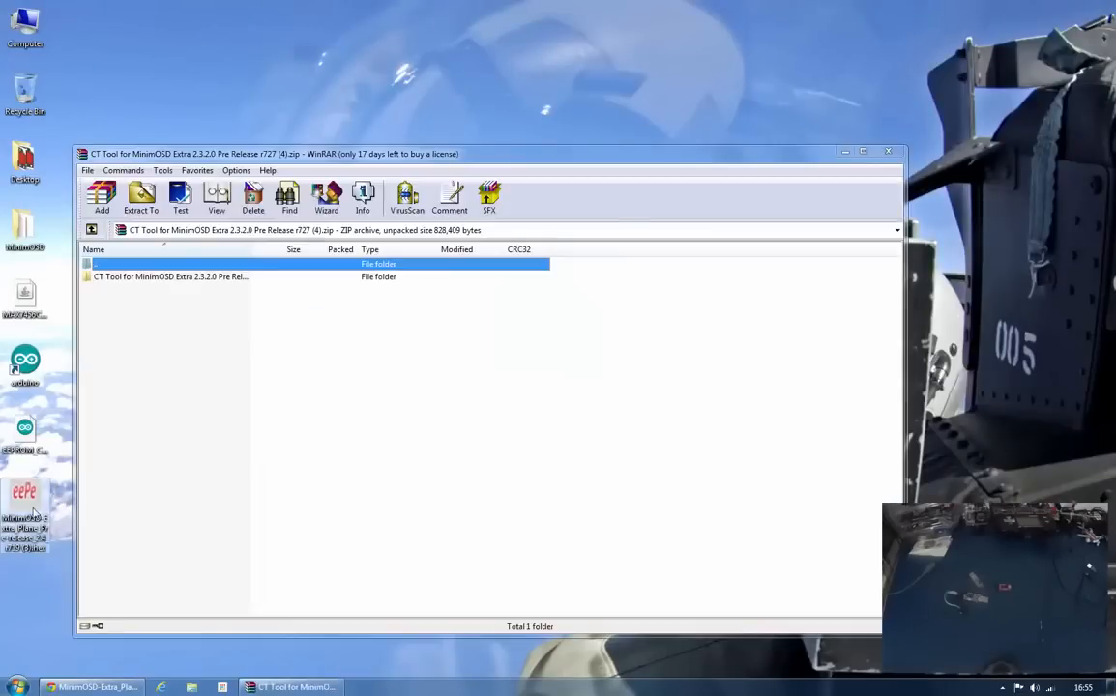
# - Extract the CT Tool for MinimOSD Extra folder from the archive to the desktop and align its icon beneath the hex file
pyautogui.click(164, 278)
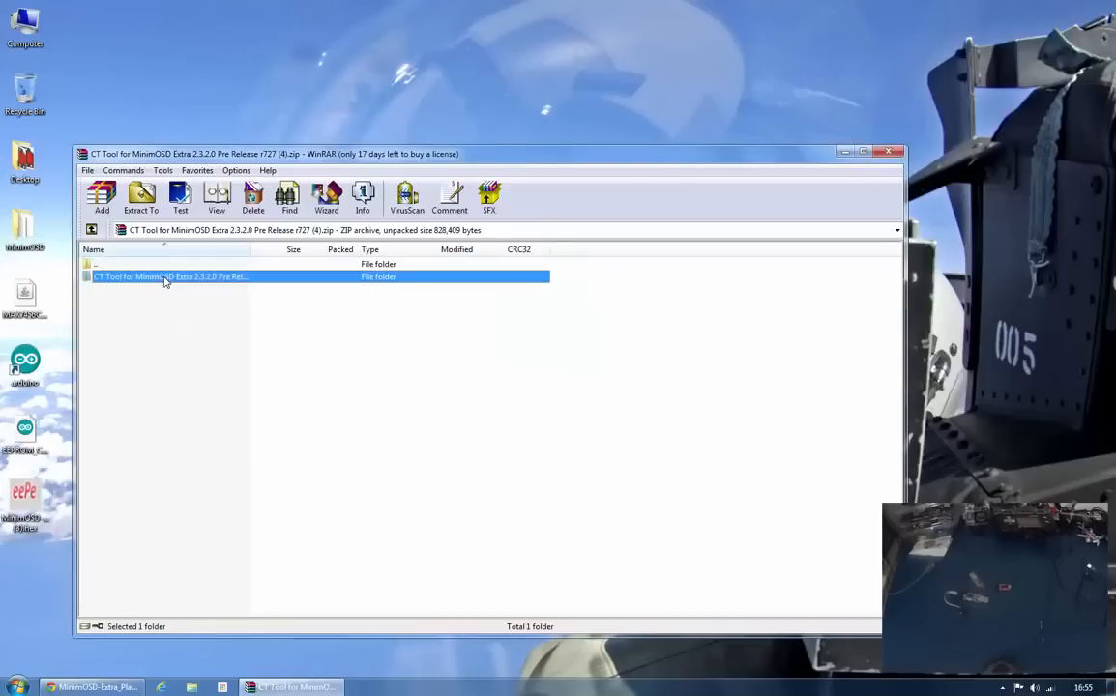
pyautogui.doubleClick(162, 278)
pyautogui.doubleClick(102, 266)
pyautogui.moveTo(108, 277); pyautogui.dragTo(208, 106)
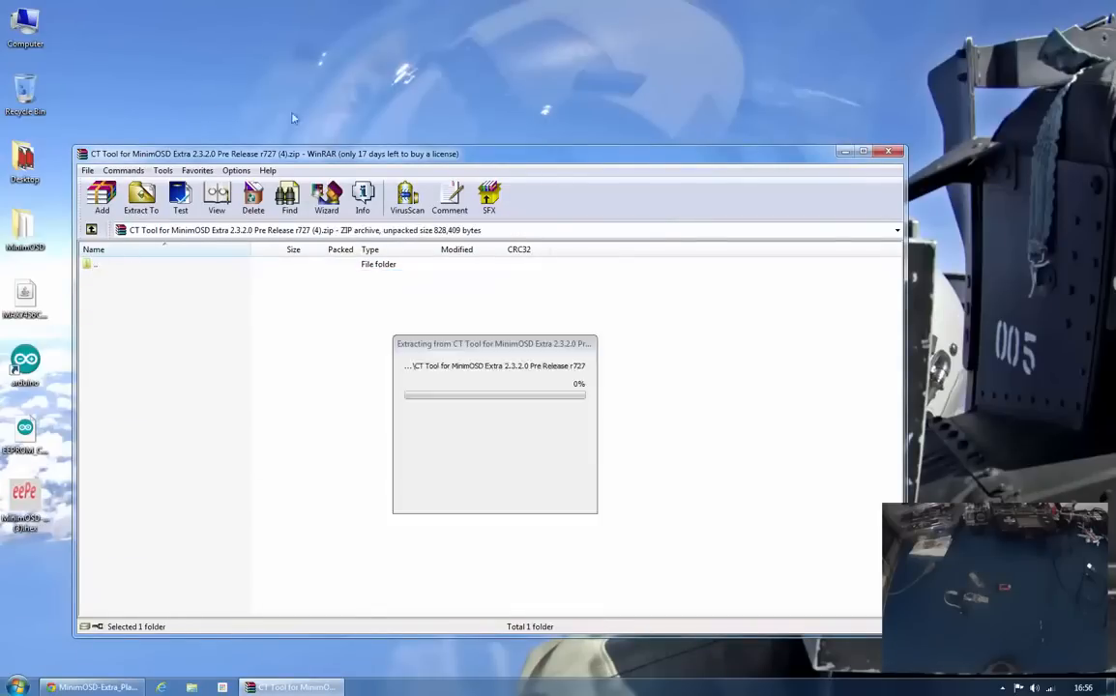
pyautogui.click(889, 153)
pyautogui.moveTo(227, 44); pyautogui.dragTo(40, 573)
pyautogui.rightClick(155, 364)
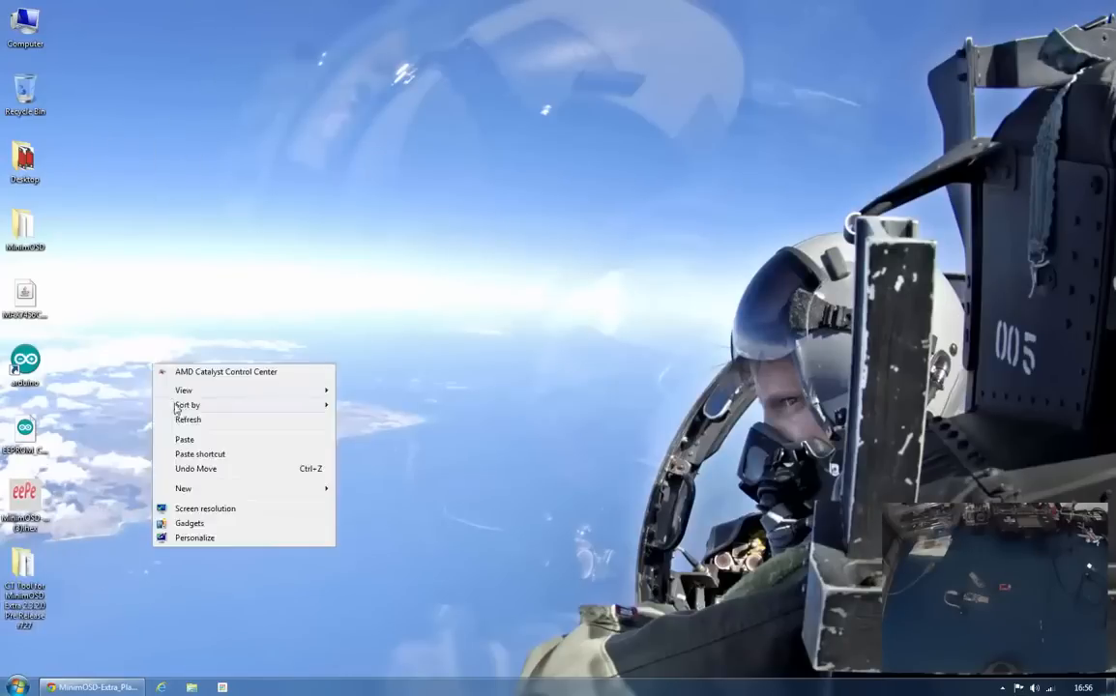
pyautogui.click(186, 418)
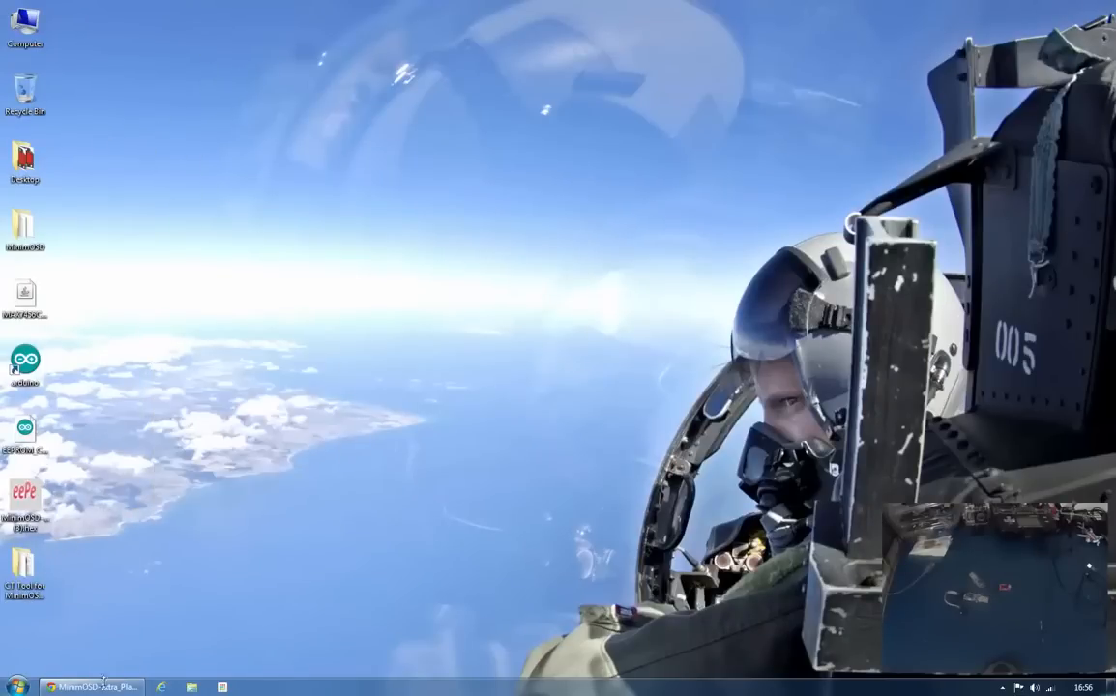
# - Return to Chrome, go to google.com, search for "arduino ide", and open the Arduino IDE software page
pyautogui.click(96, 689)
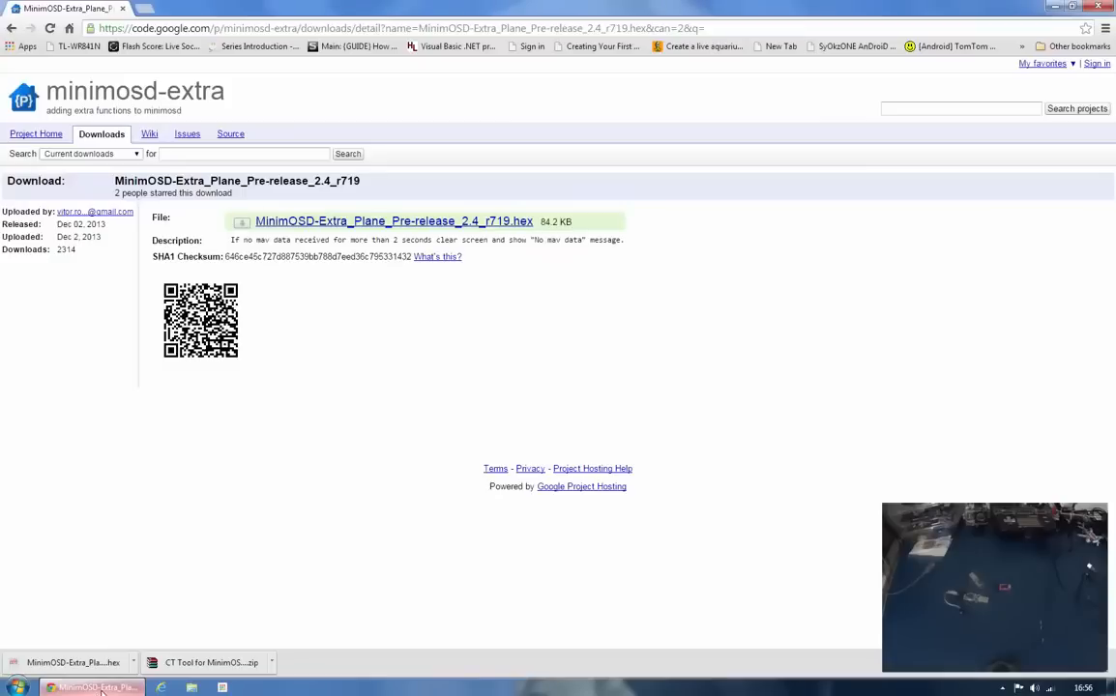
pyautogui.click(206, 29)
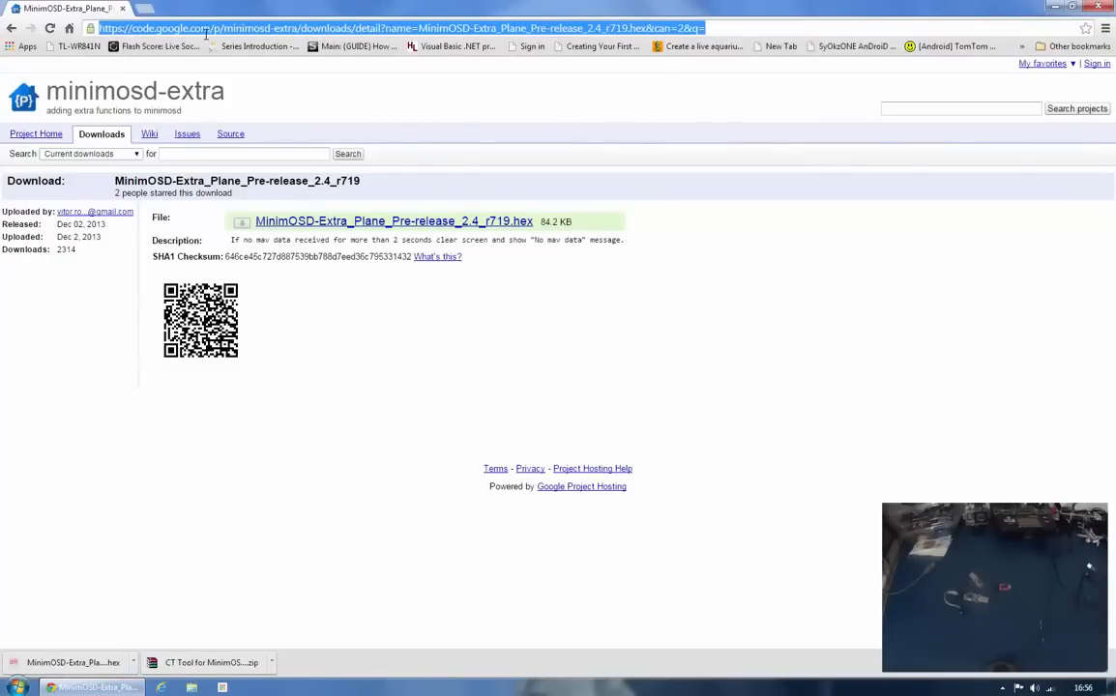
pyautogui.write('google.com')
pyautogui.press('Return')
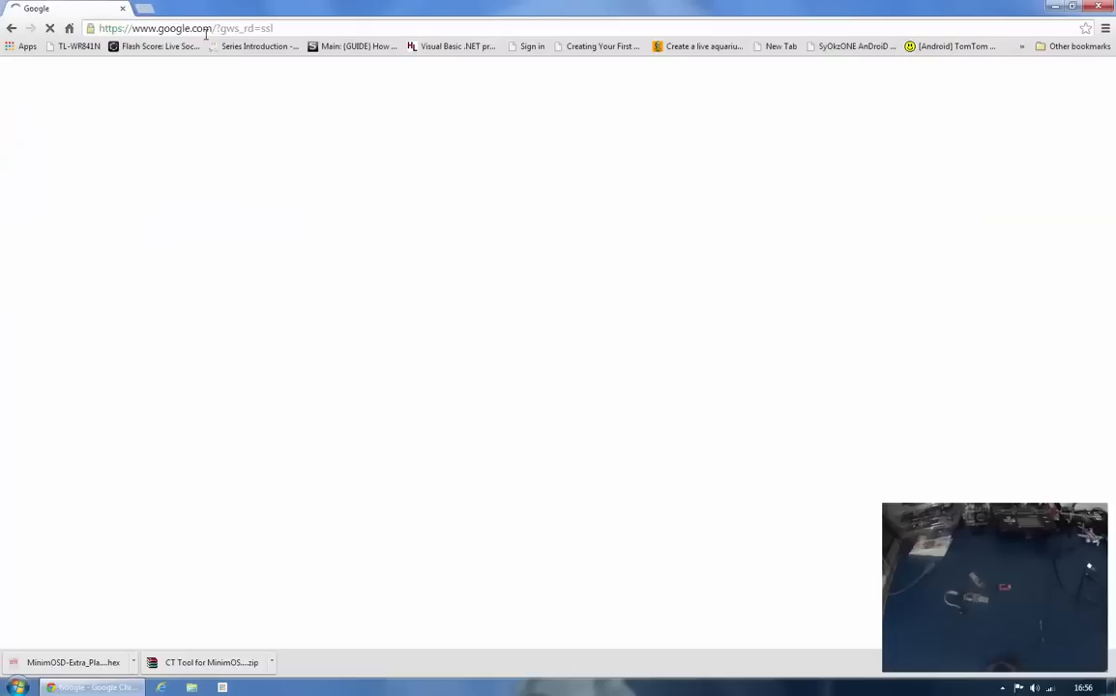
pyautogui.write('arduion')
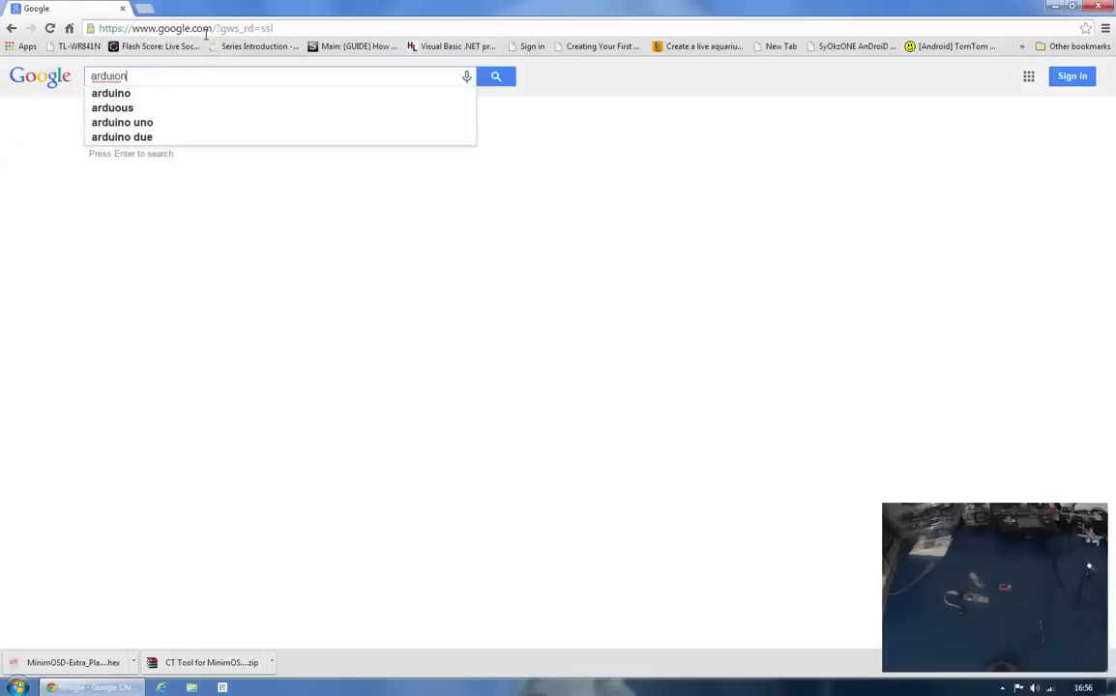
pyautogui.write('o')
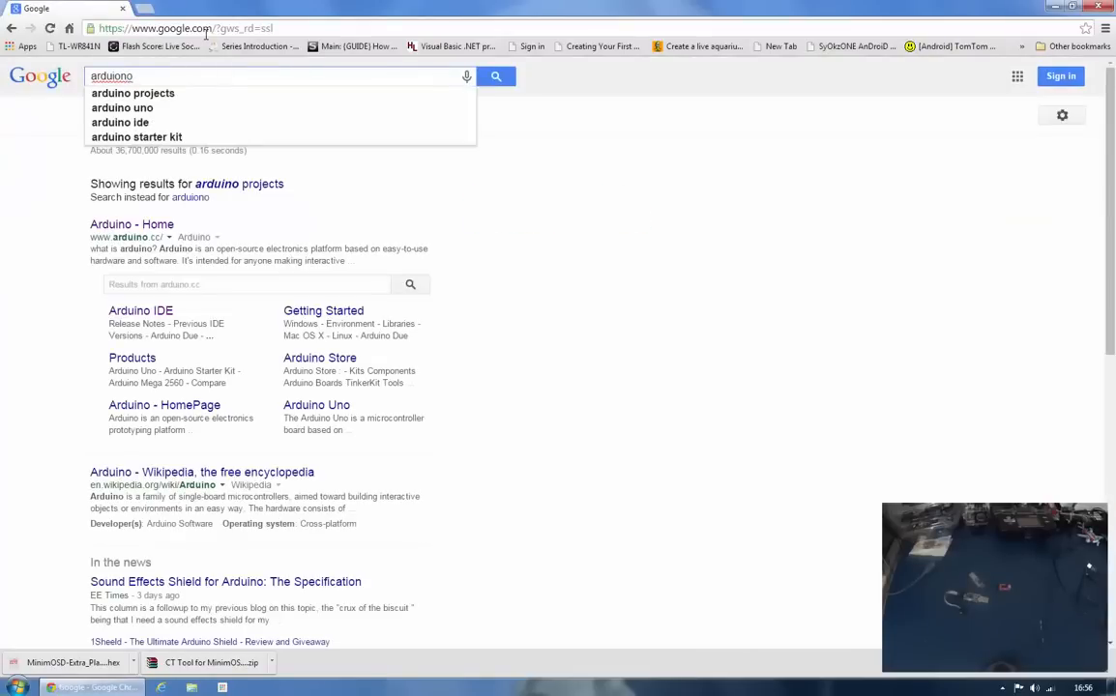
pyautogui.write(' ide')
pyautogui.press('Return')
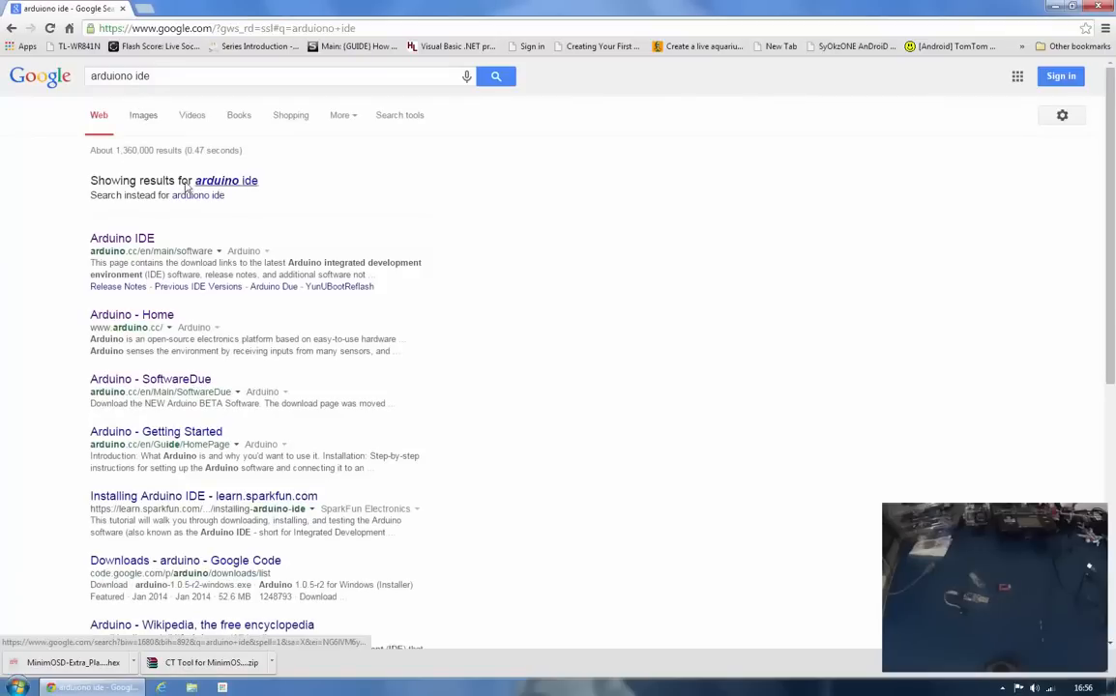
pyautogui.click(221, 181)
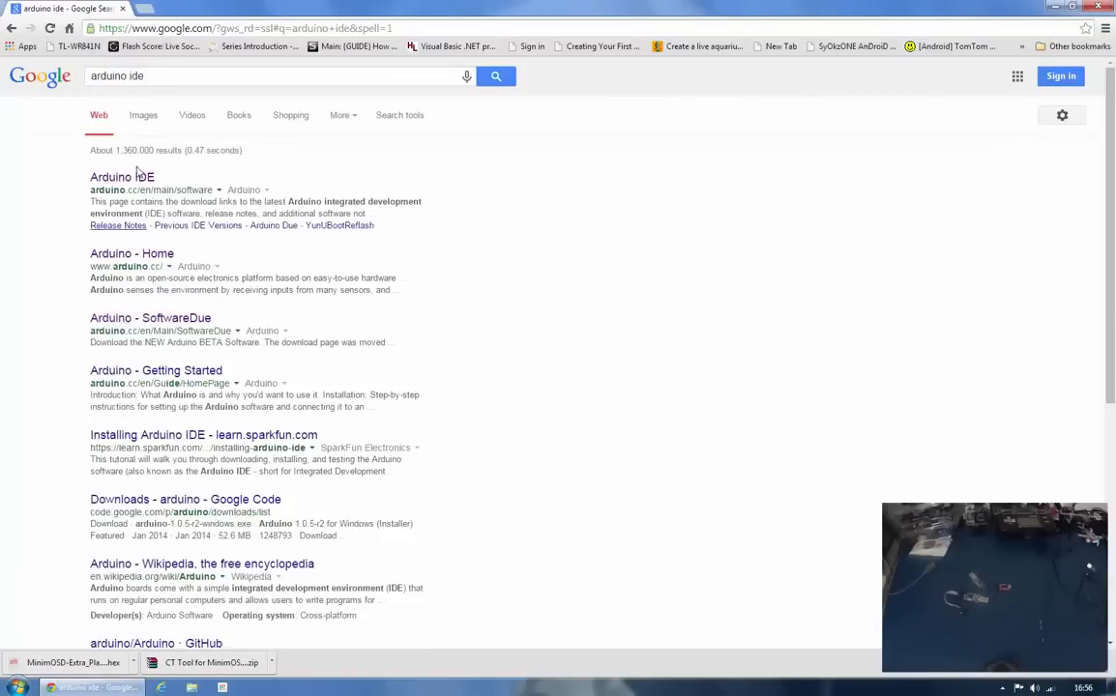
pyautogui.click(128, 181)
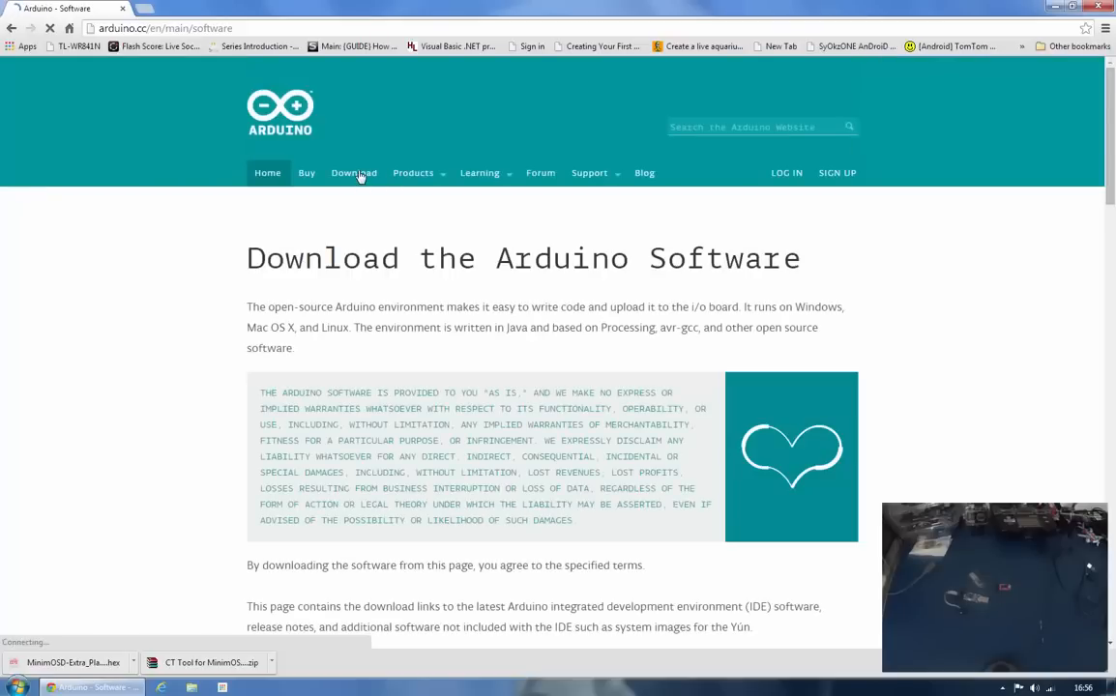
# - Go to the Arduino site's download page and start downloading the Windows Installer for Arduino 1.0.6
pyautogui.click(360, 177)
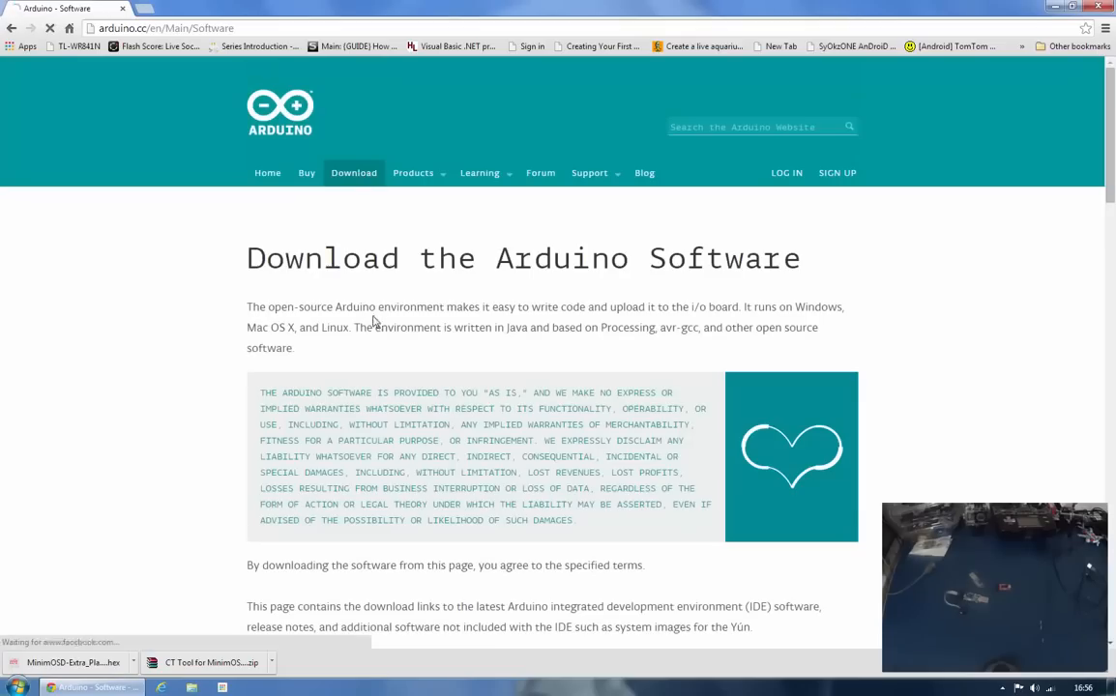
pyautogui.scroll(-1, 364, 322)
pyautogui.scroll(-3, 364, 322)
pyautogui.scroll(-1, 356, 316)
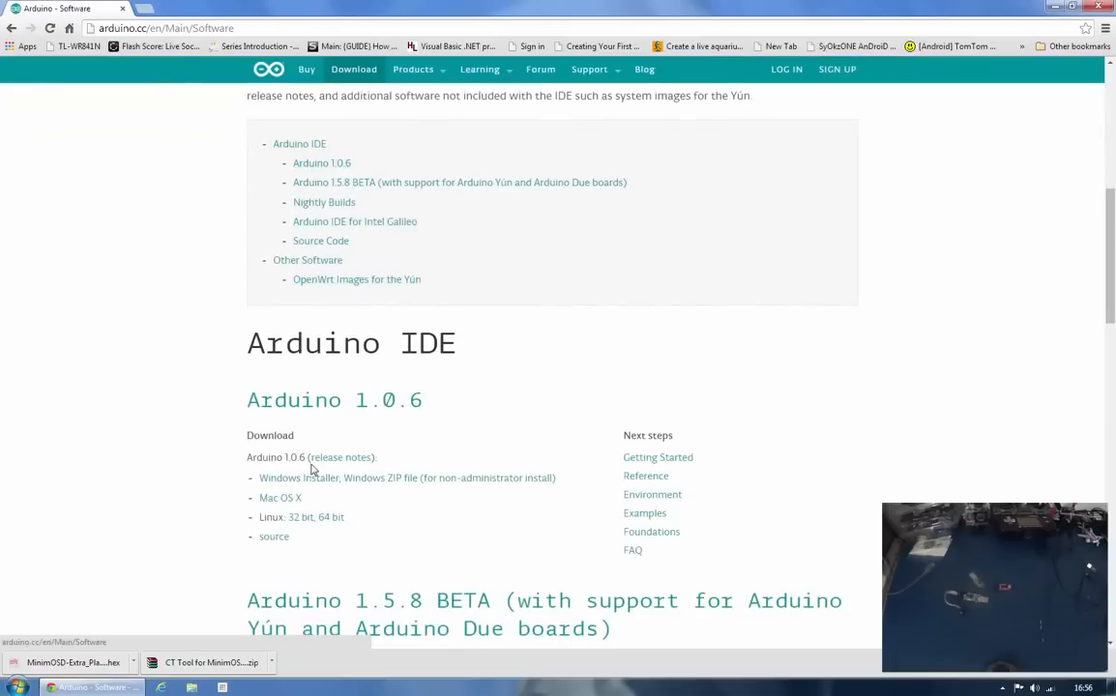
pyautogui.scroll(-1, 305, 449)
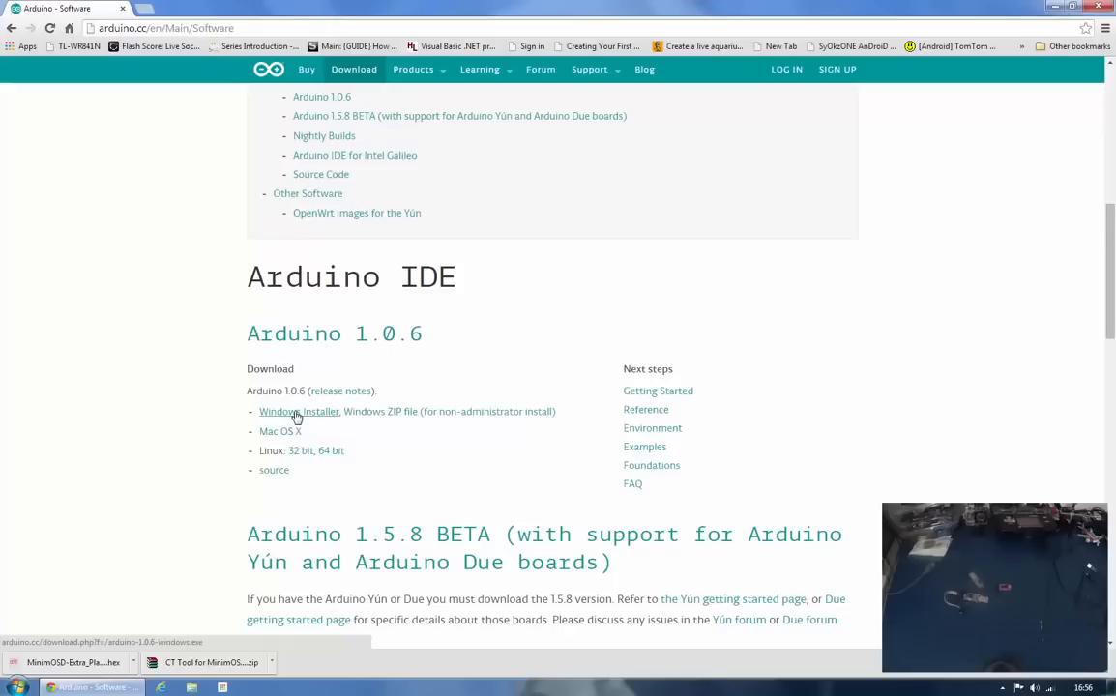
pyautogui.click(296, 414)
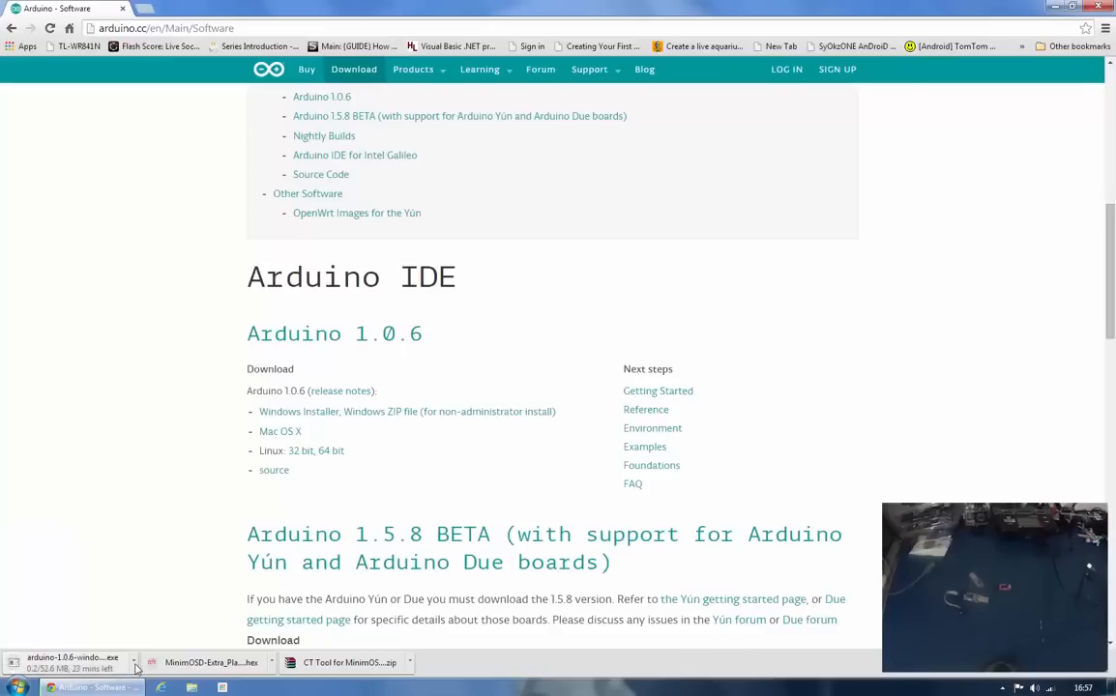
# - Cancel the Arduino installer download, minimize the browser, and refresh the desktop
pyautogui.click(133, 662)
pyautogui.click(165, 642)
pyautogui.click(1055, 8)
pyautogui.rightClick(339, 193)
pyautogui.click(354, 251)
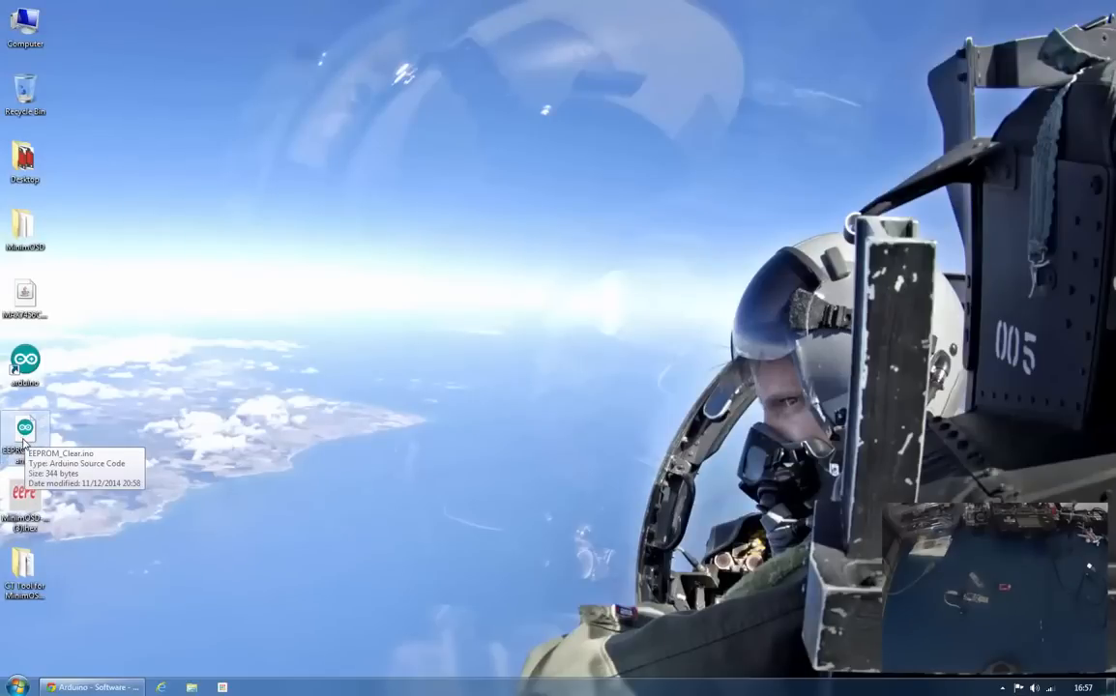
pyautogui.rightClick(200, 353)
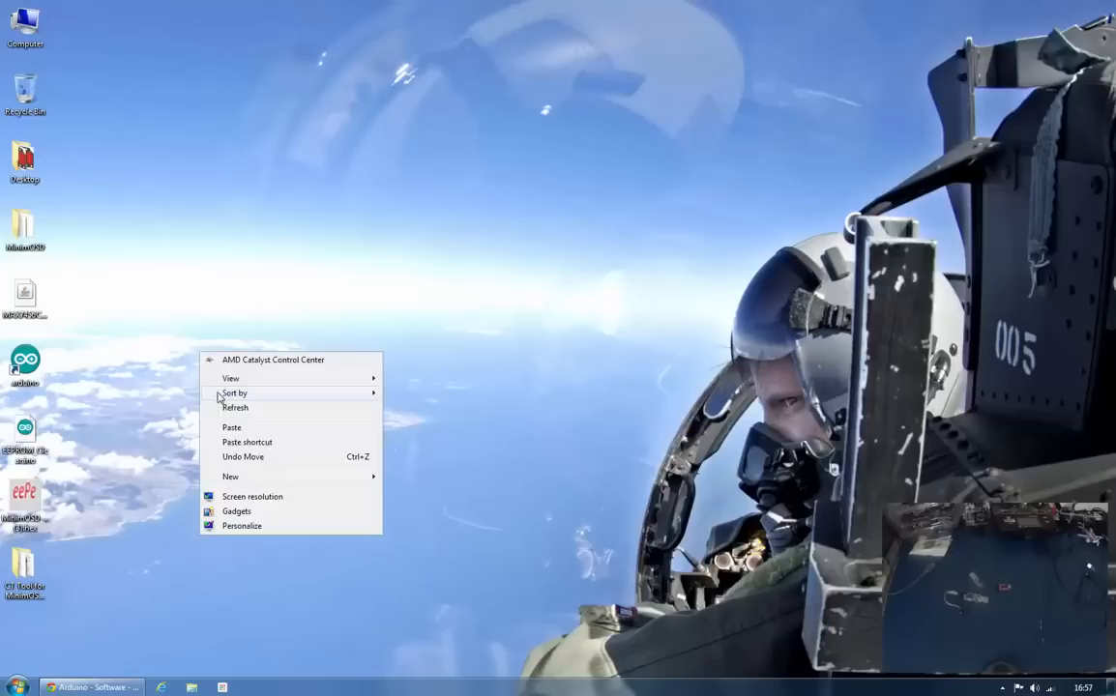
pyautogui.click(228, 408)
pyautogui.rightClick(193, 387)
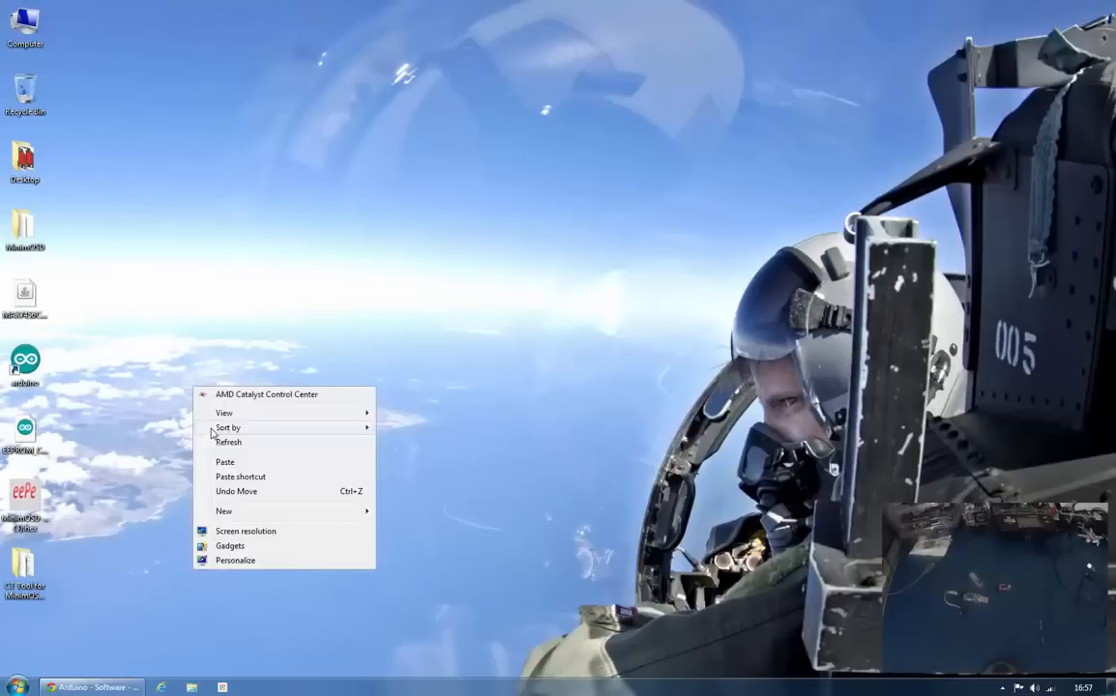
pyautogui.click(185, 434)
pyautogui.click(17, 429)
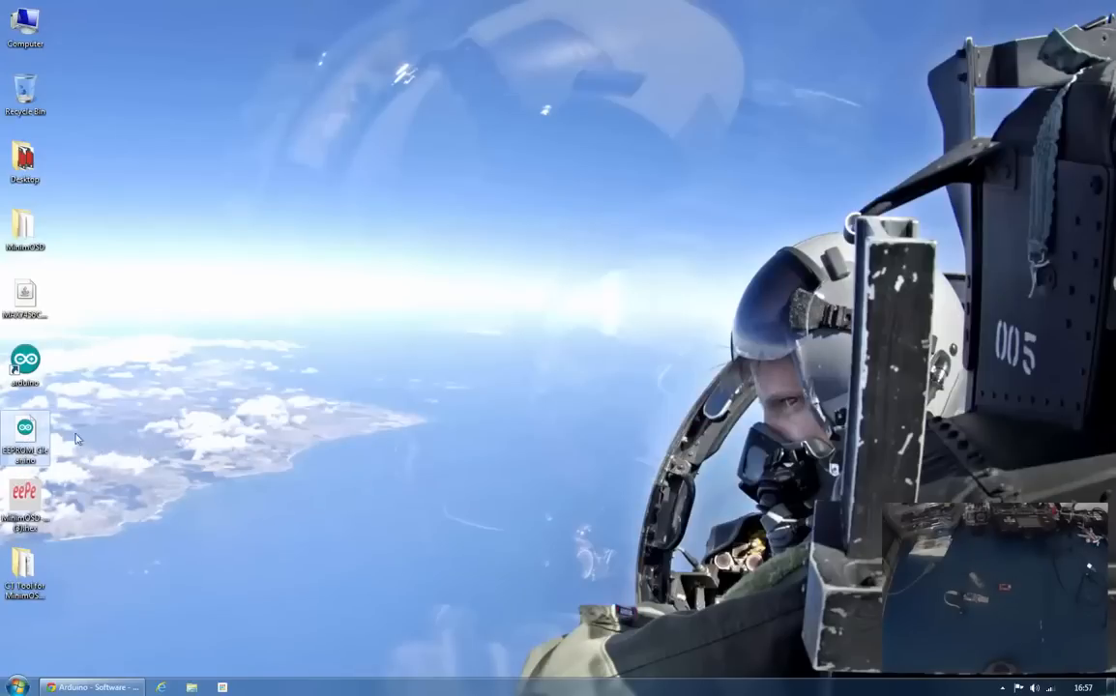
pyautogui.rightClick(155, 360)
pyautogui.click(208, 457)
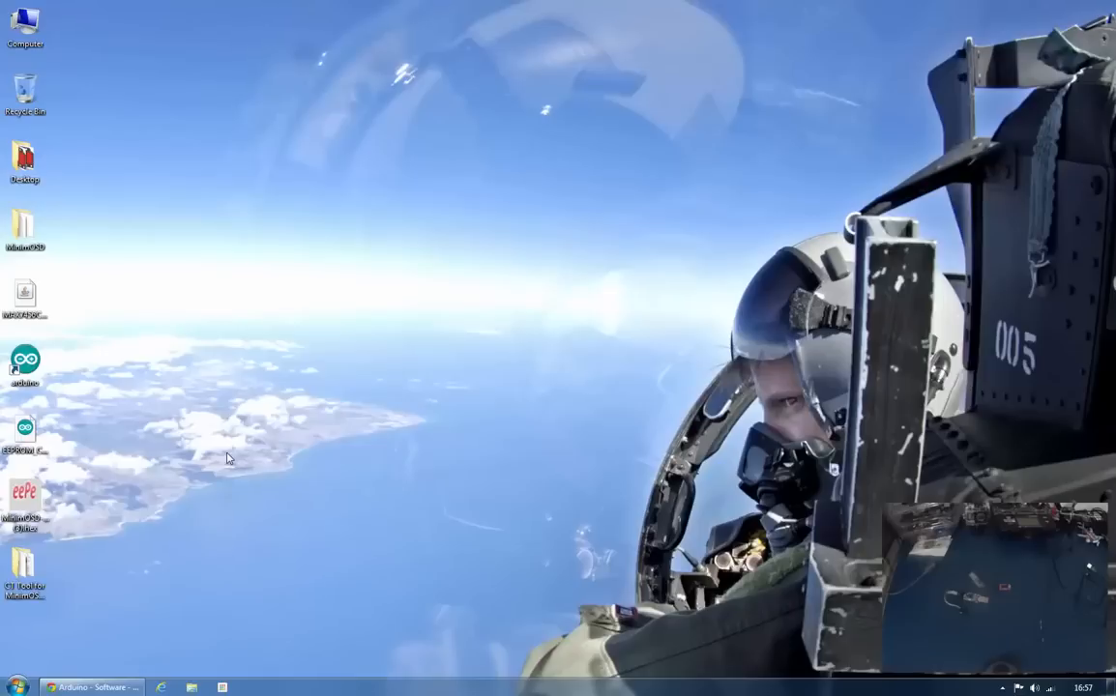
pyautogui.click(20, 431)
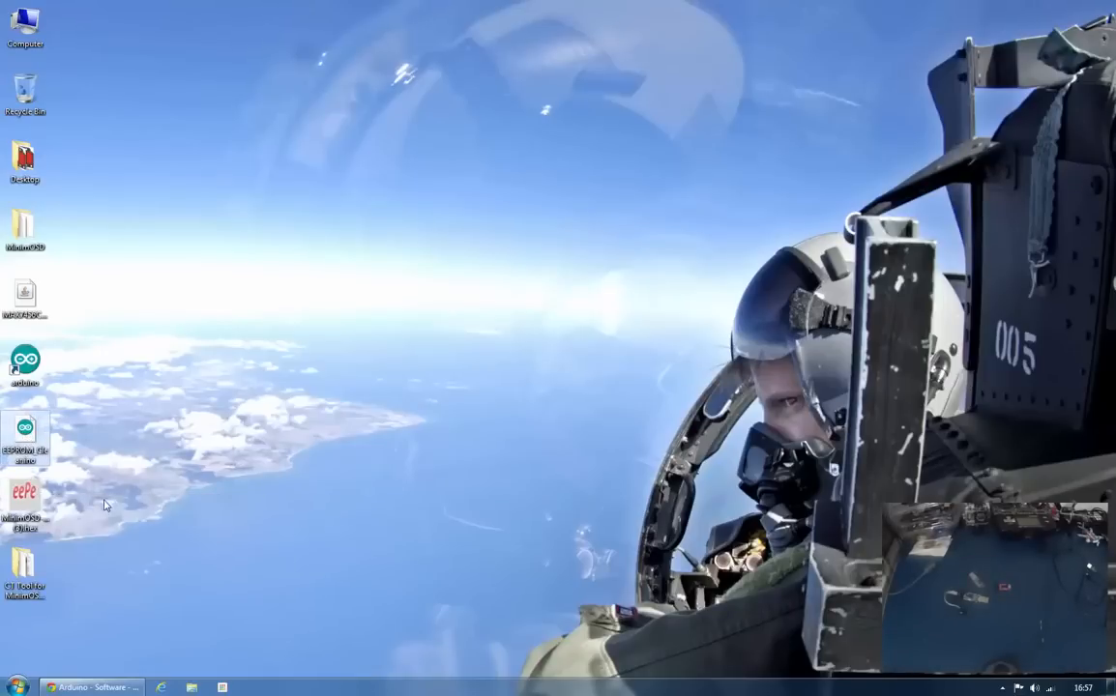
pyautogui.click(29, 371)
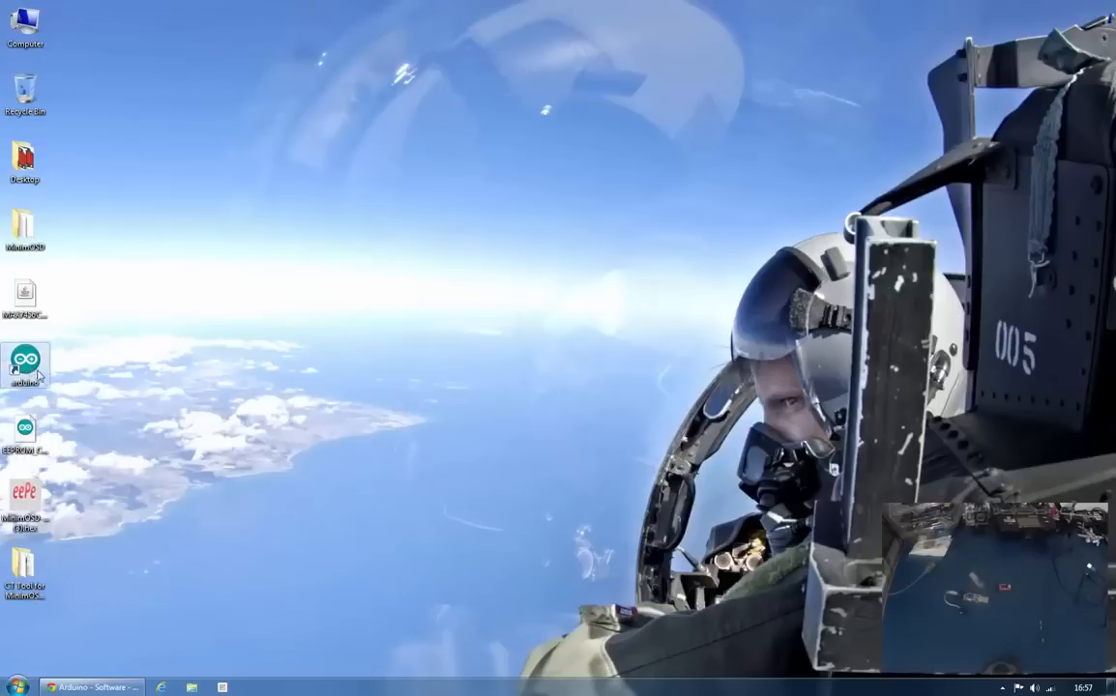
pyautogui.rightClick(116, 363)
pyautogui.click(136, 416)
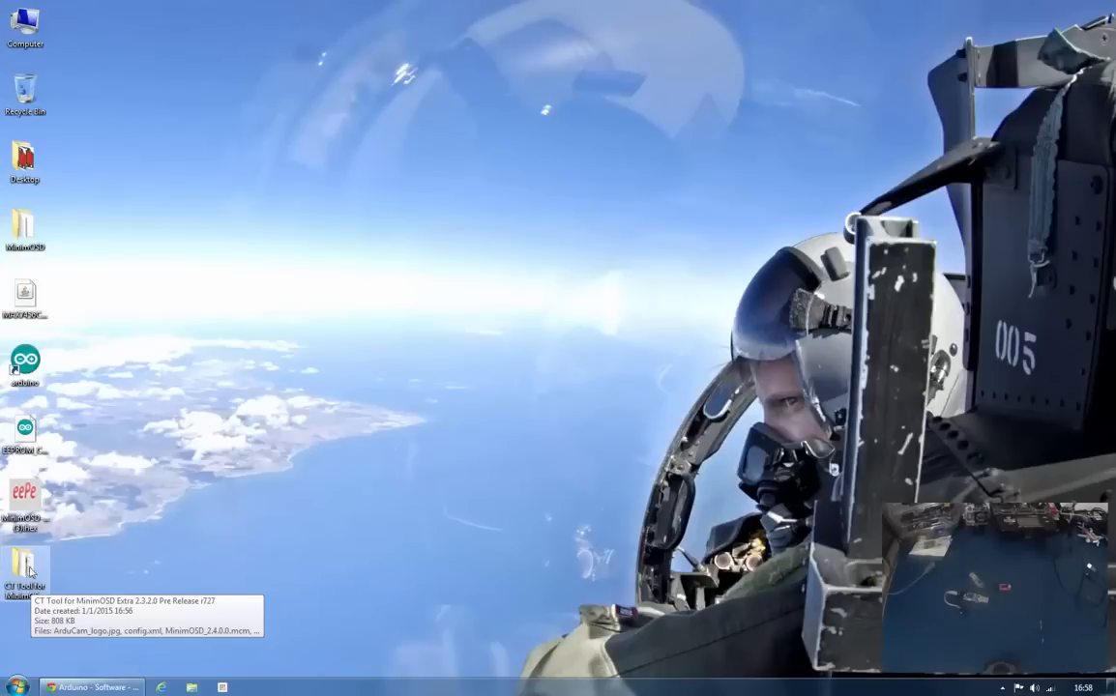
pyautogui.rightClick(231, 398)
pyautogui.click(239, 453)
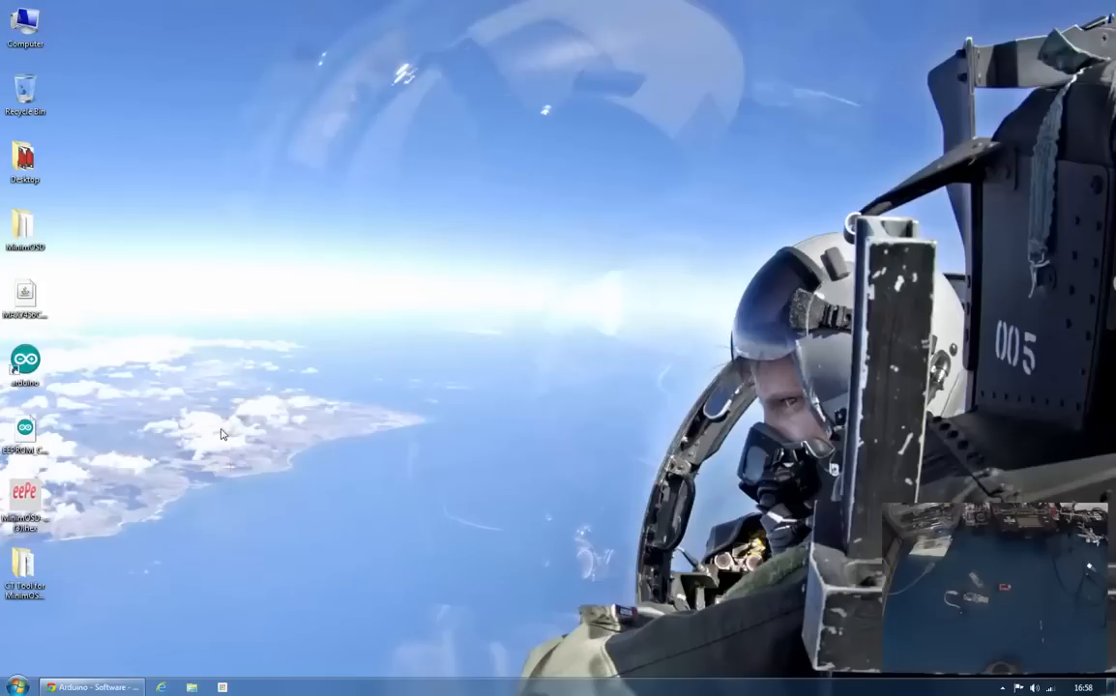
pyautogui.rightClick(222, 435)
pyautogui.click(244, 484)
pyautogui.rightClick(289, 380)
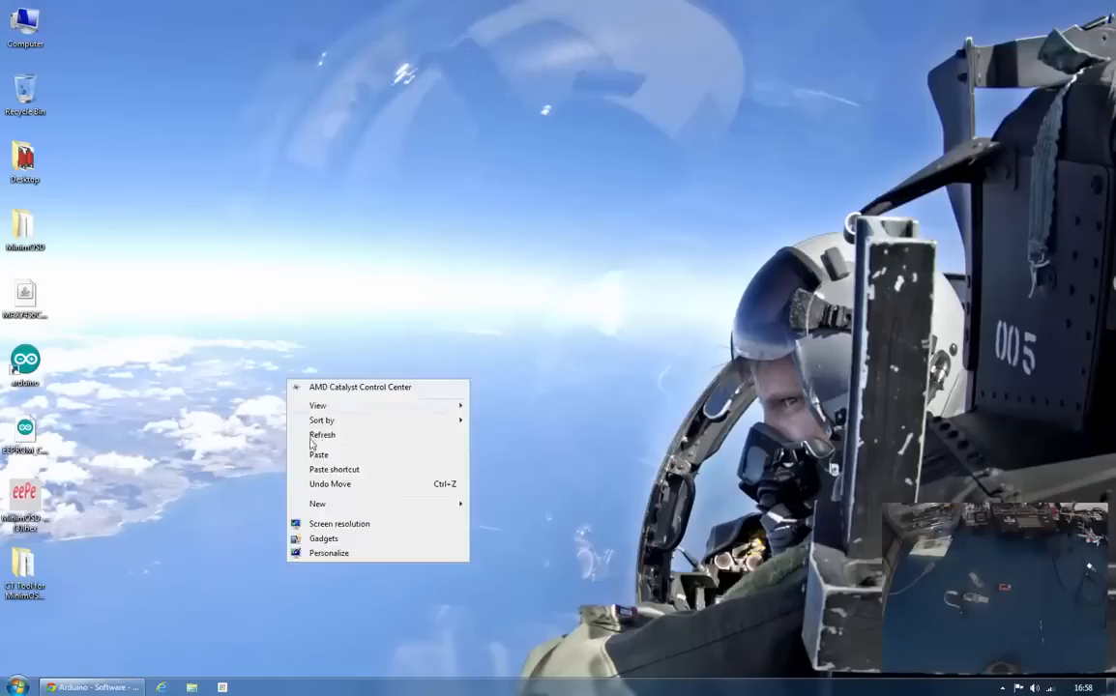
pyautogui.click(313, 440)
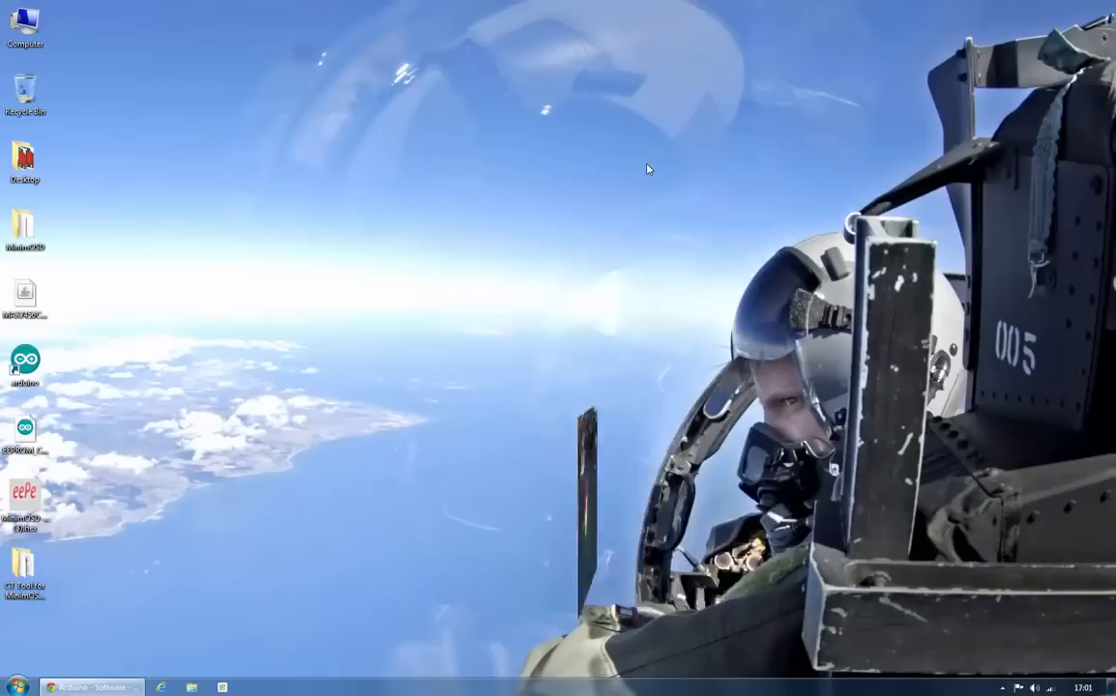
# - Launch the Arduino IDE from its desktop shortcut and reposition its window
pyautogui.rightClick(318, 194)
pyautogui.click(331, 254)
pyautogui.doubleClick(29, 362)
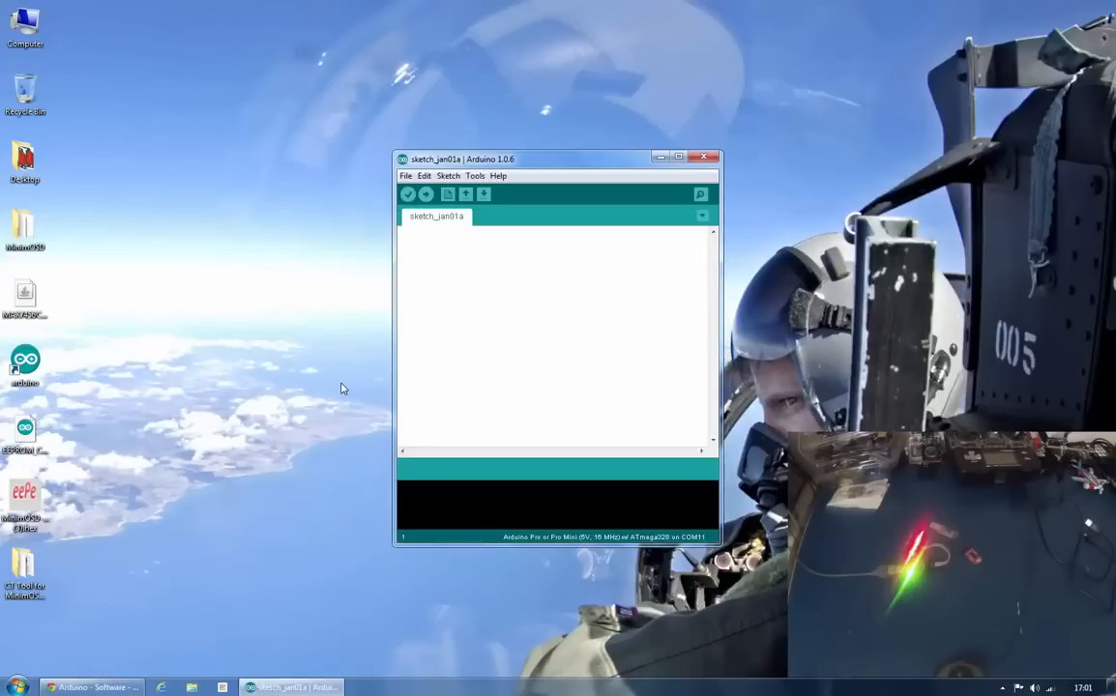
pyautogui.moveTo(435, 159); pyautogui.dragTo(370, 143)
# - Set the Arduino IDE's programmer to USBasp and reposition the window on the desktop
pyautogui.click(411, 160)
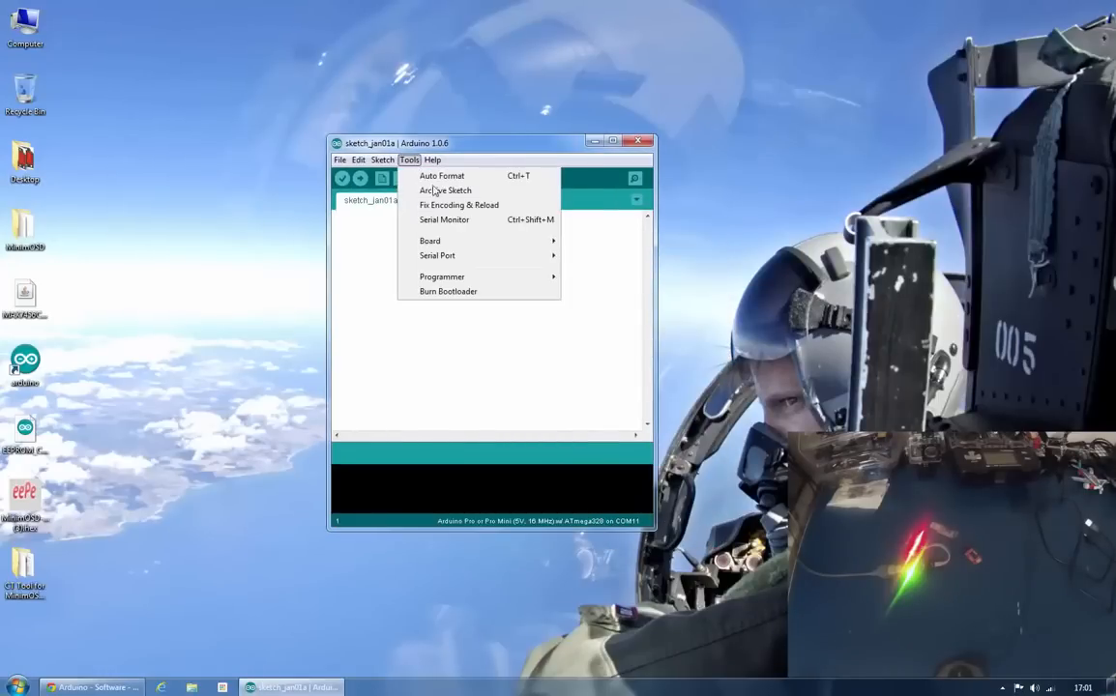
pyautogui.moveTo(485, 248)
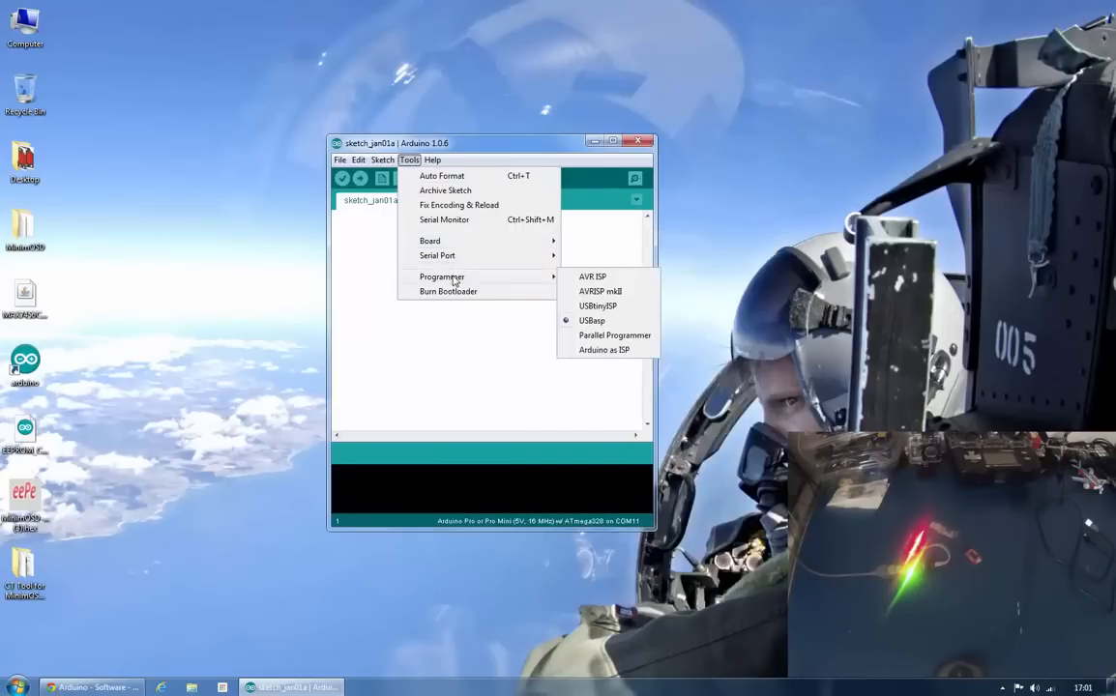
pyautogui.moveTo(542, 278)
pyautogui.click(592, 327)
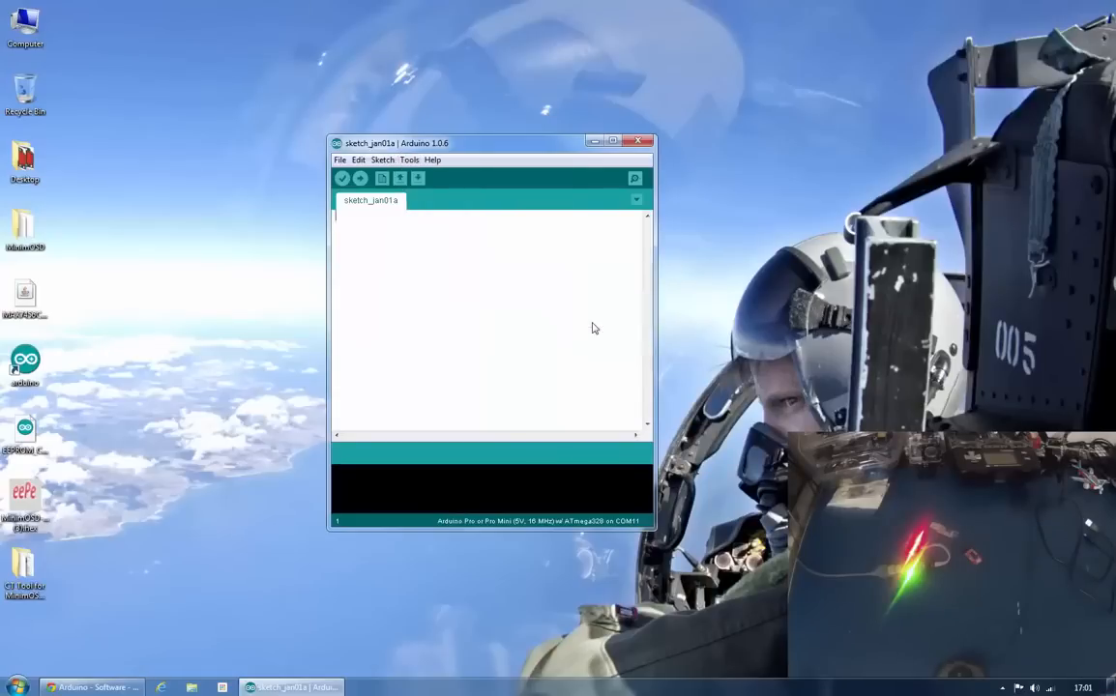
pyautogui.moveTo(491, 152); pyautogui.dragTo(447, 140)
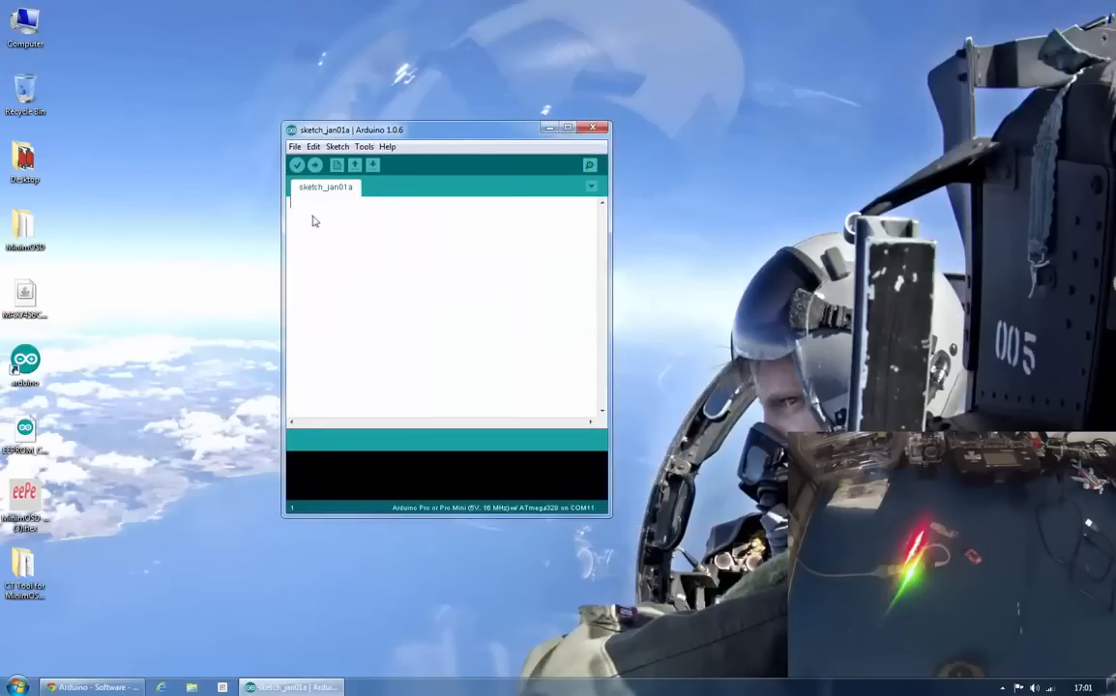
# - Try to open the desktop's EEPROM_Clear.ino sketch in the Arduino IDE, declining the move into a sketch folder
pyautogui.click(28, 431)
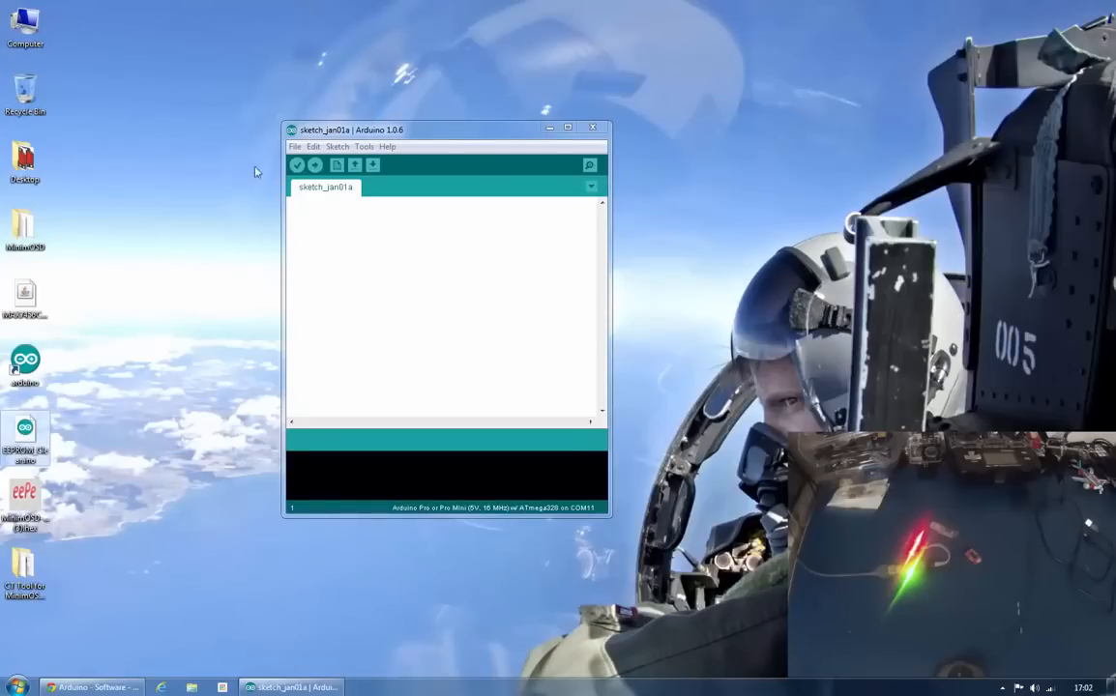
pyautogui.click(295, 146)
pyautogui.click(294, 146)
pyautogui.click(294, 146)
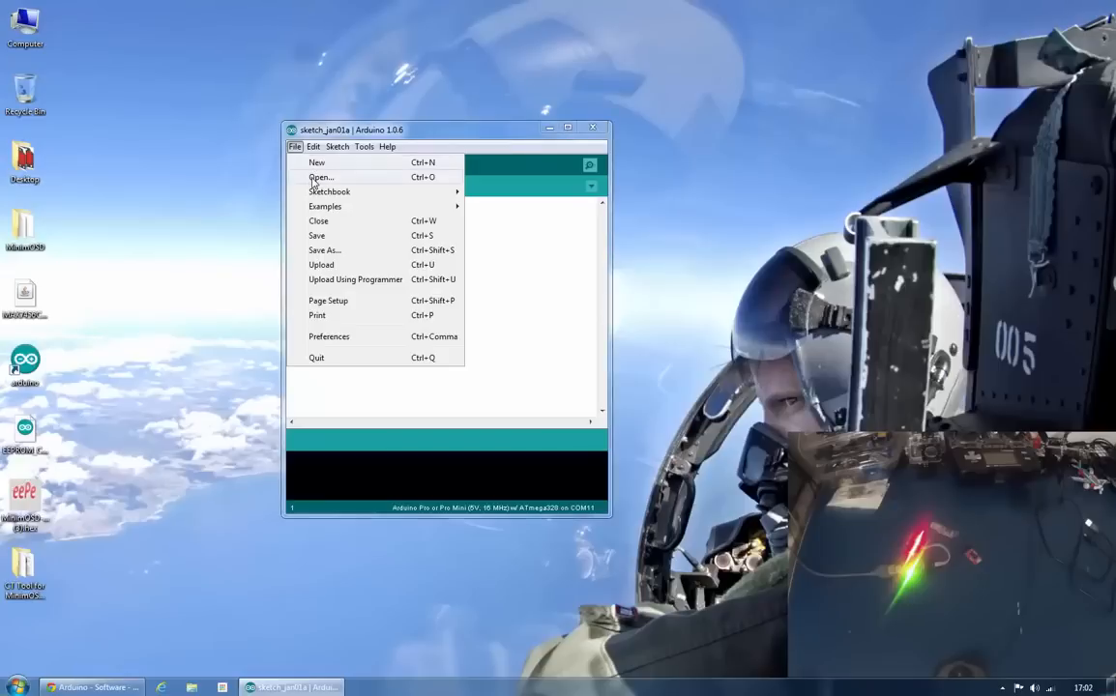
pyautogui.click(317, 178)
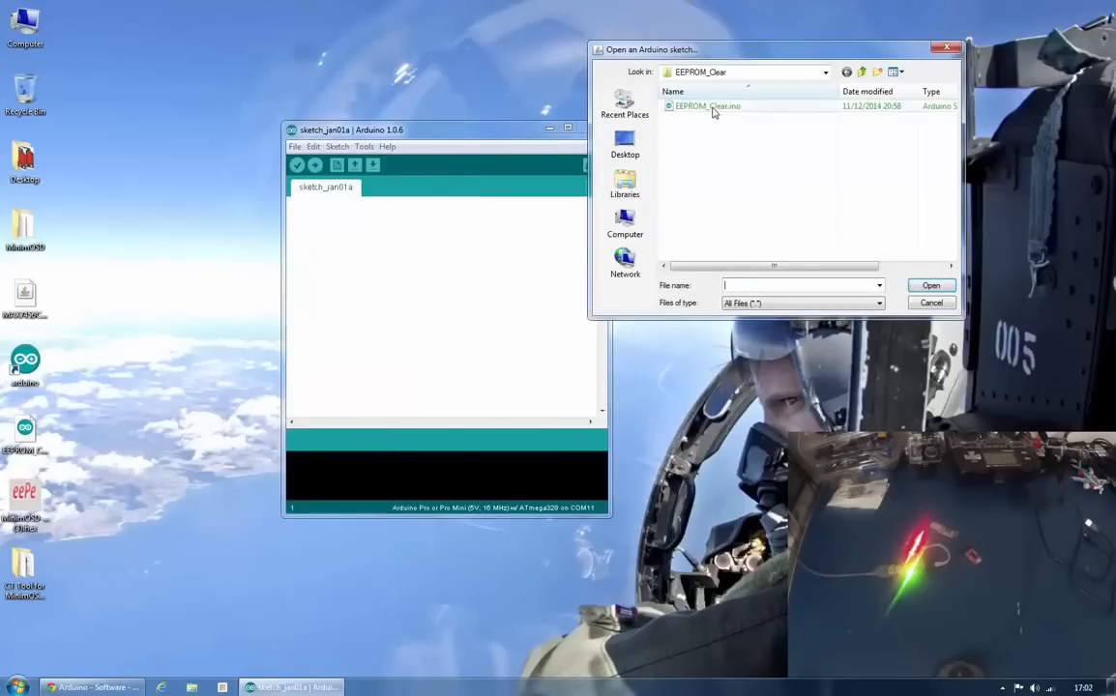
pyautogui.click(713, 109)
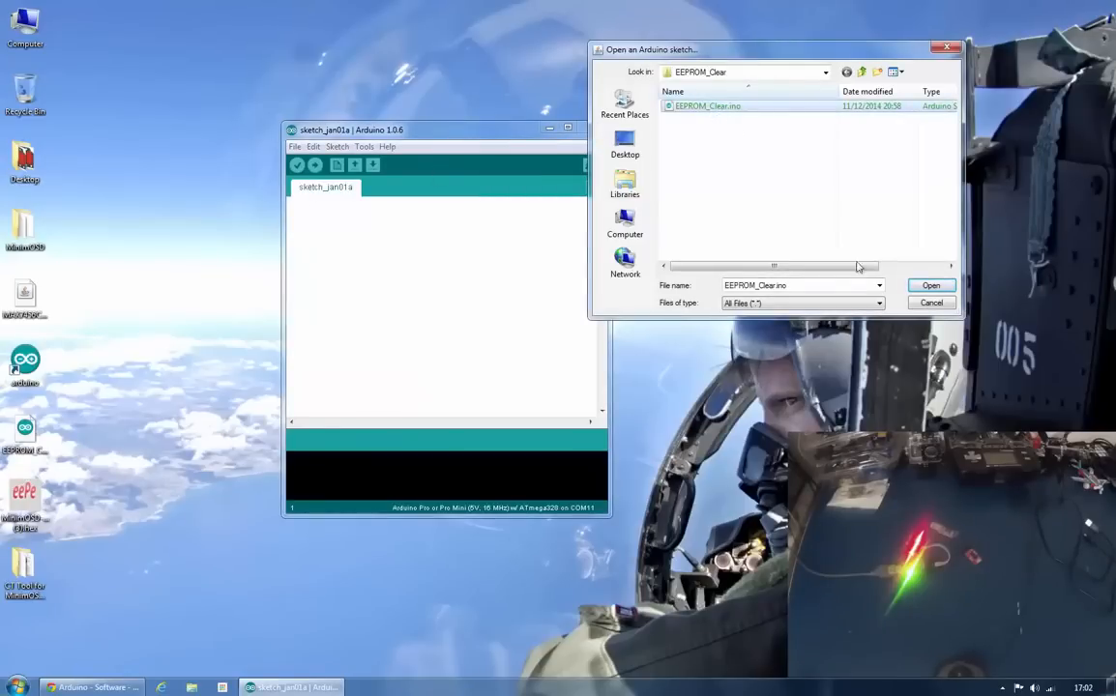
pyautogui.click(625, 141)
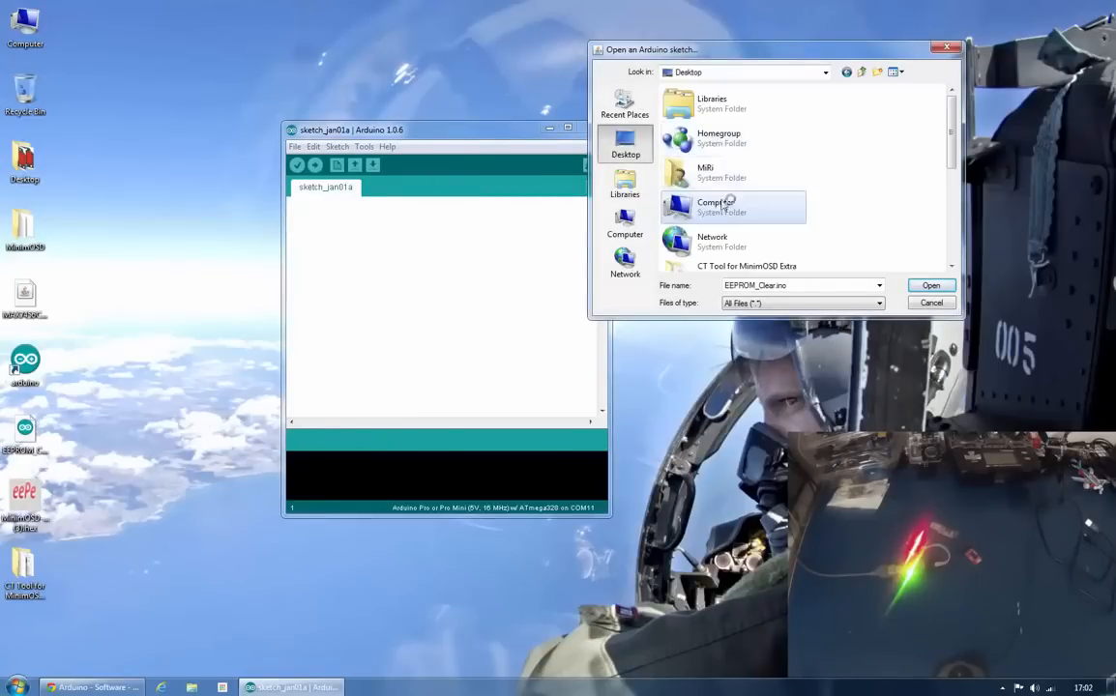
pyautogui.scroll(-3, 725, 207)
pyautogui.scroll(-2, 723, 208)
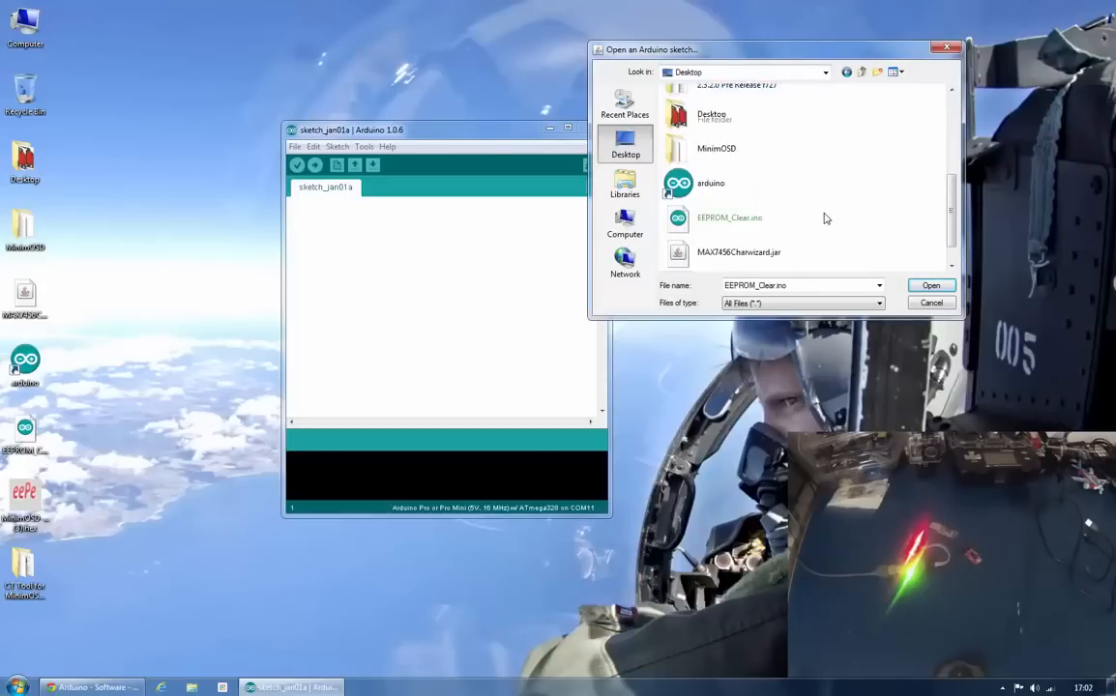
pyautogui.click(929, 285)
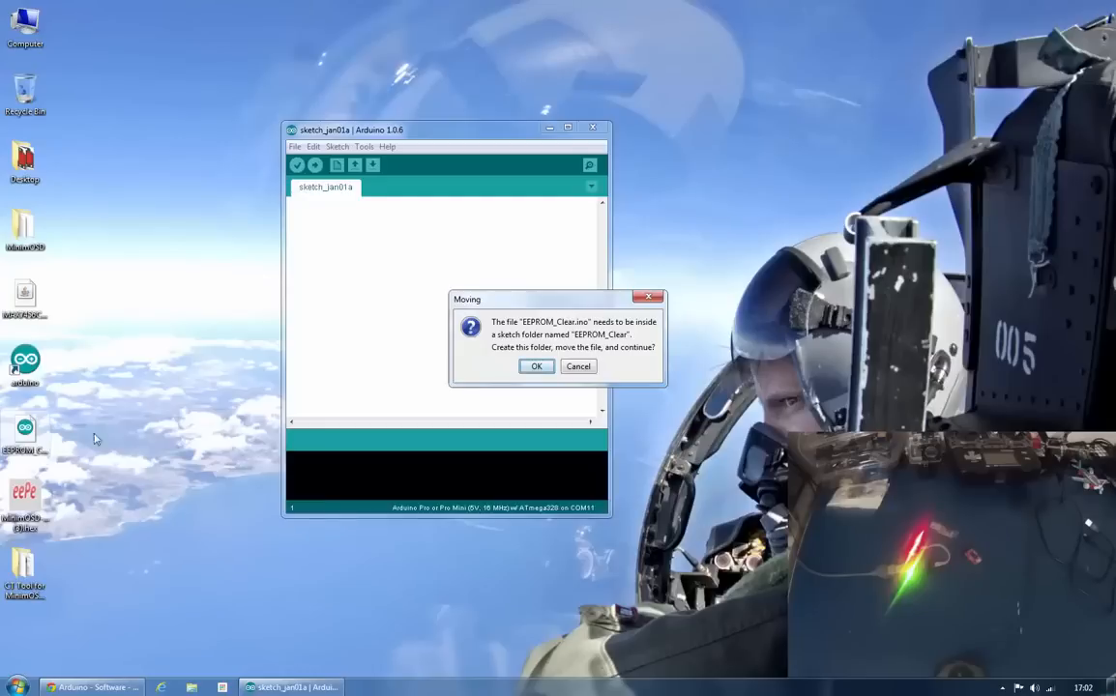
pyautogui.click(576, 368)
# - Create a desktop folder named EEPROM_Clear, reusing the sketch file's name, and move EEPROM_Clear.ino into it
pyautogui.click(26, 441)
pyautogui.click(29, 455)
pyautogui.rightClick(26, 455)
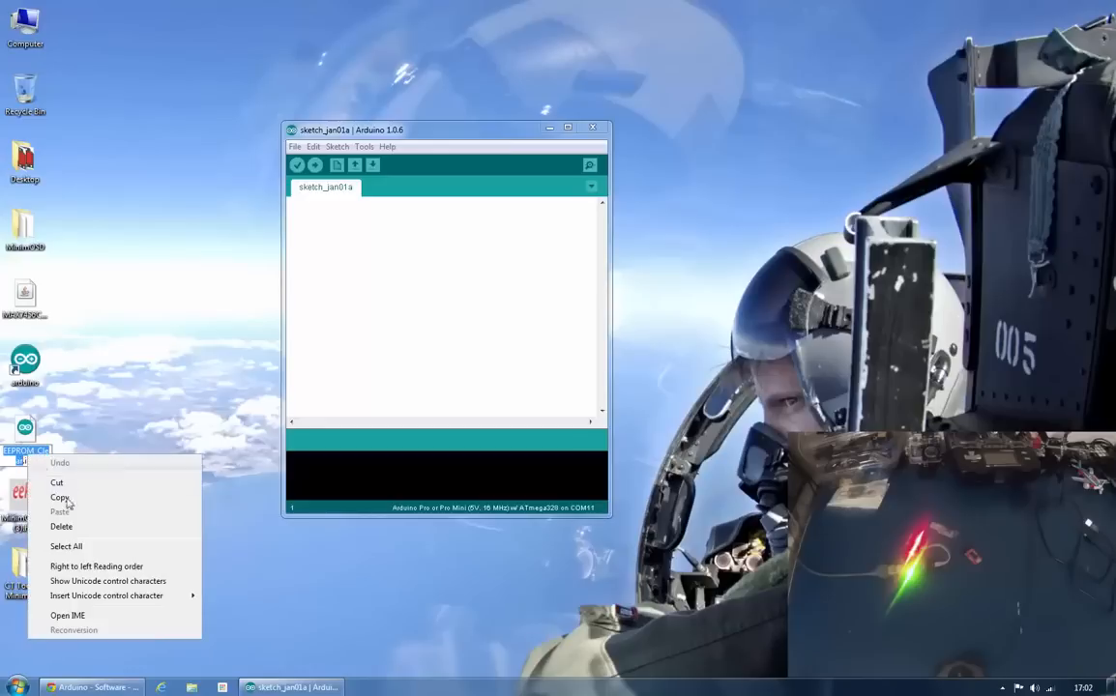
pyautogui.click(63, 497)
pyautogui.click(113, 376)
pyautogui.rightClick(113, 375)
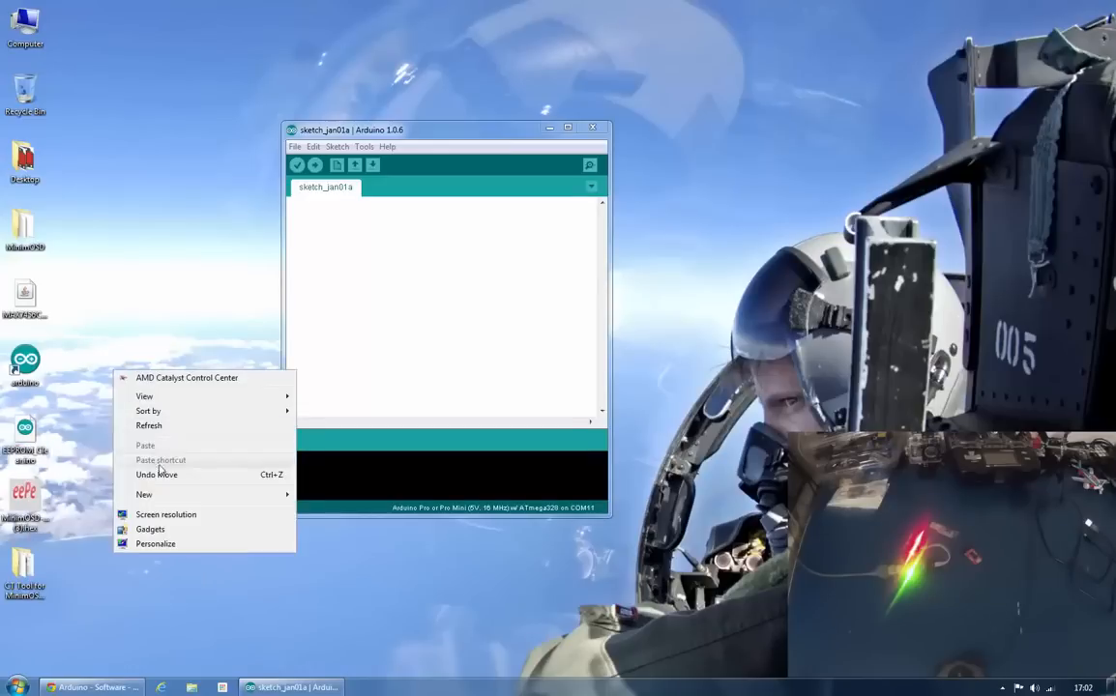
pyautogui.moveTo(281, 494)
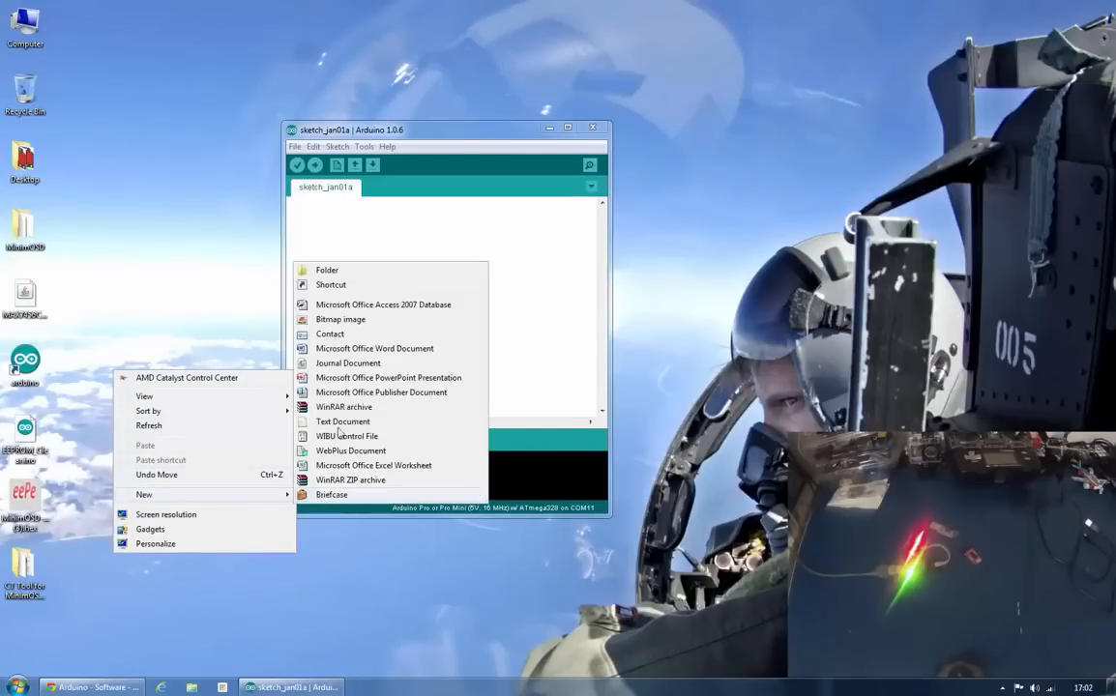
pyautogui.click(311, 262)
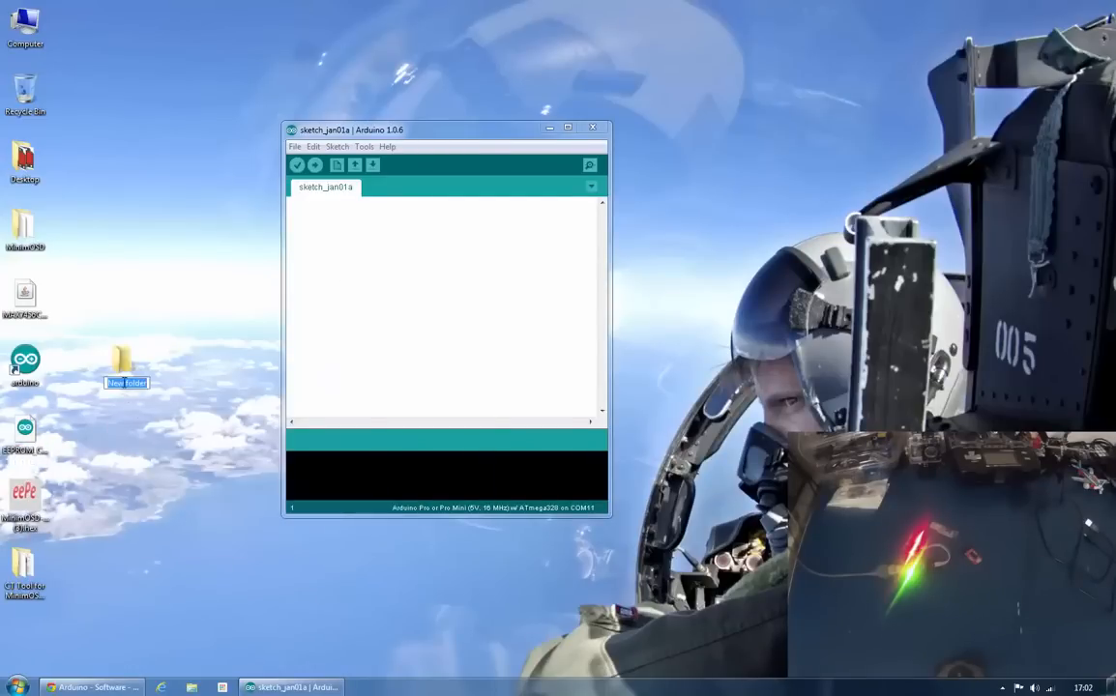
pyautogui.rightClick(124, 384)
pyautogui.click(155, 440)
pyautogui.press('Return')
pyautogui.moveTo(29, 443); pyautogui.dragTo(39, 387)
# - Open EEPROM_Clear.ino from the desktop's EEPROM_Clear folder in the Arduino IDE and reposition its window
pyautogui.click(295, 147)
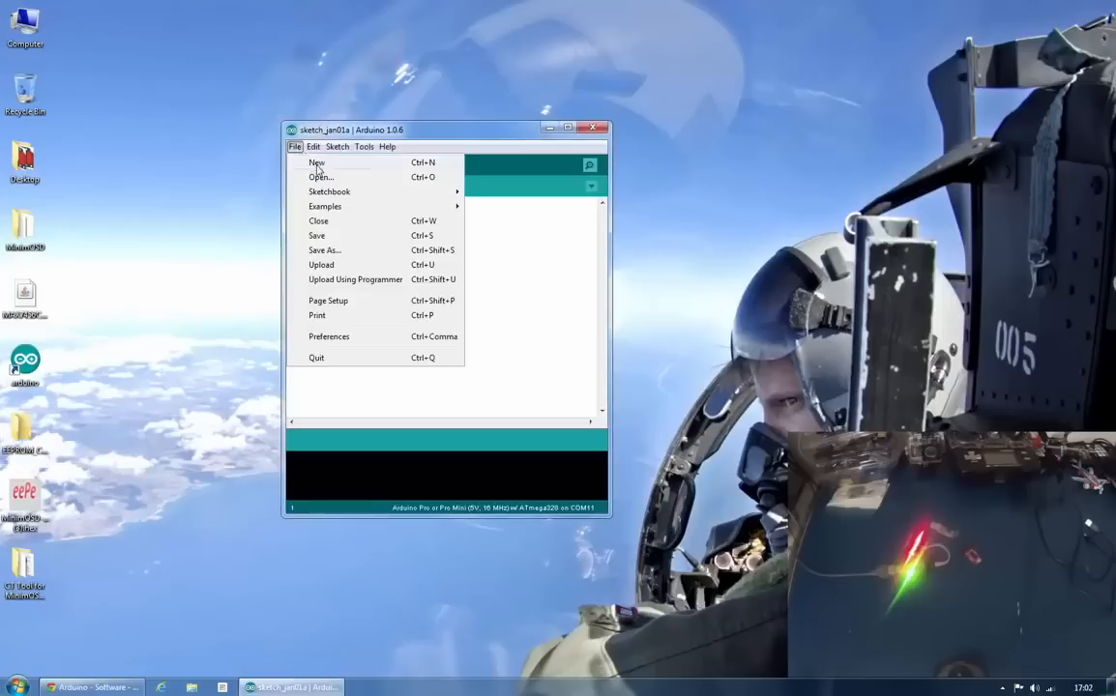
pyautogui.click(322, 178)
pyautogui.scroll(-3, 822, 203)
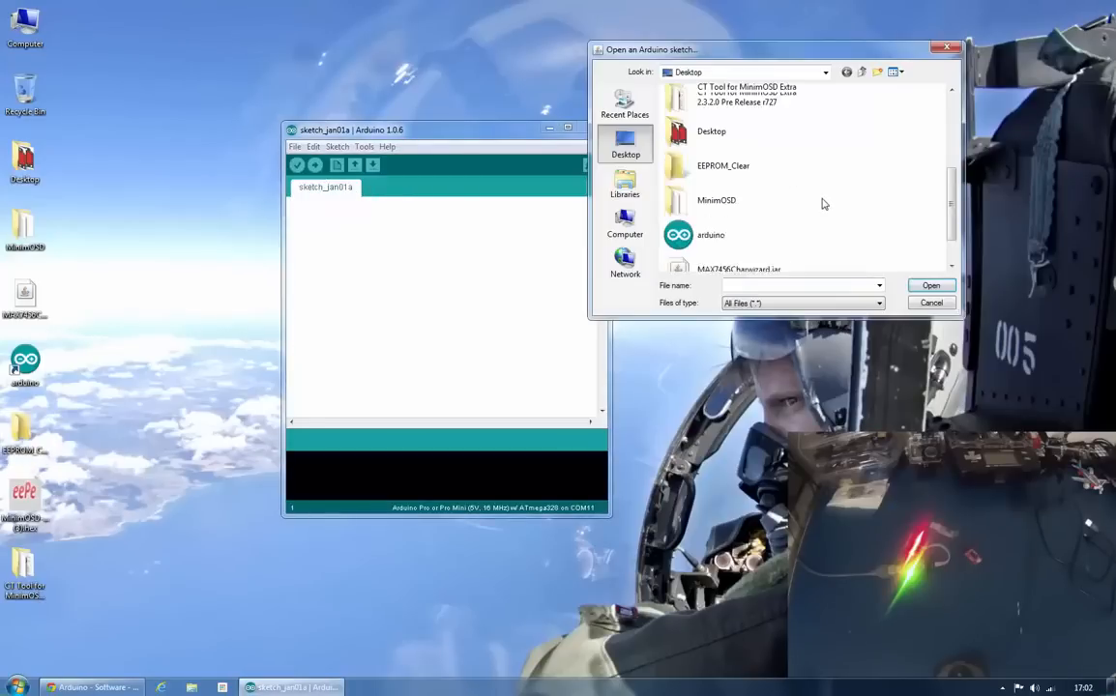
pyautogui.doubleClick(733, 172)
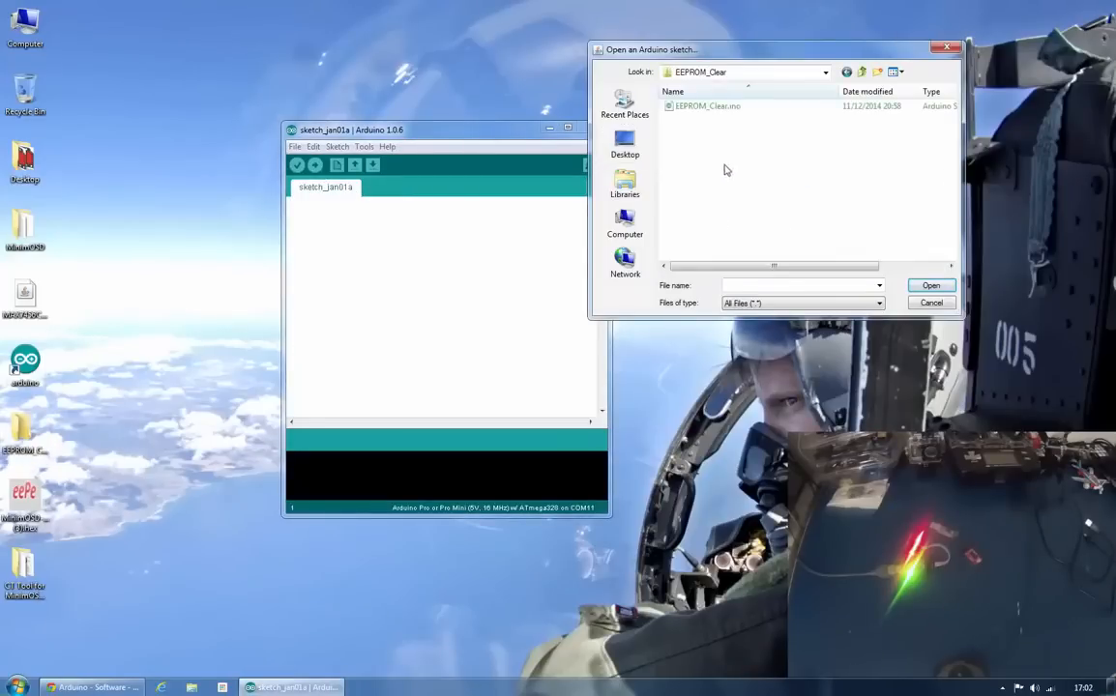
pyautogui.click(646, 104)
pyautogui.click(921, 288)
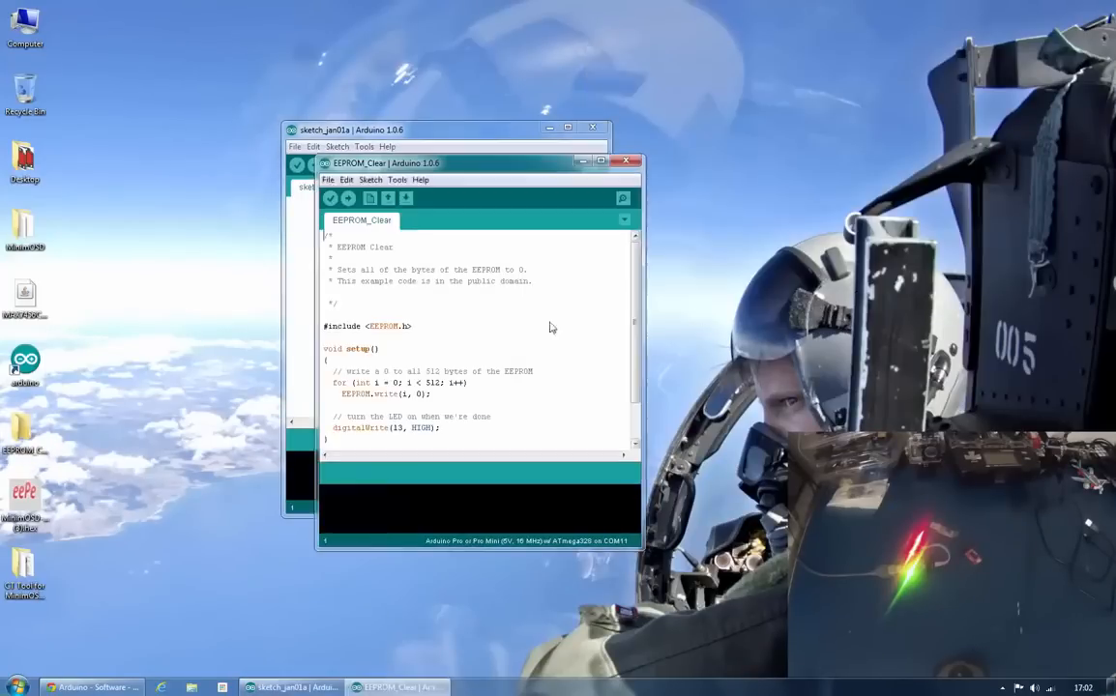
pyautogui.moveTo(450, 169); pyautogui.dragTo(535, 171)
pyautogui.click(532, 299)
# - Upload the EEPROM_Clear sketch to the board using the programmer, repositioning the sketch window during the process
pyautogui.click(418, 183)
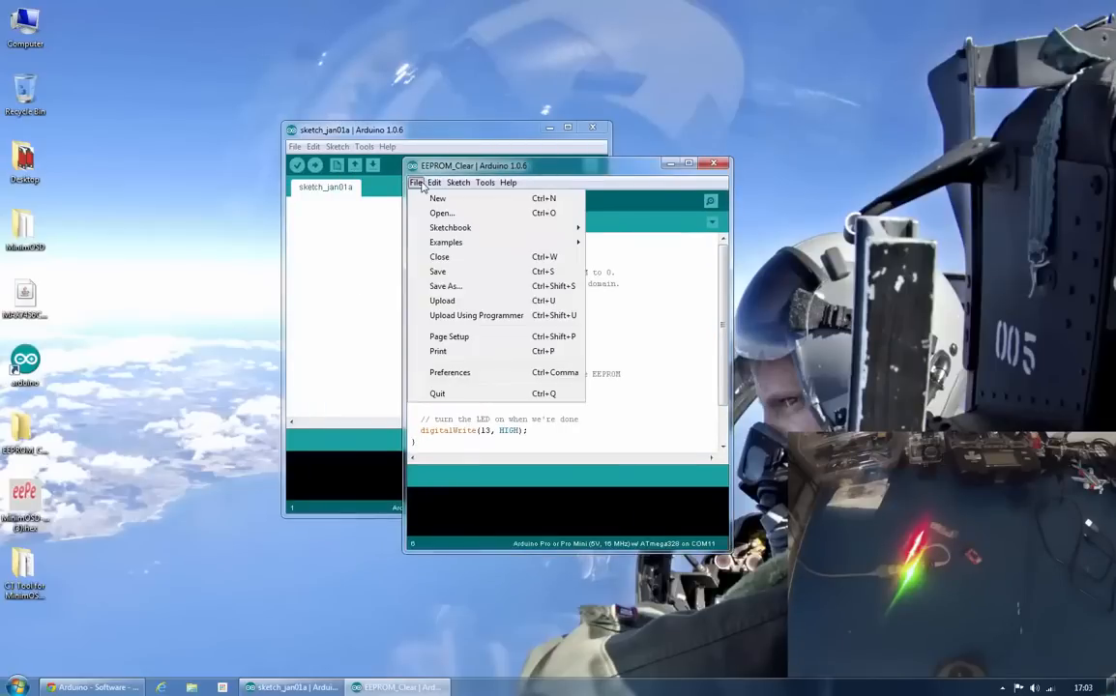
pyautogui.click(456, 318)
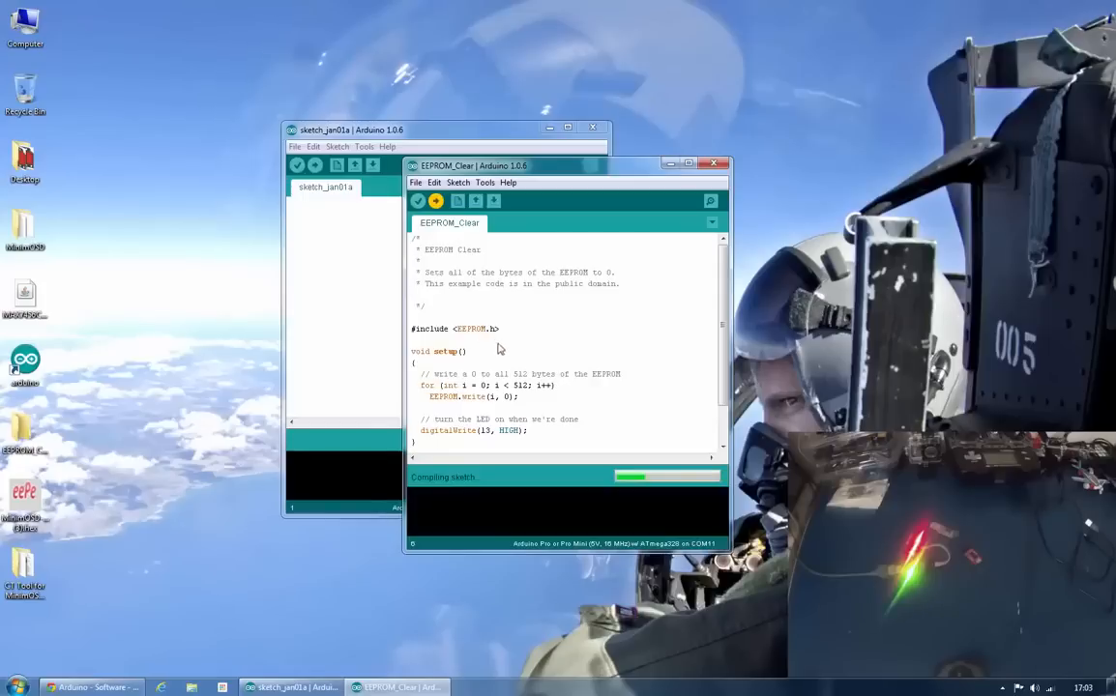
pyautogui.moveTo(468, 134); pyautogui.dragTo(465, 153)
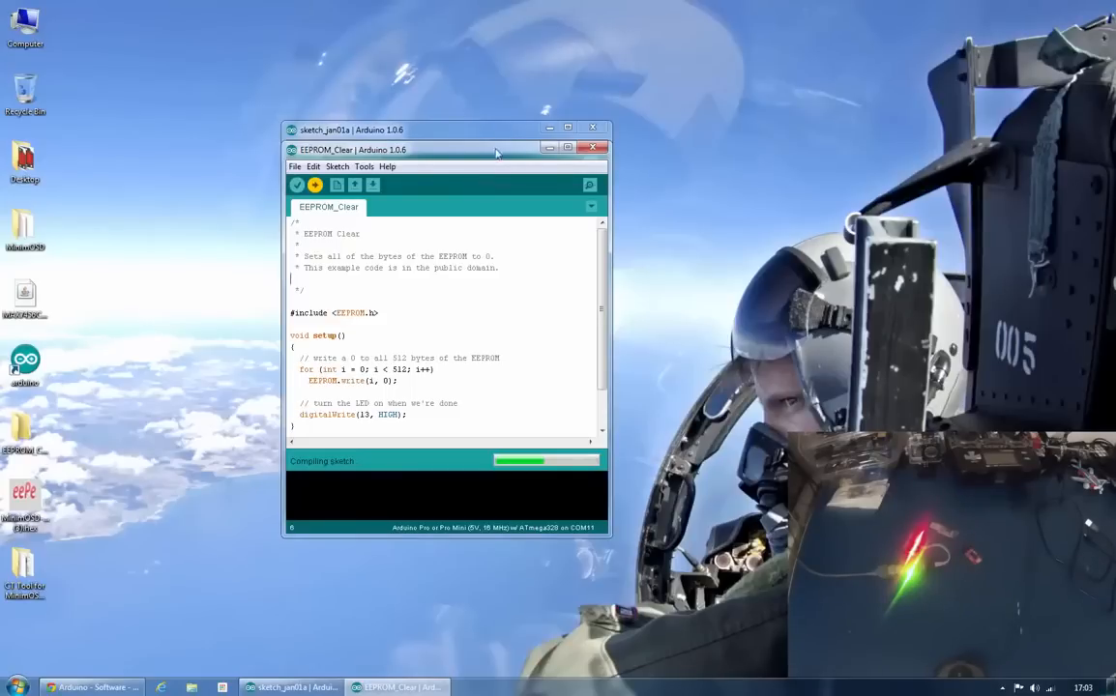
pyautogui.moveTo(457, 152); pyautogui.dragTo(469, 198)
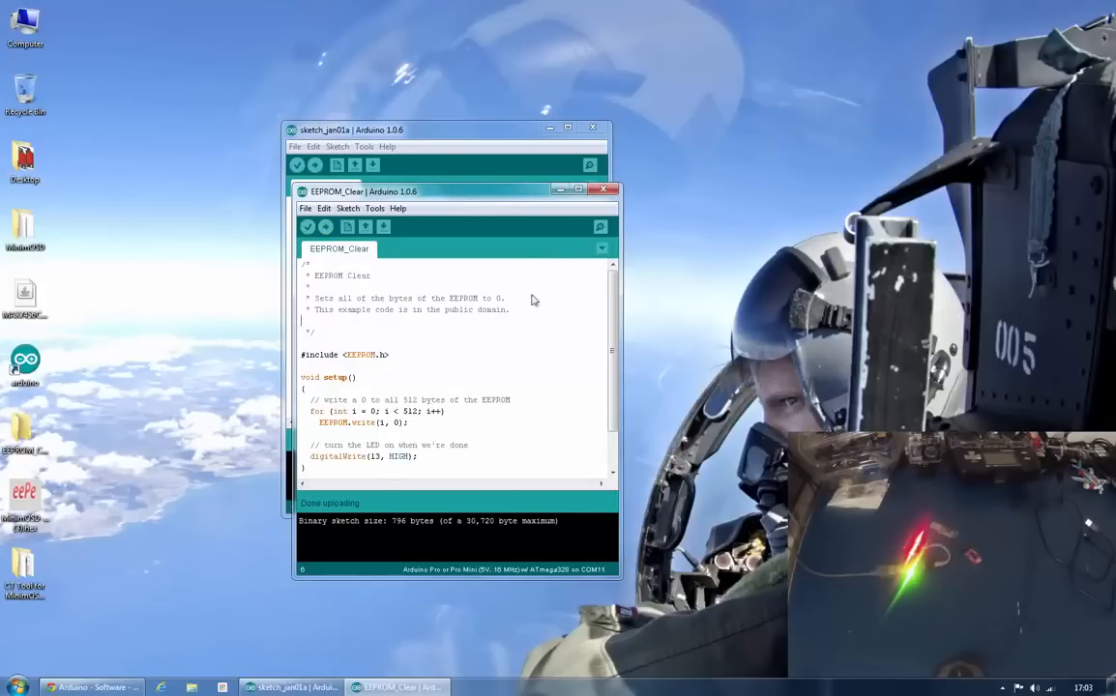
# - Close the EEPROM_Clear sketch and burn the bootloader to the board from the remaining blank sketch window
pyautogui.click(609, 191)
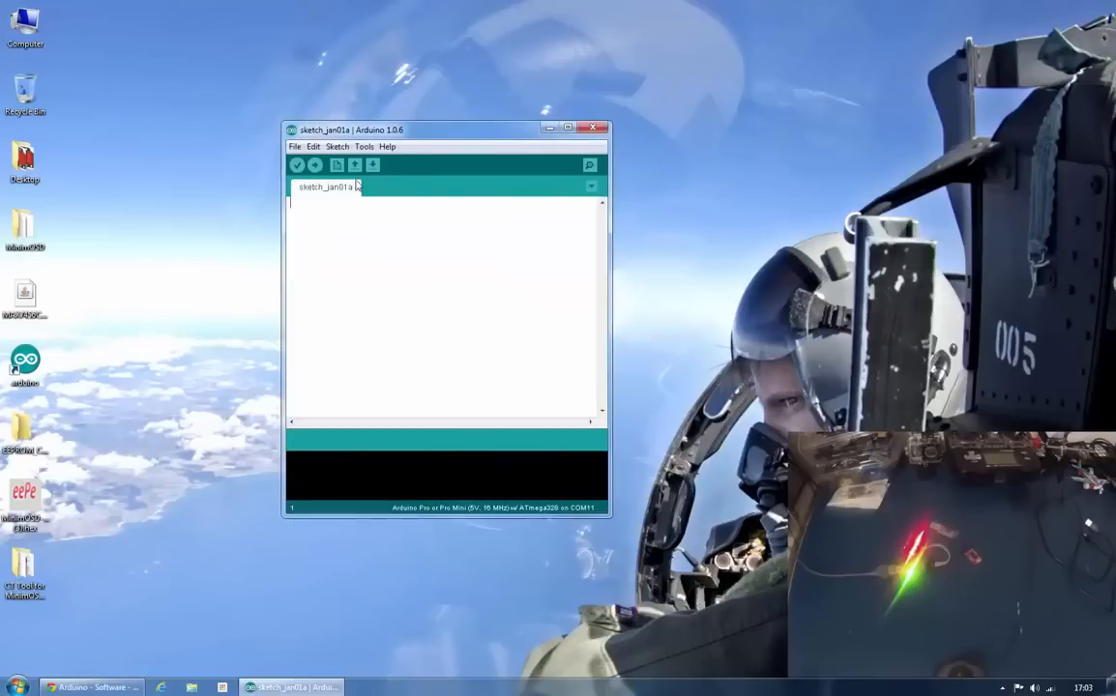
pyautogui.click(364, 148)
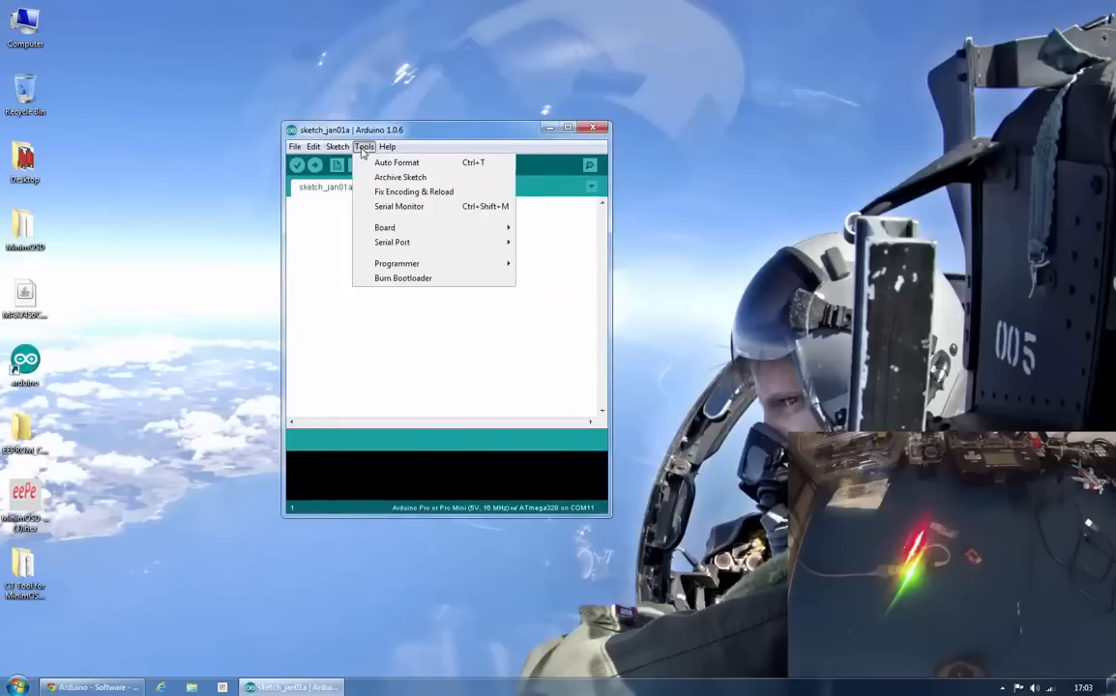
pyautogui.click(420, 279)
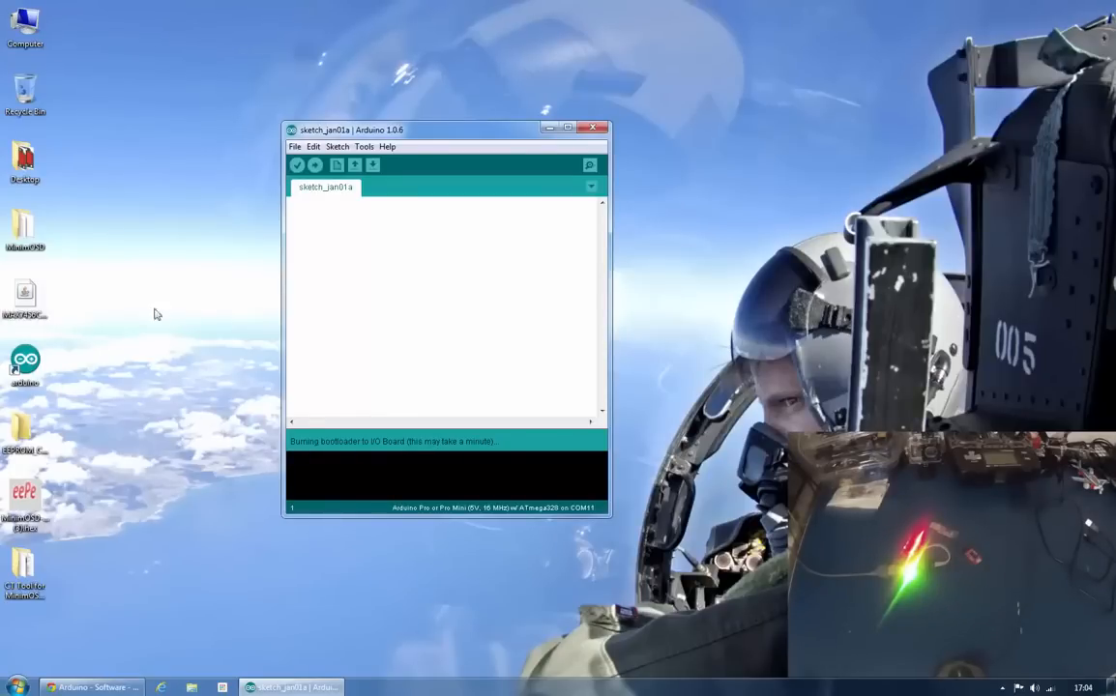
pyautogui.moveTo(373, 131); pyautogui.dragTo(517, 129)
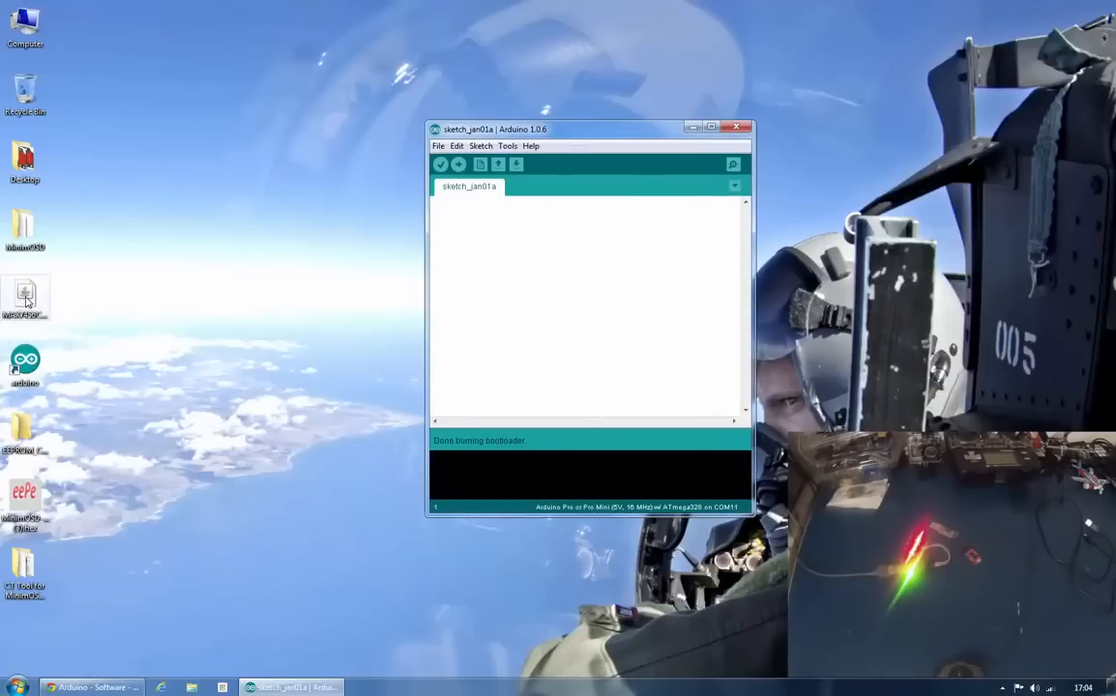
# - Refresh the desktop, move the blank sketch window aside and close the Arduino IDE
pyautogui.rightClick(99, 247)
pyautogui.click(134, 301)
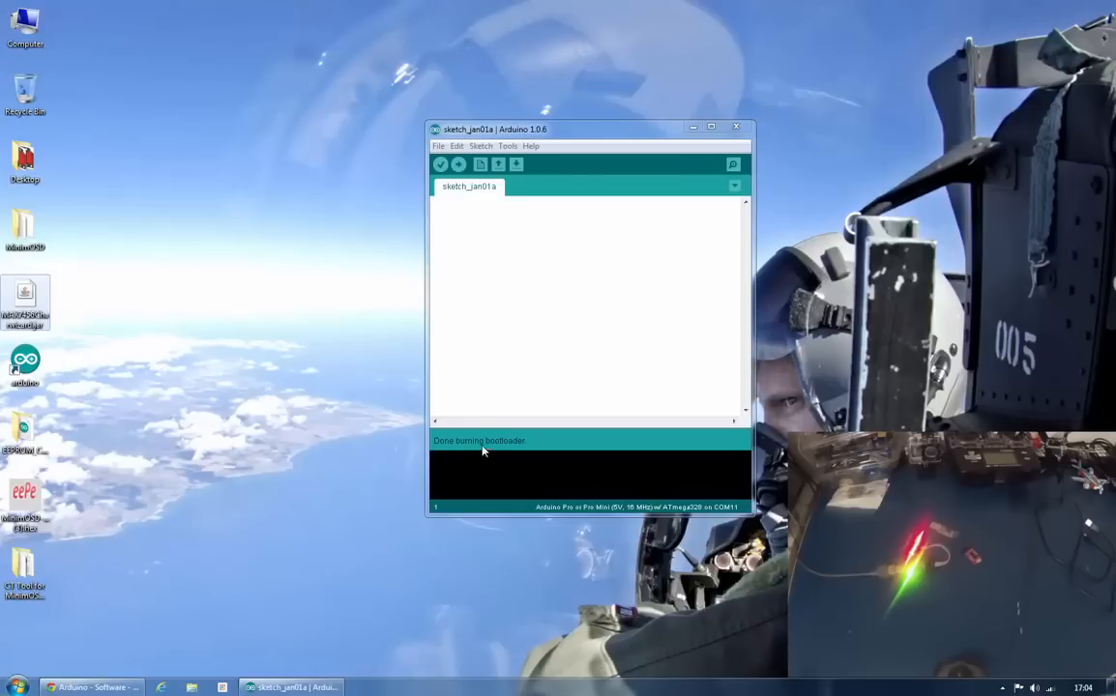
pyautogui.moveTo(584, 135); pyautogui.dragTo(486, 87)
pyautogui.click(591, 79)
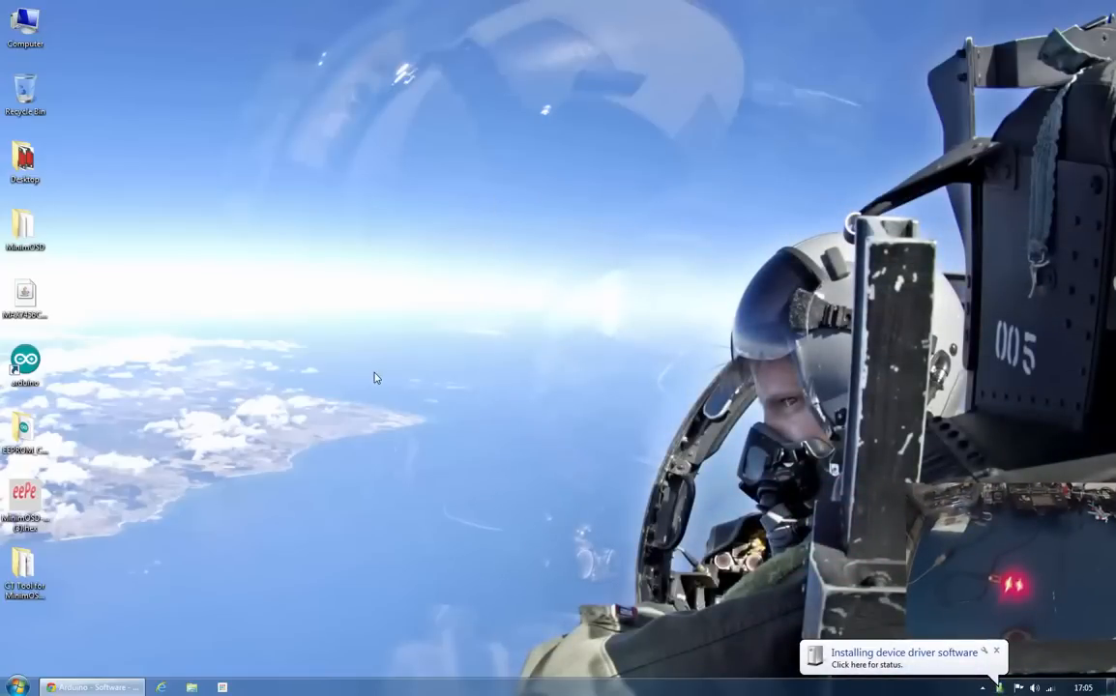
# - Open the desktop's CT Tool for MinimOSD Extra folder and show the driver installation status of the connected USB device
pyautogui.rightClick(214, 300)
pyautogui.click(269, 355)
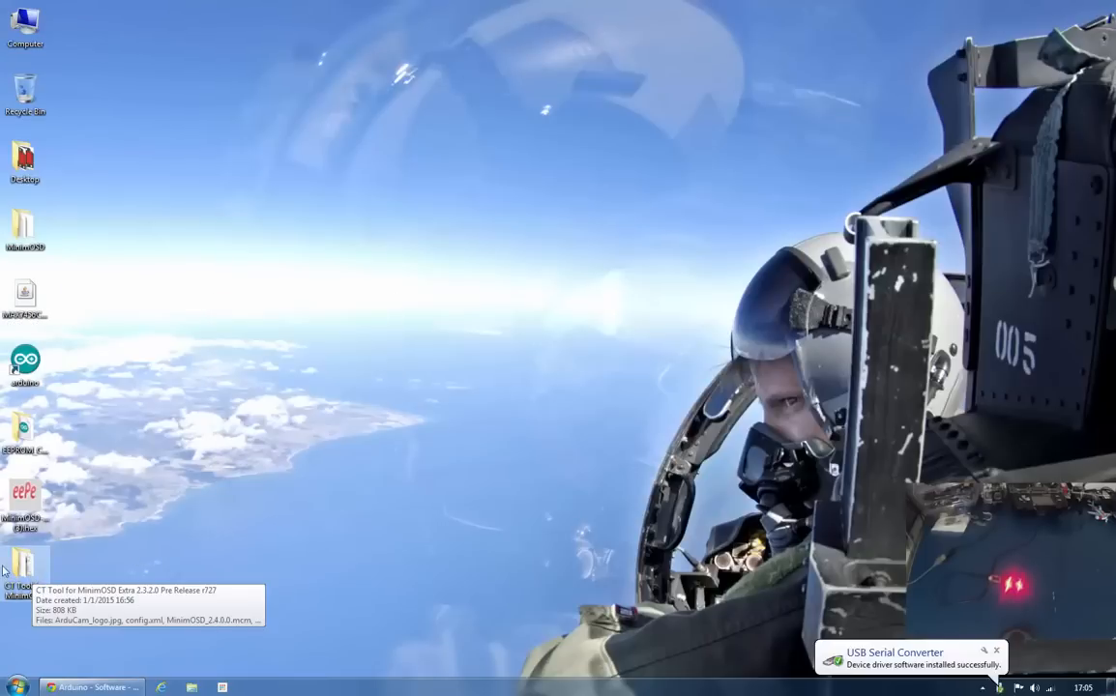
pyautogui.doubleClick(5, 568)
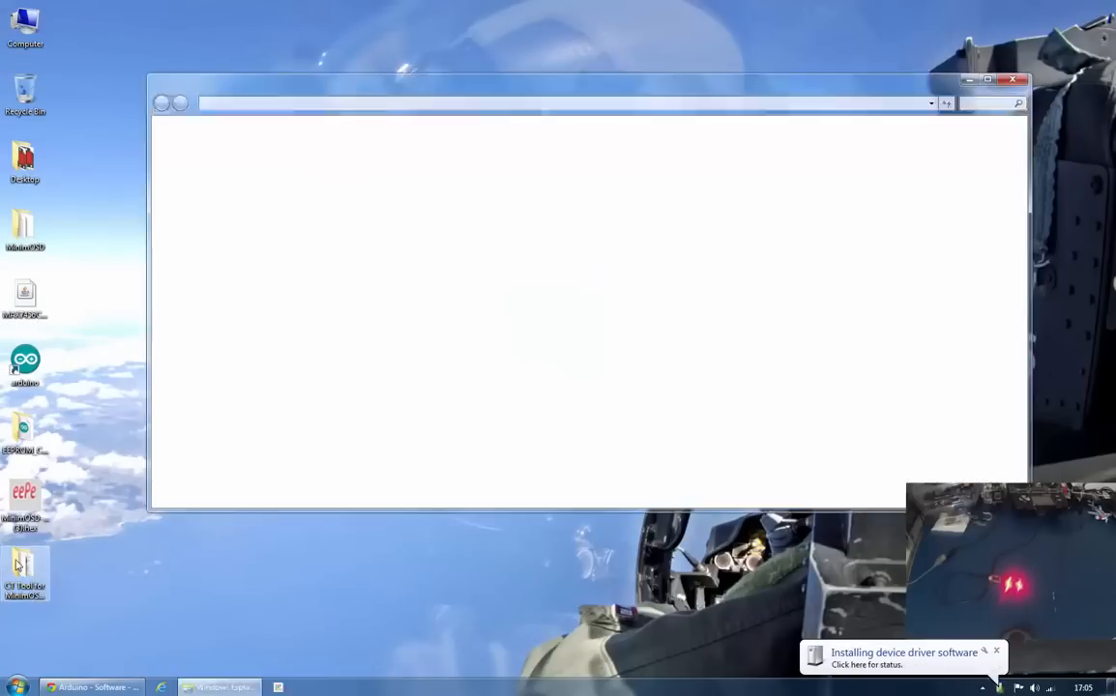
pyautogui.click(905, 659)
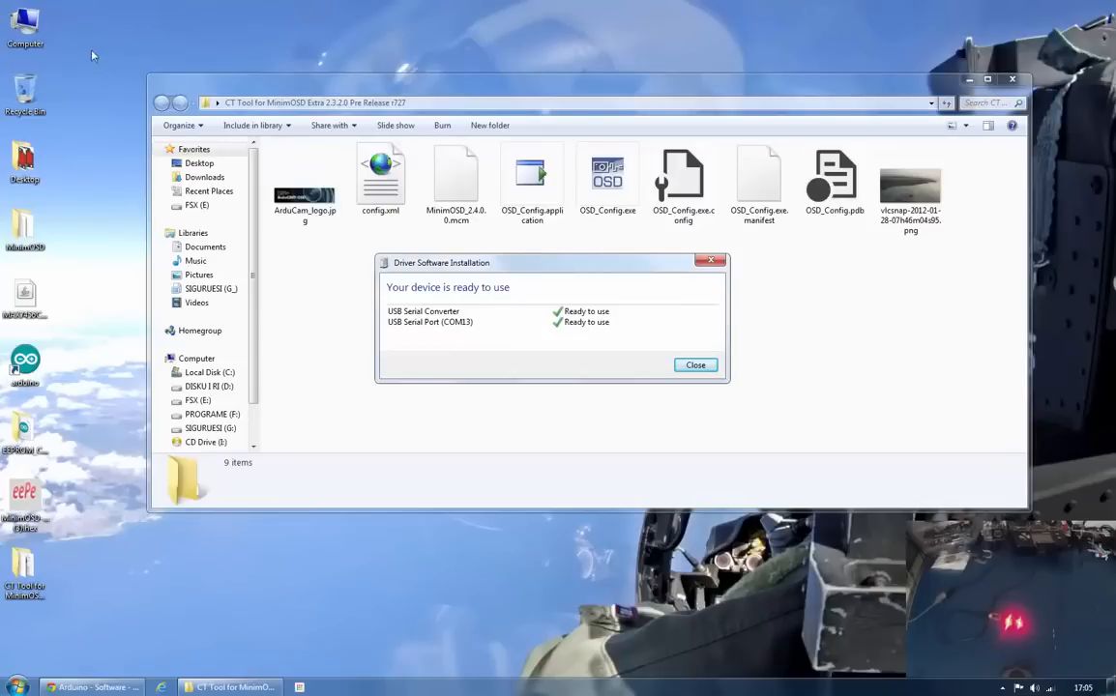
# - Check the USB serial port's COM number in Device Manager, reached through the computer's system properties, and close both windows
pyautogui.rightClick(37, 26)
pyautogui.click(98, 15)
pyautogui.rightClick(98, 16)
pyautogui.click(116, 65)
pyautogui.rightClick(27, 26)
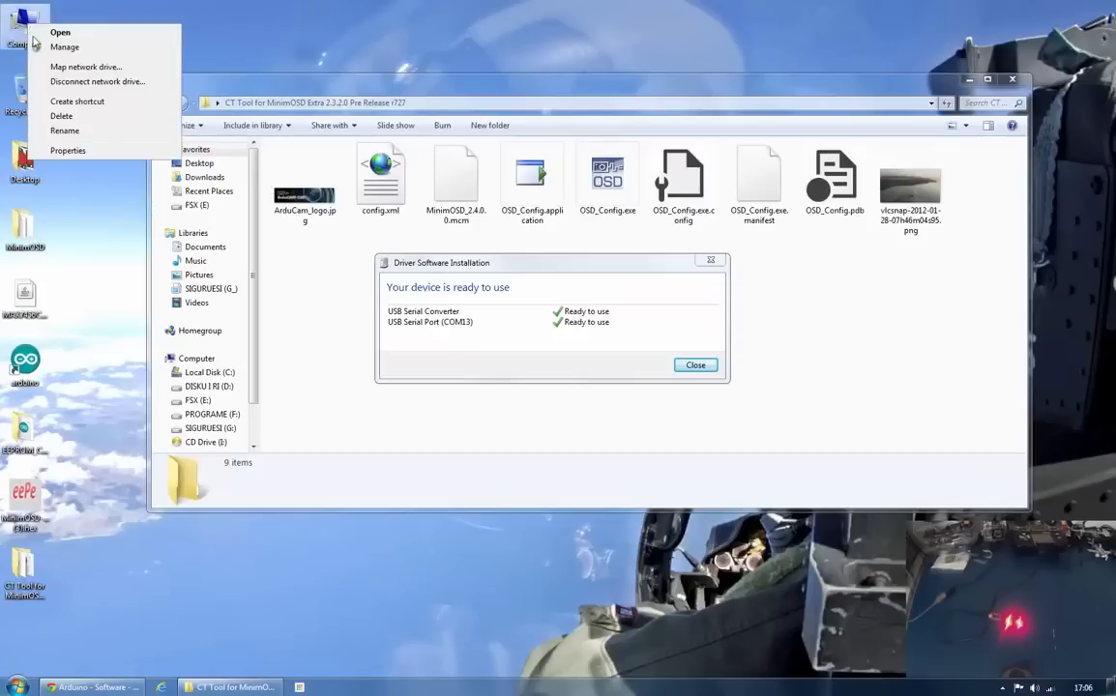
pyautogui.click(76, 150)
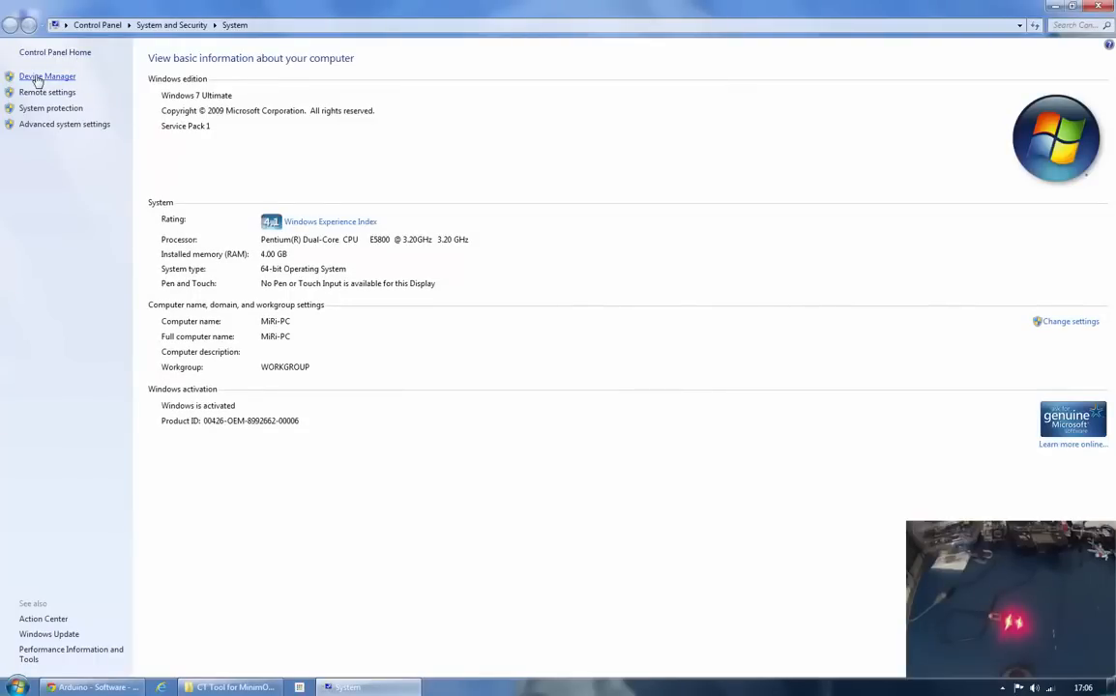
pyautogui.click(38, 82)
pyautogui.click(150, 283)
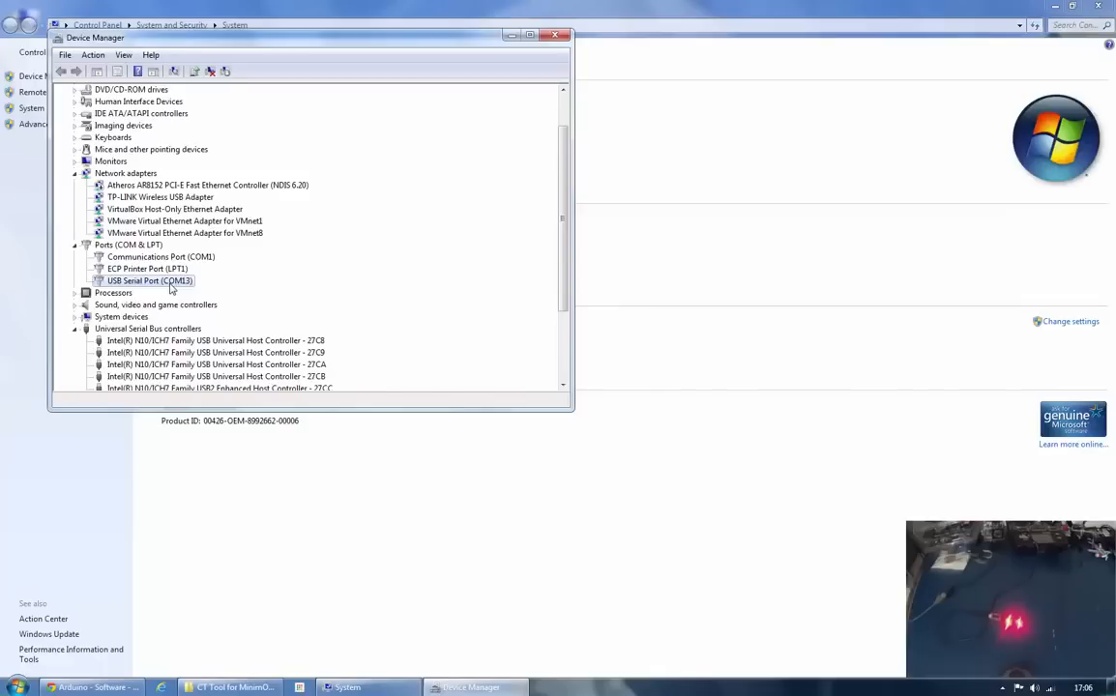
pyautogui.click(554, 35)
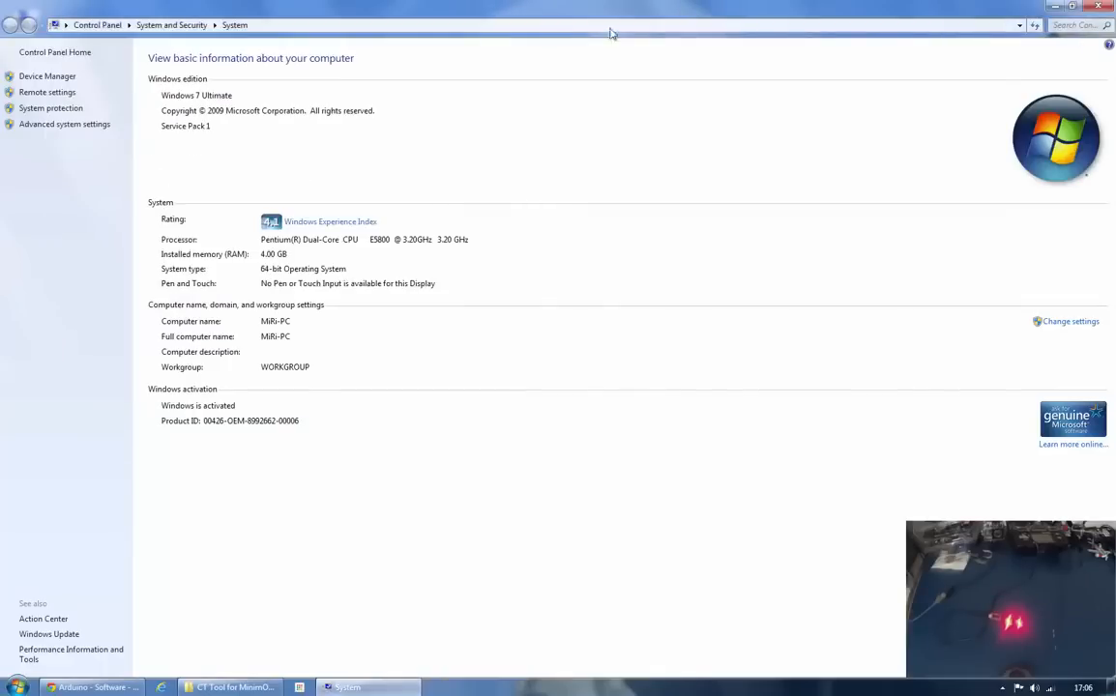
pyautogui.click(1101, 6)
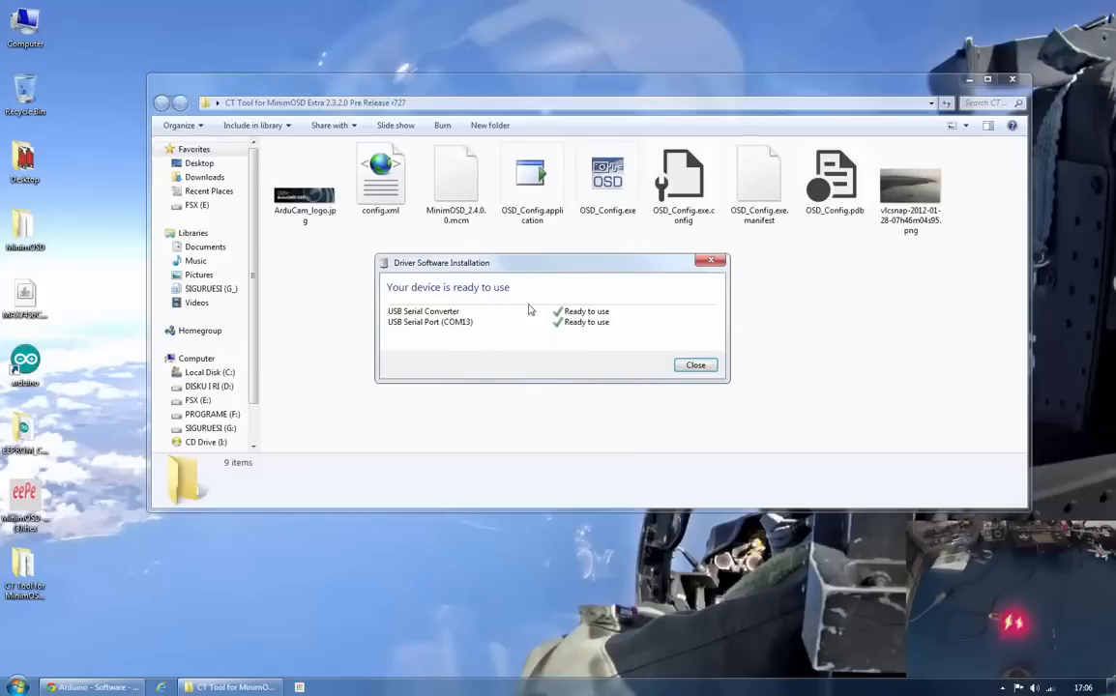
# - Dismiss the driver installation status, run OSD_Config.exe from the CT Tool folder and move its window to the middle of the screen
pyautogui.click(697, 364)
pyautogui.rightClick(606, 319)
pyautogui.click(645, 390)
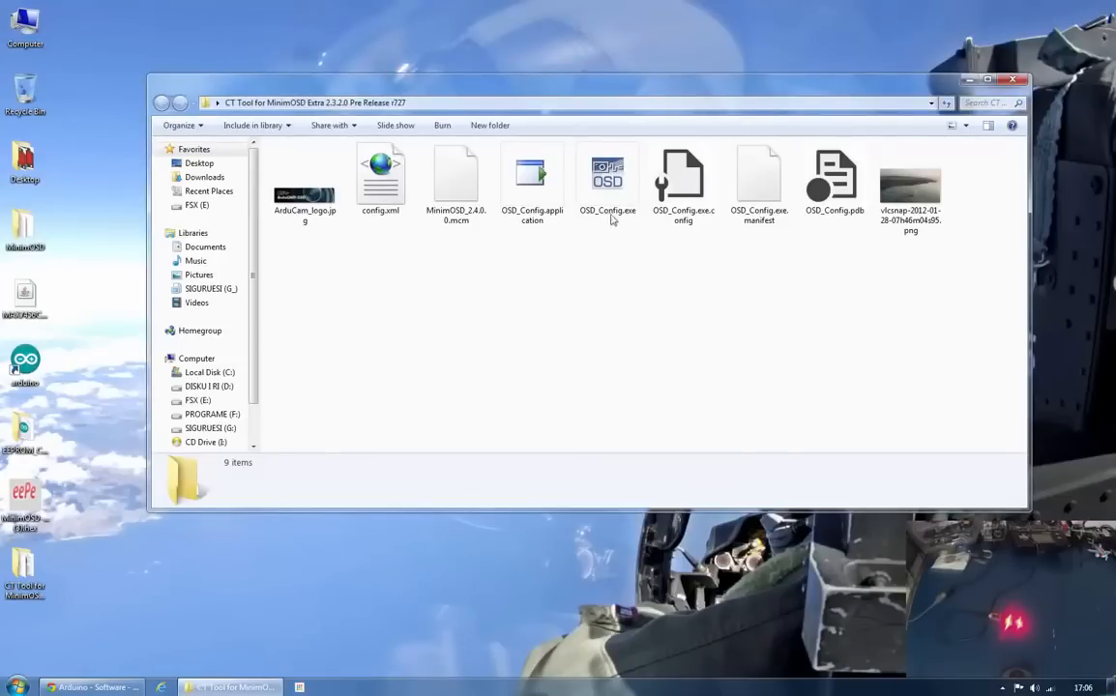
pyautogui.doubleClick(597, 178)
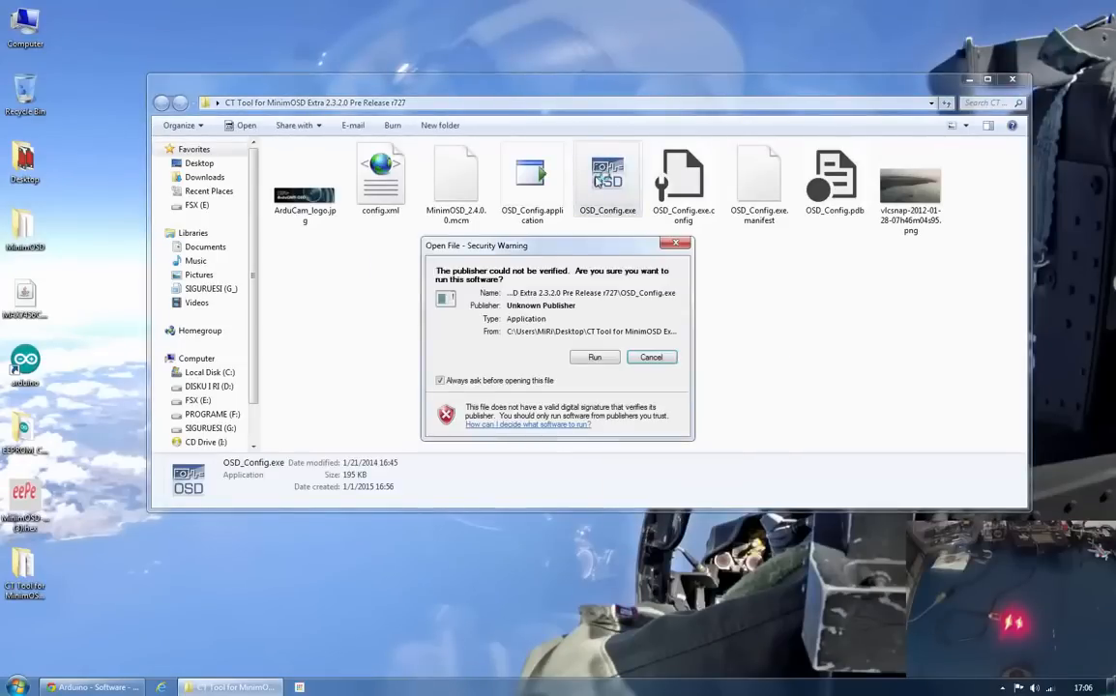
pyautogui.click(593, 357)
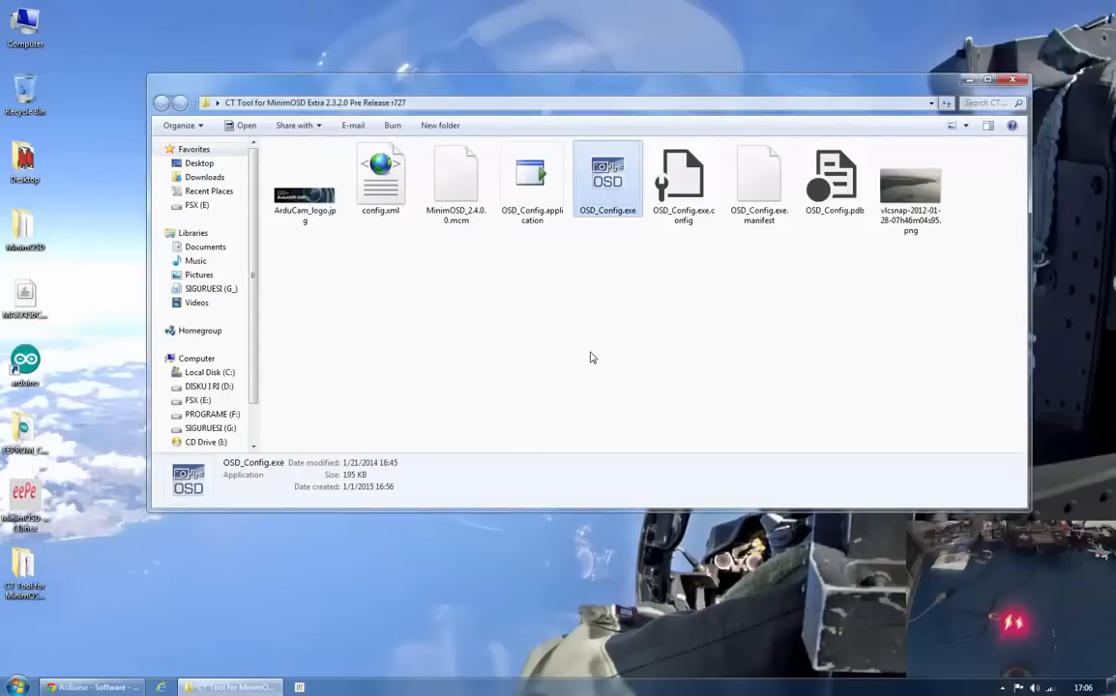
pyautogui.doubleClick(618, 186)
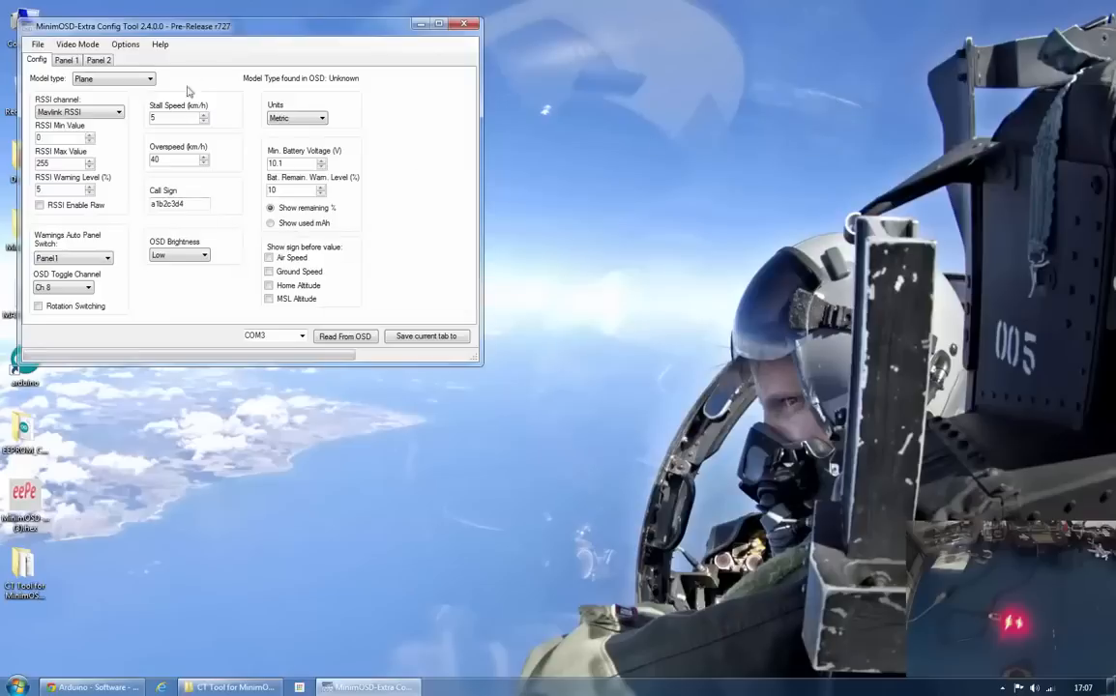
pyautogui.moveTo(235, 30); pyautogui.dragTo(660, 171)
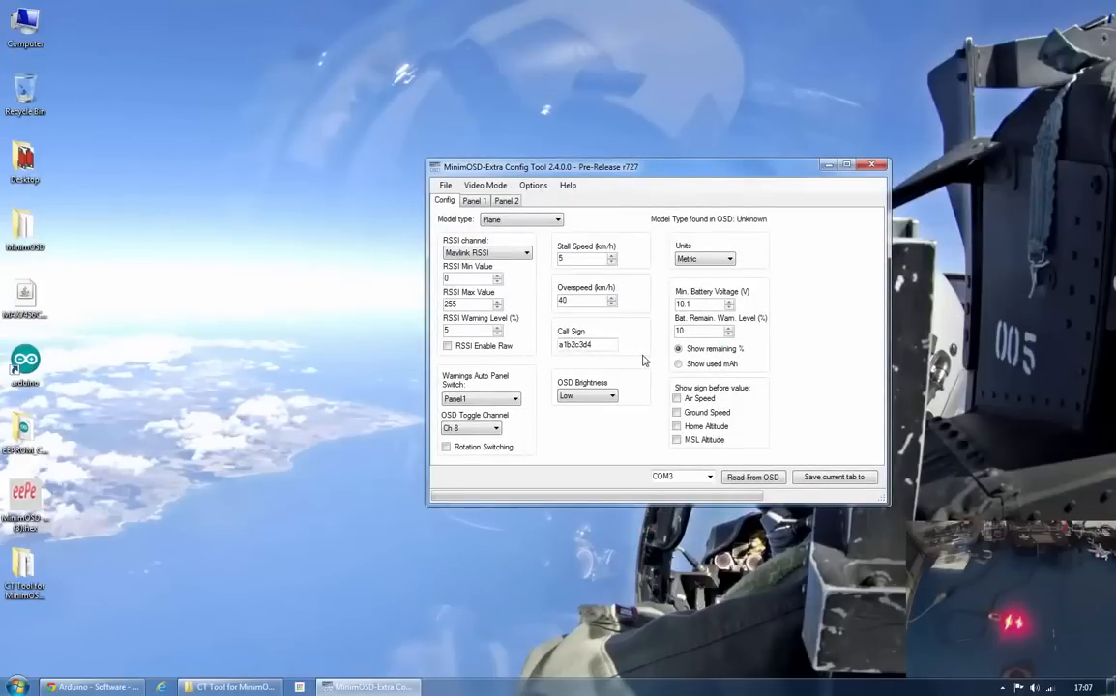
pyautogui.moveTo(694, 165); pyautogui.dragTo(665, 166)
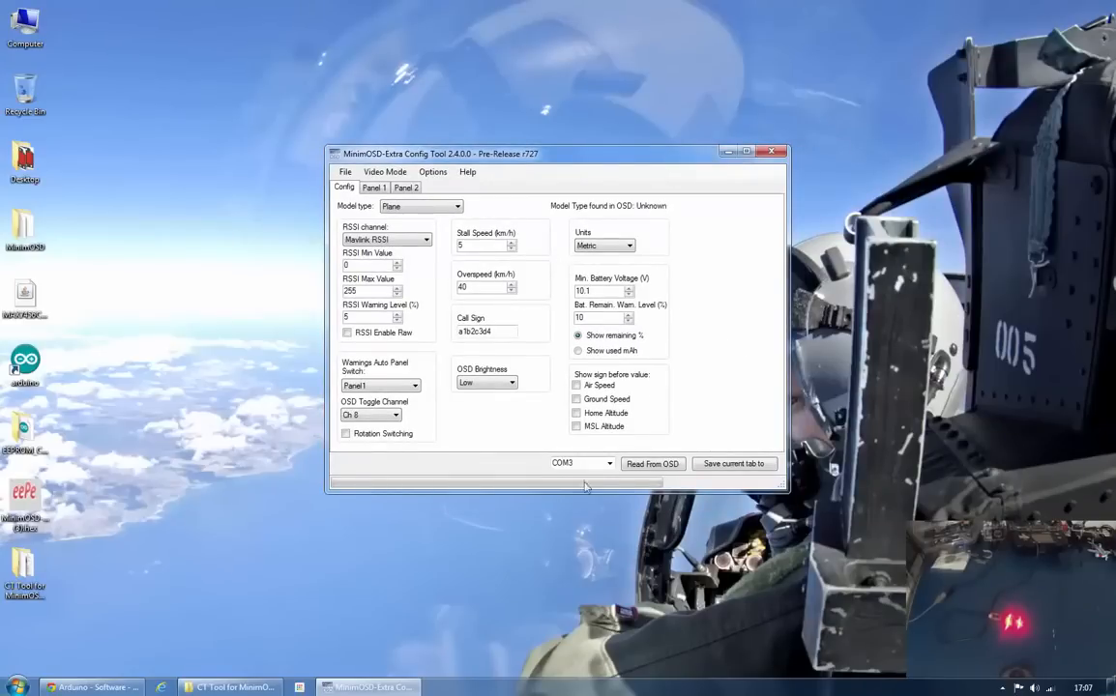
# - Select port COM13 and read the configuration from the OSD, accepting the automatic EEPROM mapping update
pyautogui.click(609, 464)
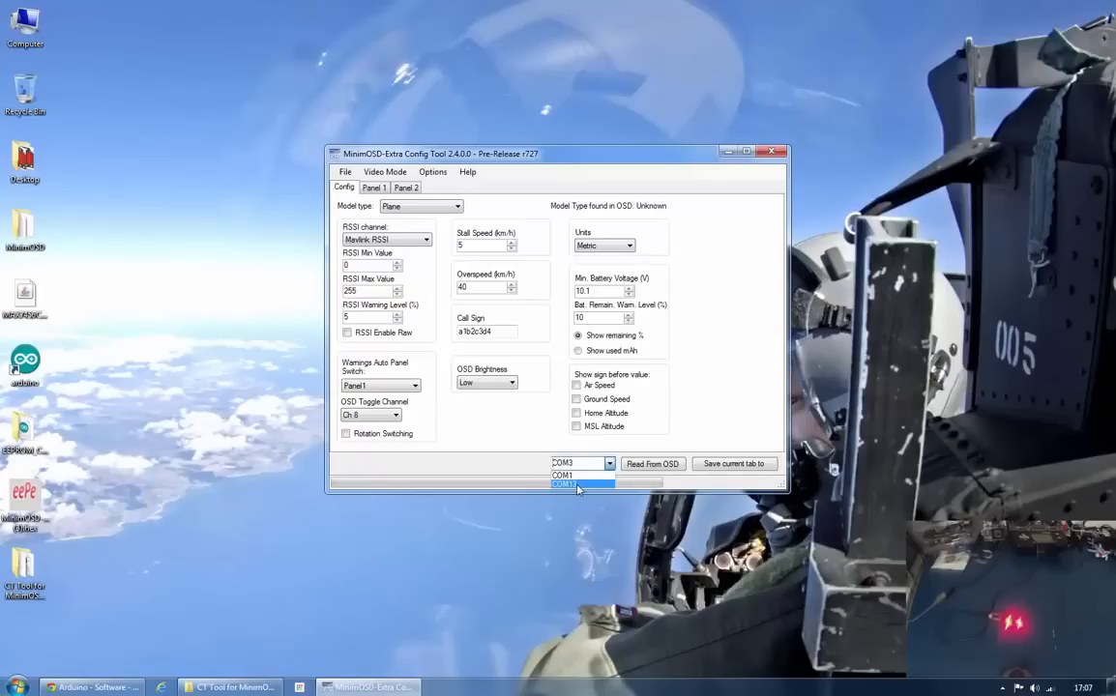
pyautogui.click(577, 484)
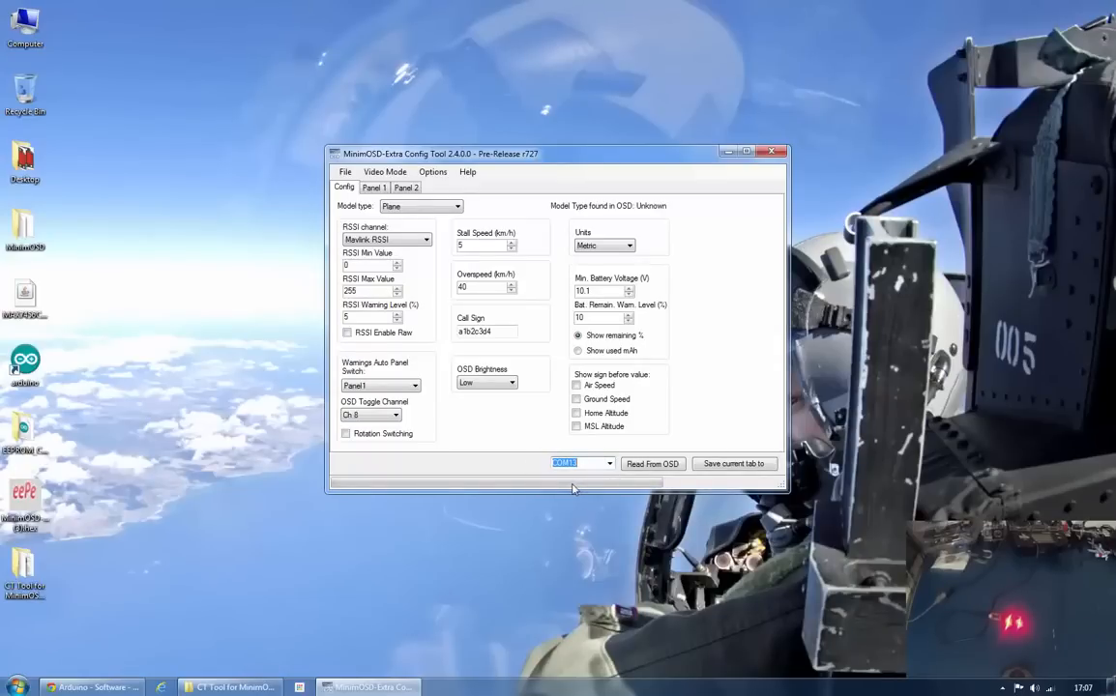
pyautogui.click(653, 465)
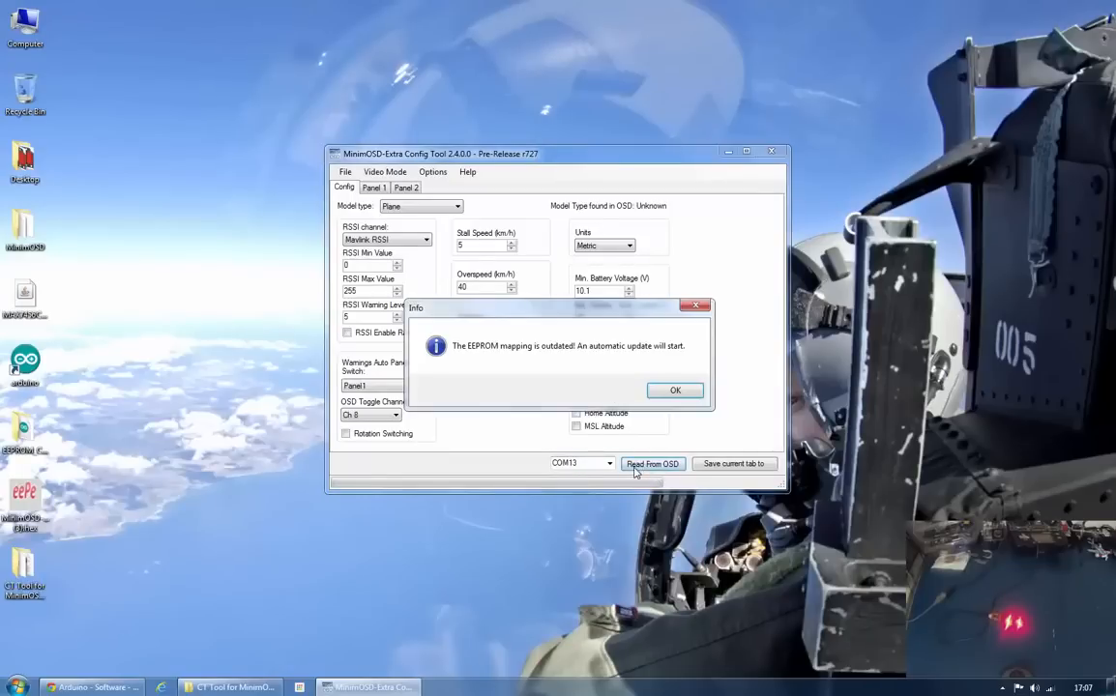
pyautogui.click(676, 390)
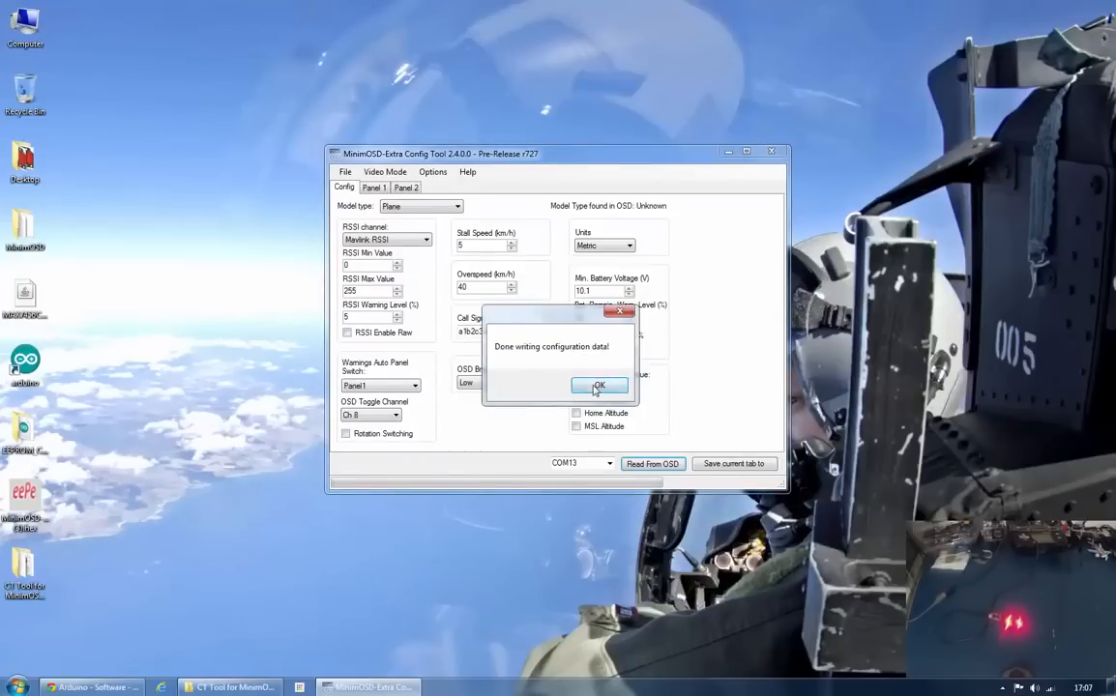
pyautogui.click(602, 385)
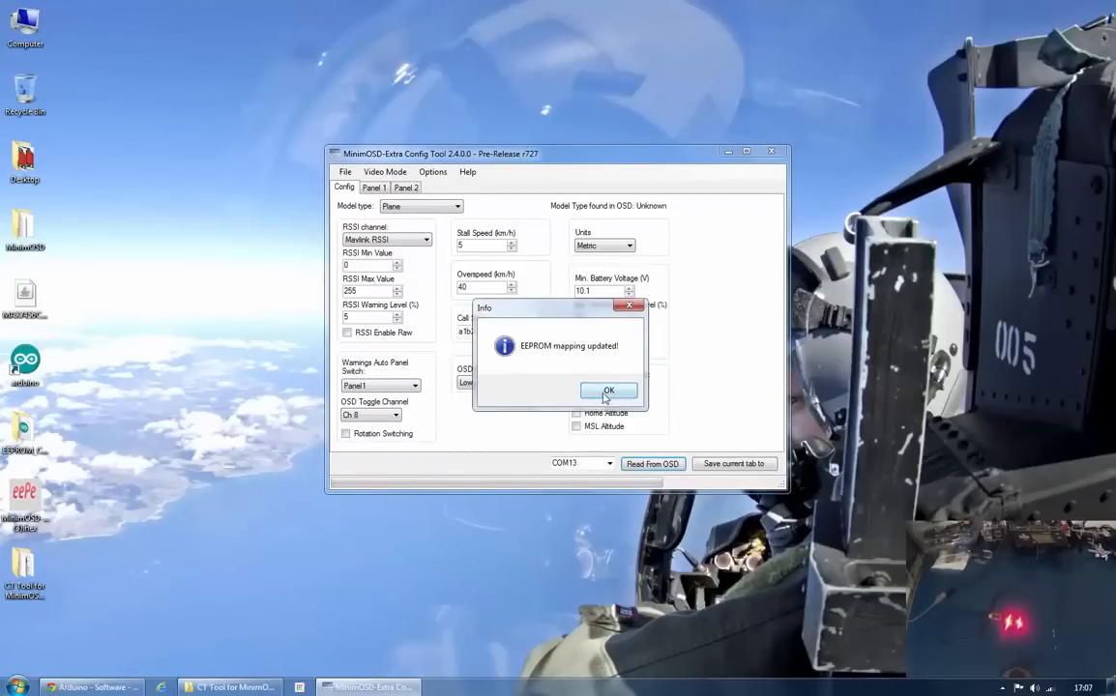
pyautogui.click(608, 389)
# - Examine the Panel 1 and Panel 2 on-screen layouts and compare them with the general configuration page
pyautogui.click(373, 187)
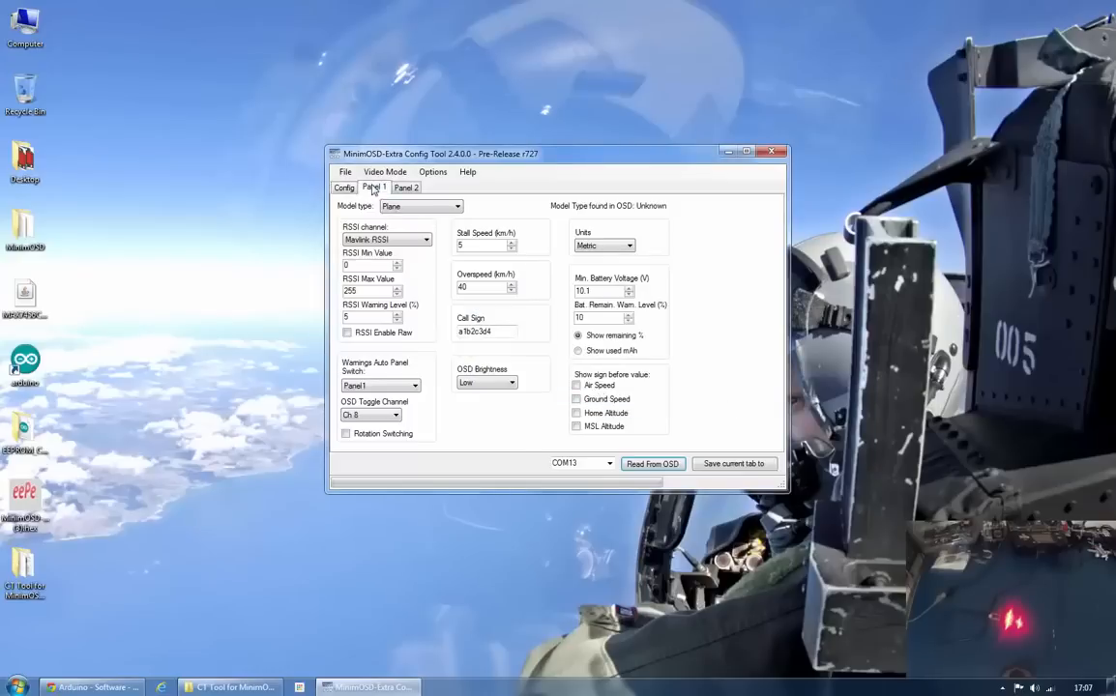
pyautogui.click(410, 190)
pyautogui.click(373, 188)
pyautogui.click(344, 189)
pyautogui.click(375, 189)
pyautogui.click(406, 189)
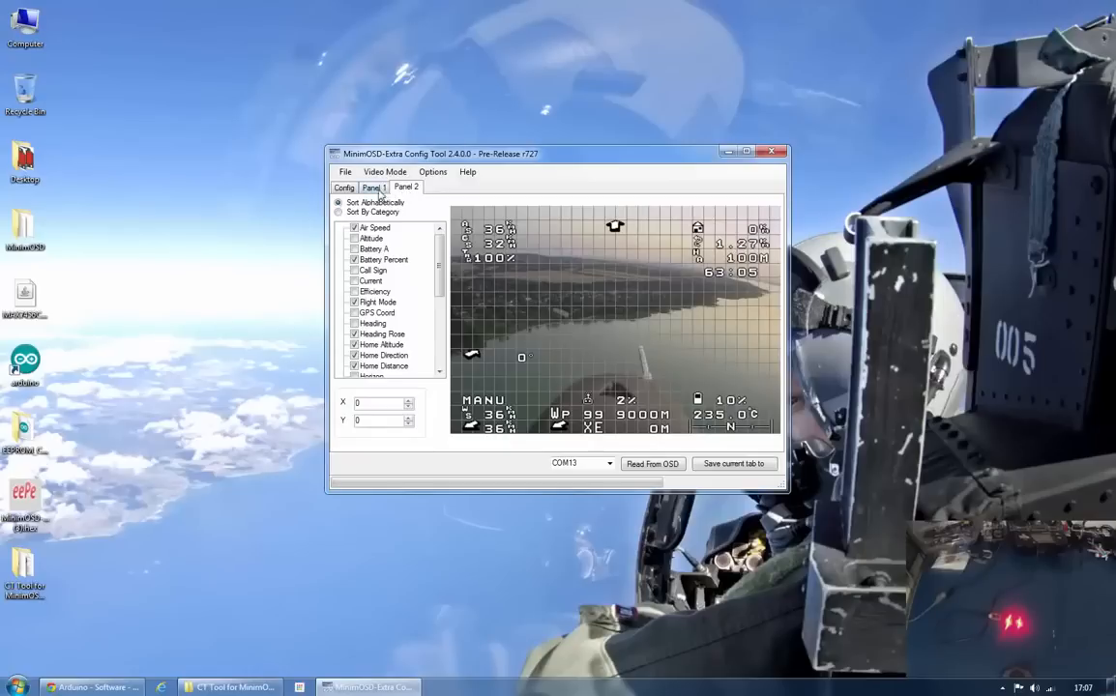
pyautogui.click(377, 190)
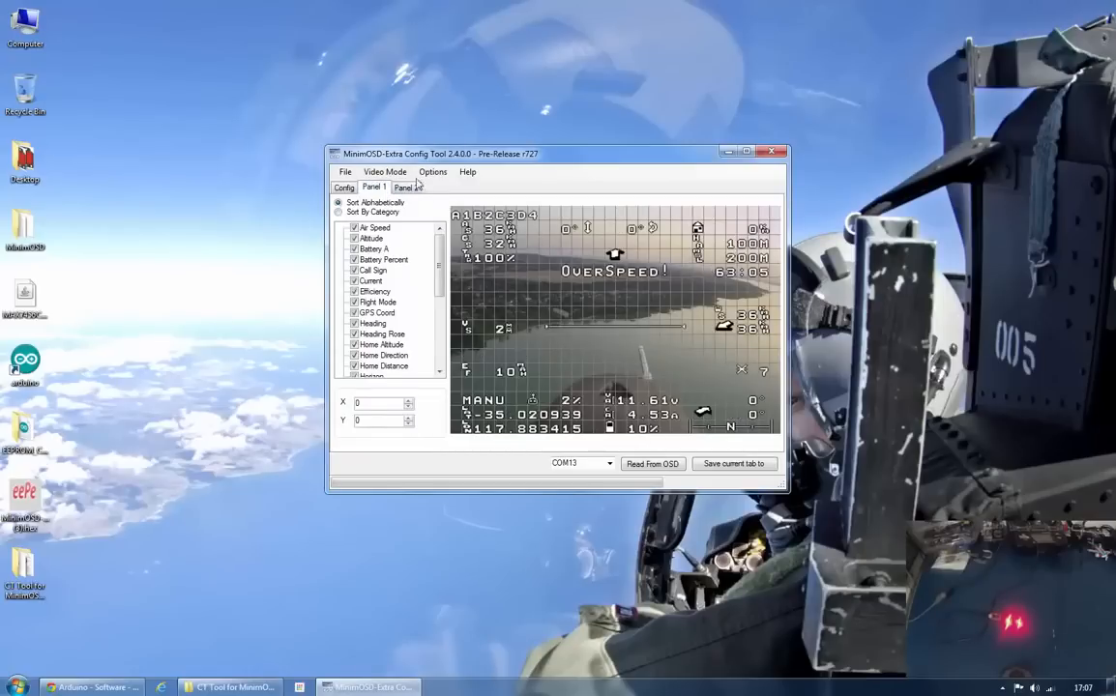
pyautogui.click(414, 190)
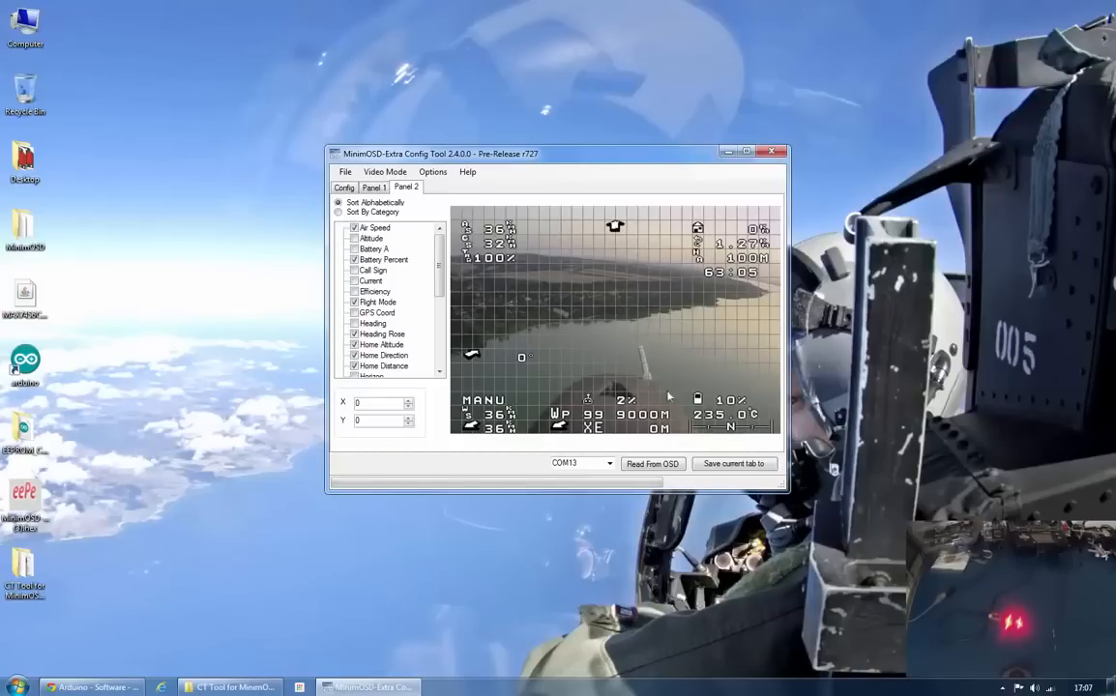
pyautogui.click(344, 187)
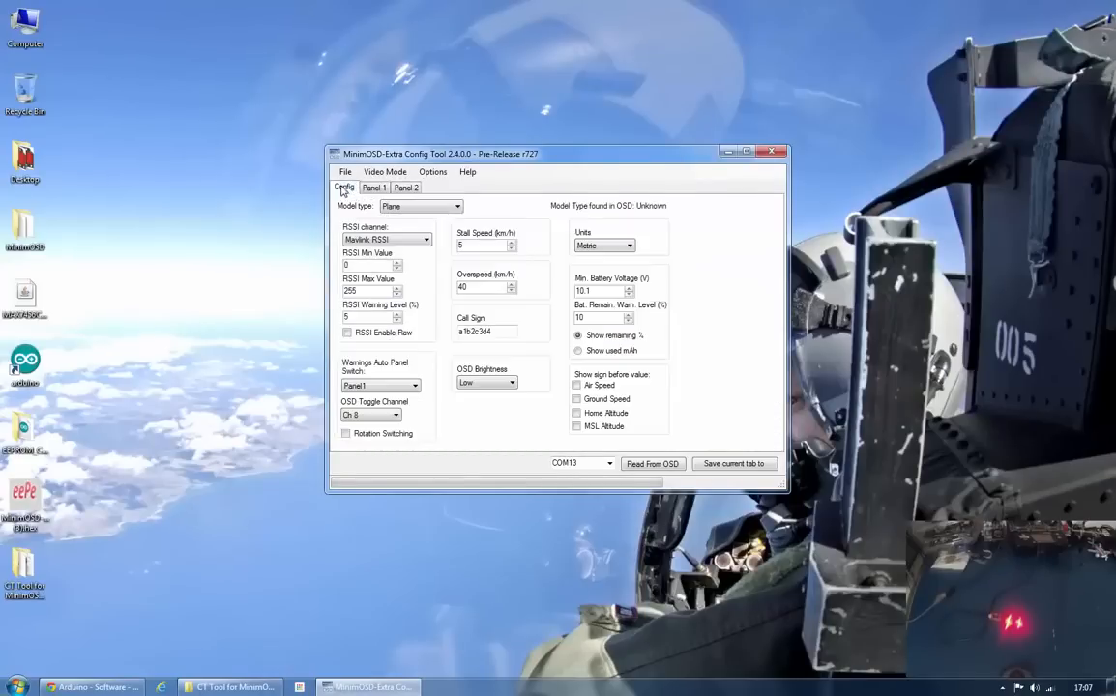
# - Update the OSD firmware with the desktop file MinimOSD-Extra_Plane_Pre-release_2.4_r719 (3).hex and dismiss the completion notice
pyautogui.moveTo(453, 148); pyautogui.dragTo(382, 108)
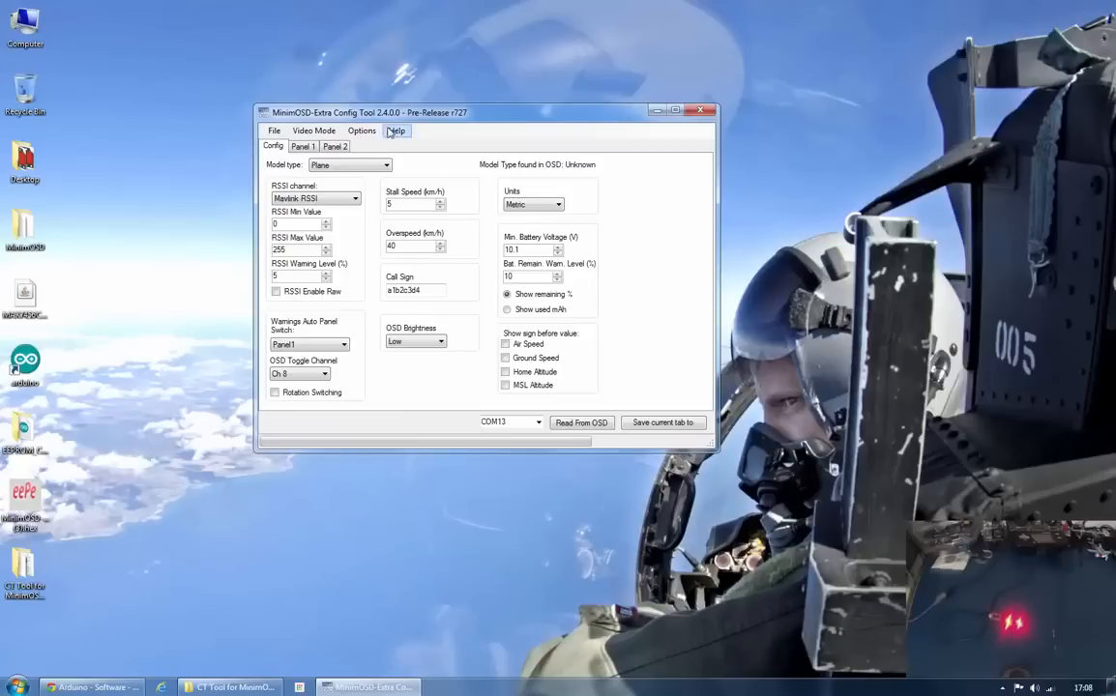
pyautogui.click(365, 132)
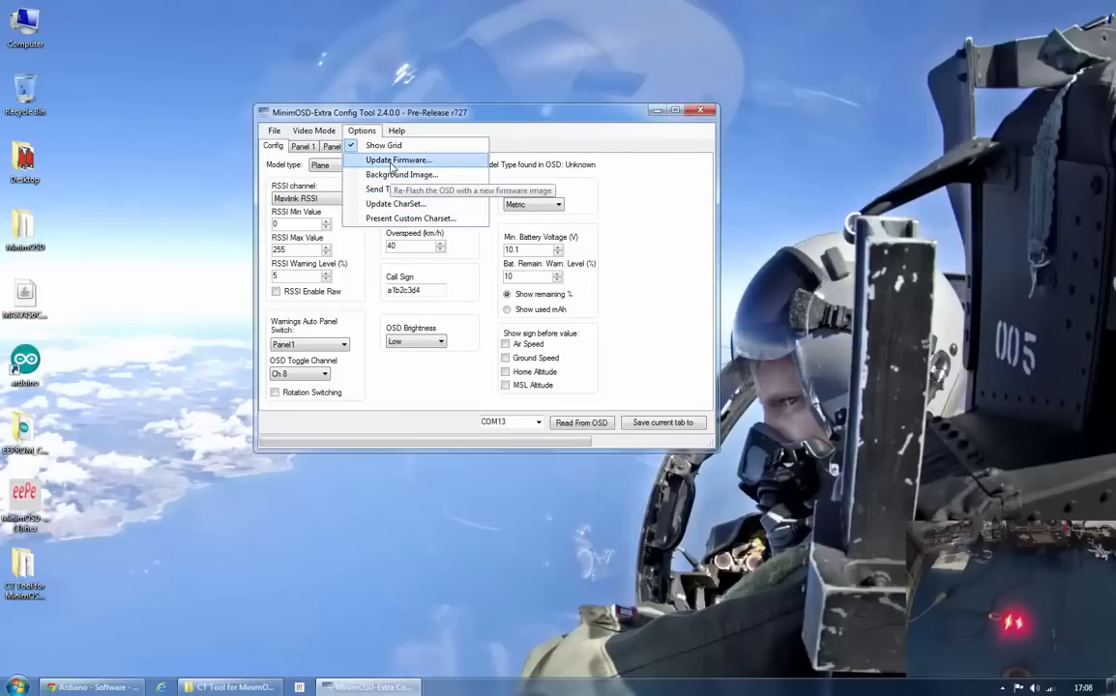
pyautogui.click(392, 161)
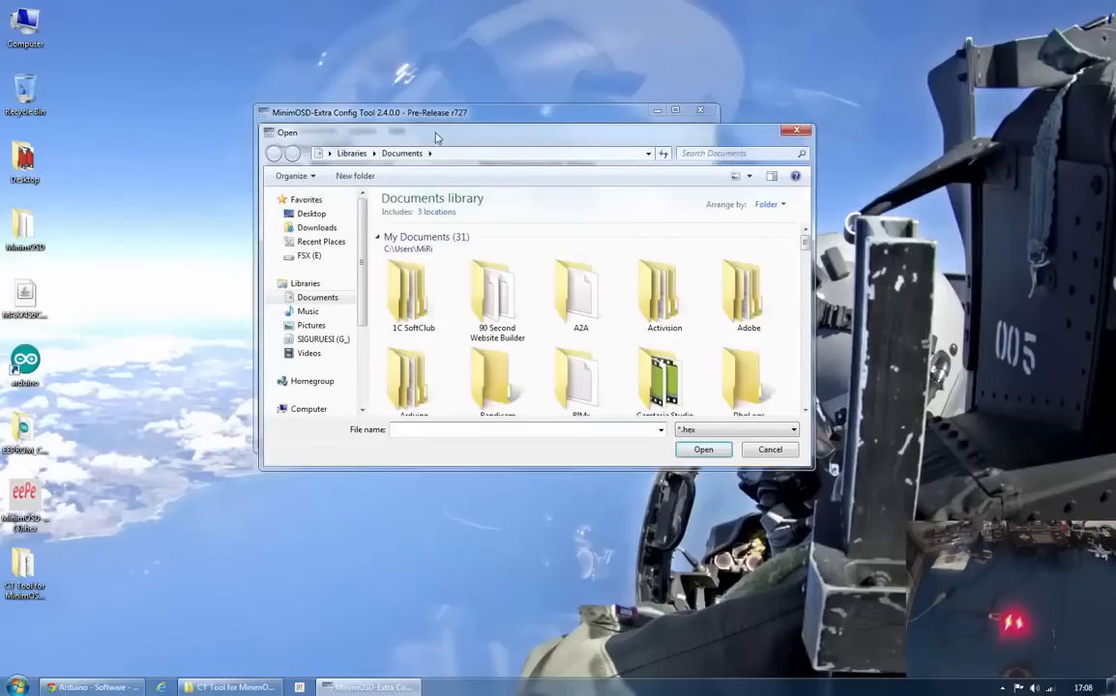
pyautogui.moveTo(395, 130); pyautogui.dragTo(361, 82)
pyautogui.click(278, 166)
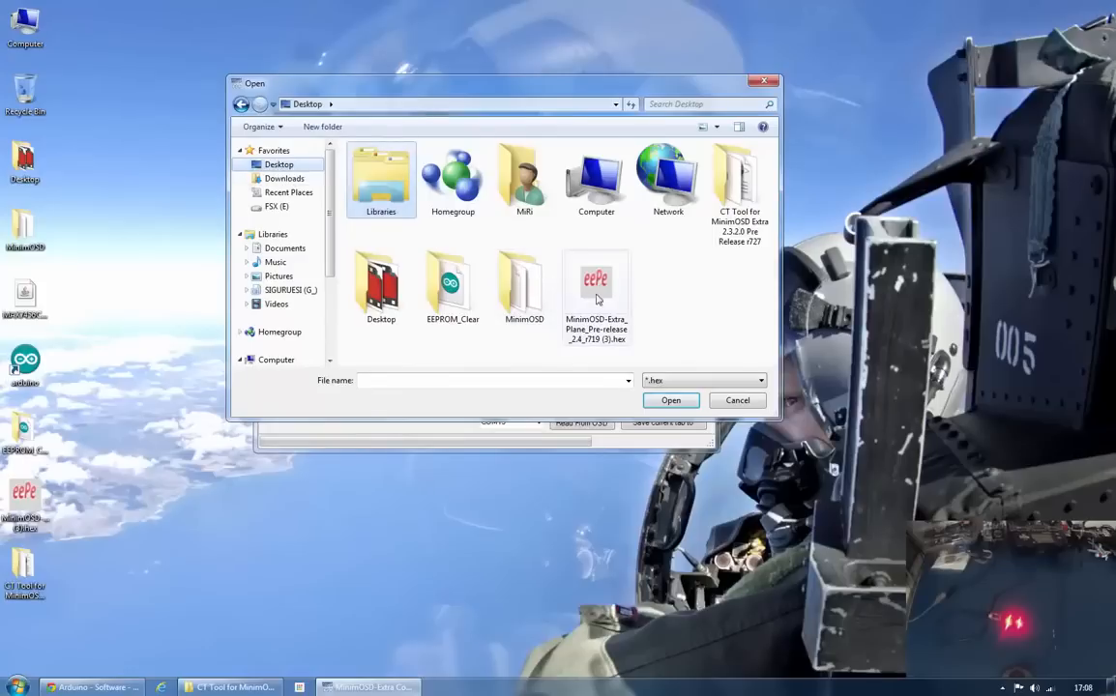
pyautogui.click(596, 295)
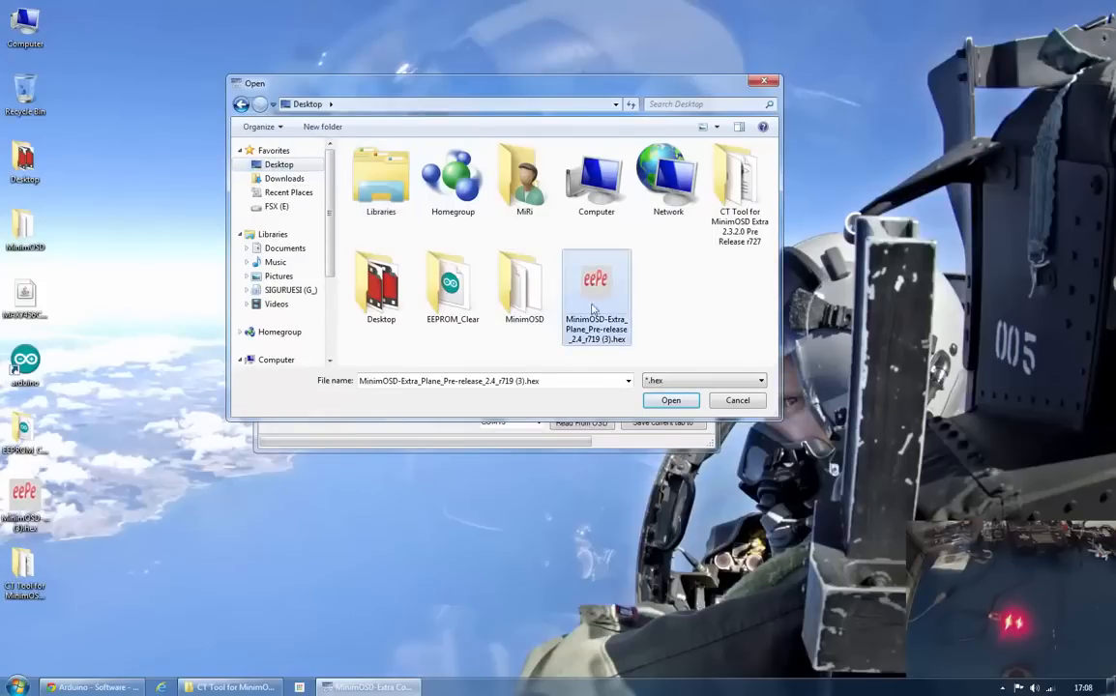
pyautogui.click(671, 400)
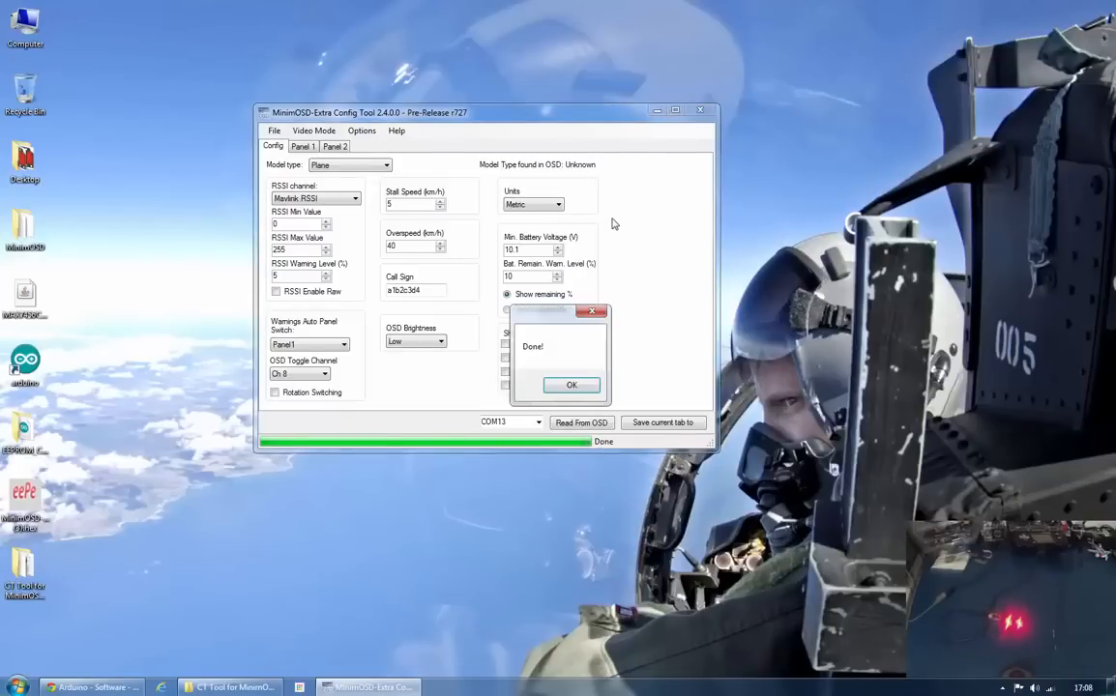
pyautogui.click(571, 385)
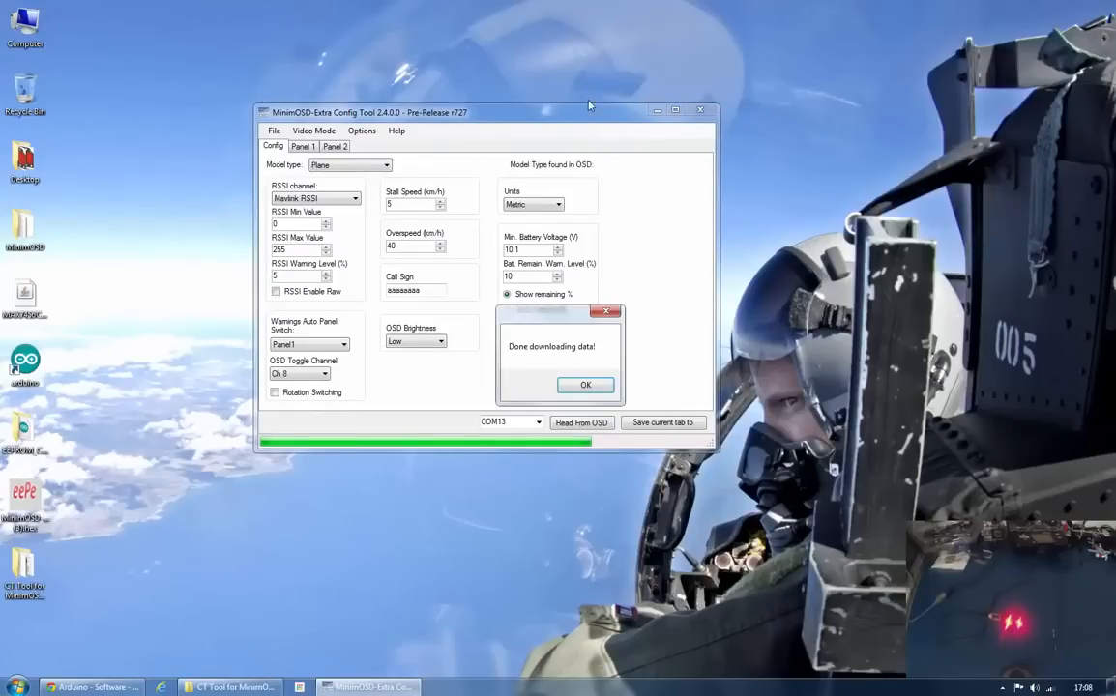
# - Finish reading the configuration from the OSD, then save the Config page to it twice, accepting the model type warning
pyautogui.click(584, 384)
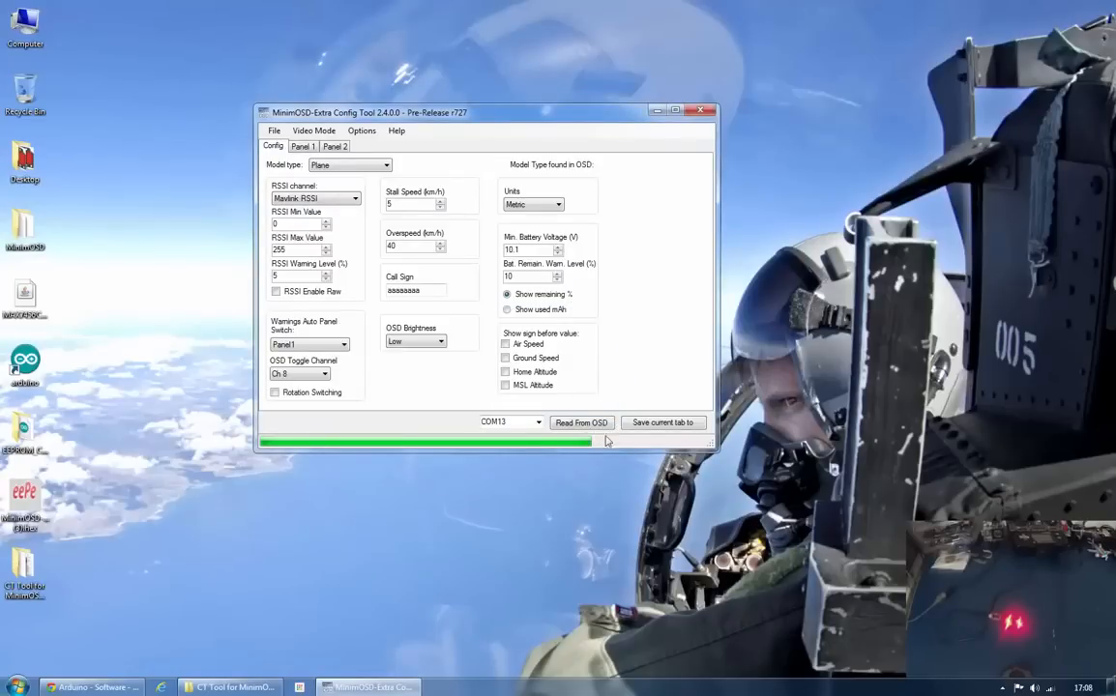
pyautogui.click(664, 423)
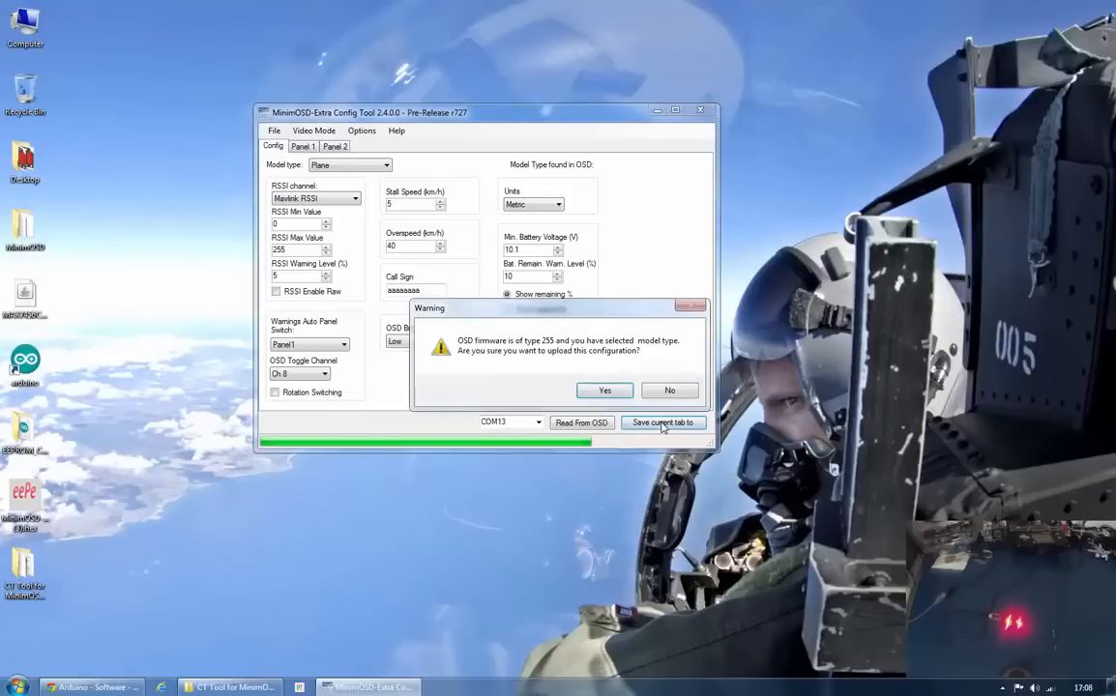
pyautogui.click(608, 395)
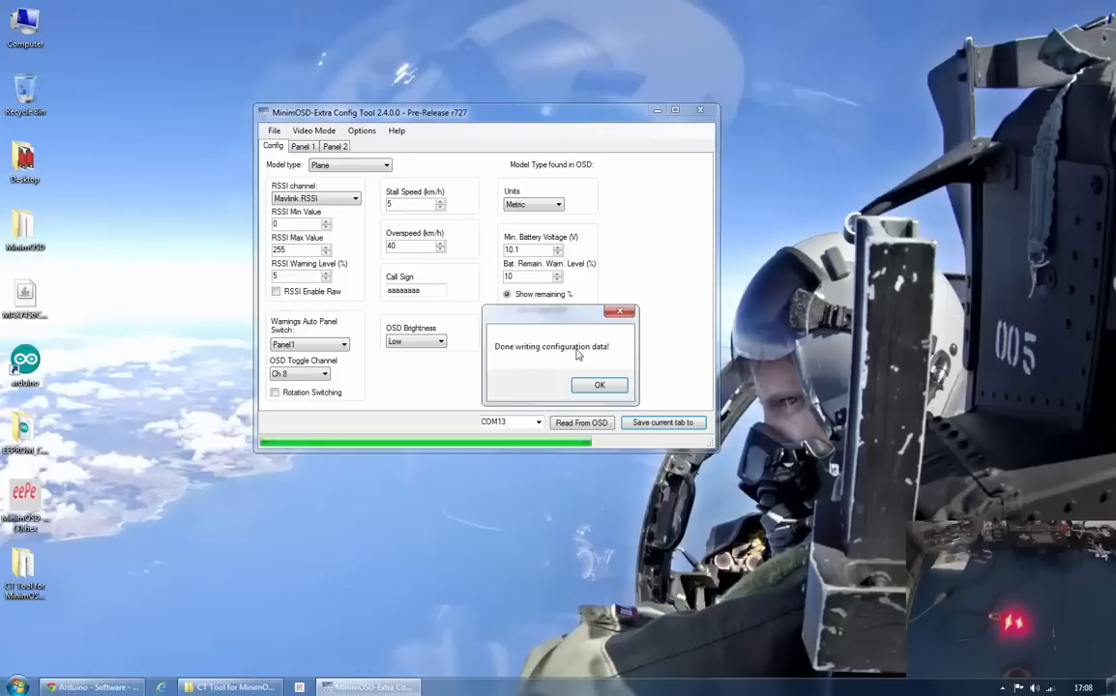
pyautogui.click(595, 385)
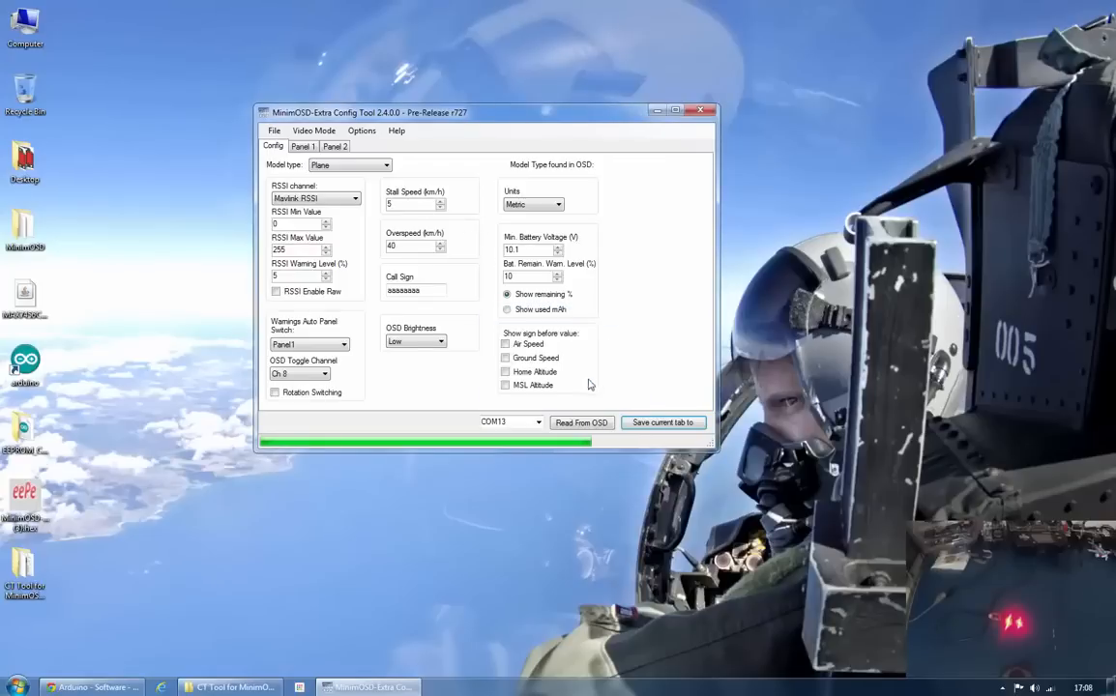
pyautogui.click(661, 425)
pyautogui.click(607, 395)
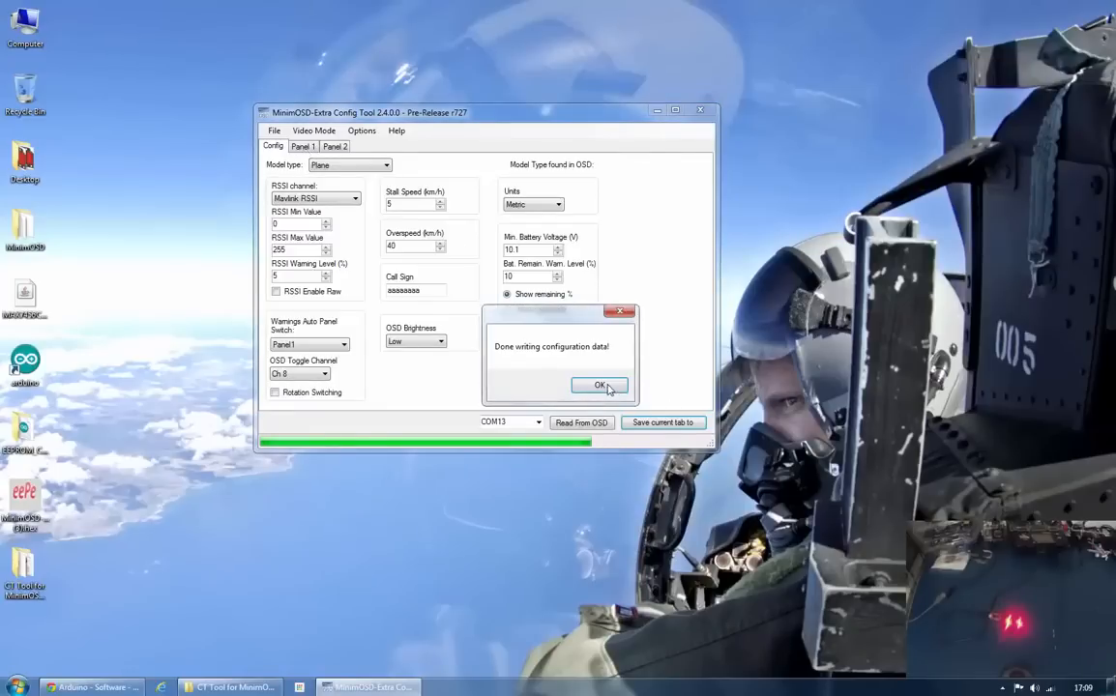
pyautogui.click(606, 386)
# - Examine the Panel 1 and Panel 2 layouts, the available video modes and the options for firmware and character set updates
pyautogui.click(305, 146)
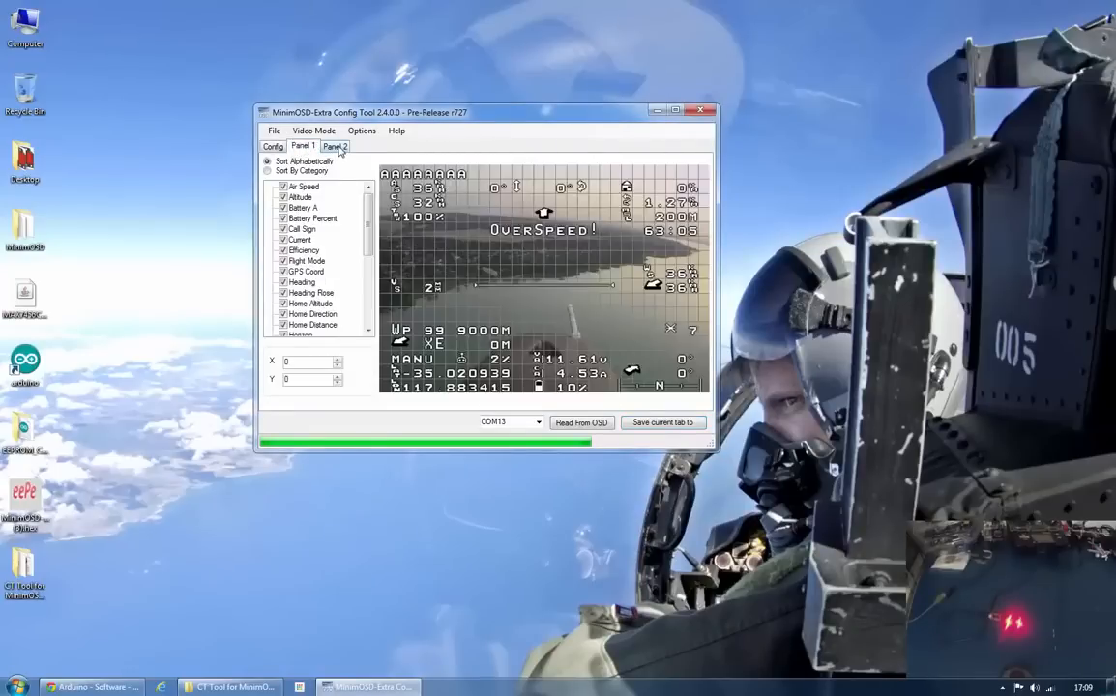
pyautogui.click(336, 147)
pyautogui.click(303, 146)
pyautogui.click(274, 147)
pyautogui.moveTo(344, 106); pyautogui.dragTo(383, 105)
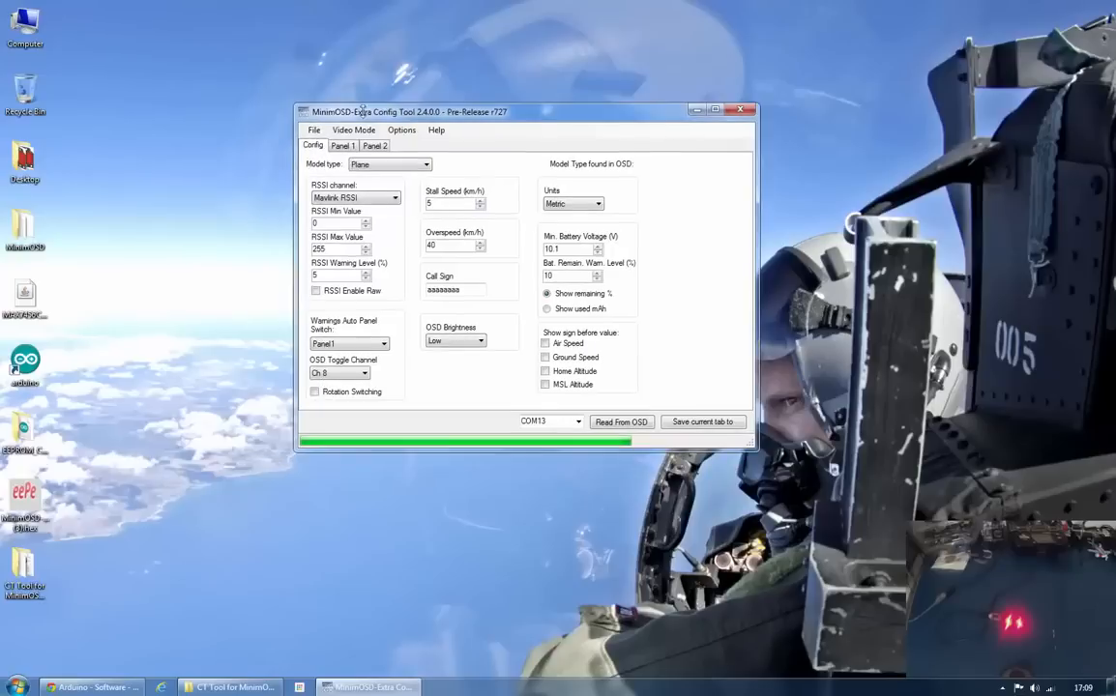
pyautogui.click(348, 132)
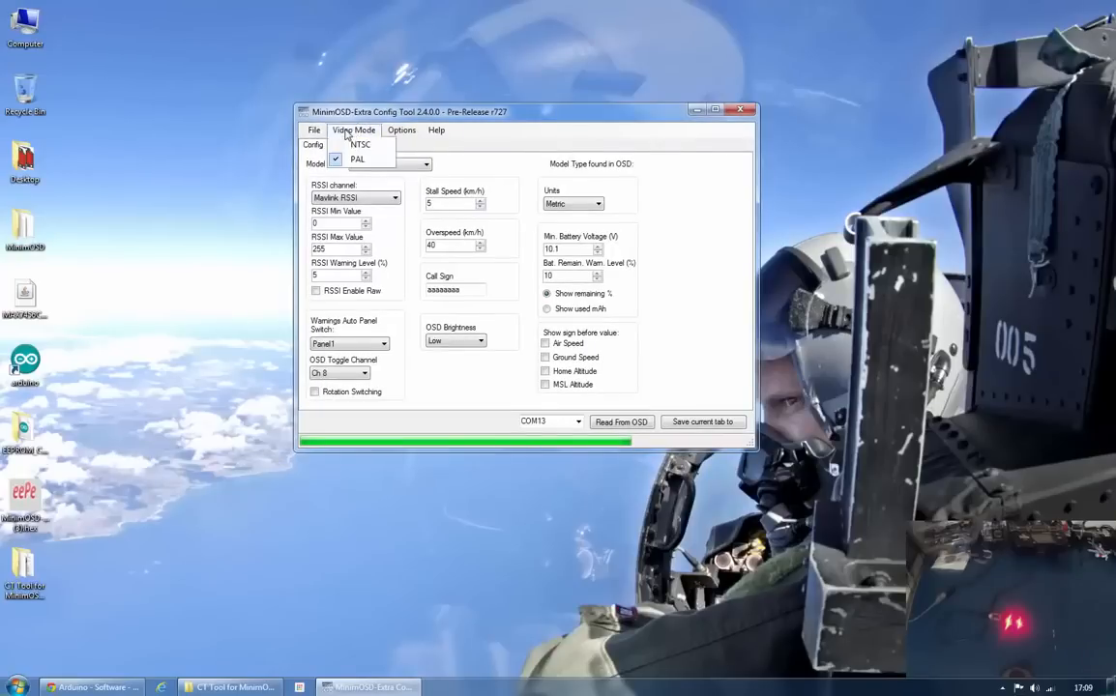
pyautogui.click(368, 131)
pyautogui.click(401, 130)
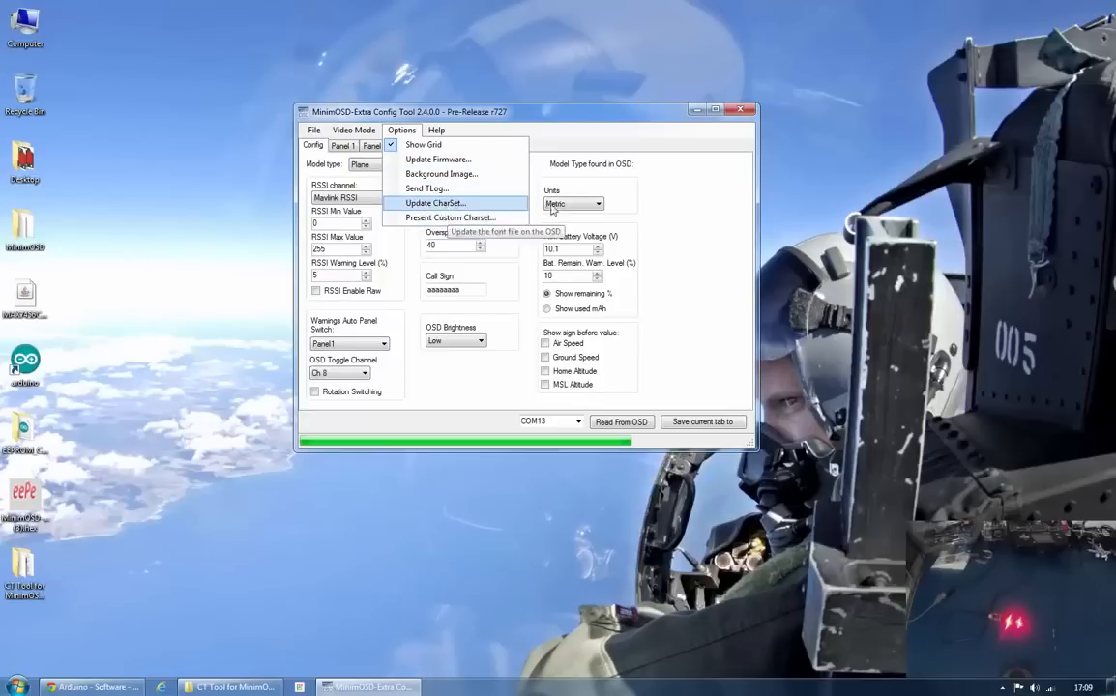
pyautogui.click(532, 114)
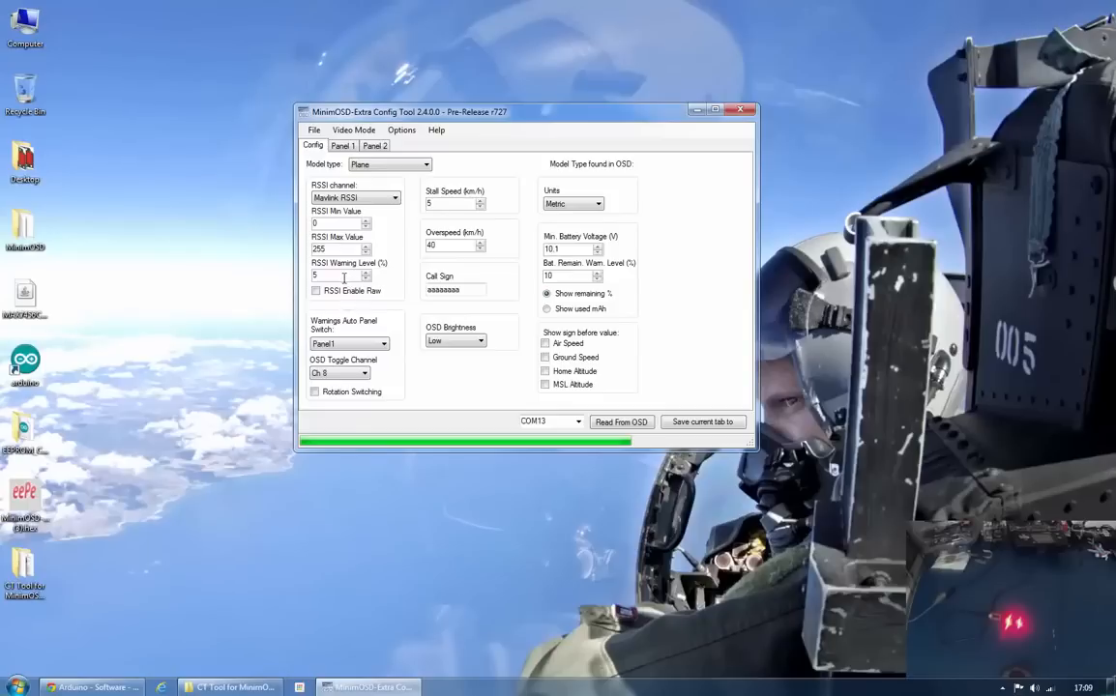
# - Set the Warnings Auto Panel Switch to Disabled, check the OSD toggle channel and view the Panel 2 layout
pyautogui.click(346, 344)
pyautogui.click(334, 374)
pyautogui.click(375, 145)
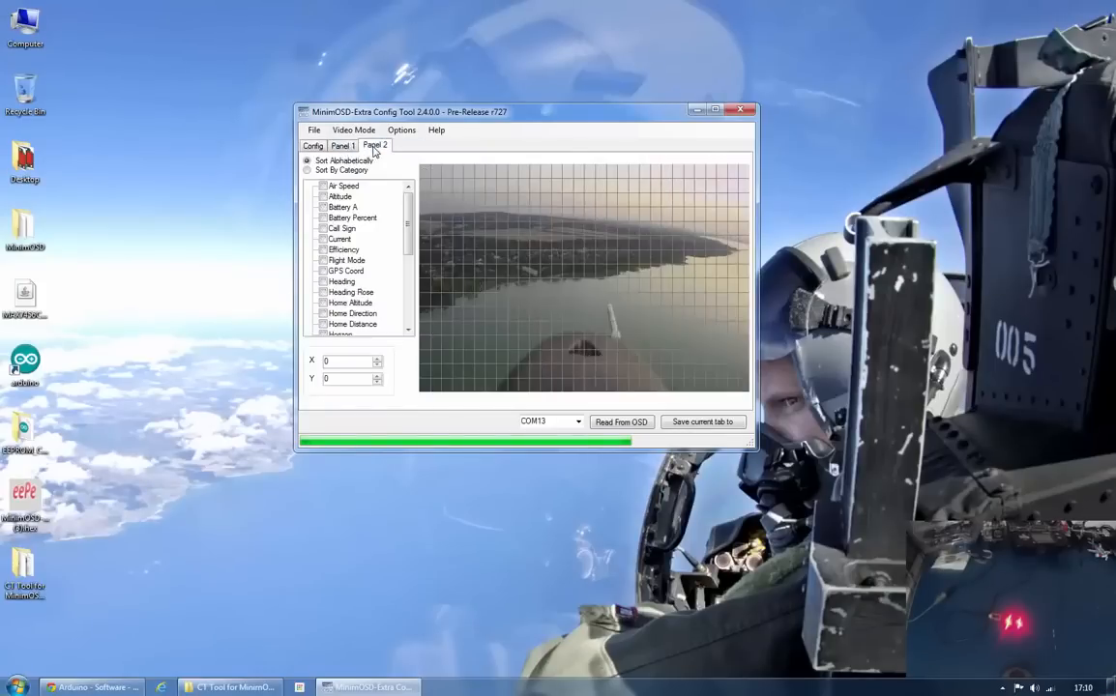
pyautogui.click(313, 145)
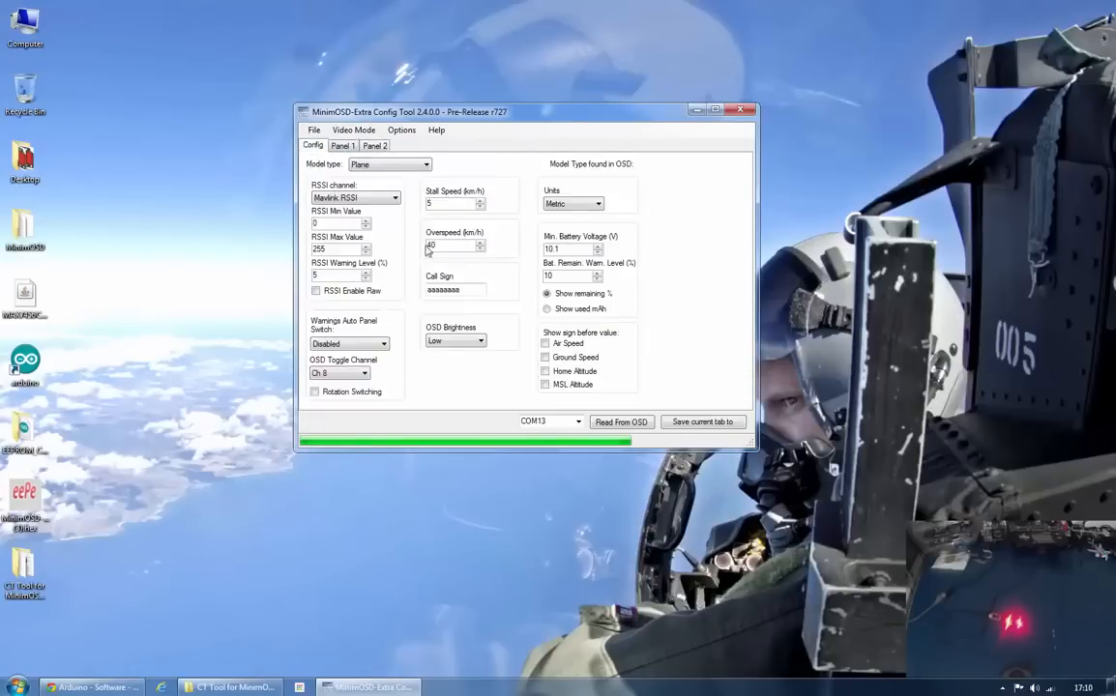
# - Review the call sign, choose Metric units and set the battery display to show remaining %
pyautogui.moveTo(462, 291); pyautogui.dragTo(394, 290)
pyautogui.click(566, 205)
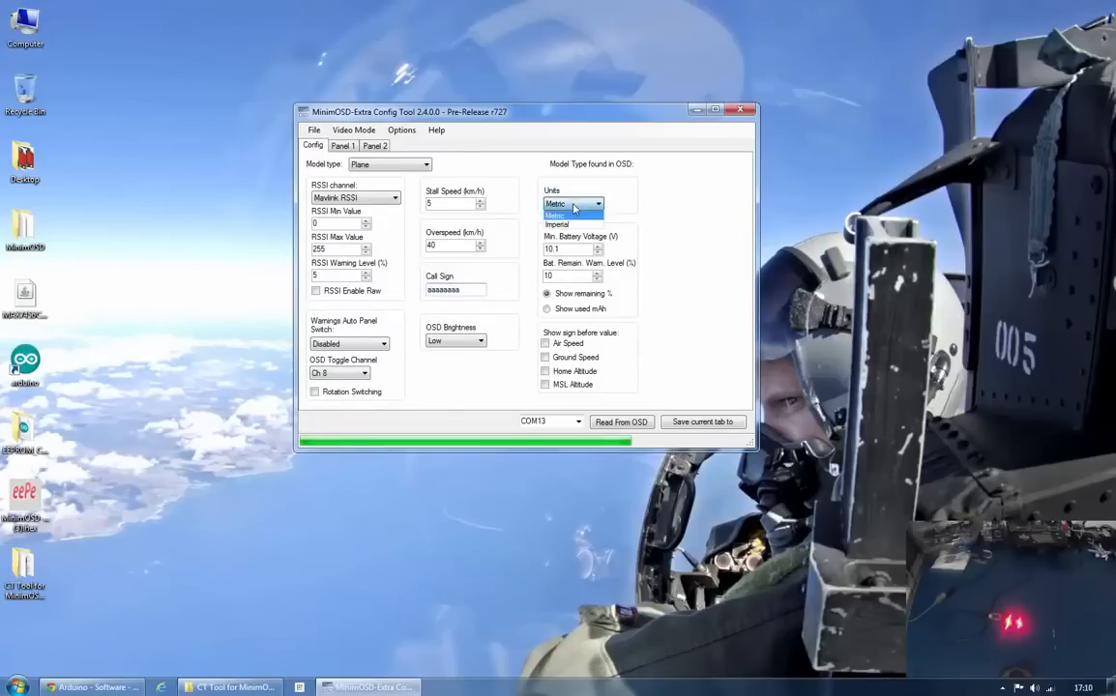
pyautogui.click(564, 218)
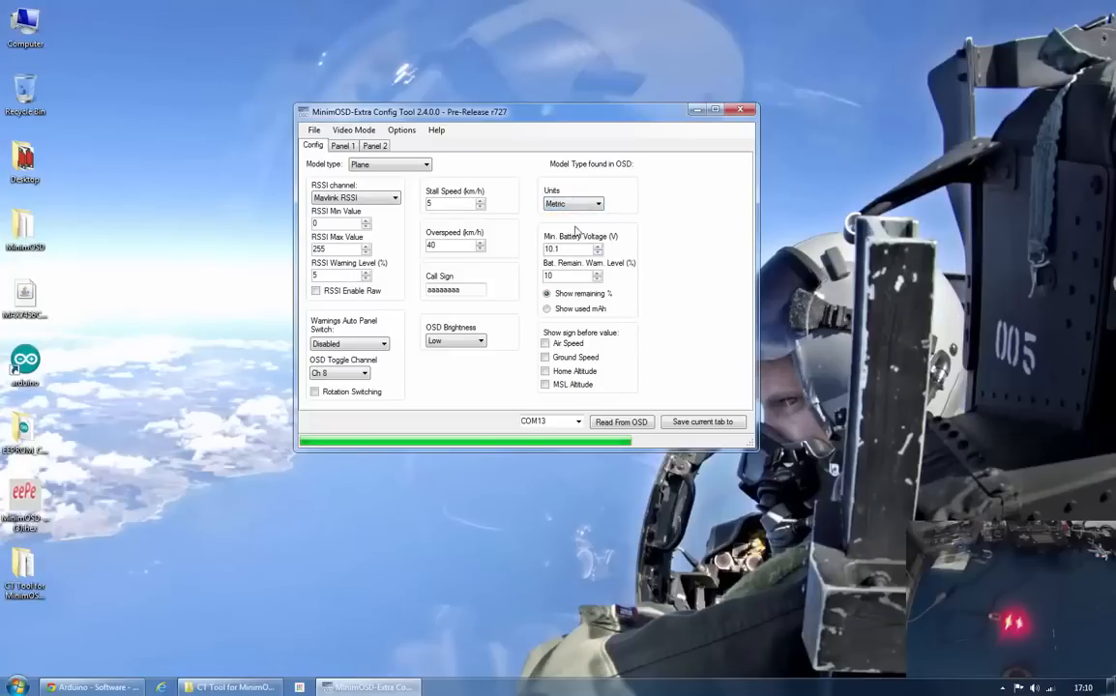
pyautogui.click(548, 294)
# - Review the Panel 1 item list and turn off Call Sign in that layout
pyautogui.moveTo(360, 113); pyautogui.dragTo(332, 85)
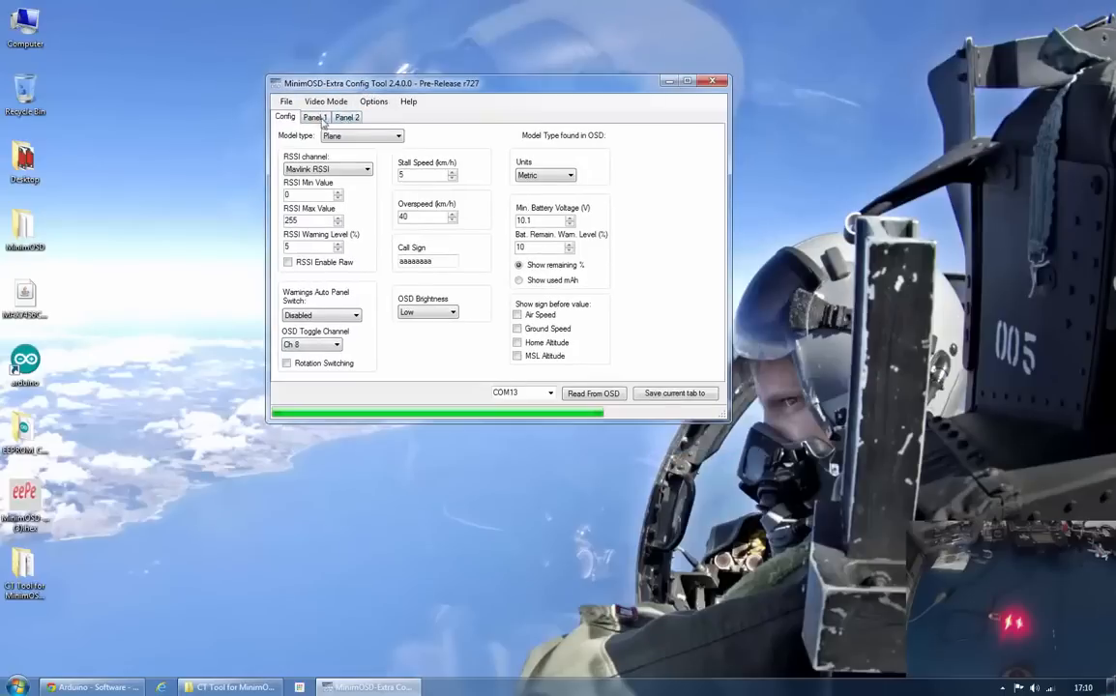
pyautogui.click(313, 117)
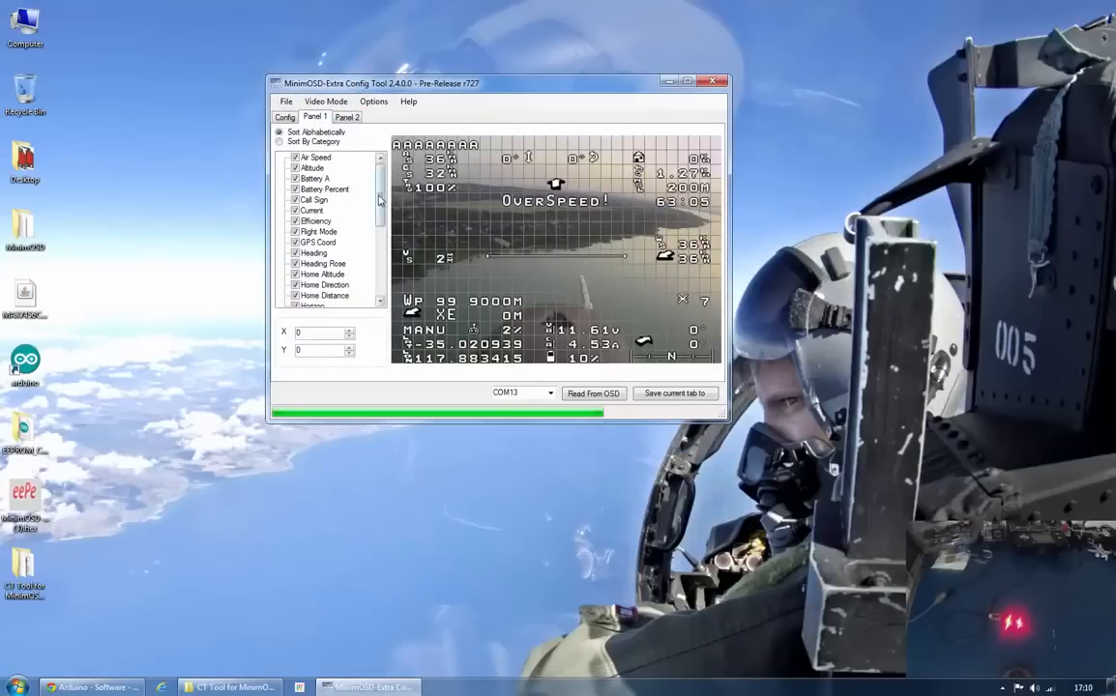
pyautogui.scroll(-4, 382, 220)
pyautogui.scroll(4, 382, 221)
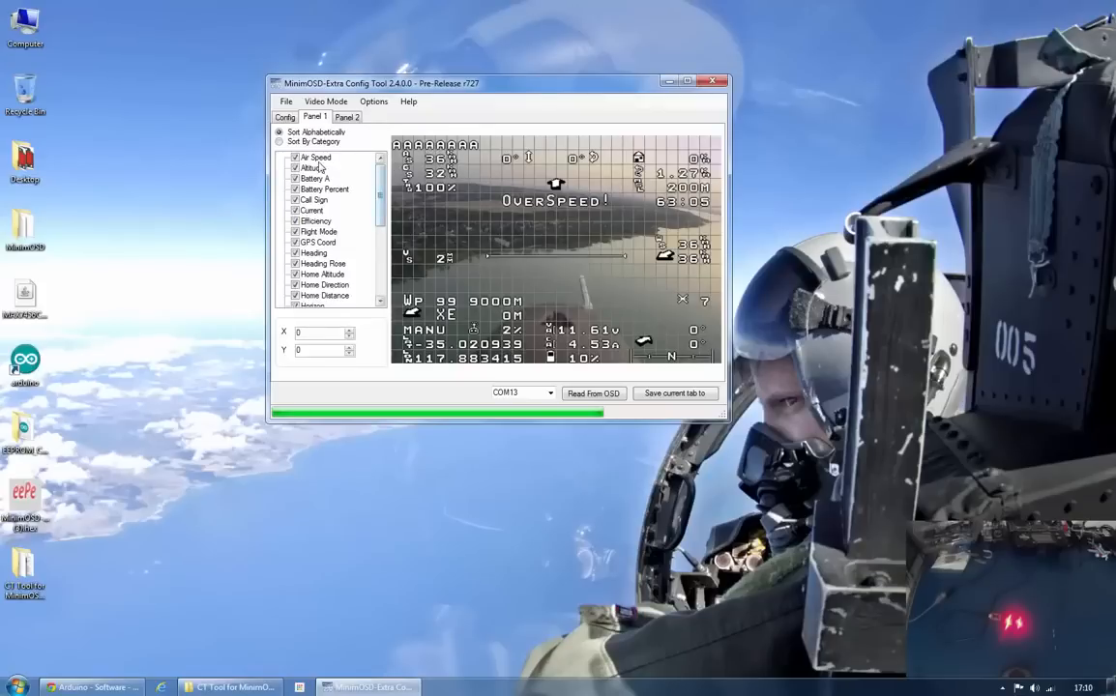
pyautogui.click(315, 201)
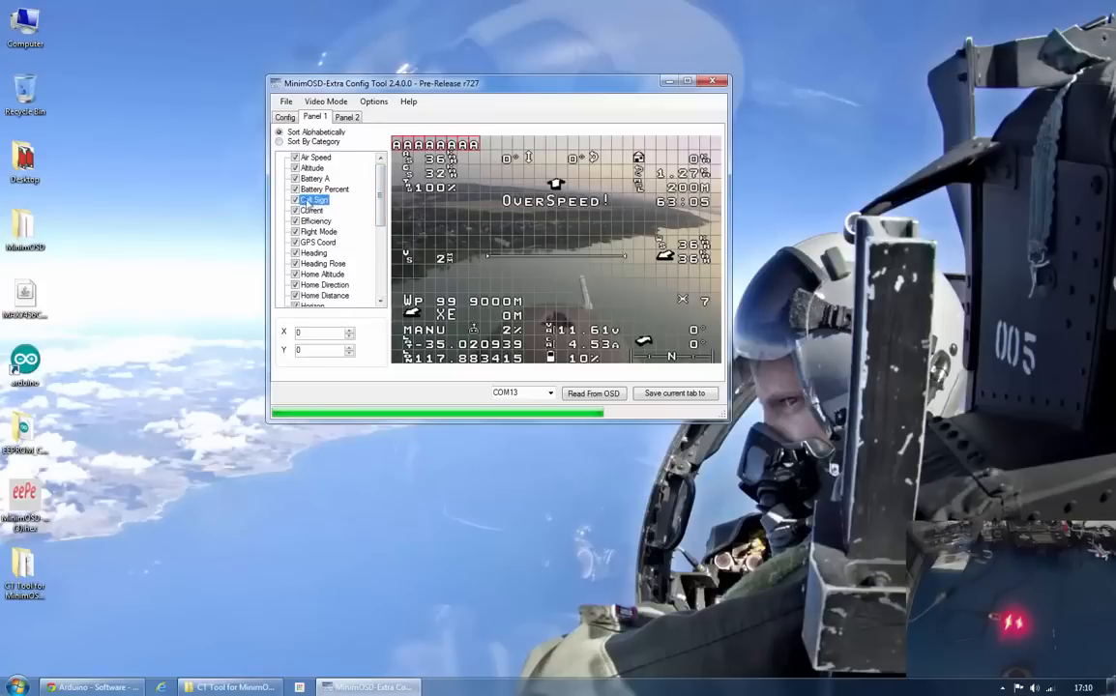
pyautogui.click(296, 200)
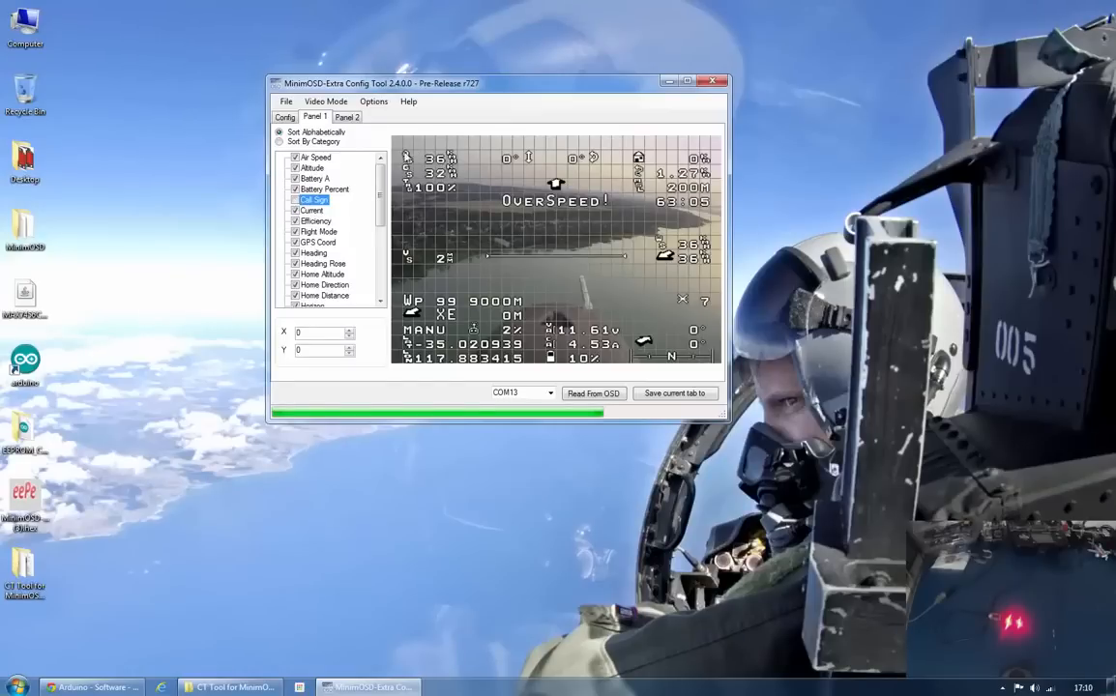
# - Toggle Velocity and turn off Temperature, WP Distance and Wind Speed in the Panel 1 item list
pyautogui.scroll(-7, 310, 232)
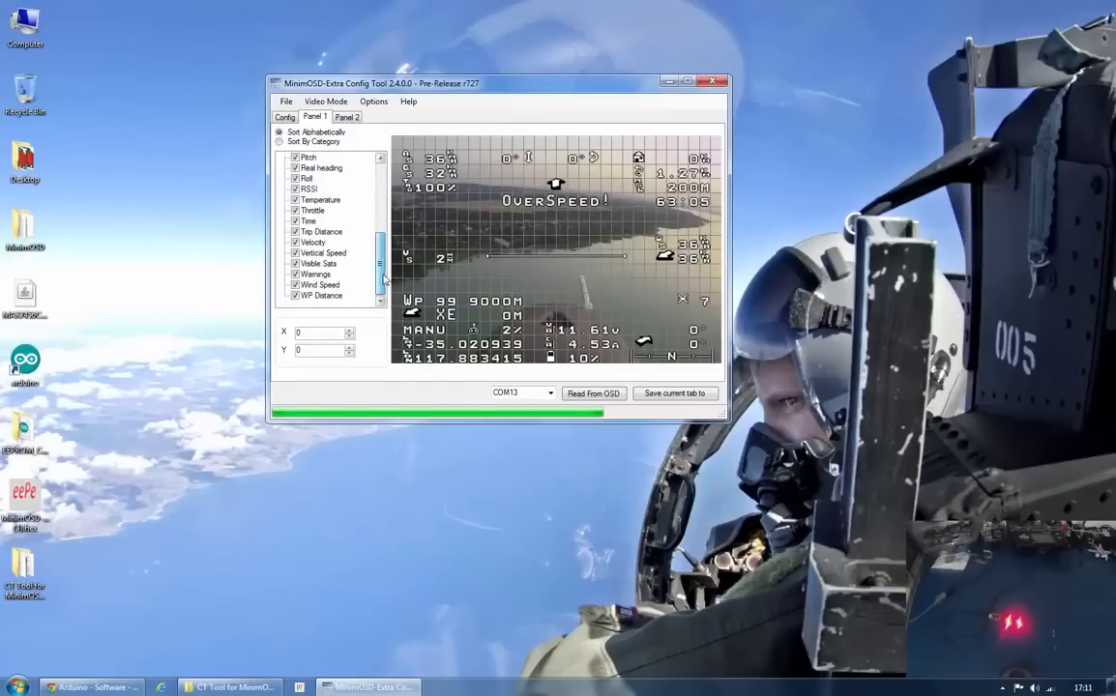
pyautogui.click(296, 244)
pyautogui.click(298, 243)
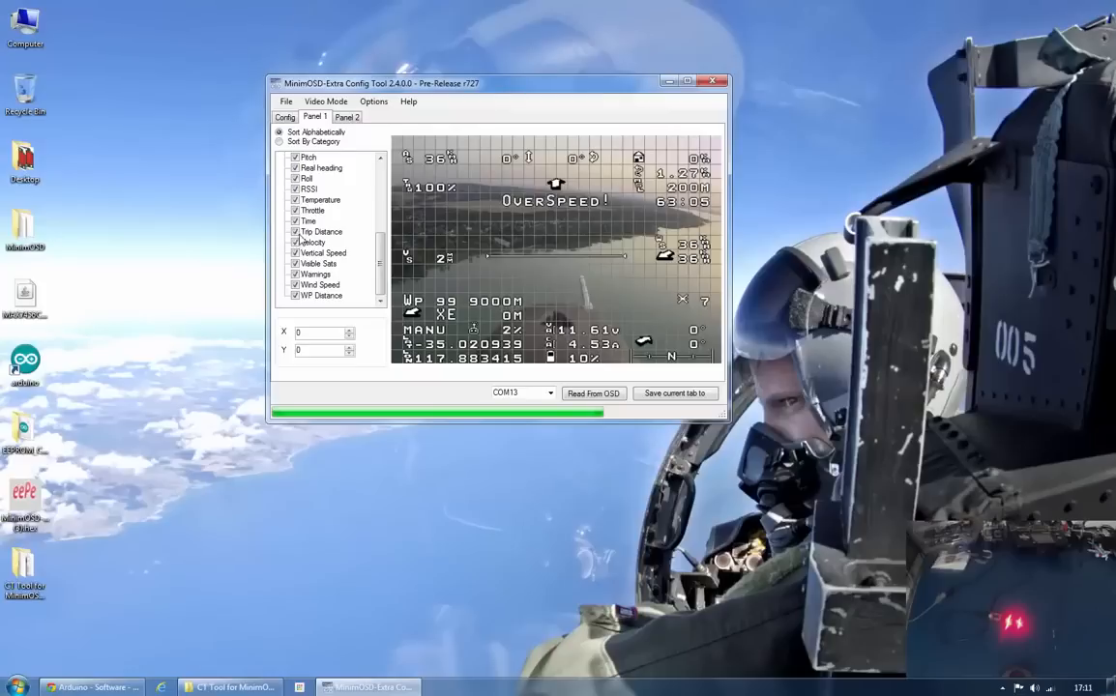
pyautogui.click(295, 200)
pyautogui.click(295, 296)
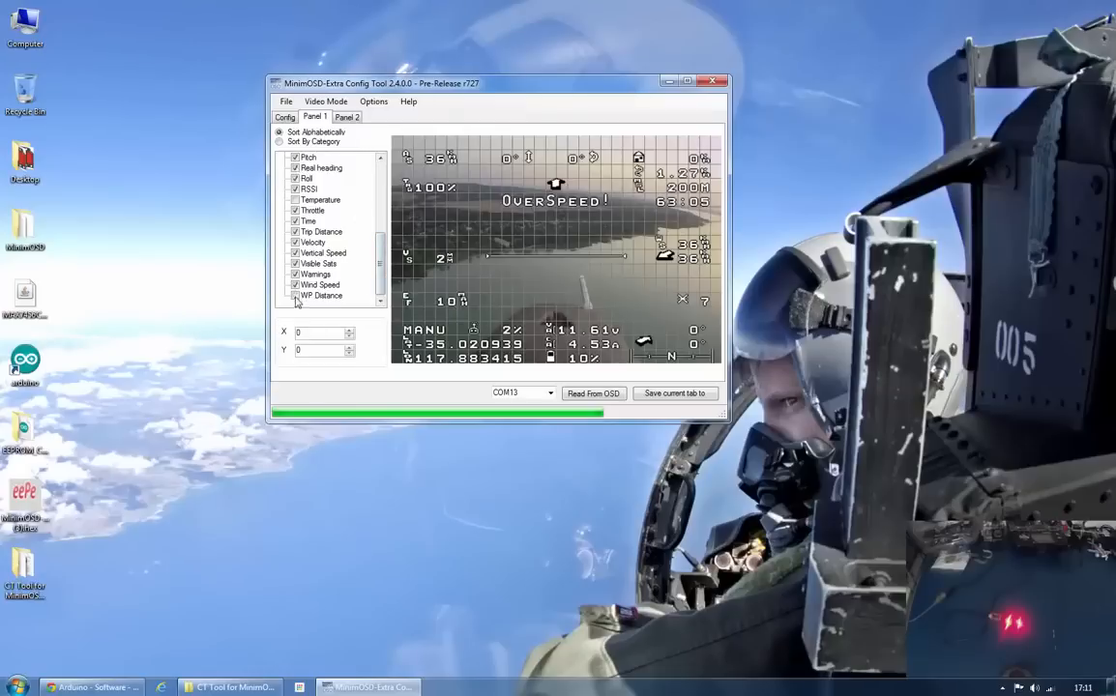
pyautogui.click(295, 285)
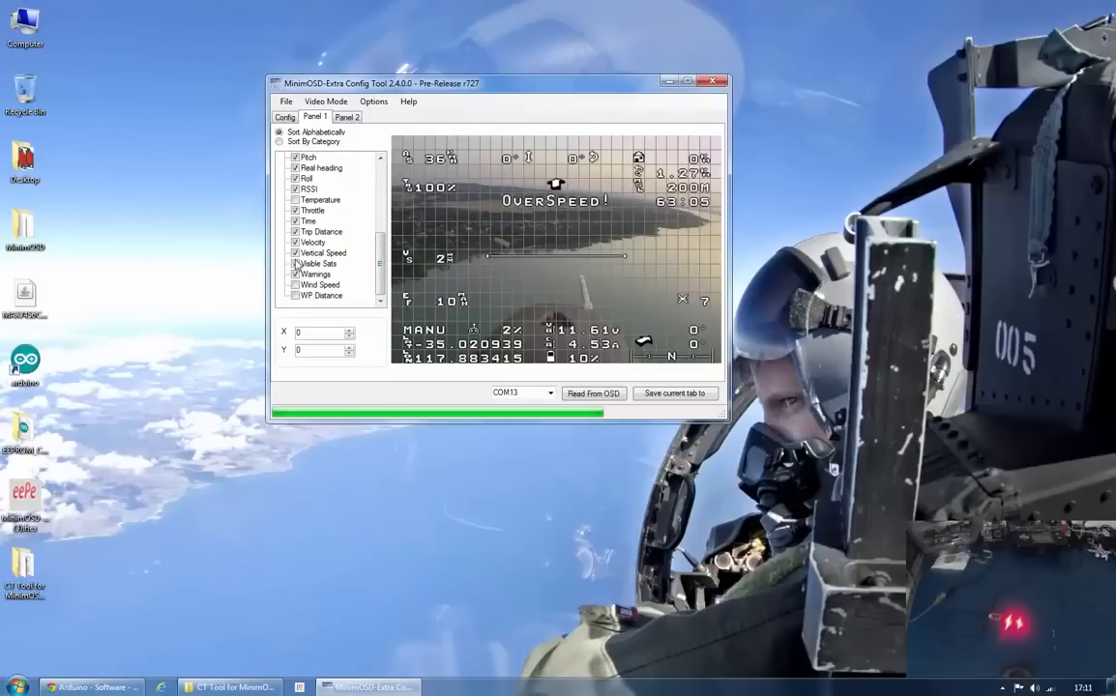
pyautogui.moveTo(382, 263); pyautogui.dragTo(383, 193)
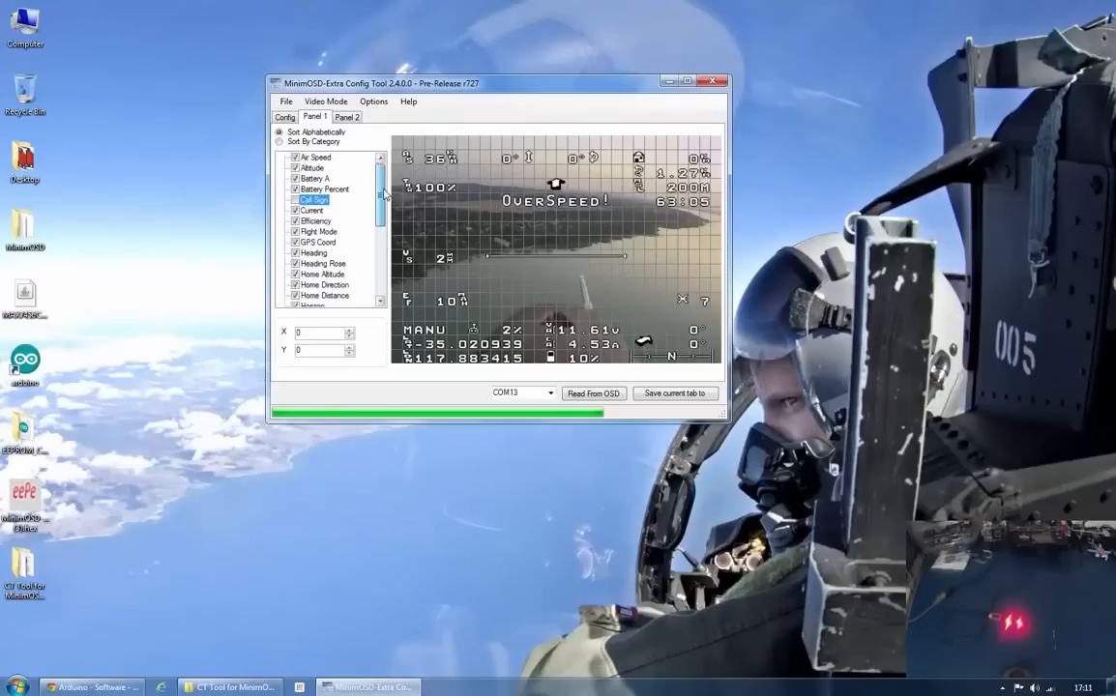
pyautogui.scroll(-5, 383, 198)
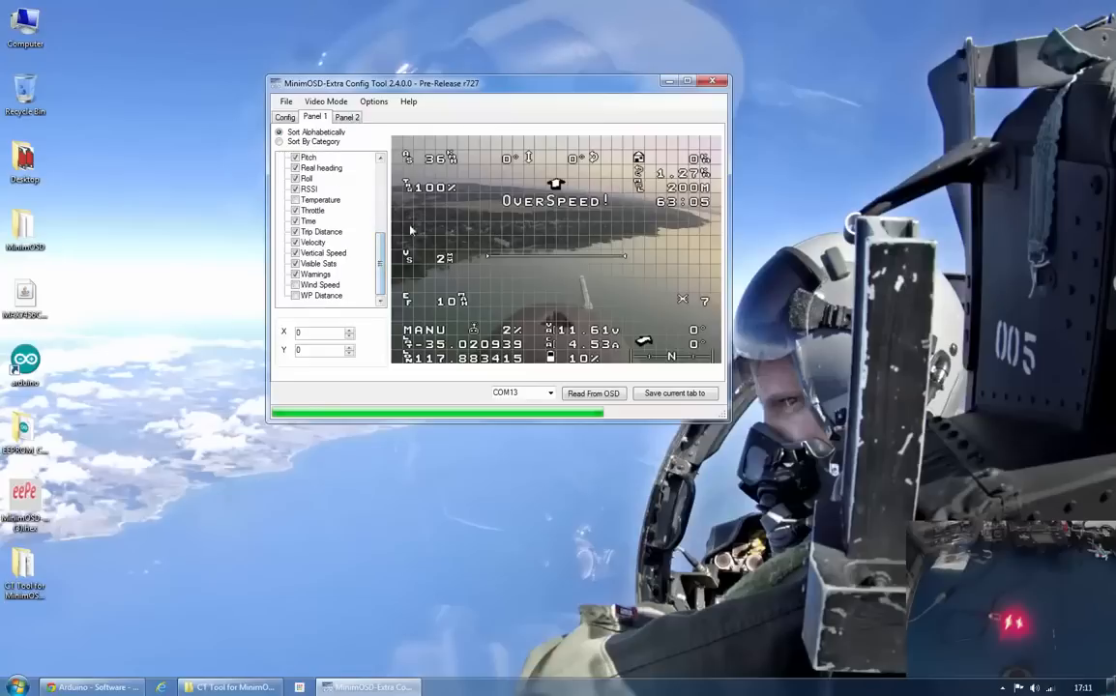
# - Move the throttle readout directly under air speed and shift the overspeed warning and home direction arrow slightly left on Panel 1
pyautogui.moveTo(430, 193); pyautogui.dragTo(411, 173)
pyautogui.moveTo(524, 205); pyautogui.dragTo(493, 215)
pyautogui.moveTo(548, 185); pyautogui.dragTo(535, 185)
pyautogui.moveTo(516, 160); pyautogui.dragTo(470, 164)
# - Turn off GPS Coord and Heading Rose on Panel 1 and move the flight mode readout to X 24, Y 12
pyautogui.click(472, 345)
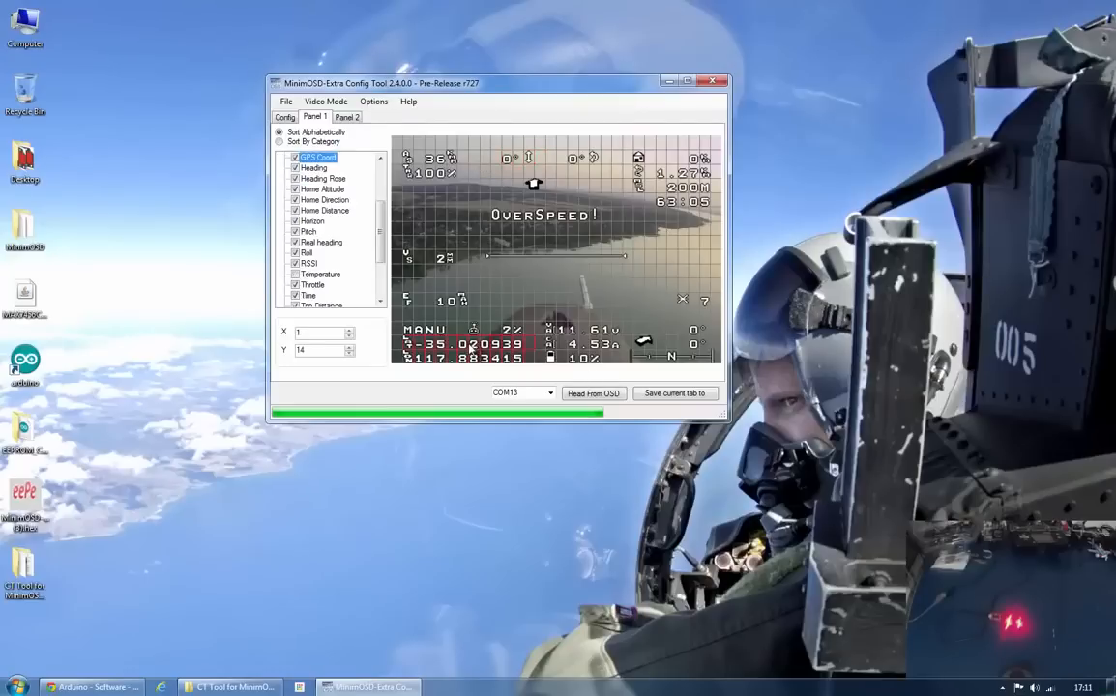
pyautogui.click(295, 157)
pyautogui.click(418, 333)
pyautogui.moveTo(417, 333); pyautogui.dragTo(662, 319)
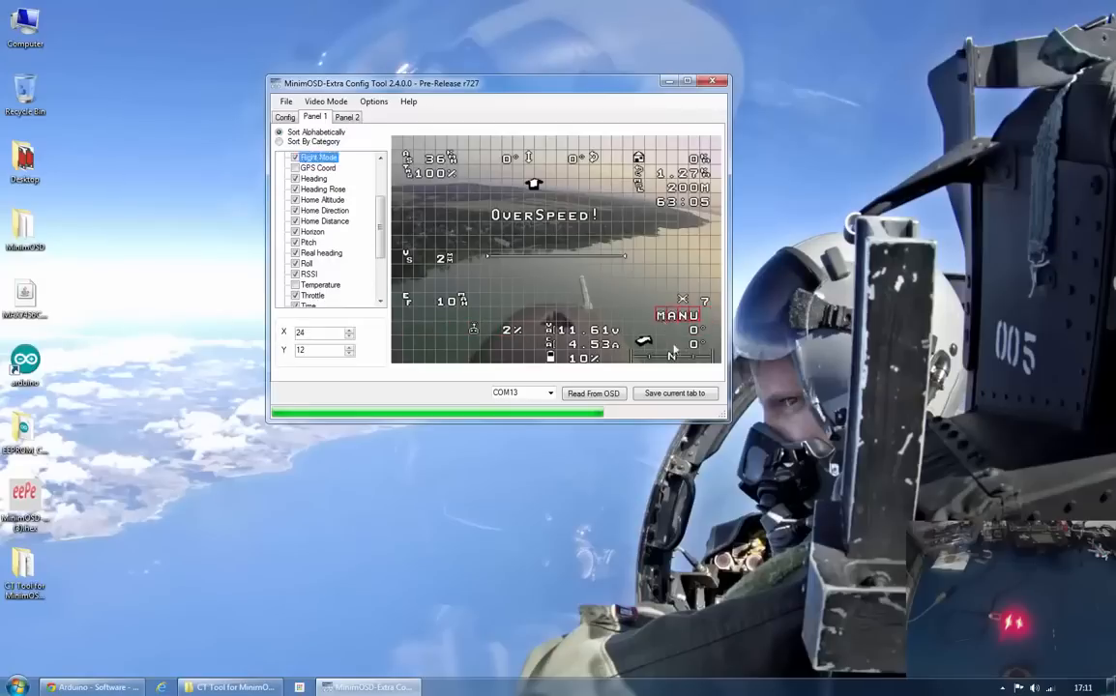
pyautogui.click(630, 358)
pyautogui.click(295, 190)
# - Stack the battery voltage, current and battery percent readouts in the layout's lower-left corner and move RSSI to X 24, Y 10
pyautogui.moveTo(571, 360); pyautogui.dragTo(409, 359)
pyautogui.moveTo(556, 346); pyautogui.dragTo(415, 345)
pyautogui.moveTo(562, 330); pyautogui.dragTo(413, 331)
pyautogui.moveTo(510, 332); pyautogui.dragTo(665, 290)
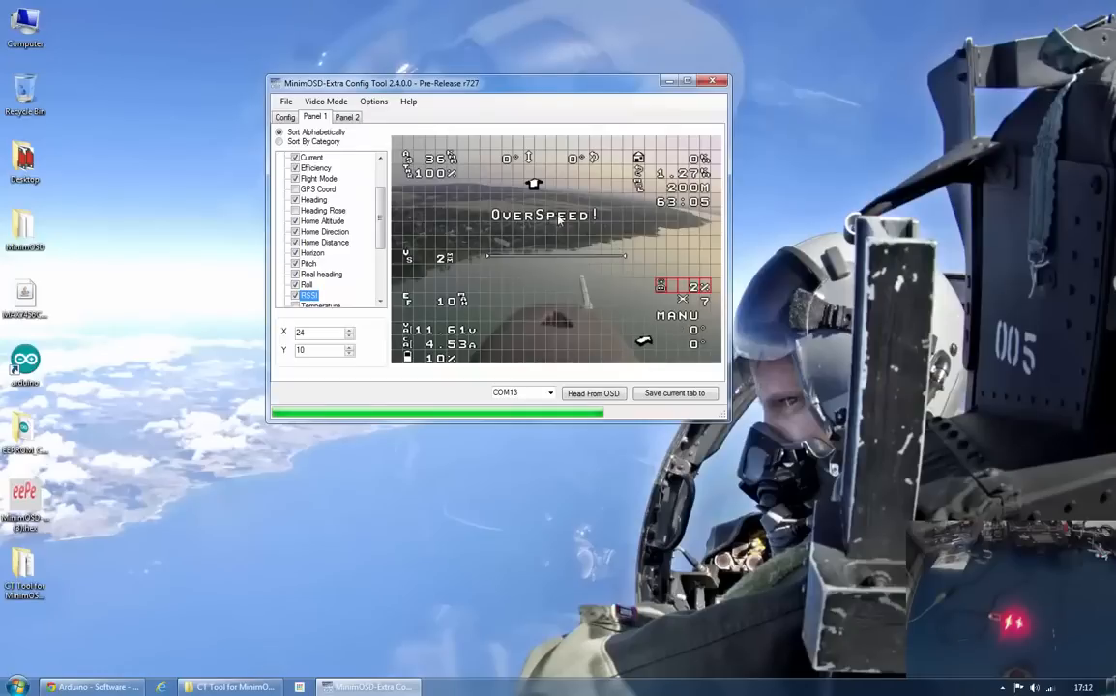
# - Compare the Panel 2 layout with Panel 1 and save the Panel 1 layout to the OSD
pyautogui.click(346, 116)
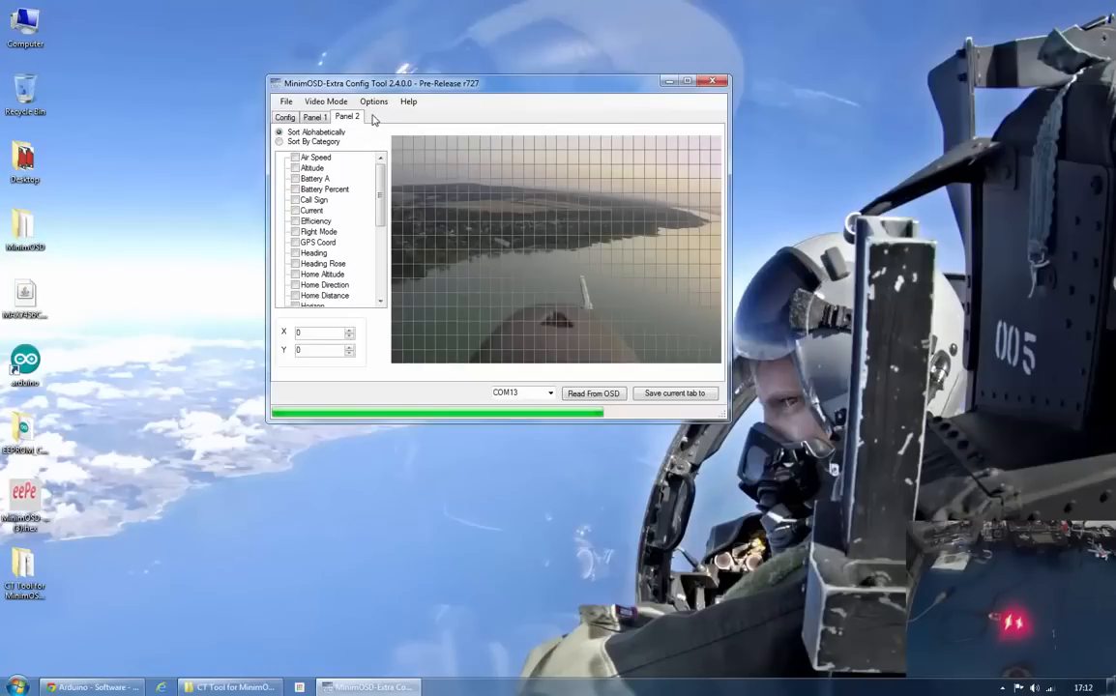
pyautogui.click(315, 116)
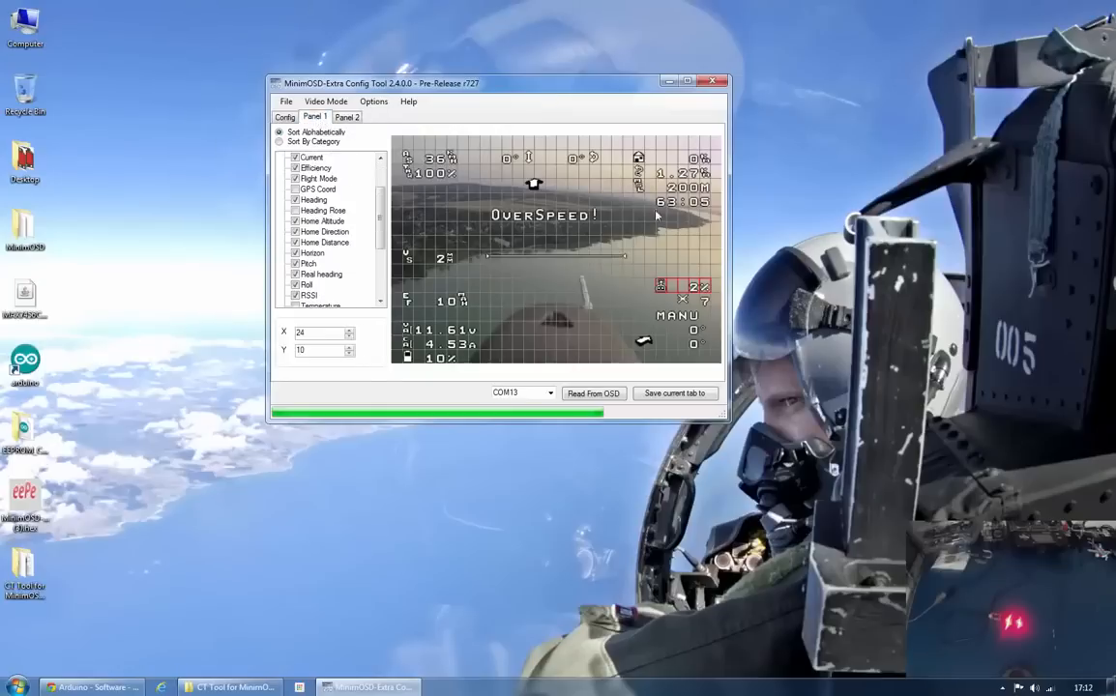
pyautogui.click(349, 118)
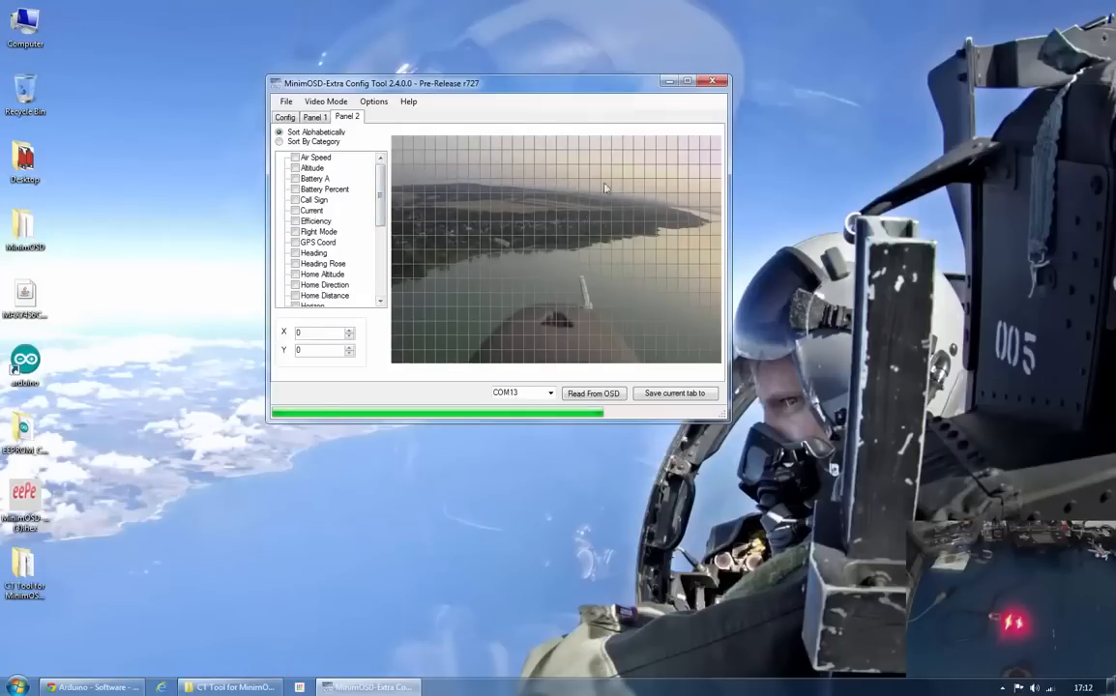
pyautogui.click(312, 116)
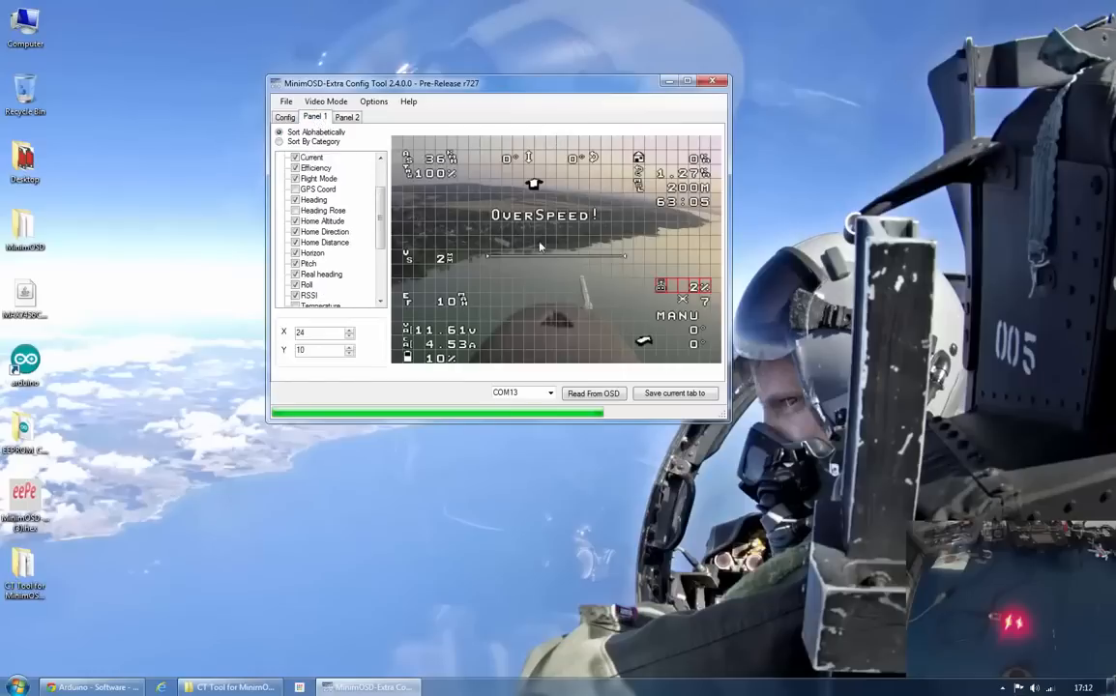
pyautogui.click(675, 397)
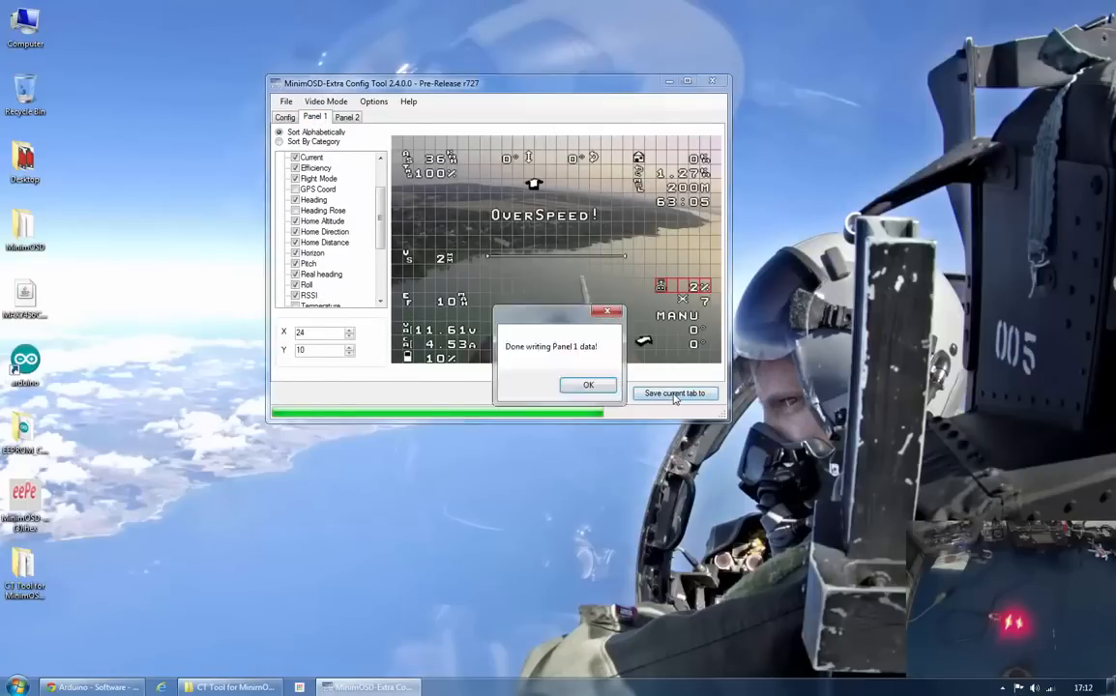
pyautogui.click(585, 386)
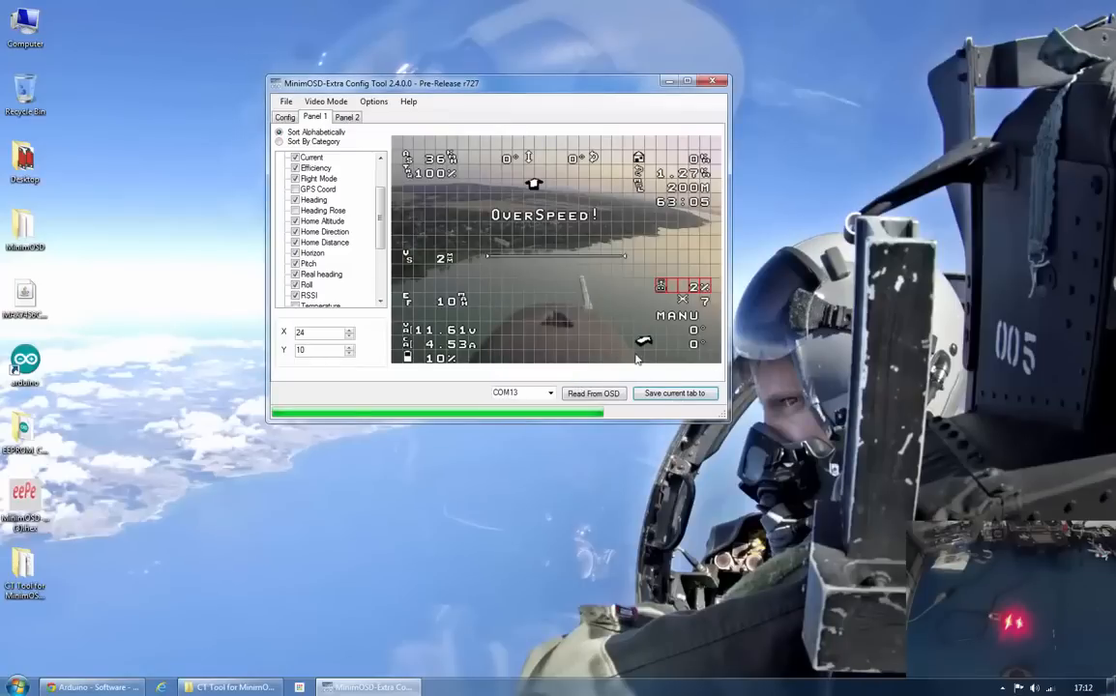
# - Save the empty Panel 2 layout and the Config settings to the OSD, accepting the upload despite the model type mismatch
pyautogui.click(347, 116)
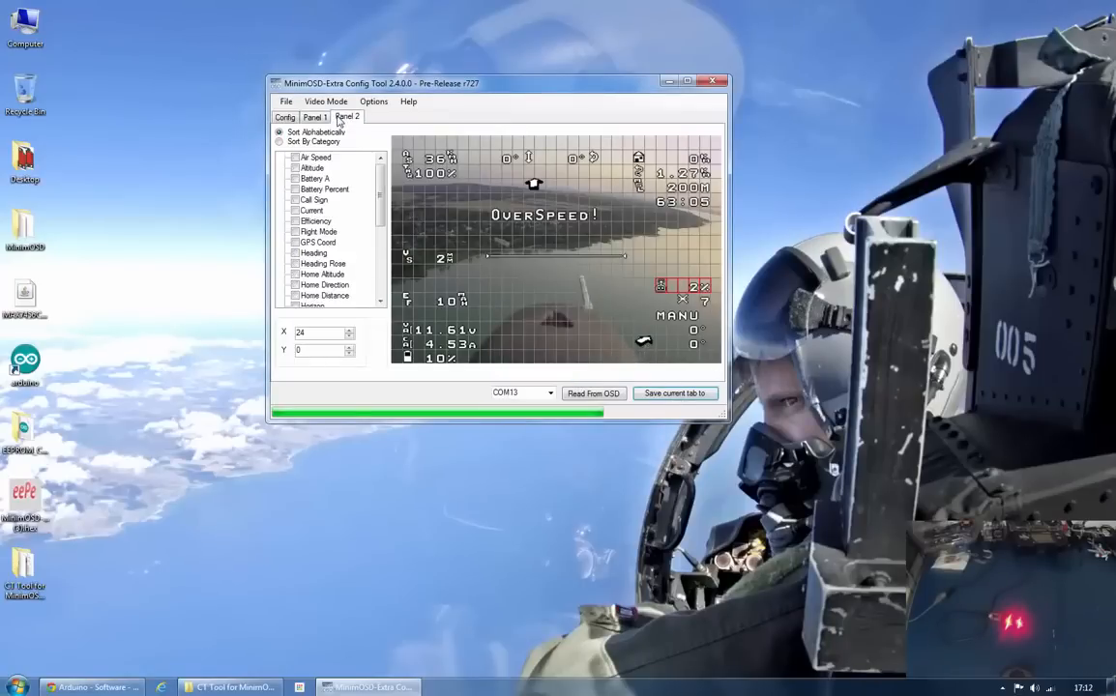
pyautogui.click(668, 396)
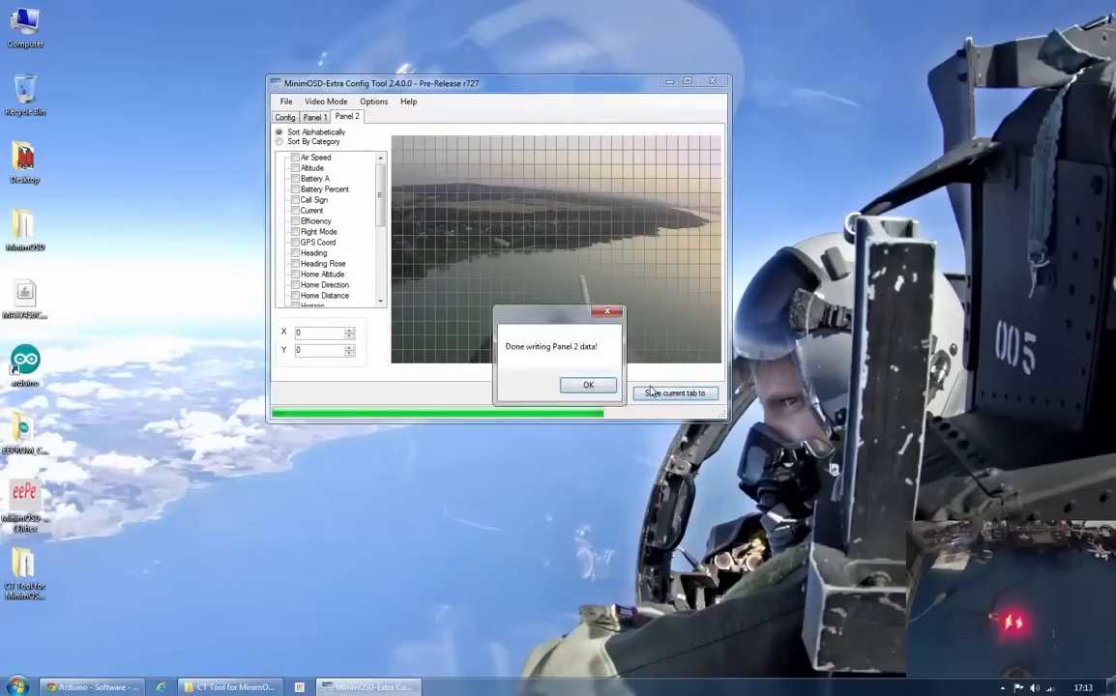
pyautogui.click(590, 386)
pyautogui.click(285, 116)
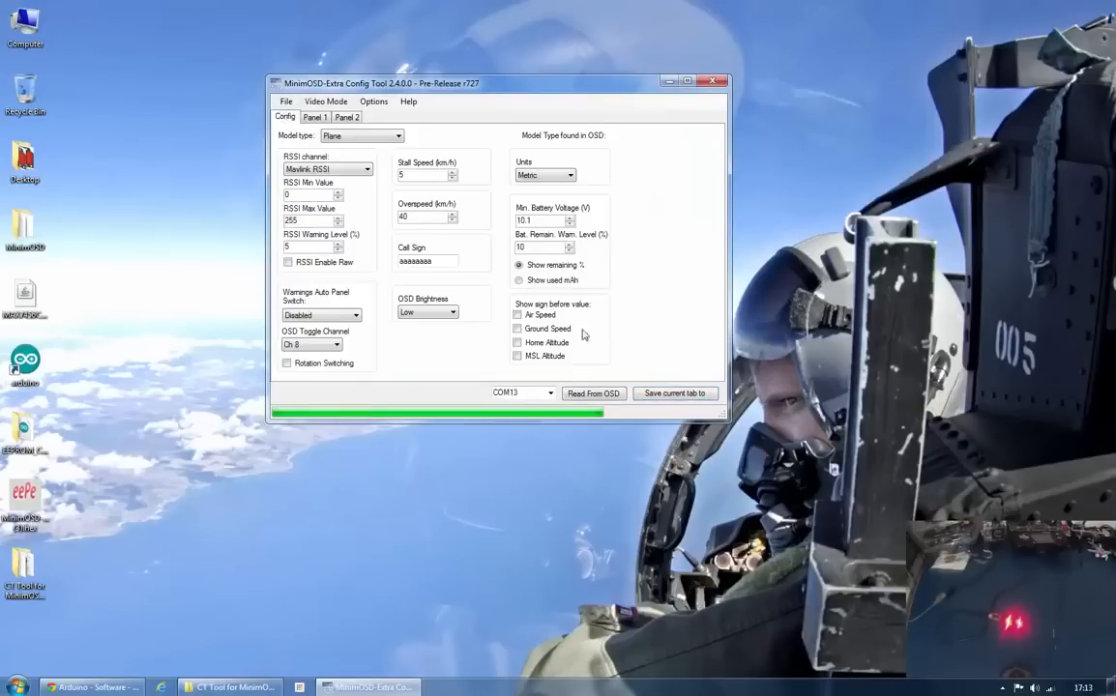
pyautogui.click(671, 395)
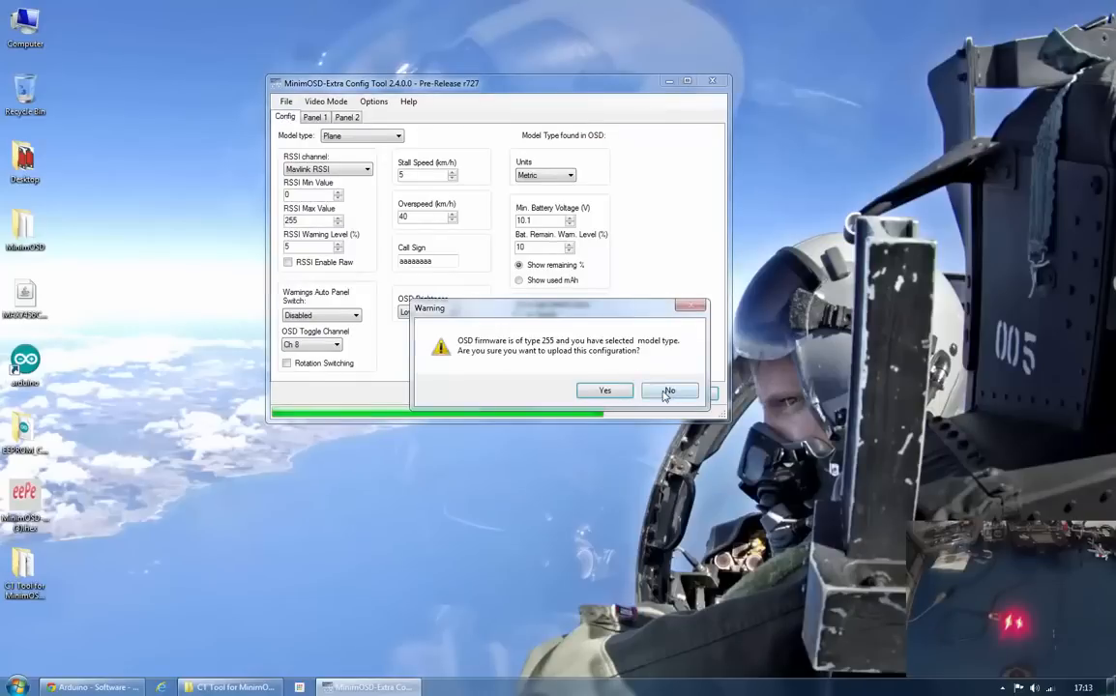
pyautogui.click(604, 391)
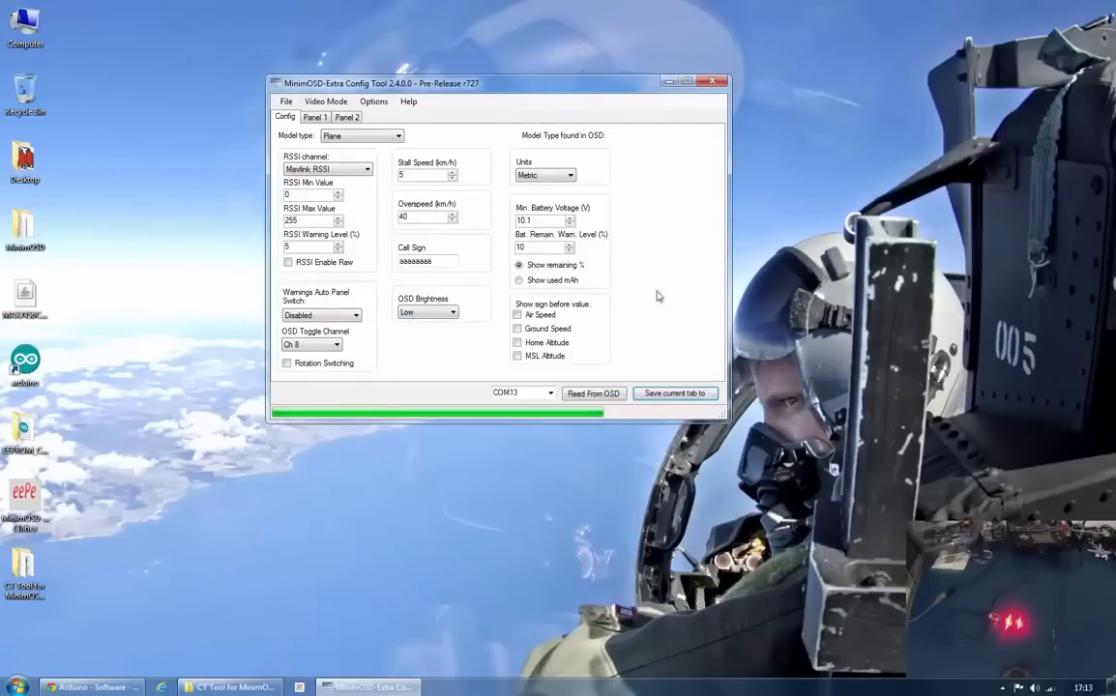
pyautogui.click(598, 385)
# - Reposition the config tool window on the desktop and show the Panel 1 layout
pyautogui.moveTo(548, 88); pyautogui.dragTo(422, 58)
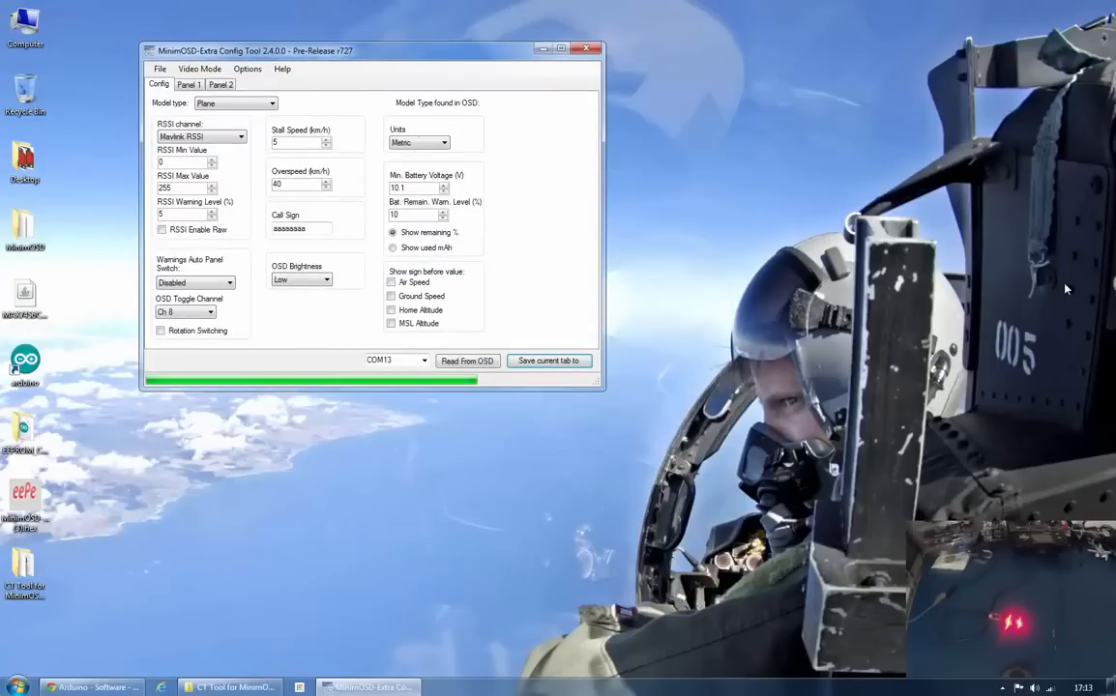
pyautogui.moveTo(437, 64); pyautogui.dragTo(518, 95)
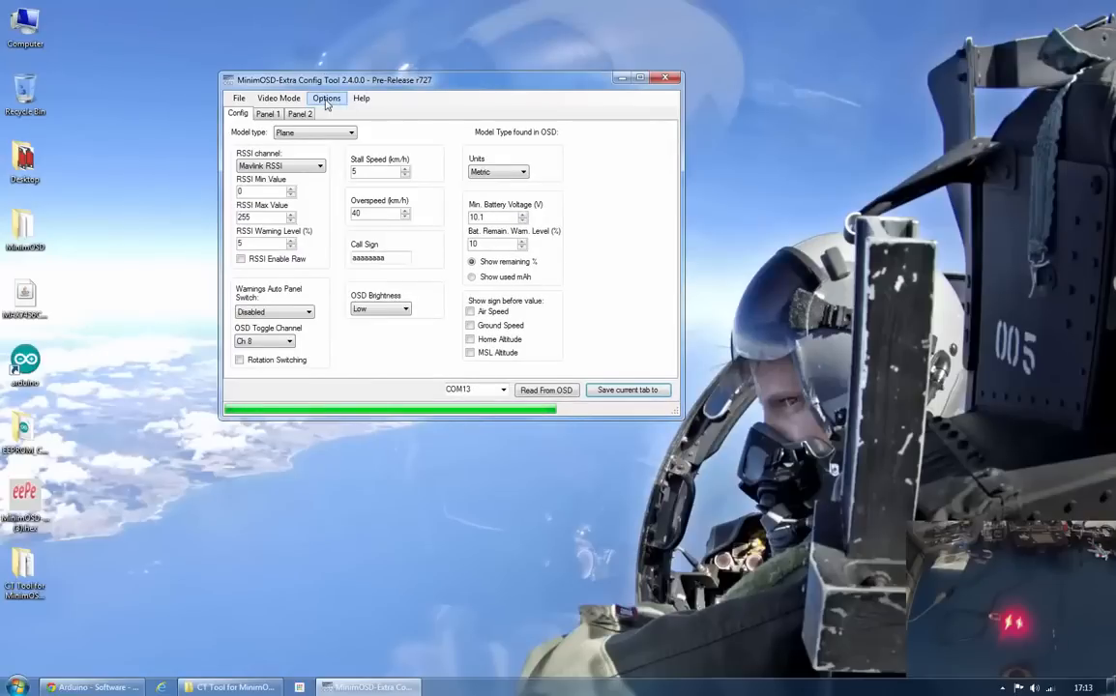
pyautogui.moveTo(371, 79); pyautogui.dragTo(481, 54)
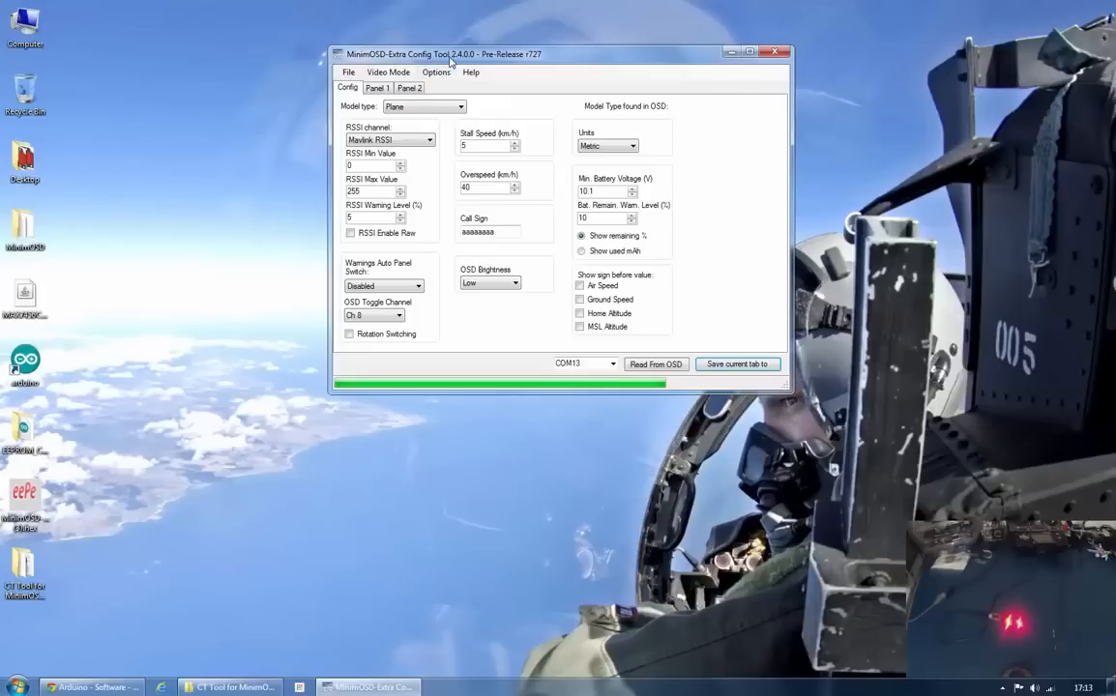
pyautogui.moveTo(452, 60); pyautogui.dragTo(456, 56)
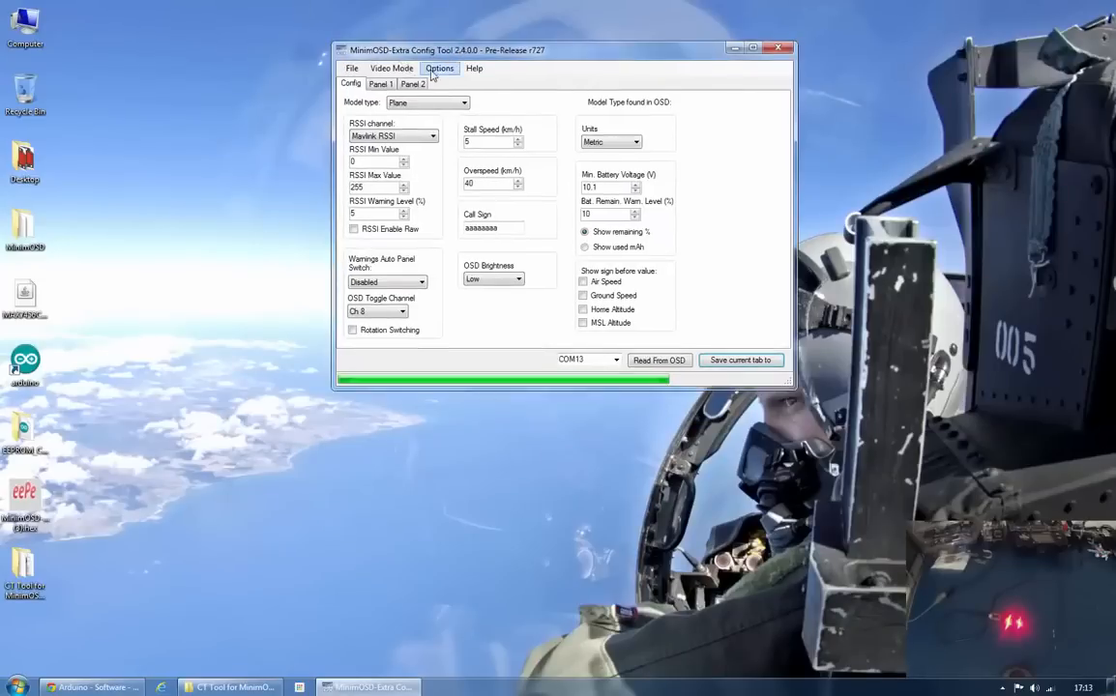
pyautogui.click(380, 85)
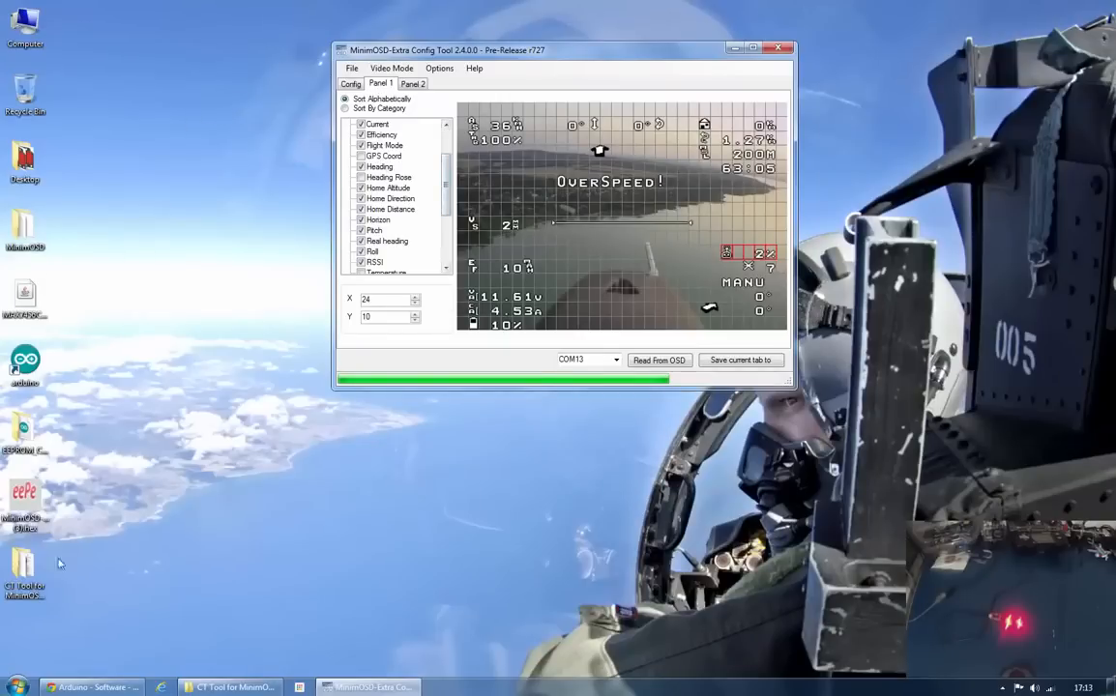
# - Open the desktop's CT Tool for MinimOSD folder, locate MinimOSD_2.4.0.0.mcm, and move the folder window so the Panel 1 preview is uncovered
pyautogui.doubleClick(25, 563)
pyautogui.moveTo(748, 93); pyautogui.dragTo(699, 226)
pyautogui.click(704, 318)
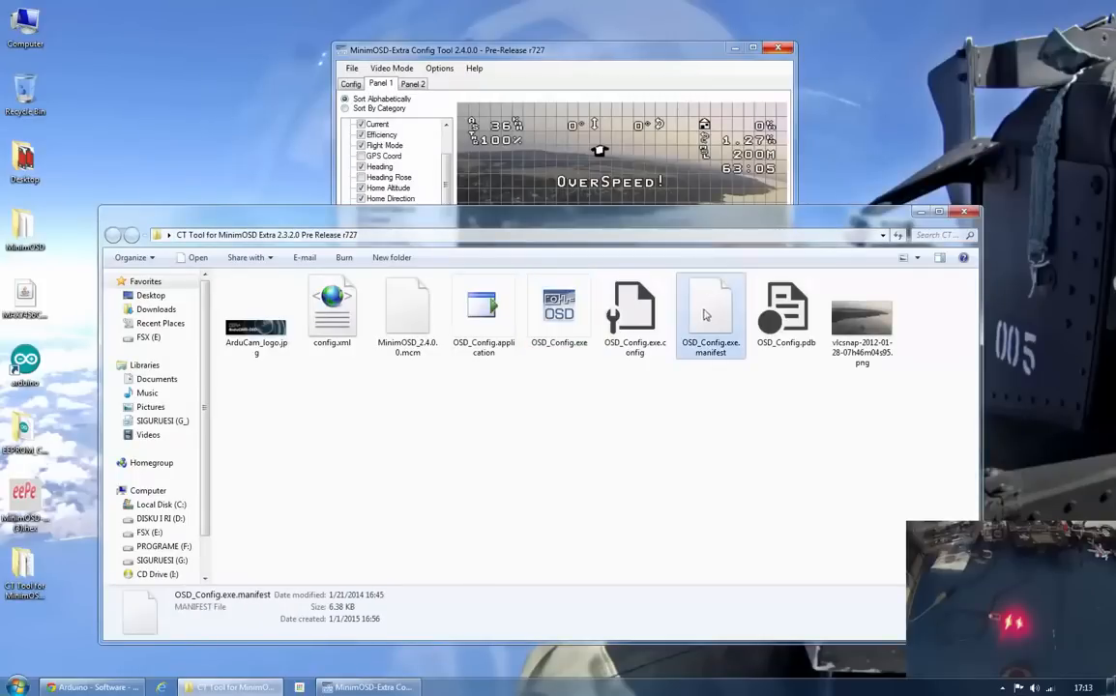
pyautogui.click(418, 320)
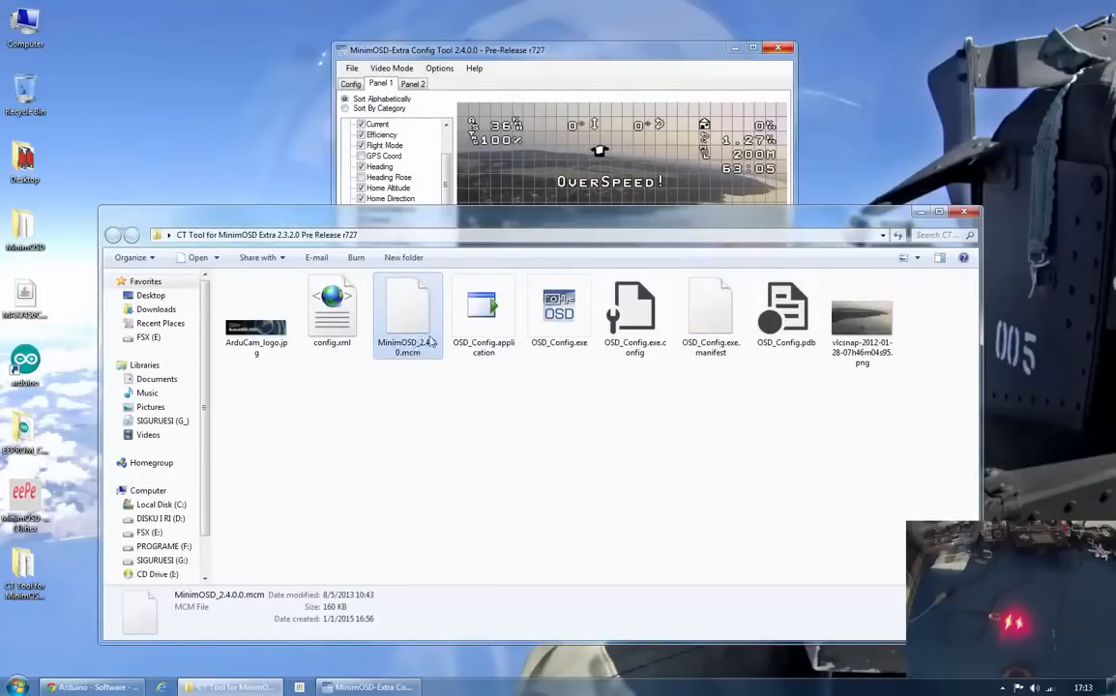
pyautogui.moveTo(581, 221); pyautogui.dragTo(608, 274)
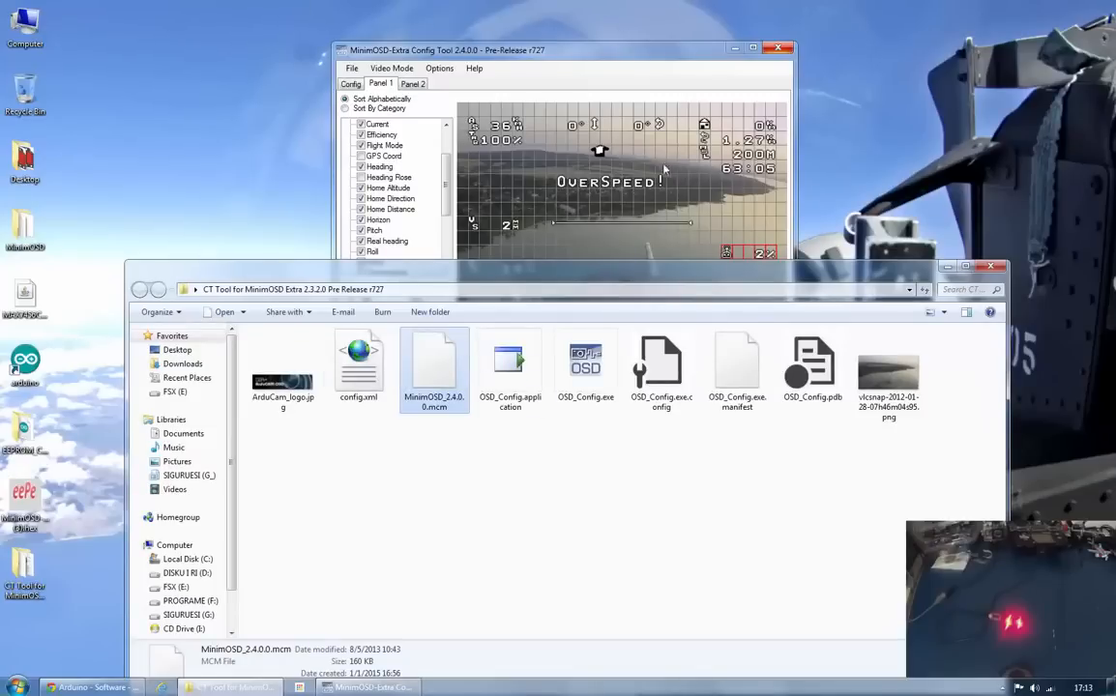
# - Move the horizon on the Panel 1 layout to X 7, Y 7 and select the overspeed warning
pyautogui.click(616, 176)
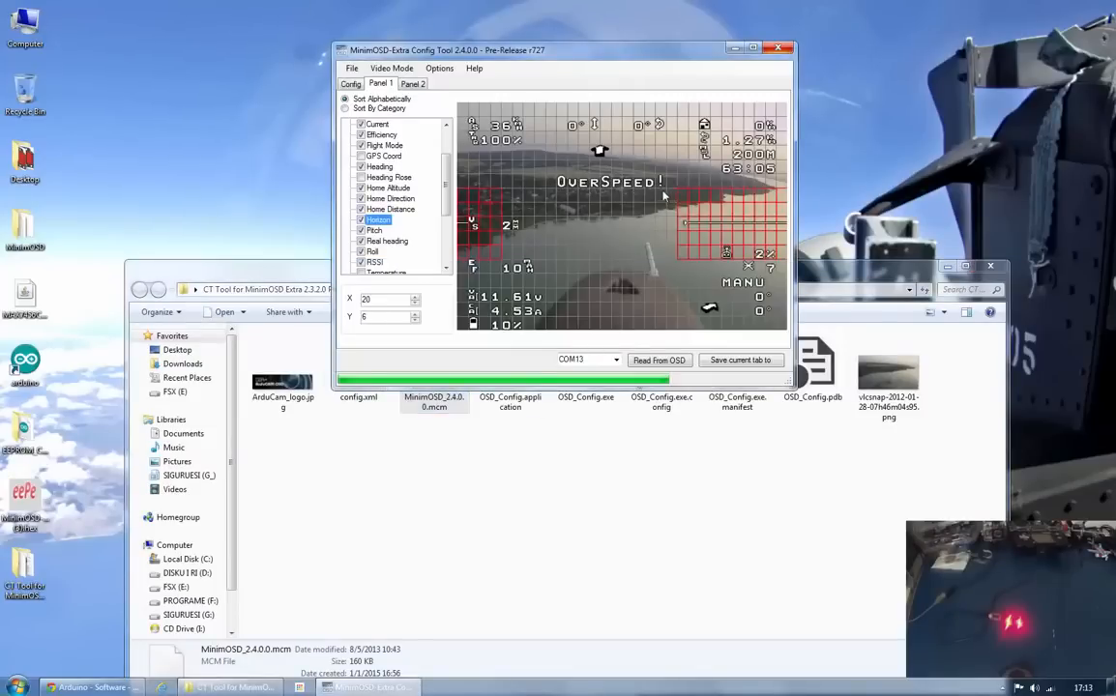
pyautogui.moveTo(737, 225); pyautogui.dragTo(567, 218)
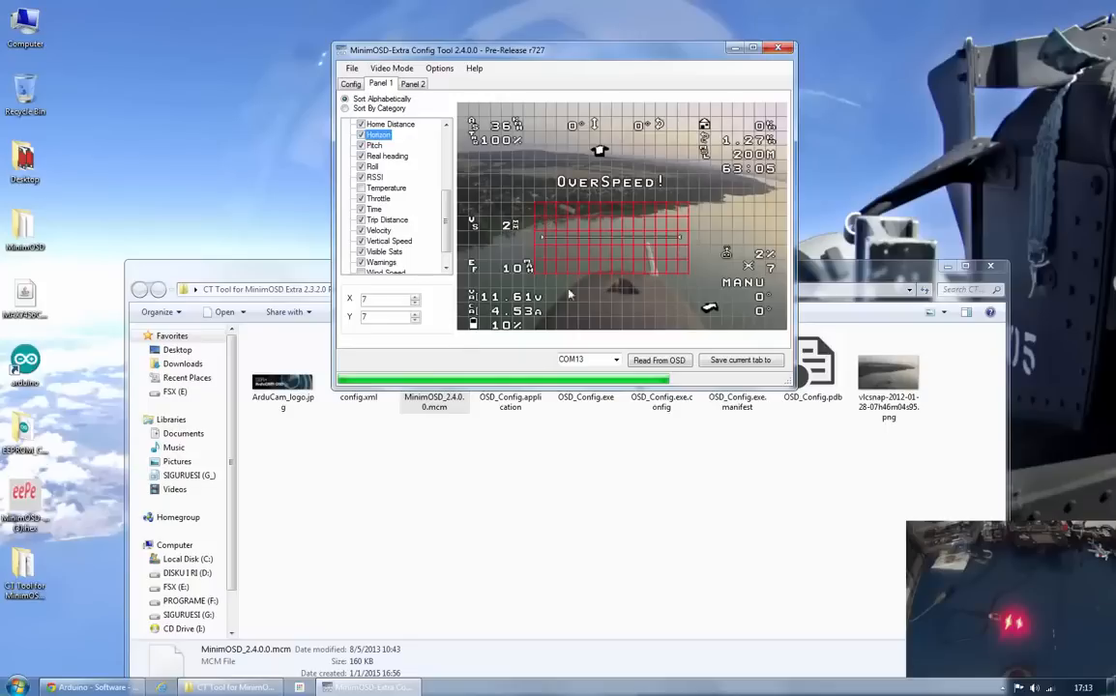
pyautogui.click(561, 180)
# - Open the MinimOSD folder from the desktop and look through its alternative charset files, including OSDCharsetDigital.mcm and OSDDititalNumbers.mcm
pyautogui.click(457, 377)
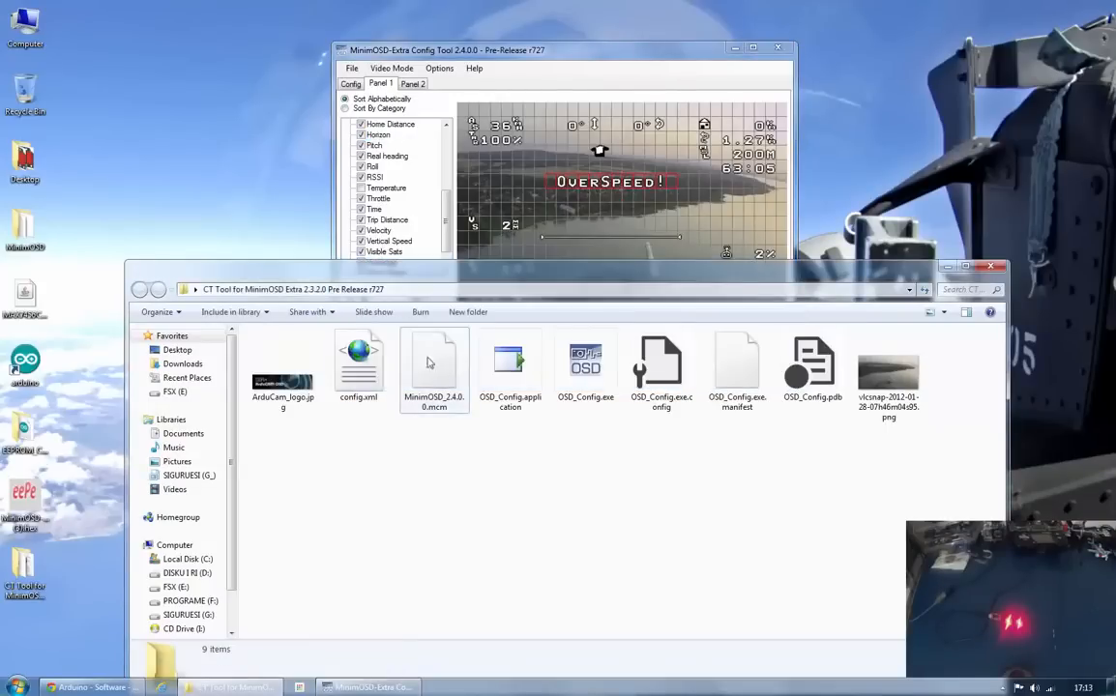
pyautogui.click(434, 379)
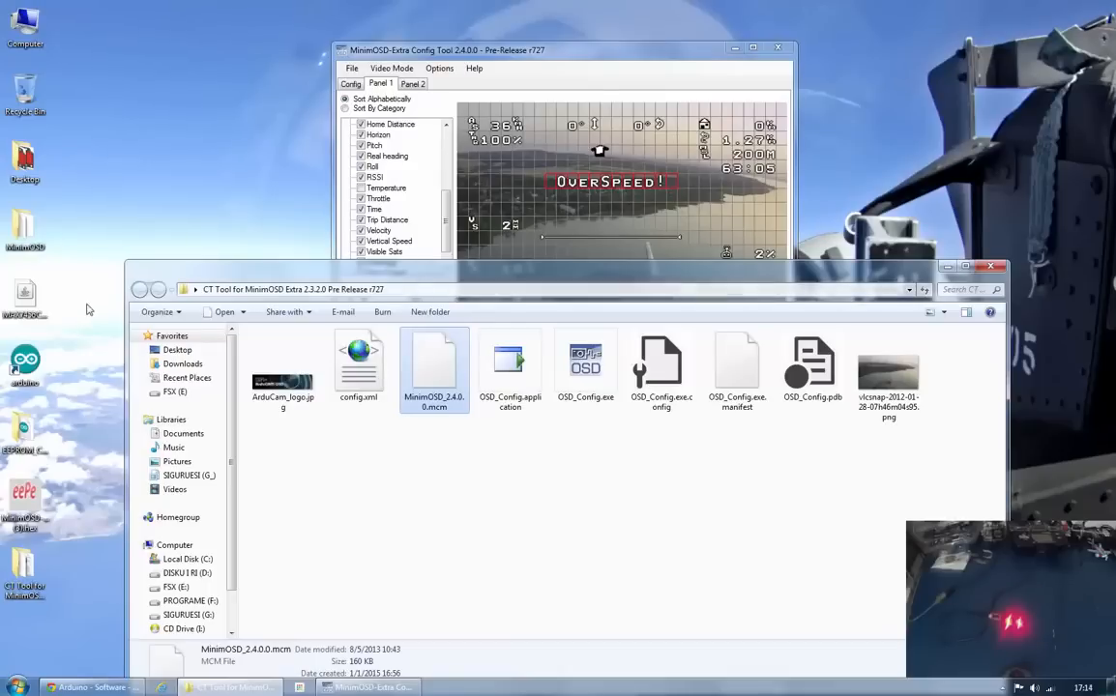
pyautogui.click(30, 238)
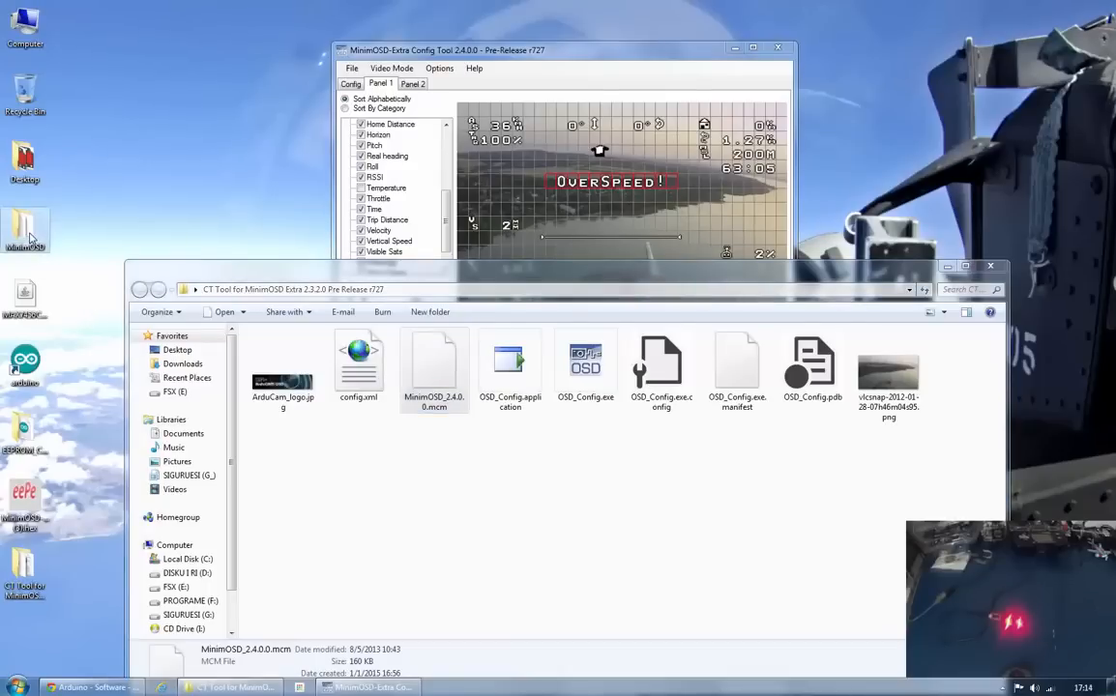
pyautogui.doubleClick(26, 221)
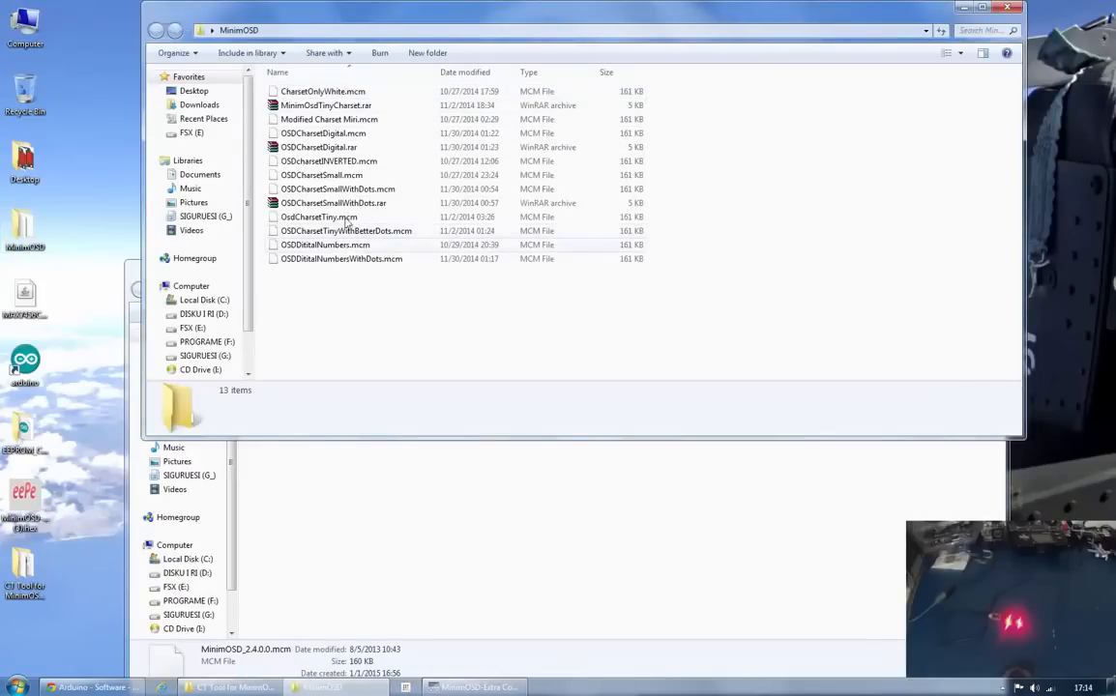
pyautogui.click(350, 135)
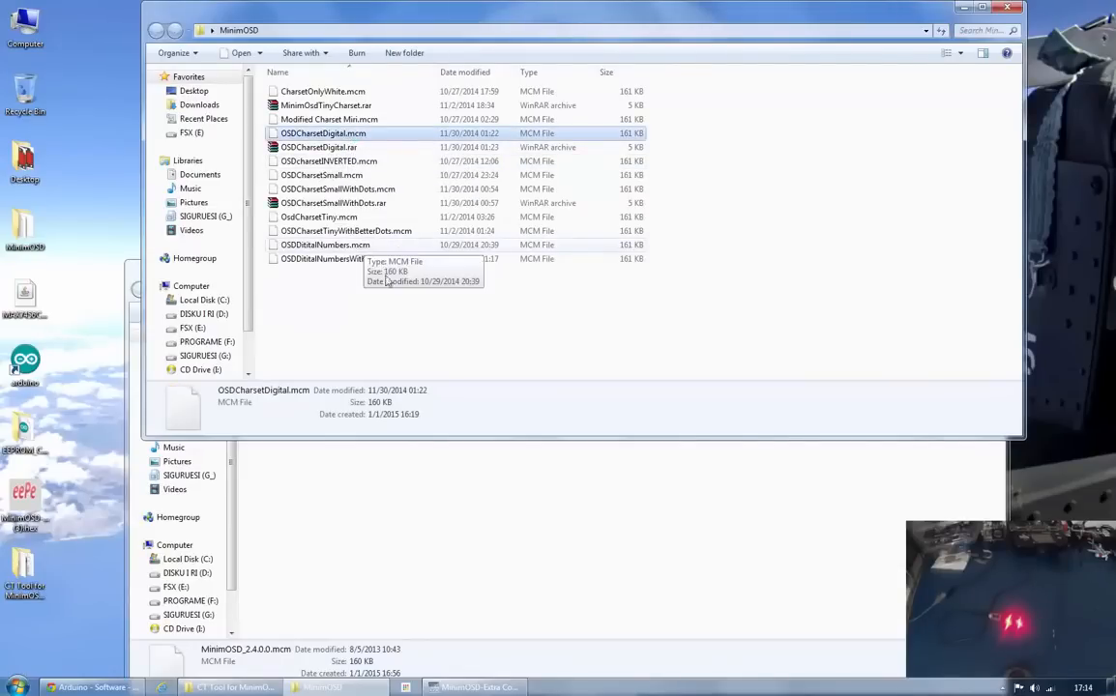
pyautogui.click(354, 248)
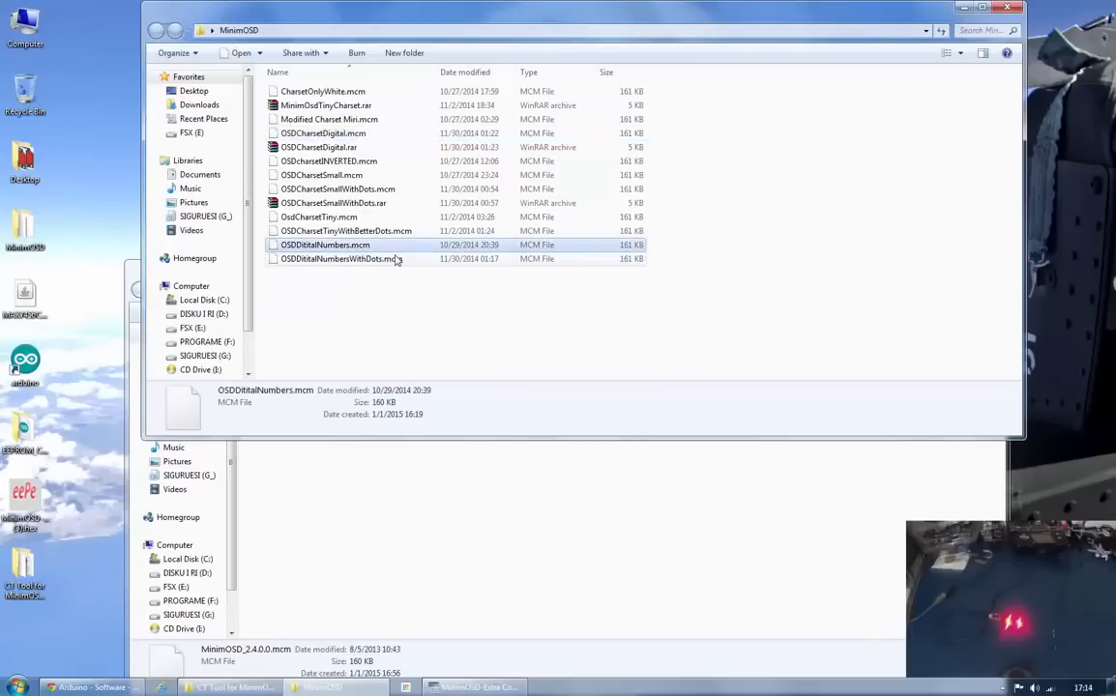
# - Move OSDDititalNumbersWithDots.mcm to the desktop, paste a copy back into the MinimOSD folder and close that folder
pyautogui.click(368, 261)
pyautogui.moveTo(368, 263); pyautogui.dragTo(75, 117)
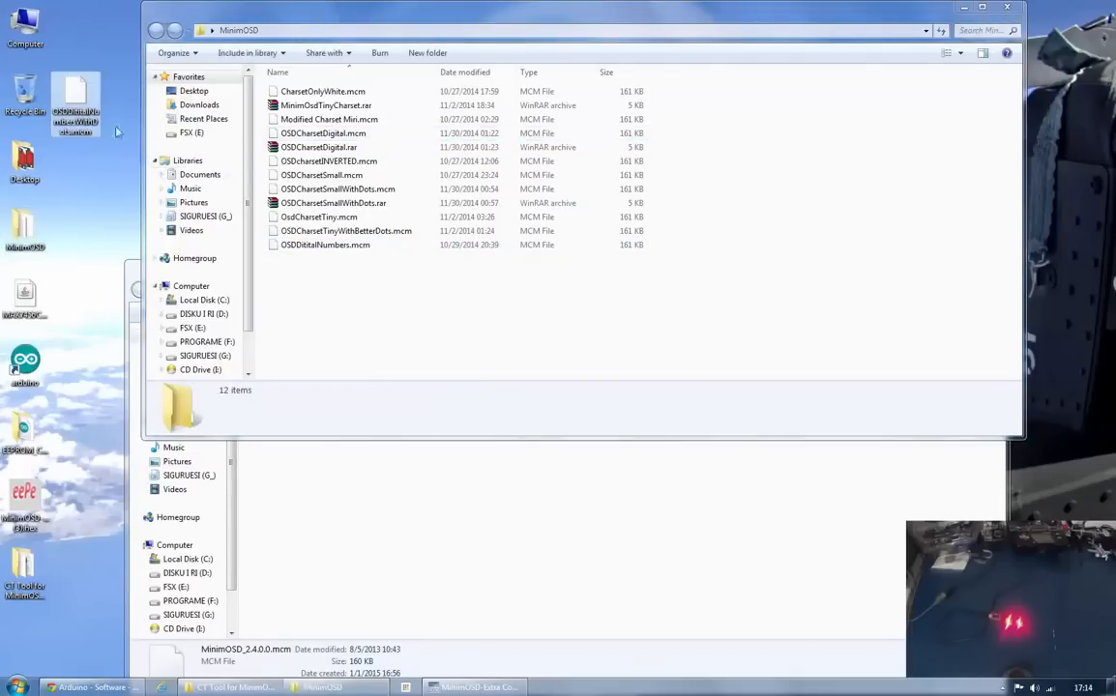
pyautogui.rightClick(83, 100)
pyautogui.click(129, 307)
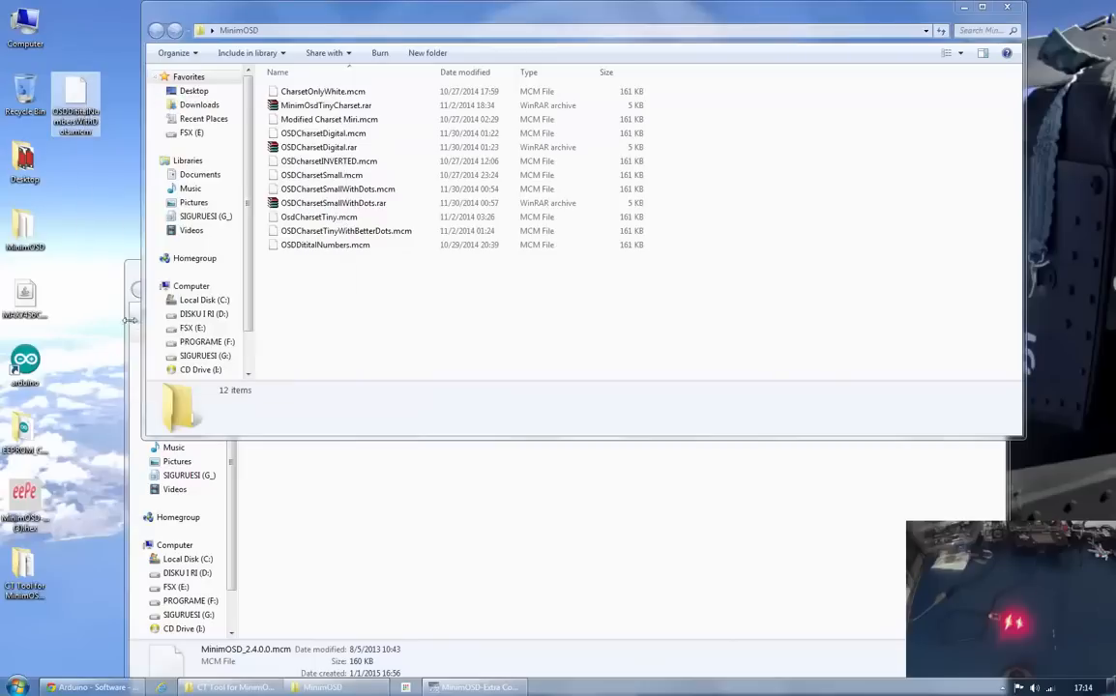
pyautogui.rightClick(351, 322)
pyautogui.click(384, 428)
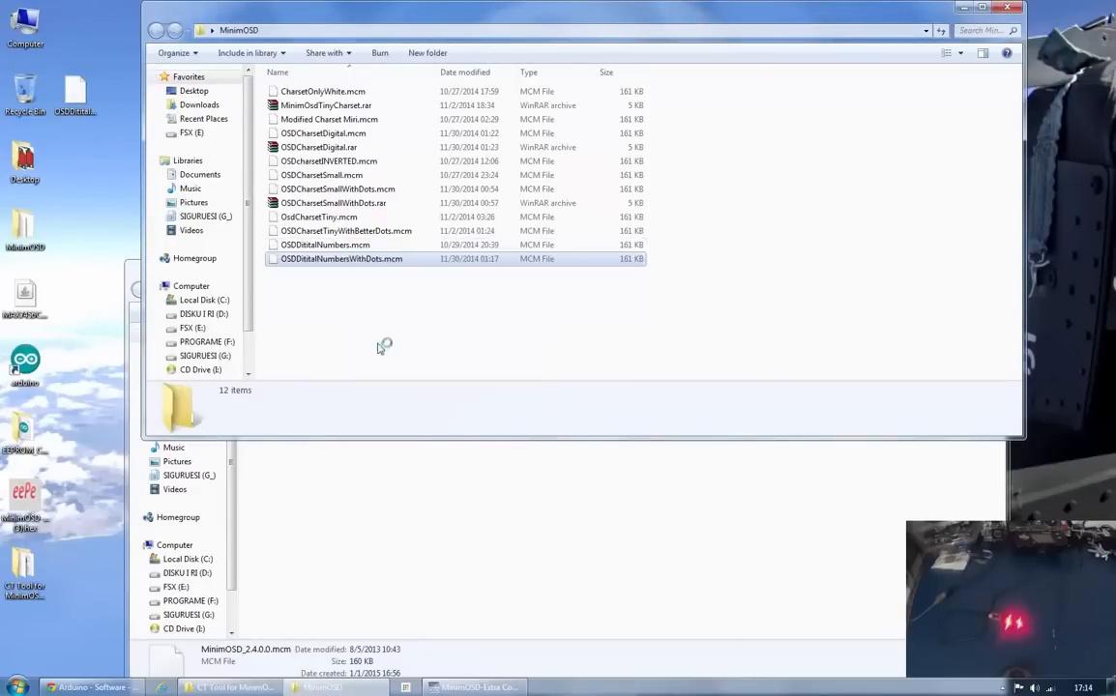
pyautogui.click(1008, 7)
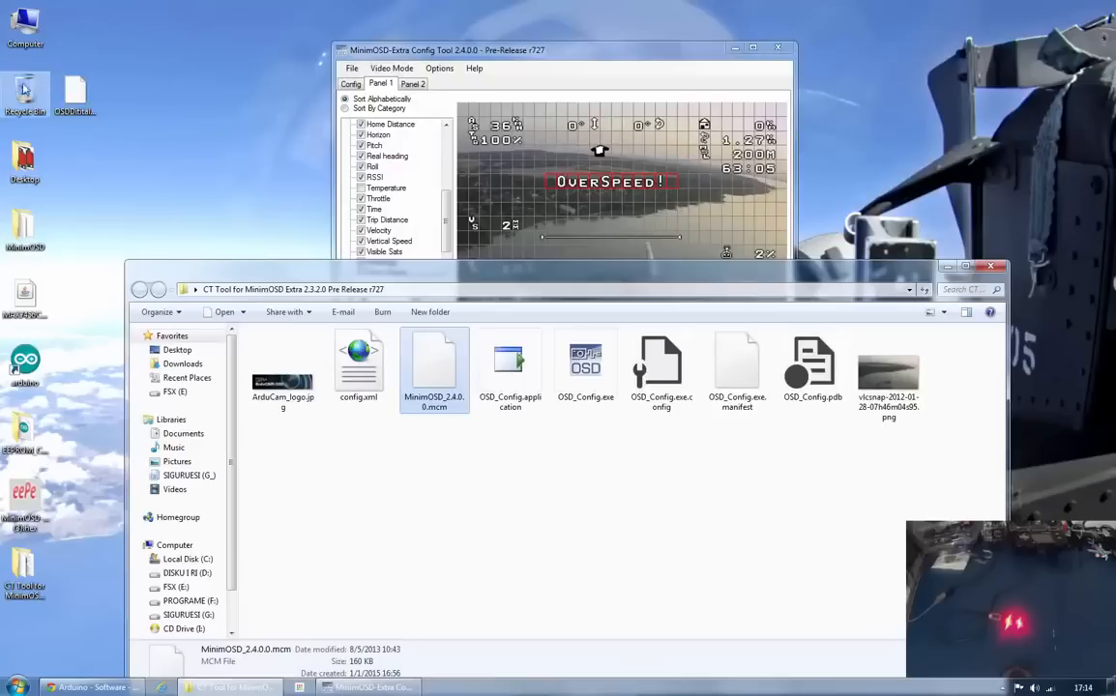
# - Move OSDDititalNumbersWithDots.mcm from the desktop into the CT Tool for MinimOSD folder, refresh the folder and select the file
pyautogui.moveTo(69, 101); pyautogui.dragTo(25, 581)
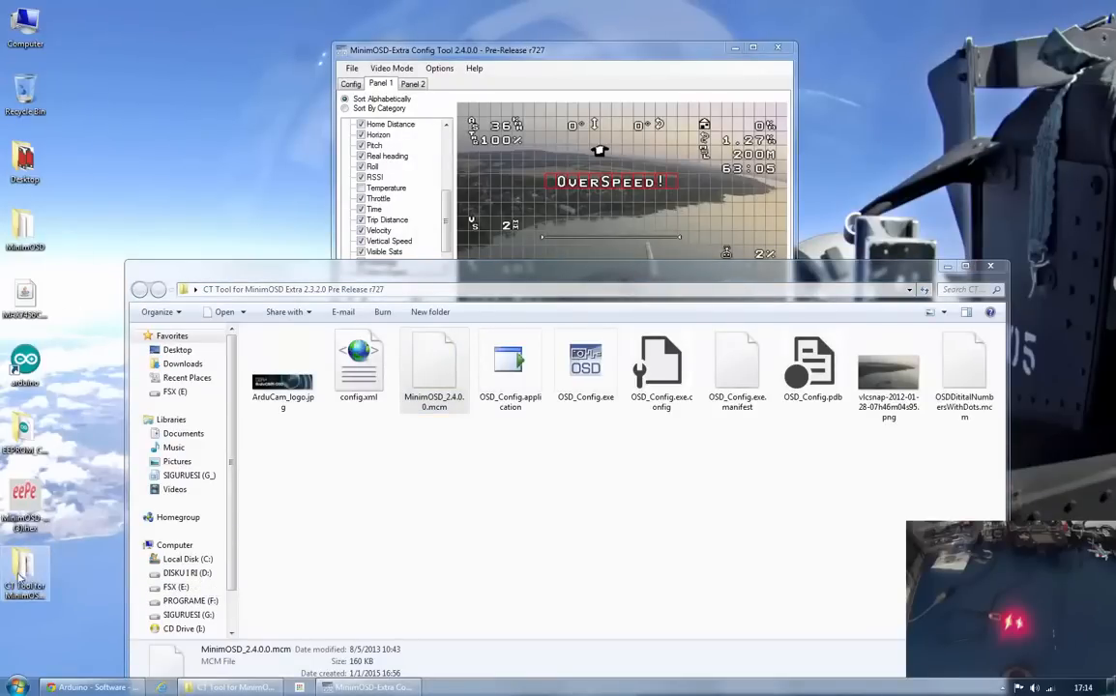
pyautogui.rightClick(573, 498)
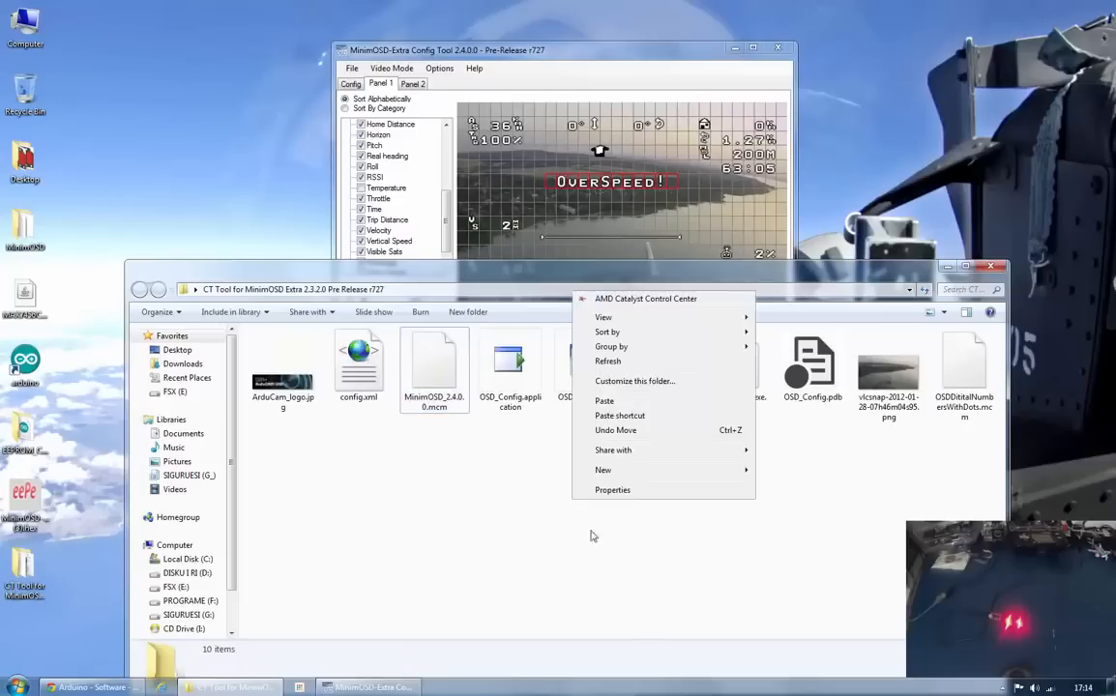
pyautogui.click(611, 362)
pyautogui.click(954, 405)
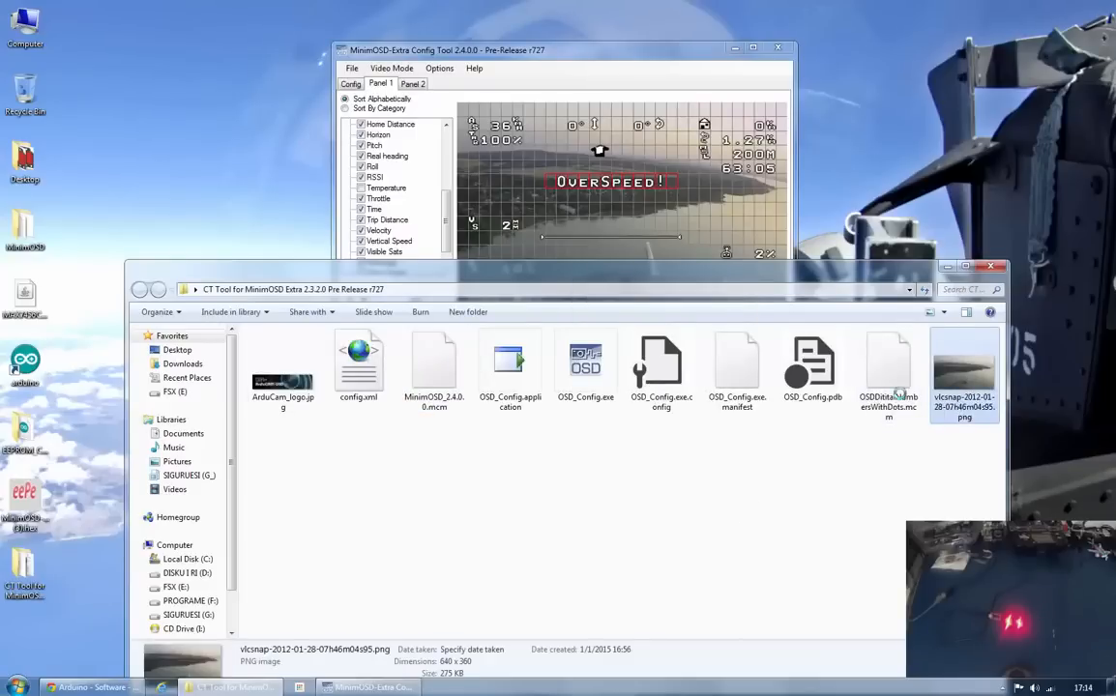
pyautogui.click(894, 404)
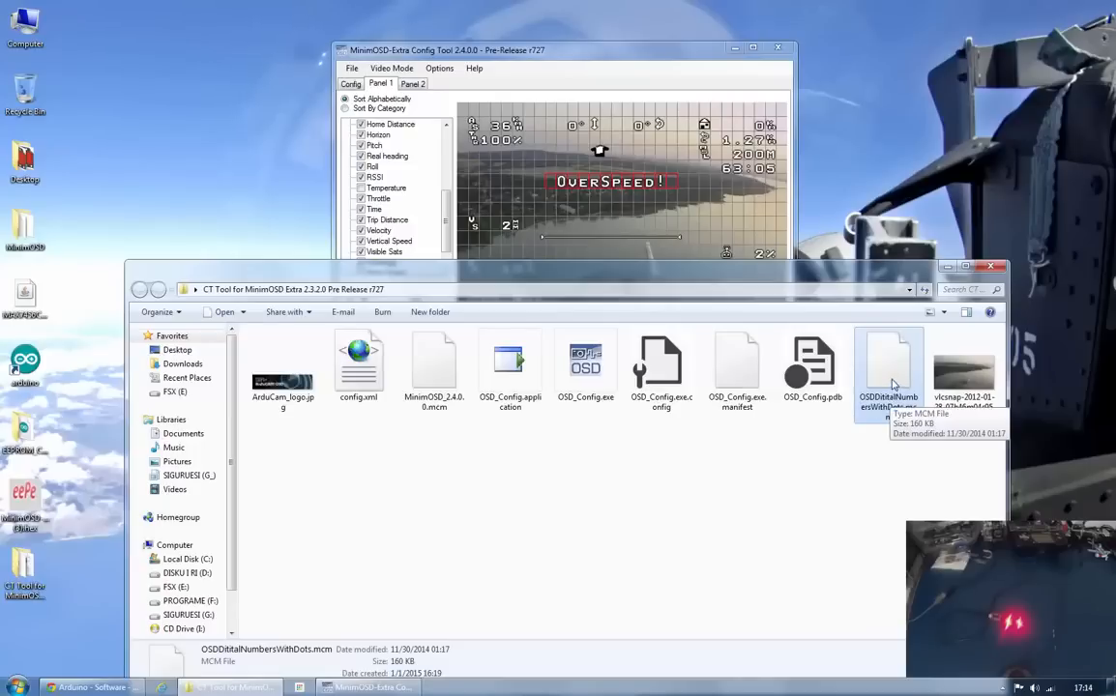
# - Rename the charset file MinimOSD_2.4.0.0.mcm in the CT Tool folder to MinimOSD_2.4.0.0b.mcm
pyautogui.click(429, 398)
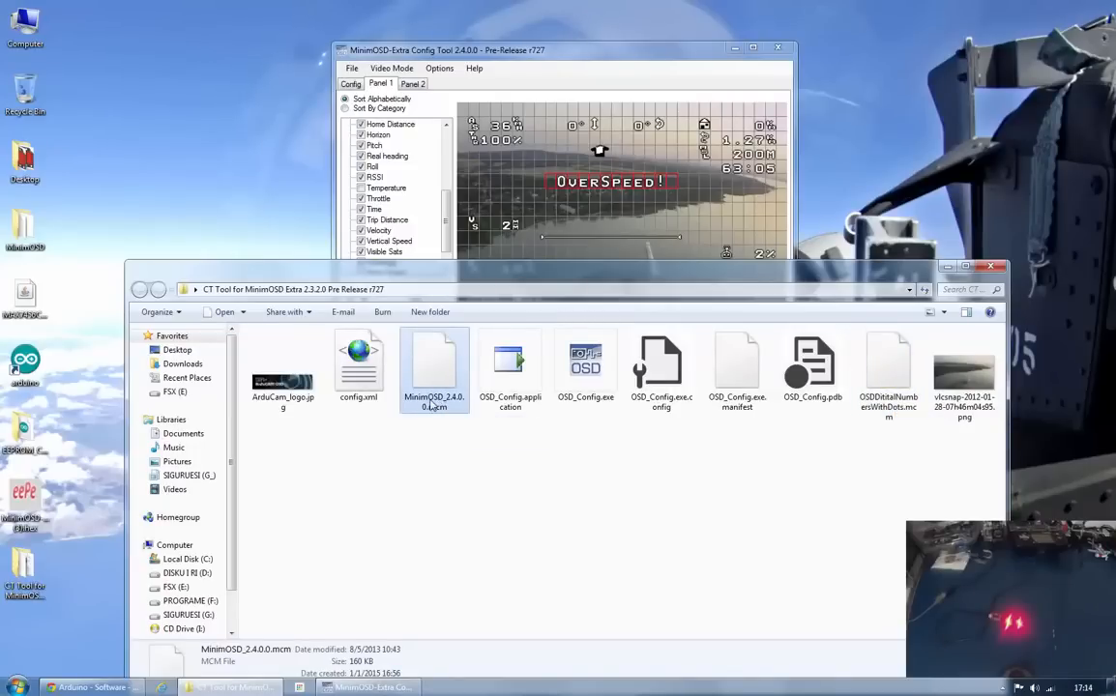
pyautogui.click(432, 405)
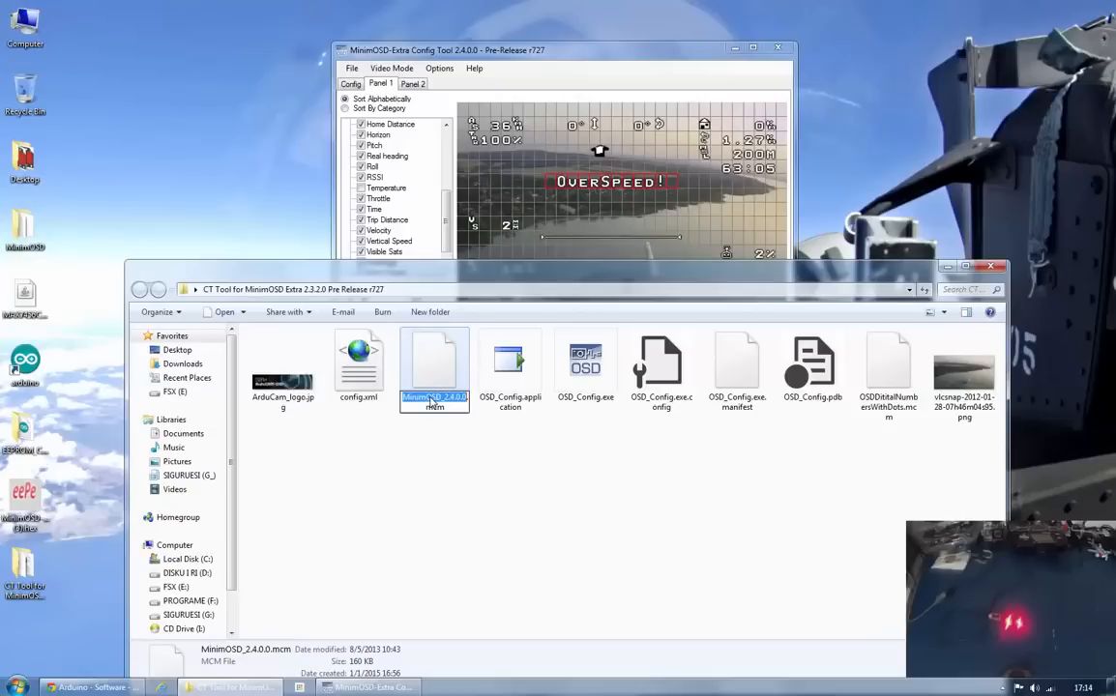
pyautogui.click(486, 439)
pyautogui.click(464, 398)
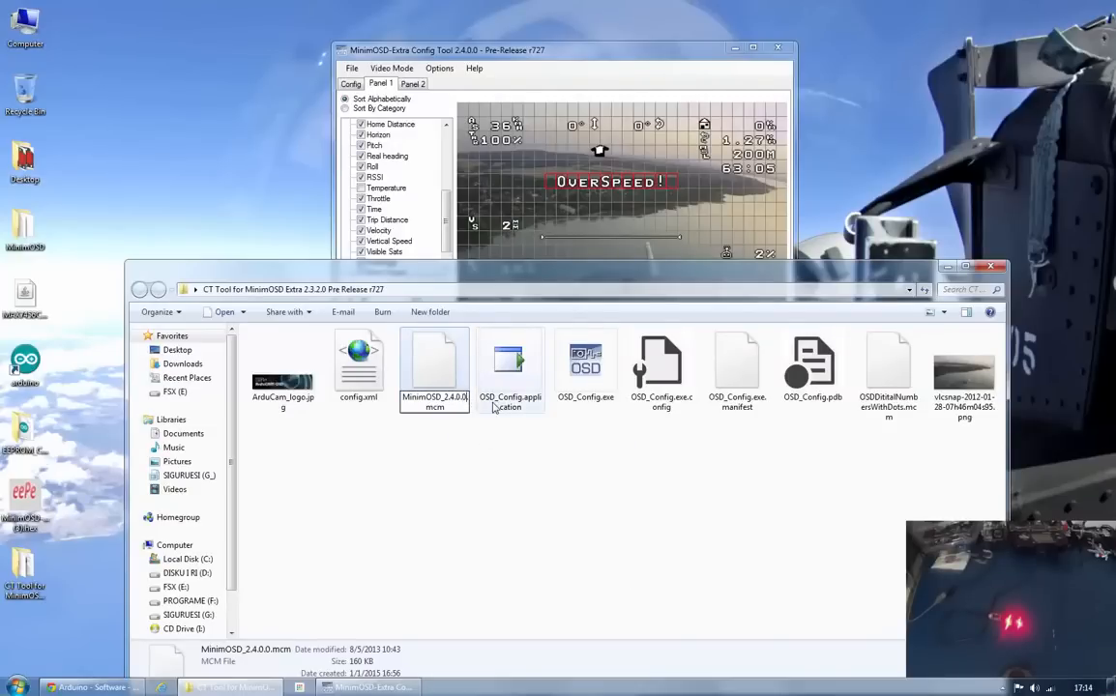
pyautogui.write('b')
# - Rename OSDDititalNumbersWithDots.mcm to MinimOSD_2.4.0.0.mcm, reusing the original charset file's name
pyautogui.click(892, 391)
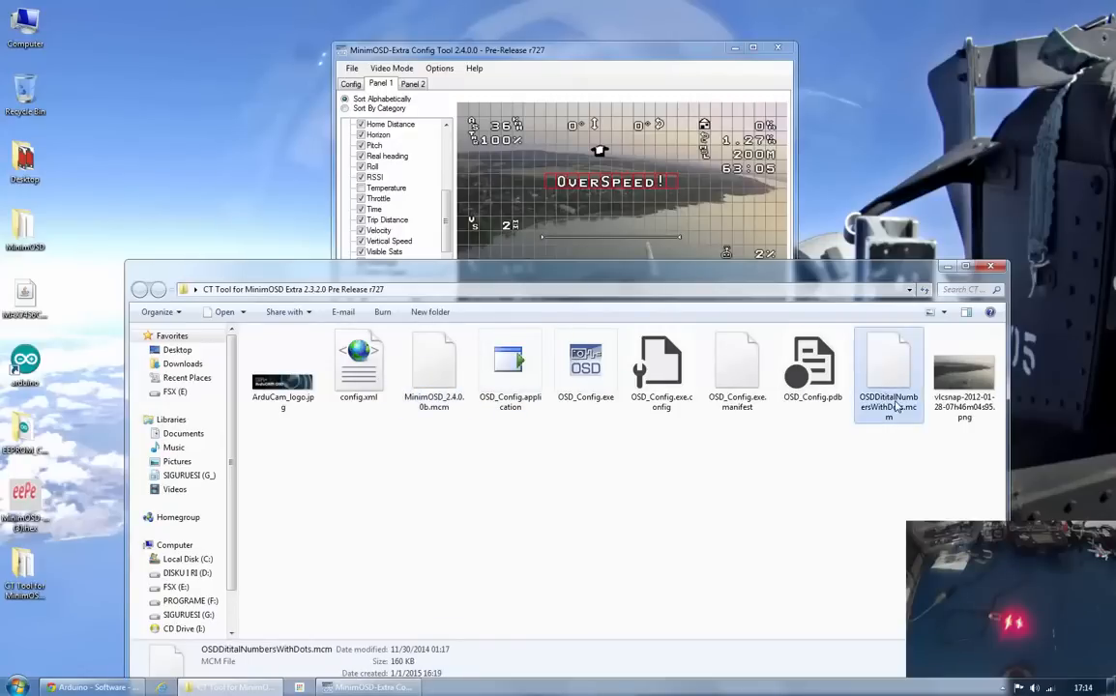
pyautogui.click(896, 403)
pyautogui.rightClick(896, 403)
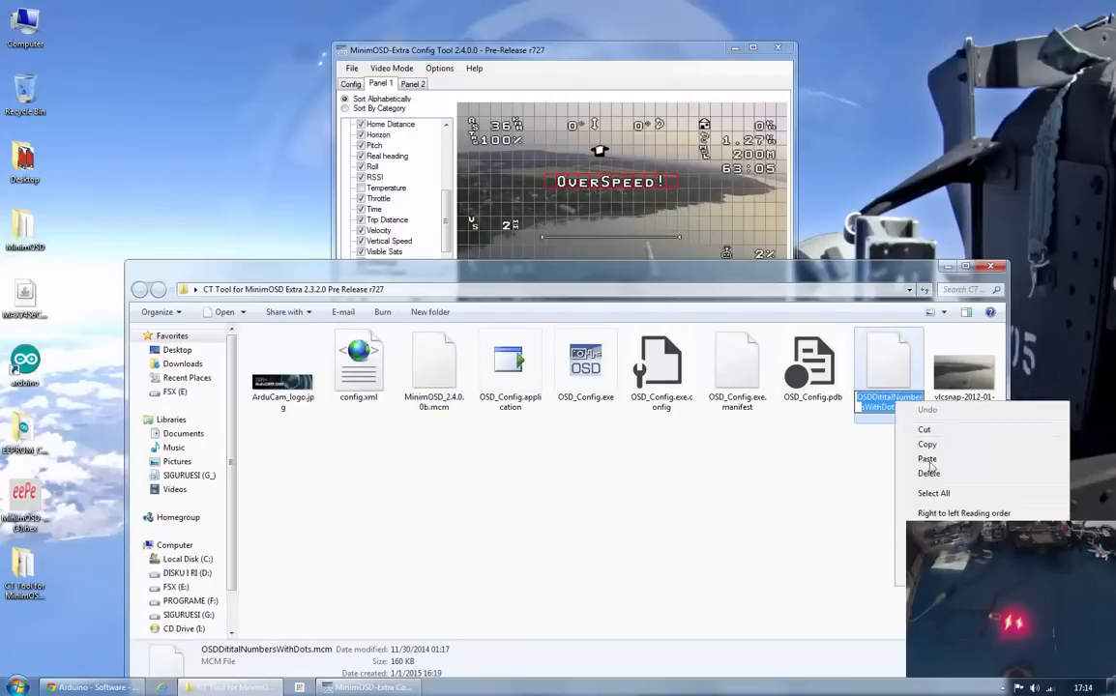
pyautogui.click(932, 459)
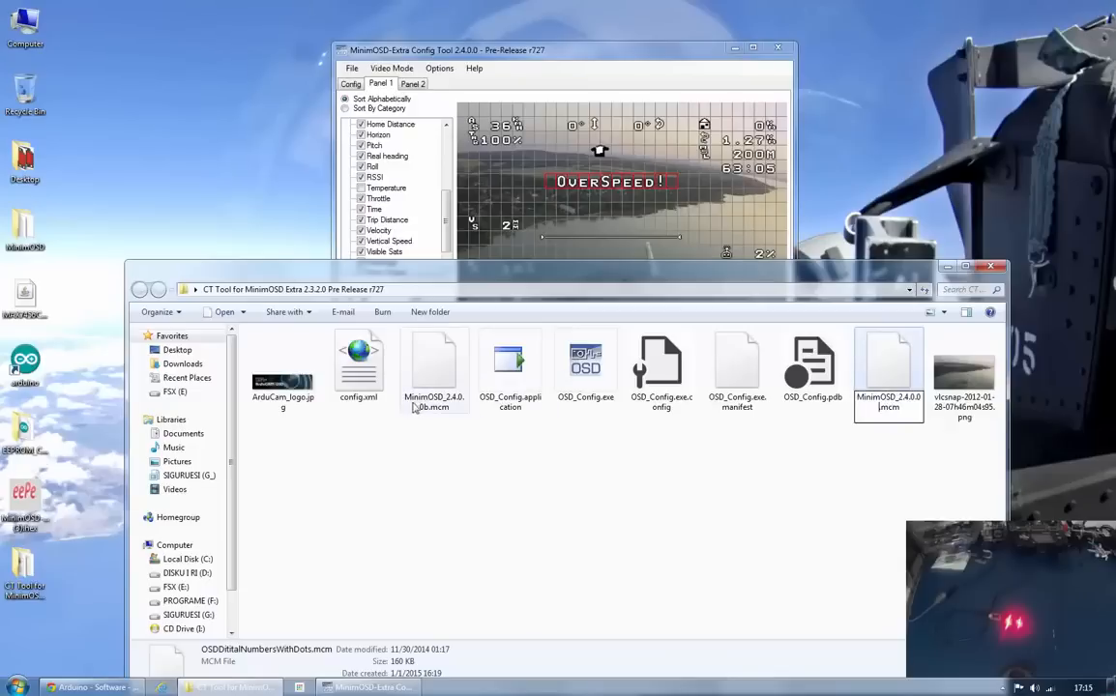
pyautogui.click(903, 471)
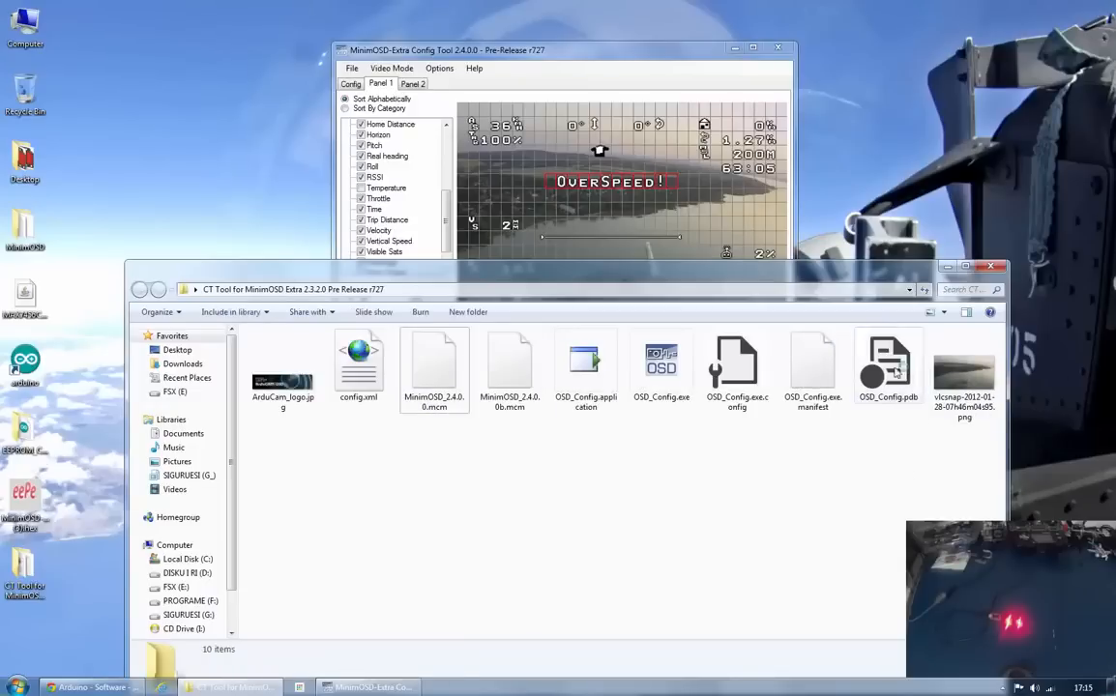
# - Close the config tool, run OSD_Config.exe again and display the Panel 1 layout with the new charset
pyautogui.click(777, 49)
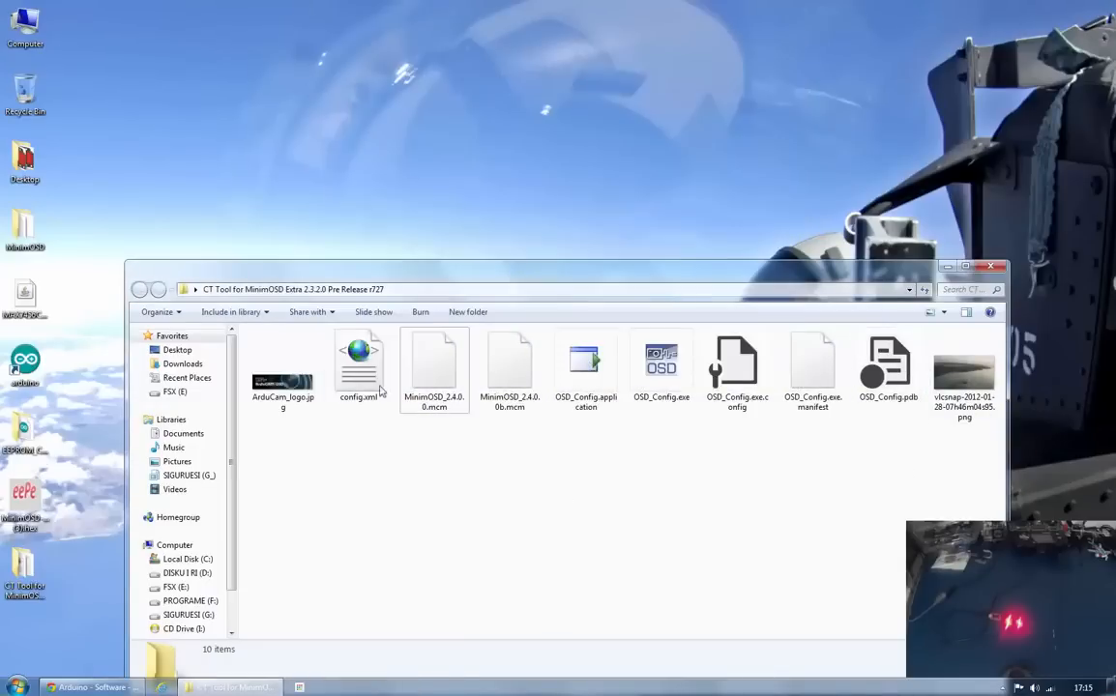
pyautogui.click(647, 379)
pyautogui.doubleClick(647, 379)
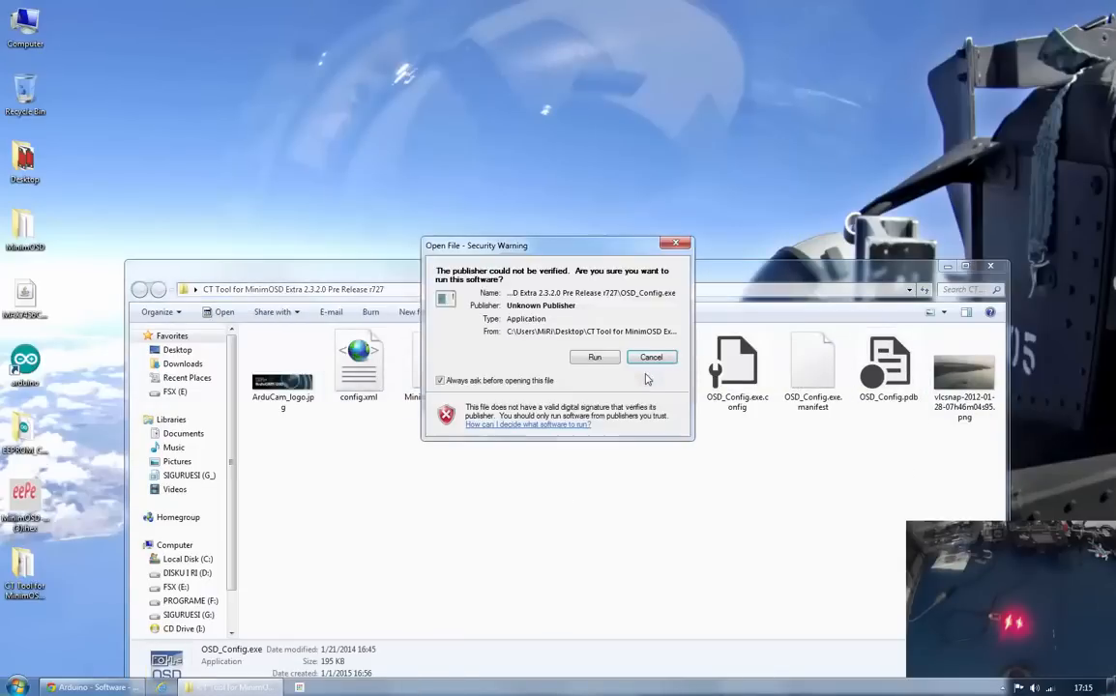
pyautogui.click(591, 357)
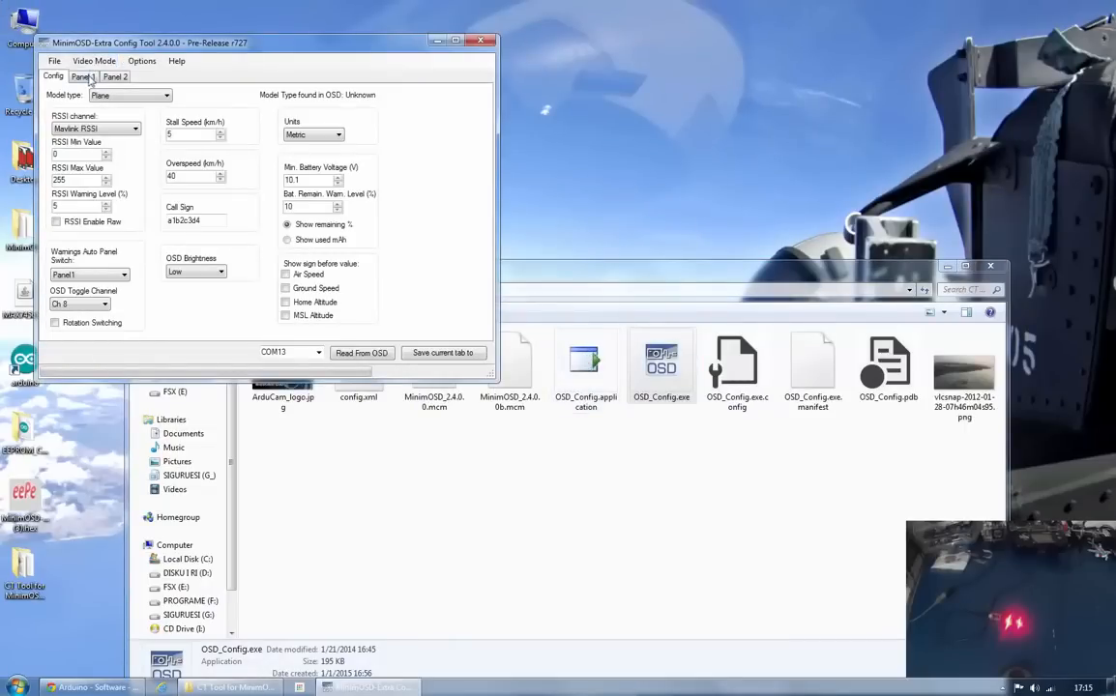
pyautogui.click(87, 76)
pyautogui.moveTo(224, 37); pyautogui.dragTo(337, 33)
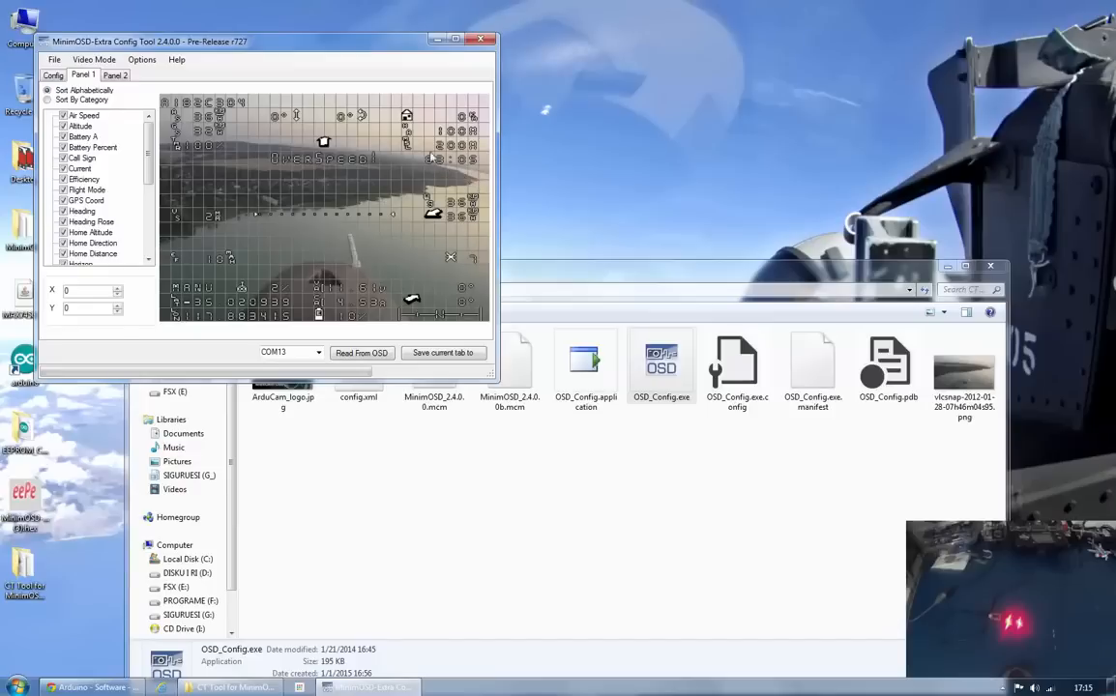
pyautogui.moveTo(383, 43); pyautogui.dragTo(696, 41)
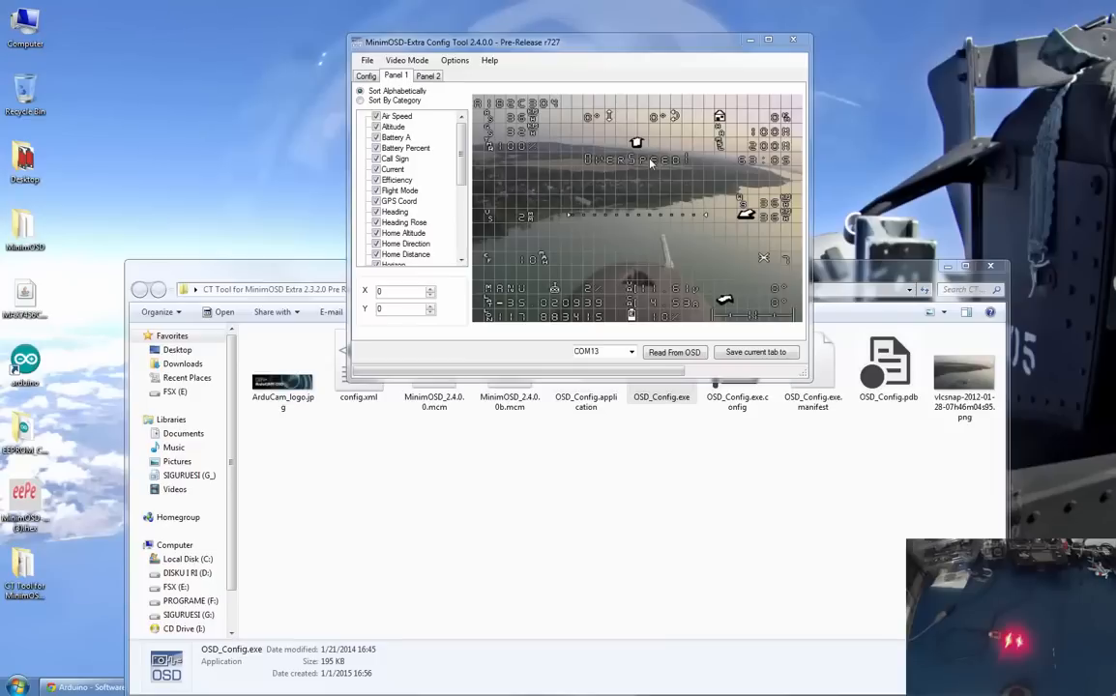
pyautogui.moveTo(625, 46); pyautogui.dragTo(610, 67)
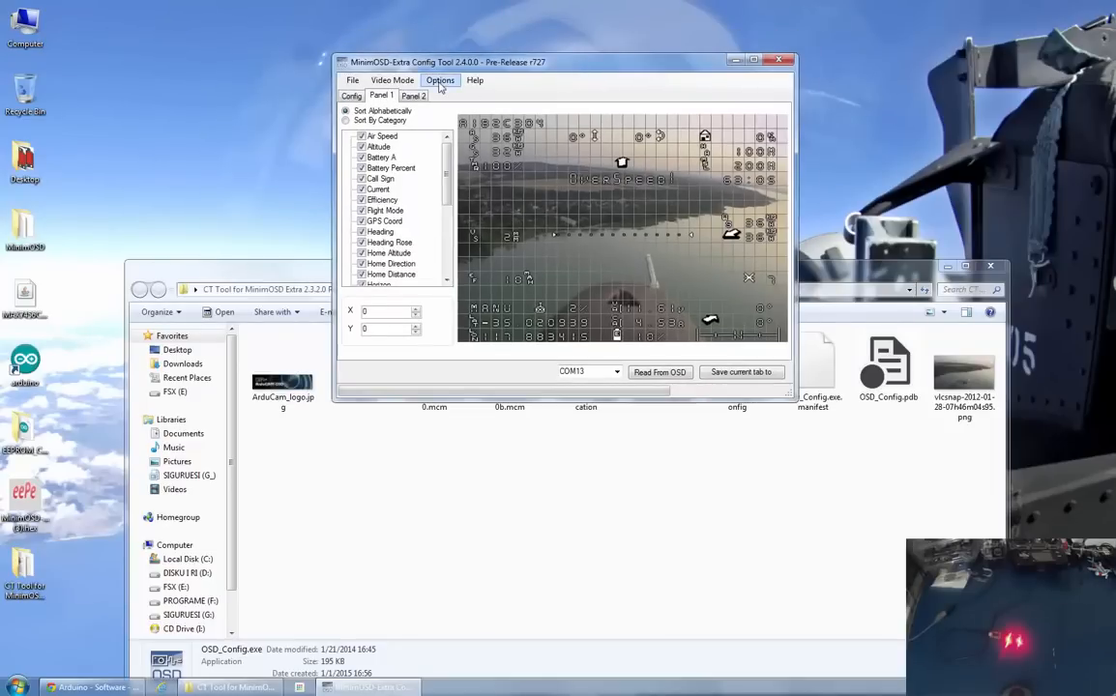
# - Upload the charset file MinimOSD_2.4.0.0.mcm from the CT Tool for MinimOSD Extra folder to the OSD board
pyautogui.click(440, 81)
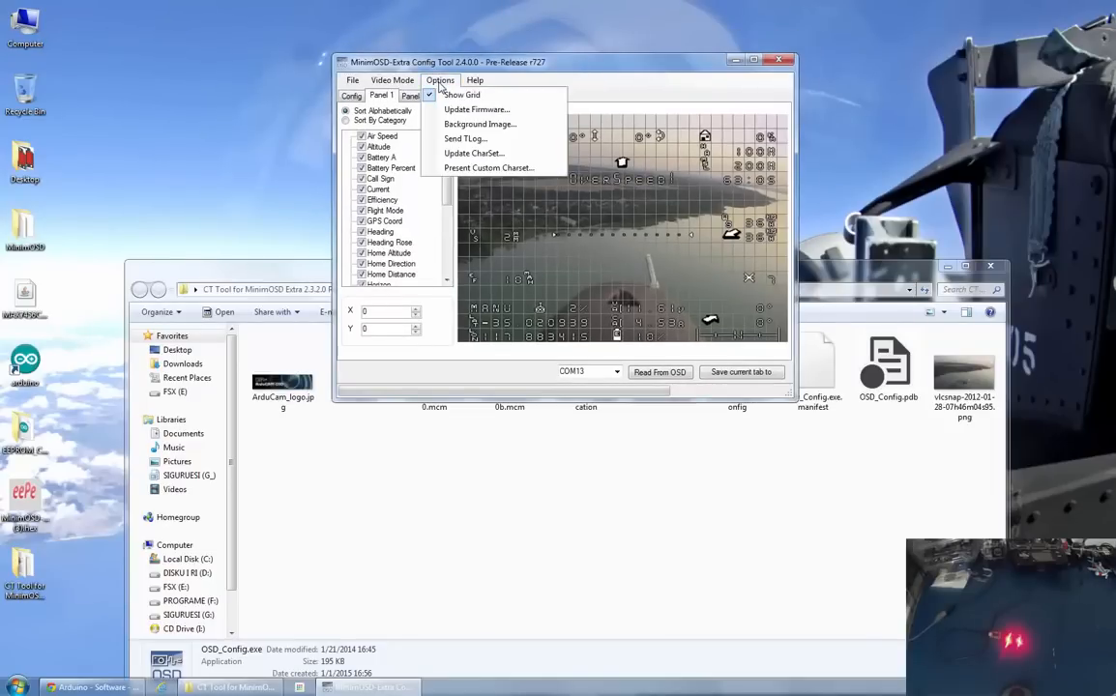
pyautogui.click(475, 167)
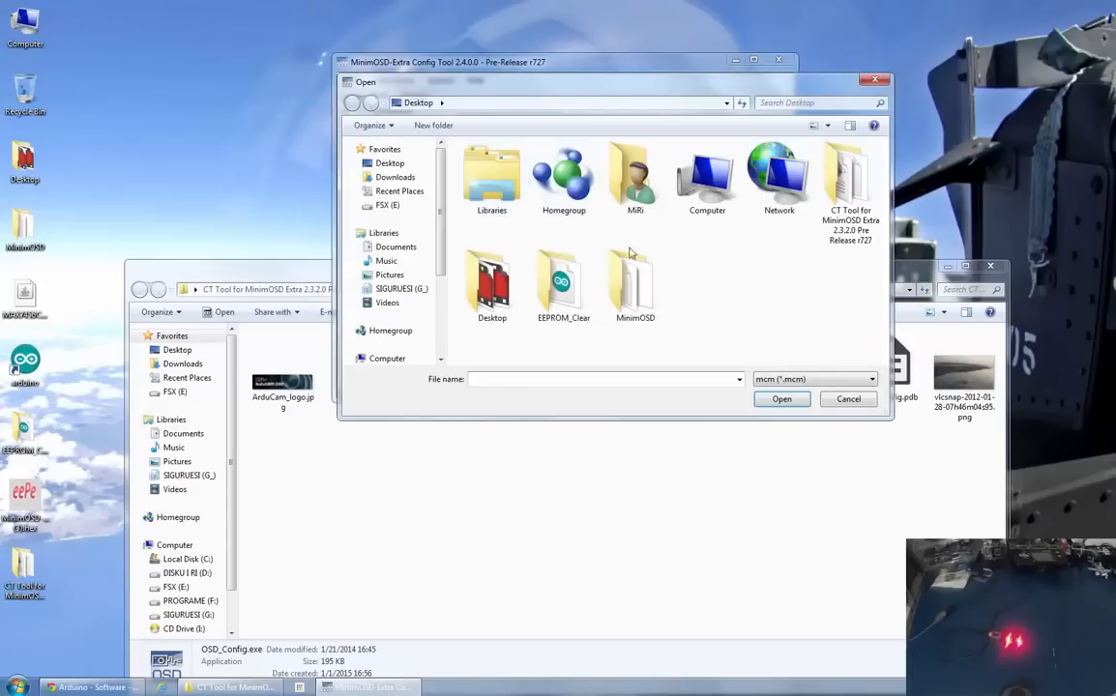
pyautogui.doubleClick(842, 194)
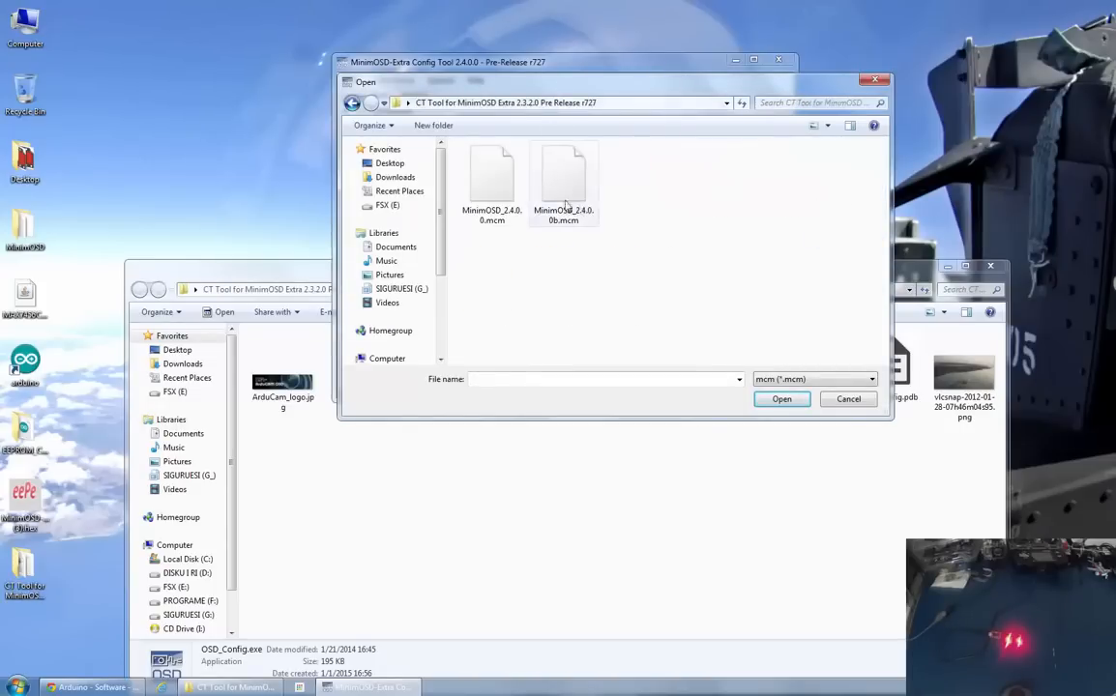
pyautogui.click(493, 206)
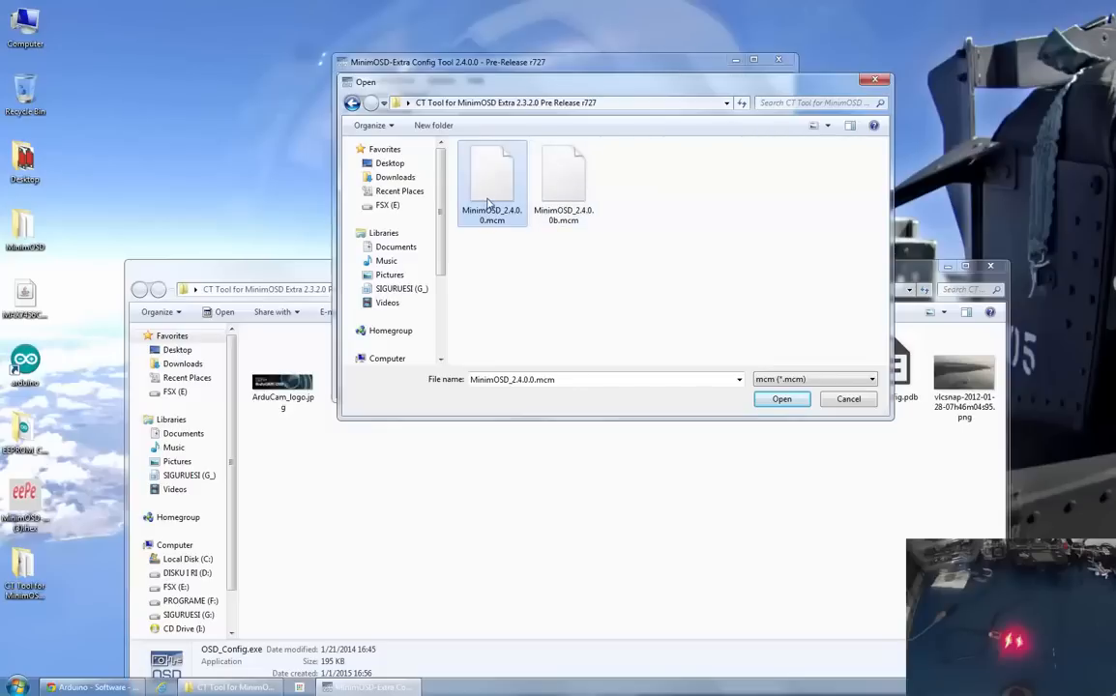
pyautogui.click(778, 400)
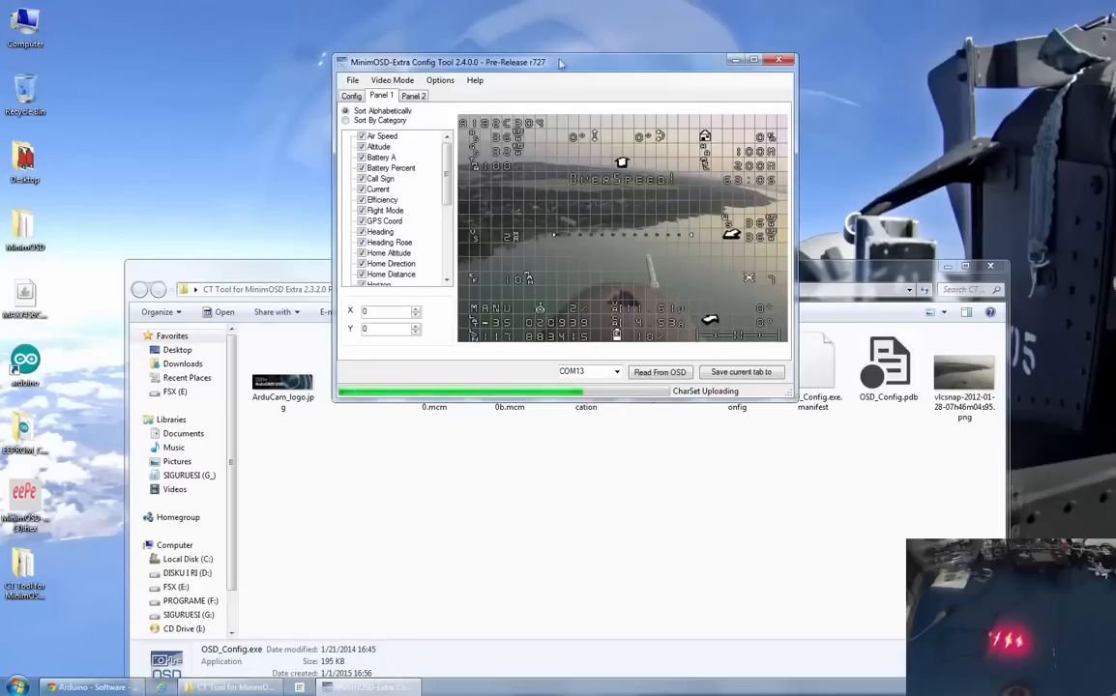
pyautogui.moveTo(493, 61); pyautogui.dragTo(402, 44)
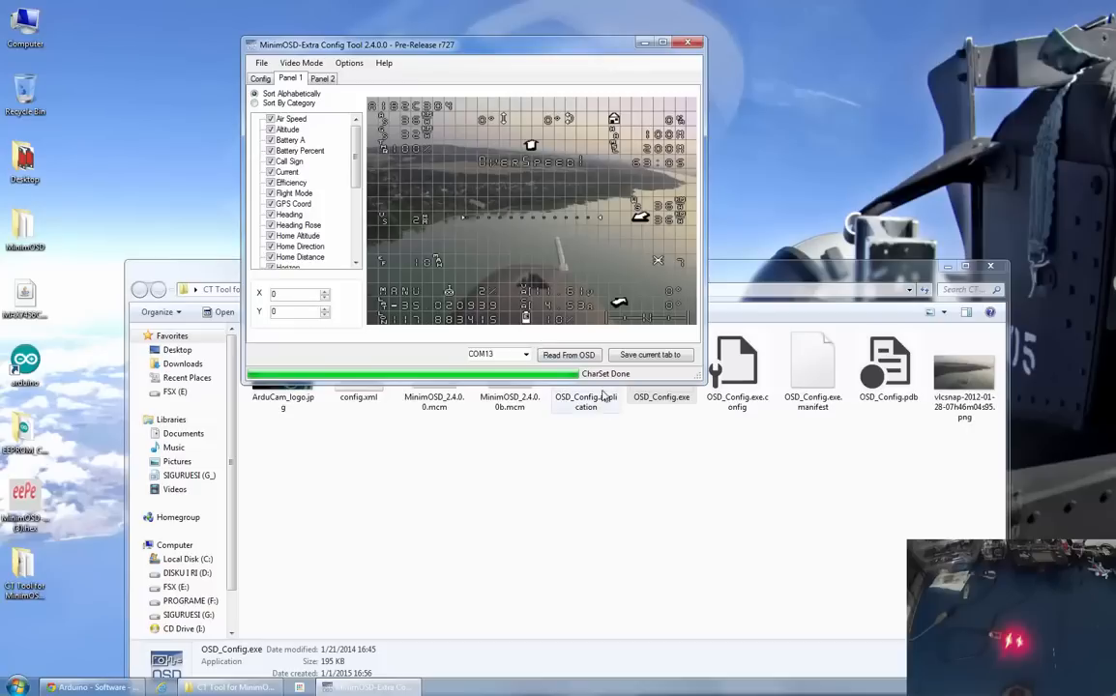
# - Write the Panel 1 and Panel 2 layouts to the OSD and dismiss each completion message
pyautogui.click(645, 360)
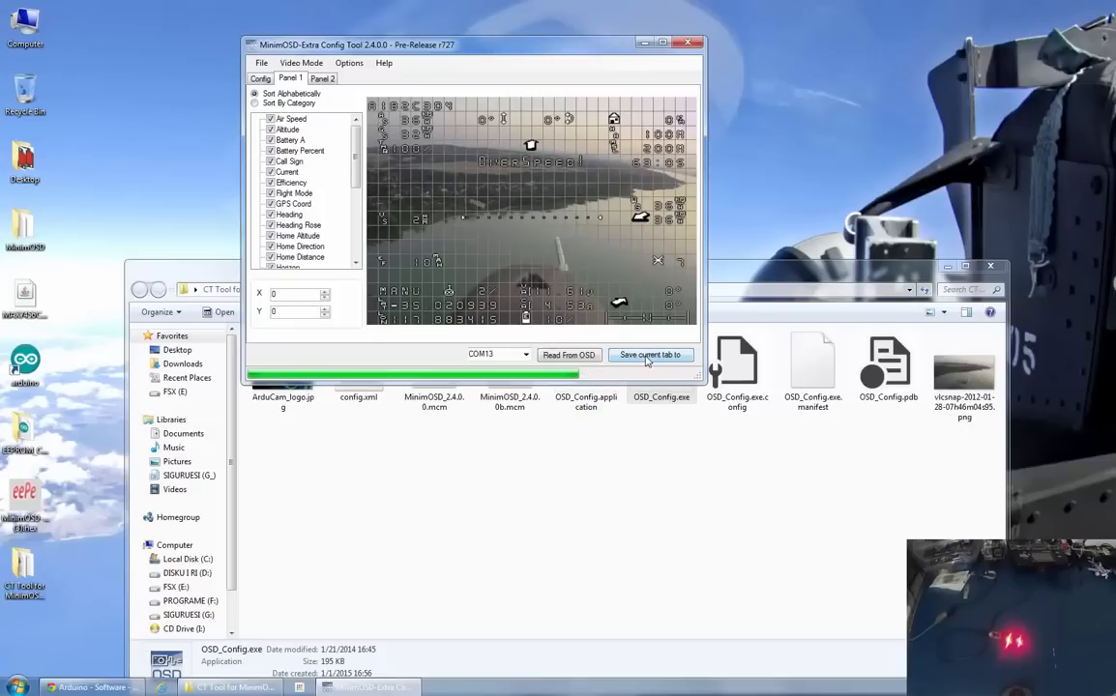
pyautogui.click(580, 386)
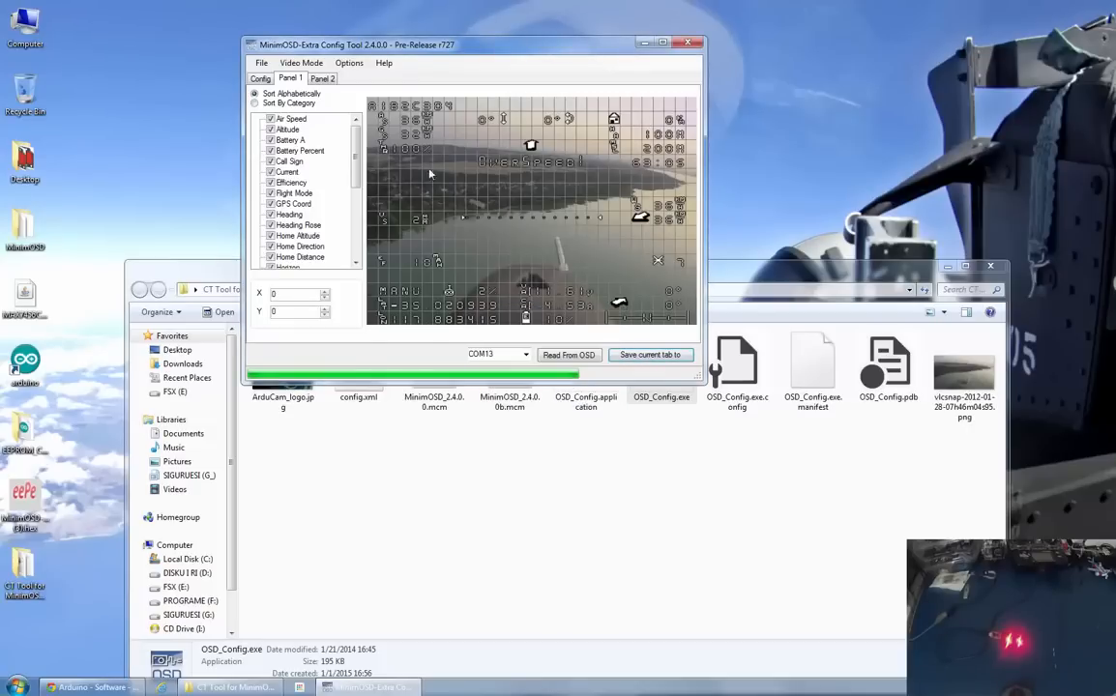
pyautogui.click(329, 78)
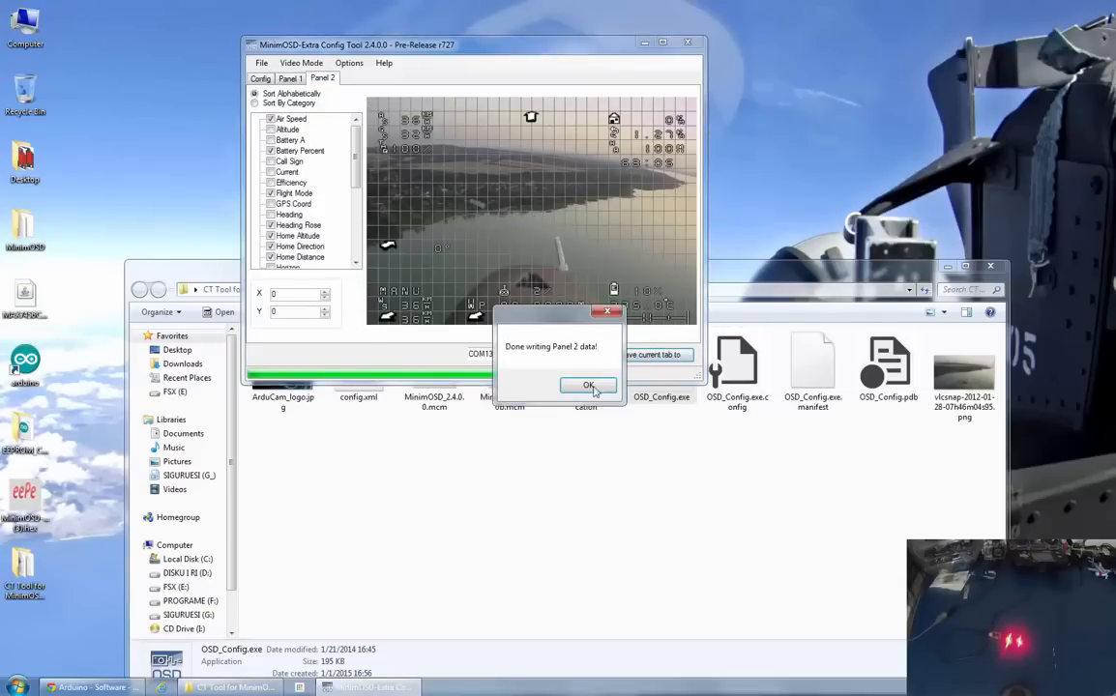
pyautogui.click(572, 386)
# - Review the general configuration settings and the Panel 1 and Panel 2 layouts
pyautogui.moveTo(440, 46); pyautogui.dragTo(467, 48)
pyautogui.click(287, 78)
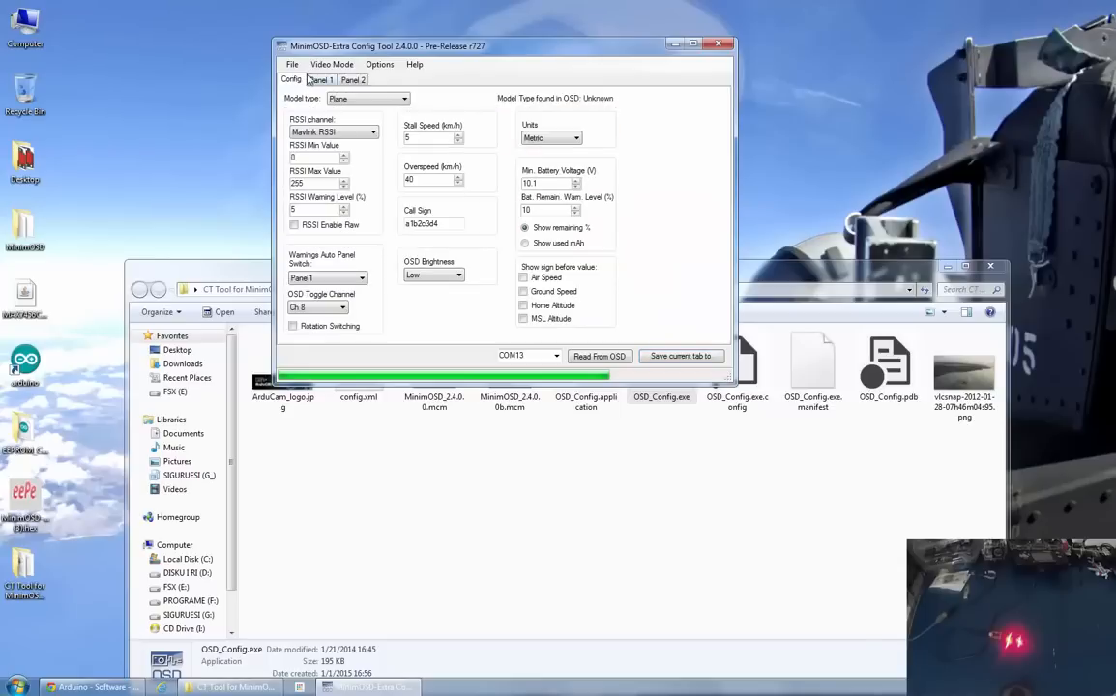
pyautogui.click(322, 79)
pyautogui.click(353, 80)
pyautogui.moveTo(401, 53); pyautogui.dragTo(431, 39)
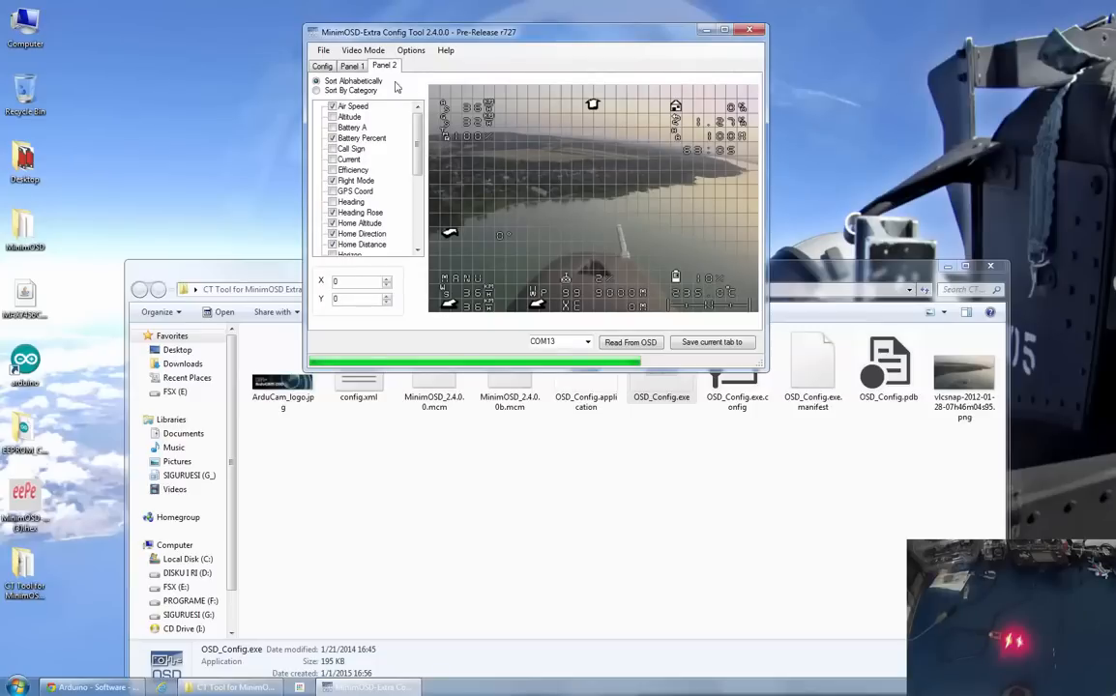
pyautogui.click(348, 66)
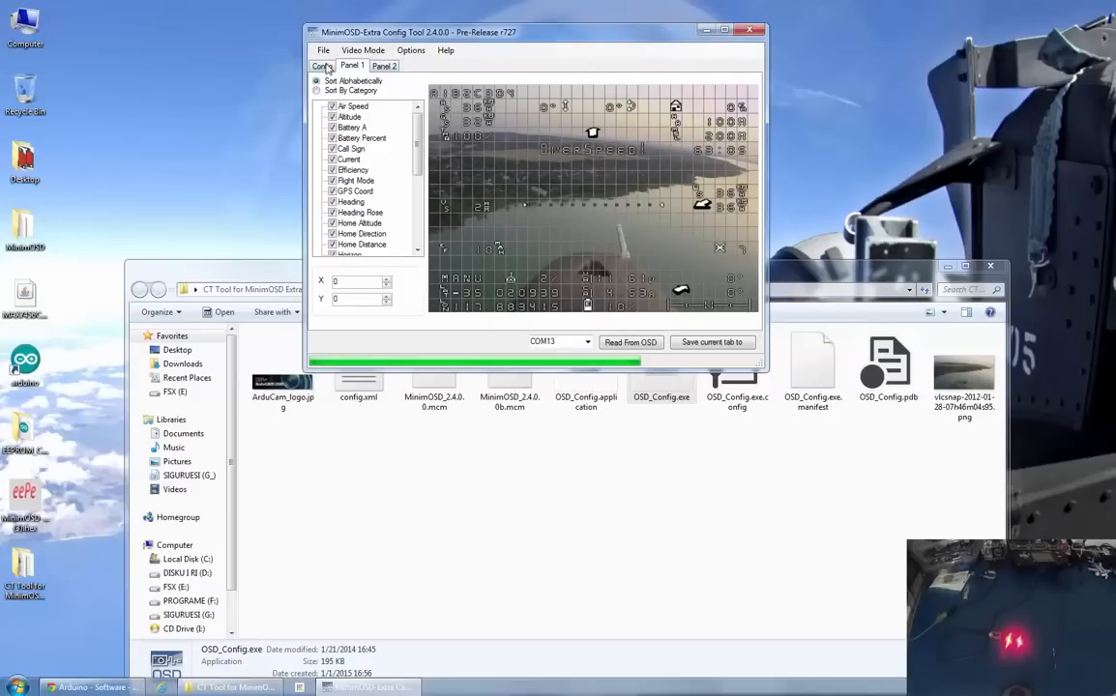
pyautogui.click(383, 65)
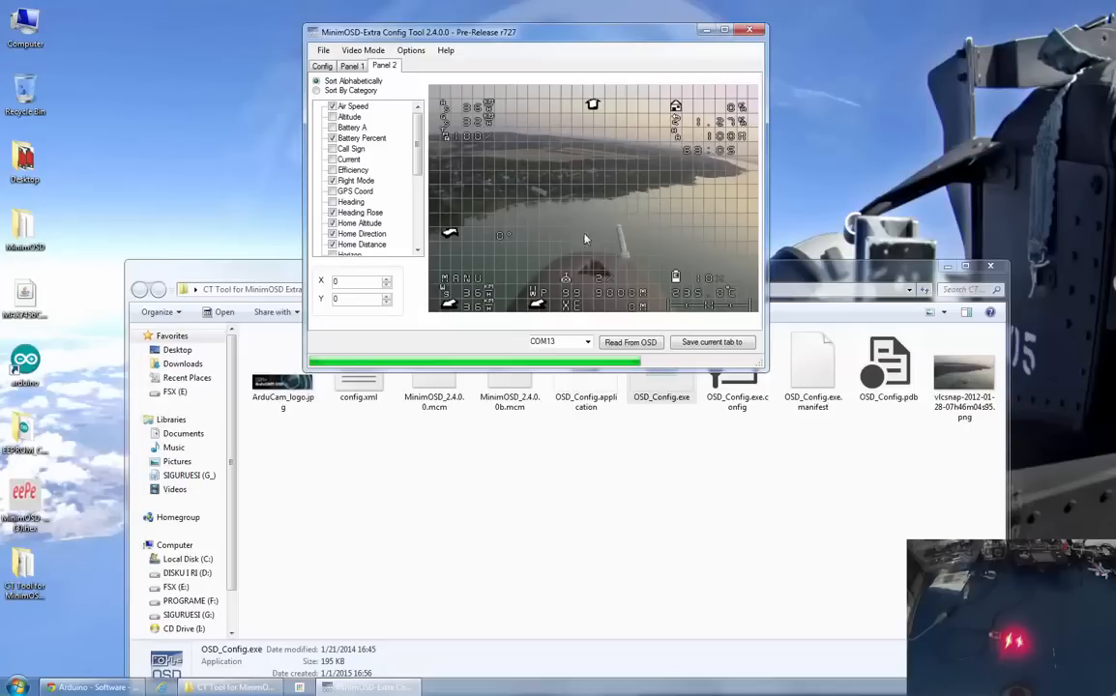
# - Save the OSD configuration to the desktop as an .osd file named screen
pyautogui.click(323, 51)
pyautogui.click(350, 66)
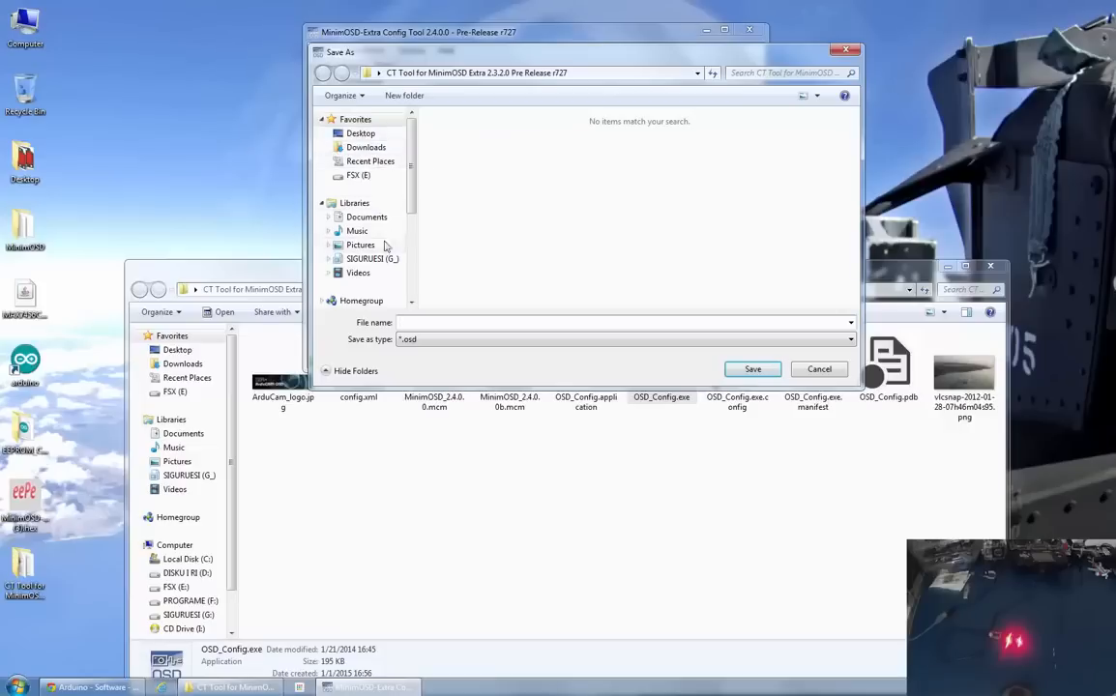
pyautogui.click(357, 133)
pyautogui.click(467, 324)
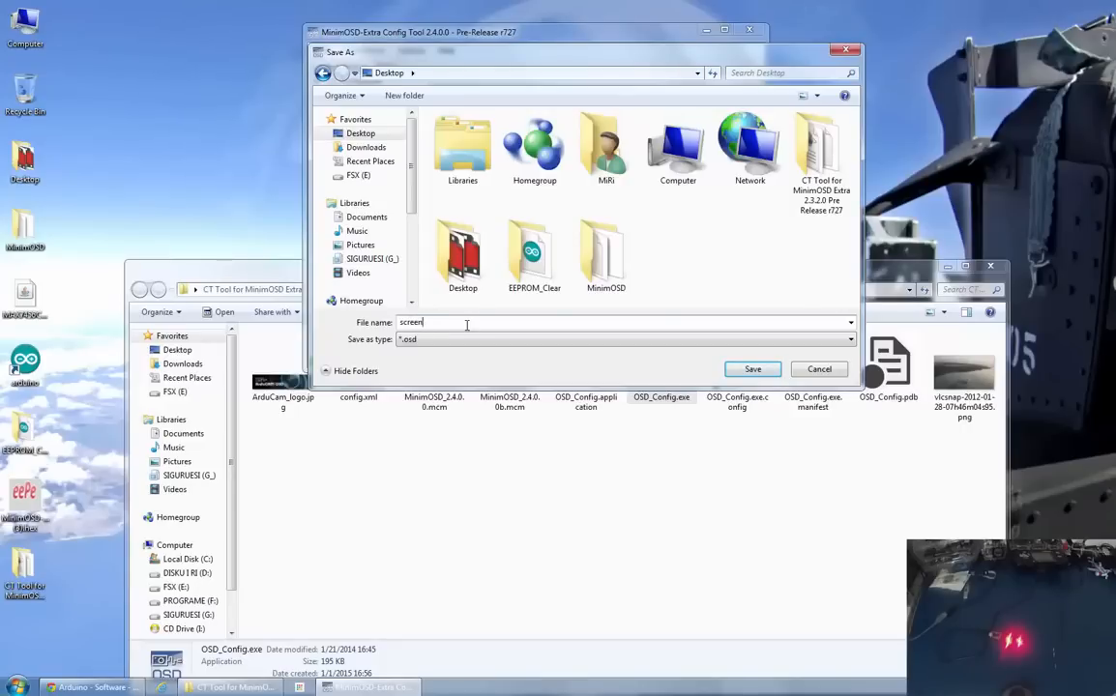
pyautogui.press('Return')
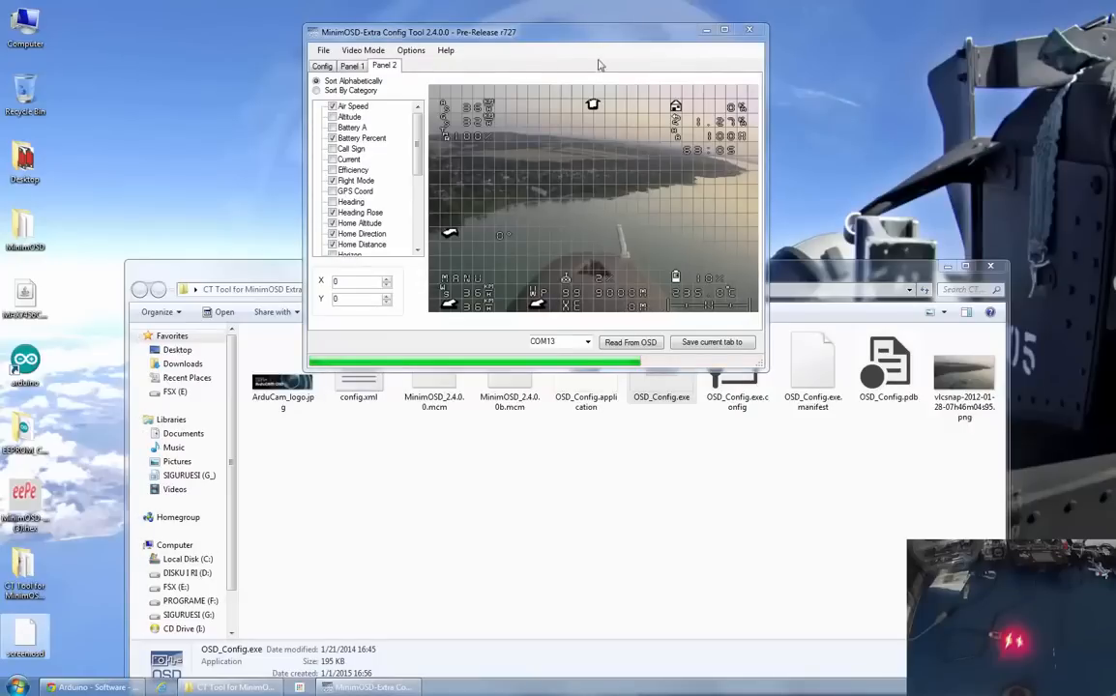
# - Load screen.osd from the desktop to check its Panel 1 layout, and close the config tool
pyautogui.moveTo(588, 35); pyautogui.dragTo(602, 19)
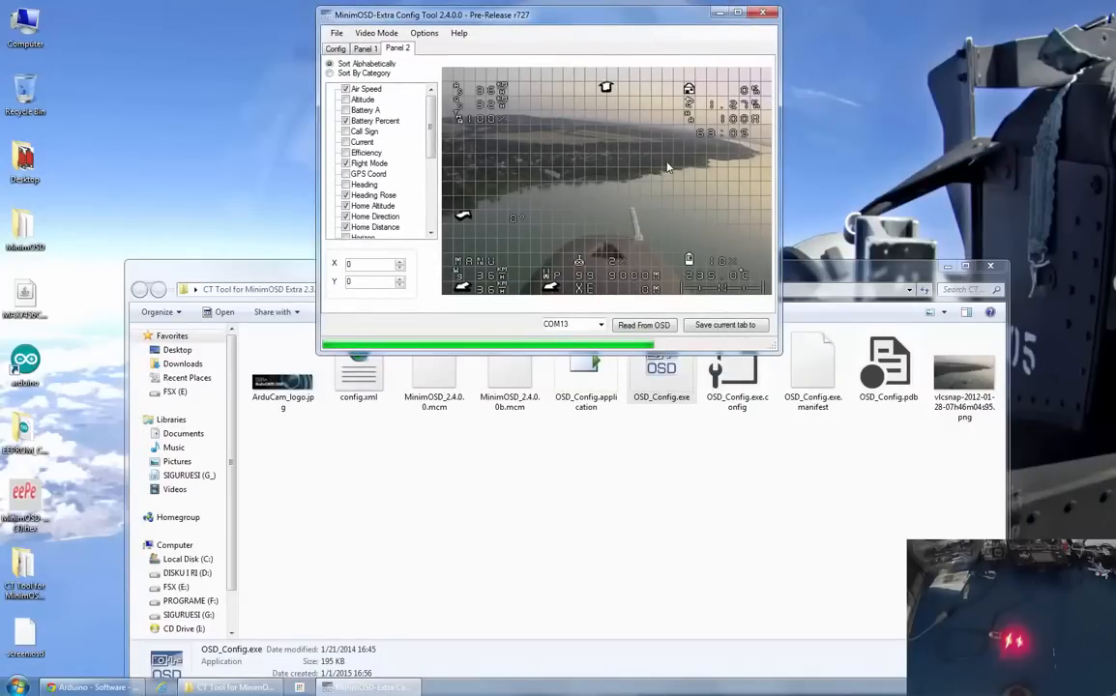
pyautogui.click(337, 33)
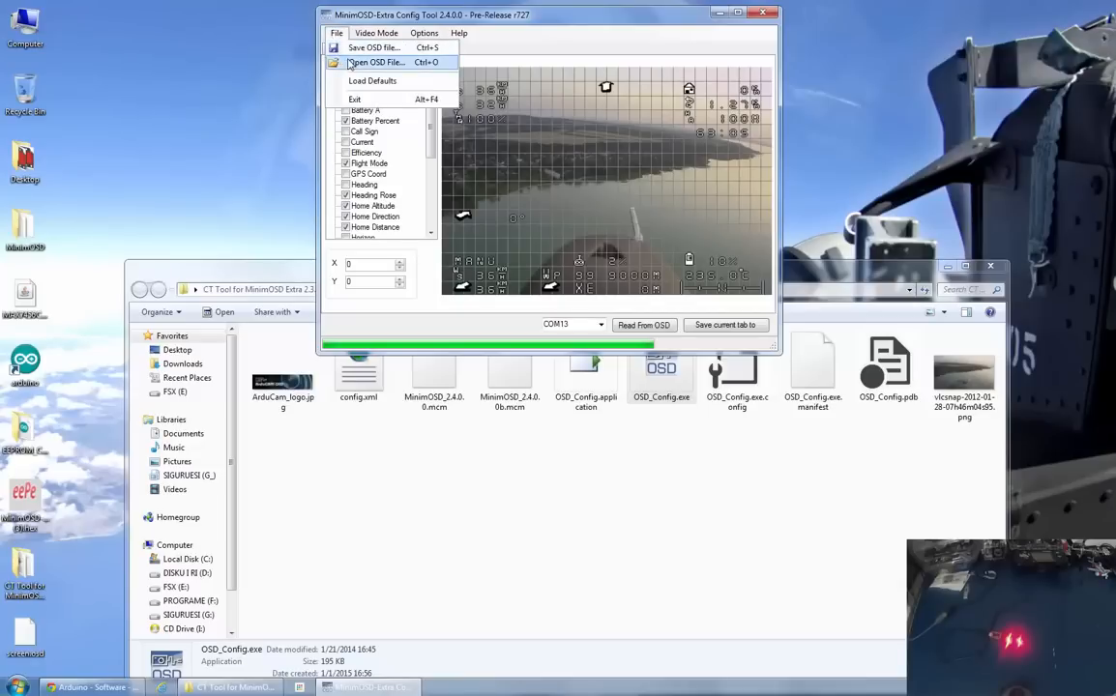
pyautogui.click(350, 61)
pyautogui.click(690, 237)
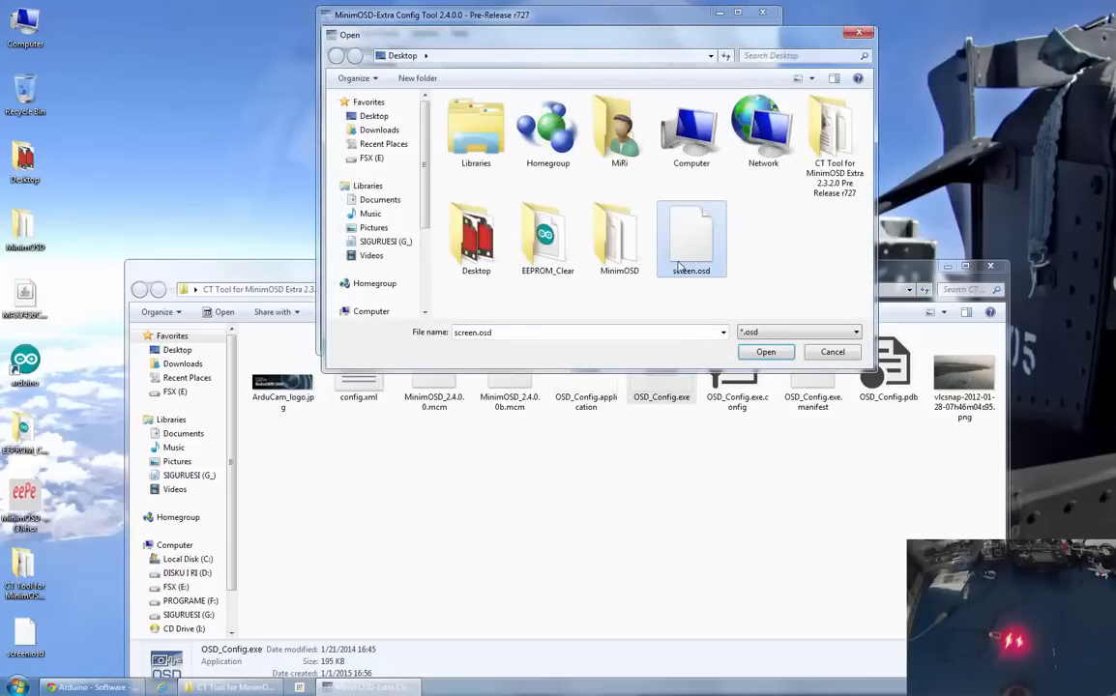
pyautogui.click(766, 353)
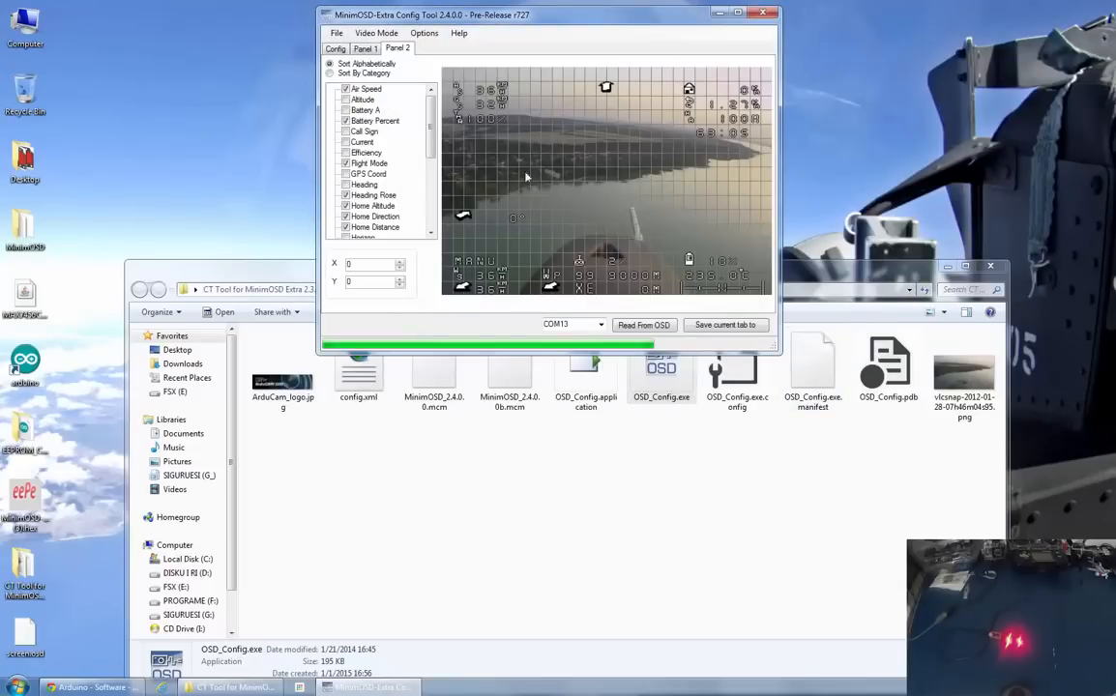
pyautogui.click(364, 48)
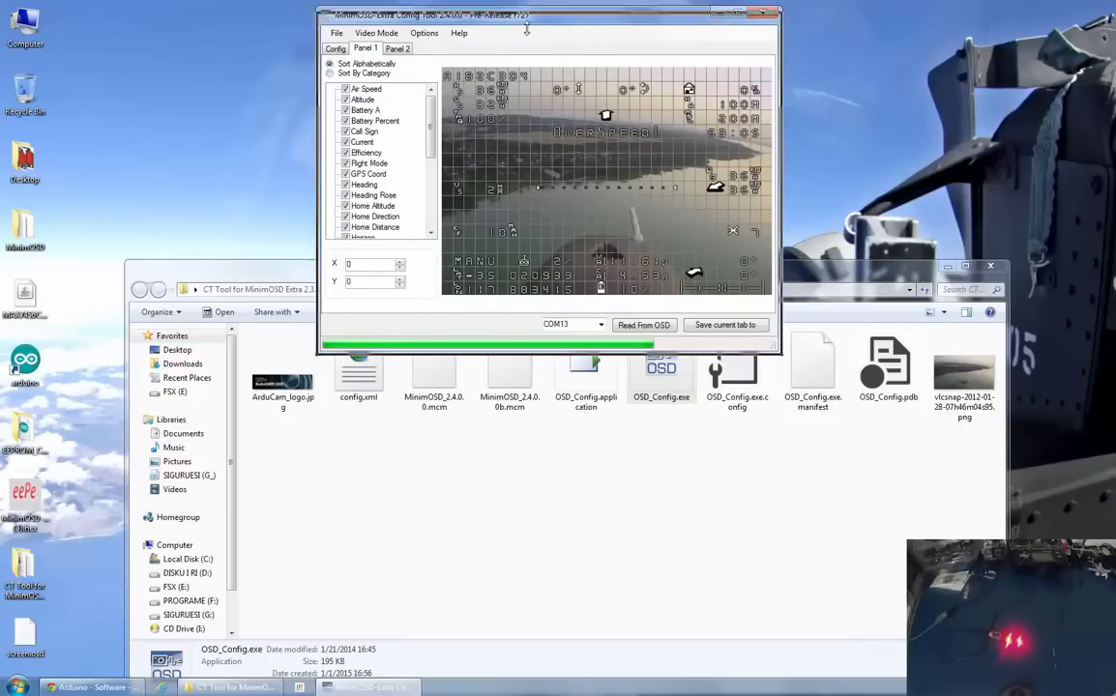
pyautogui.moveTo(530, 27); pyautogui.dragTo(530, 48)
pyautogui.click(763, 36)
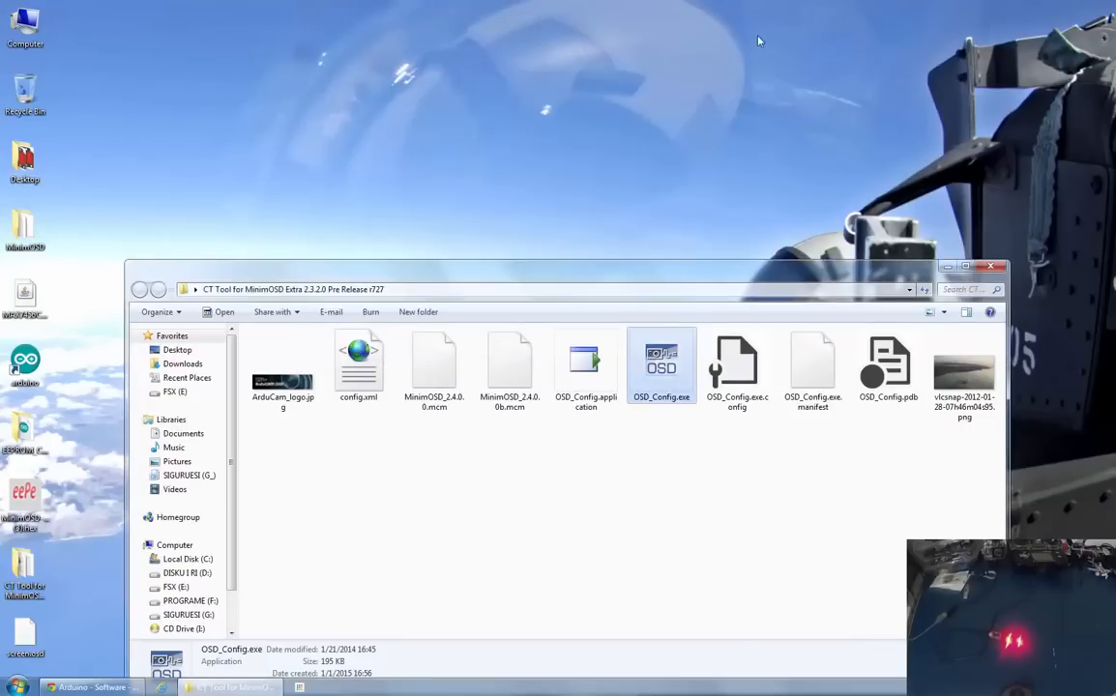
pyautogui.moveTo(744, 277); pyautogui.dragTo(751, 187)
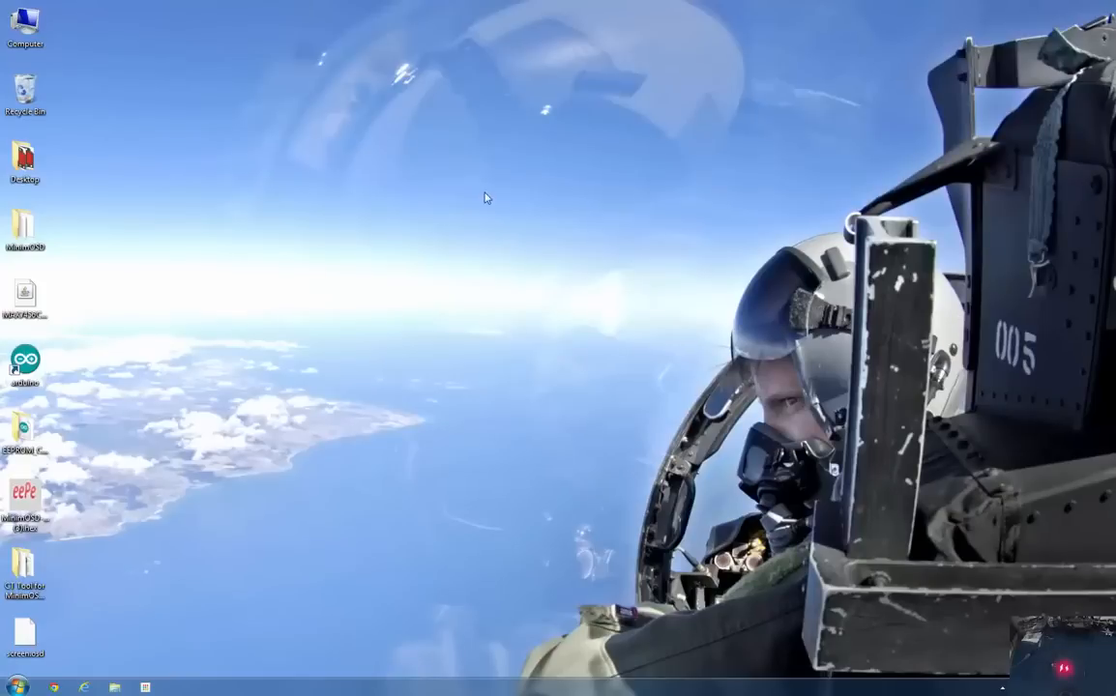
pyautogui.rightClick(437, 175)
pyautogui.click(521, 251)
pyautogui.rightClick(512, 254)
pyautogui.click(544, 311)
pyautogui.rightClick(488, 280)
pyautogui.click(512, 335)
pyautogui.rightClick(493, 311)
pyautogui.click(518, 364)
pyautogui.rightClick(504, 313)
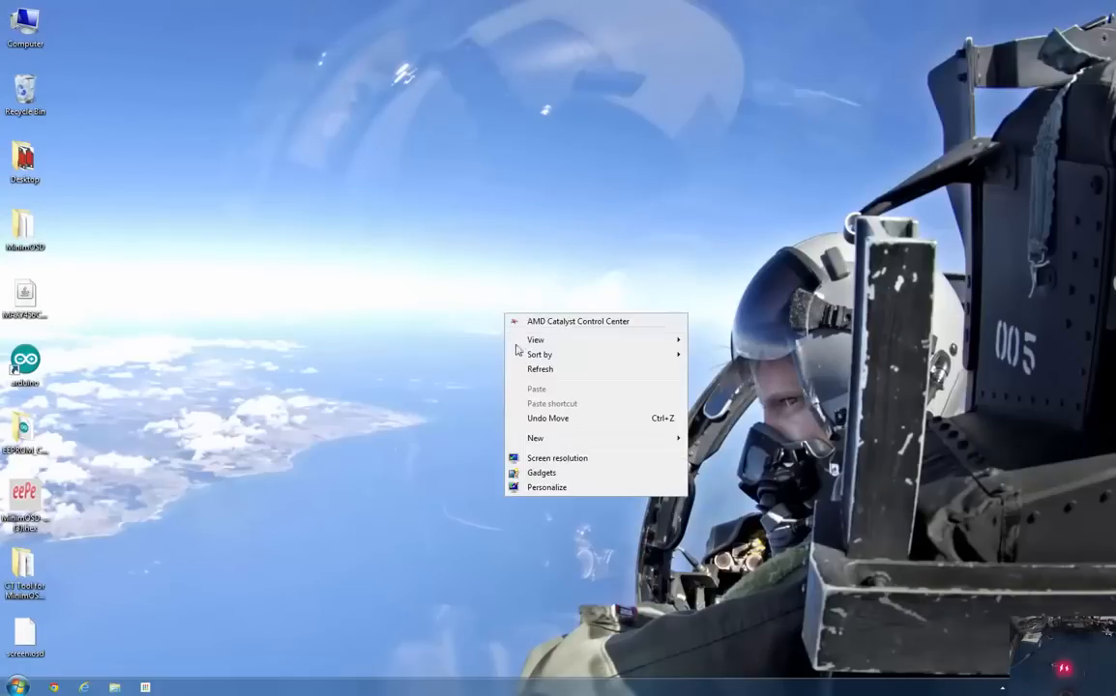
pyautogui.click(529, 372)
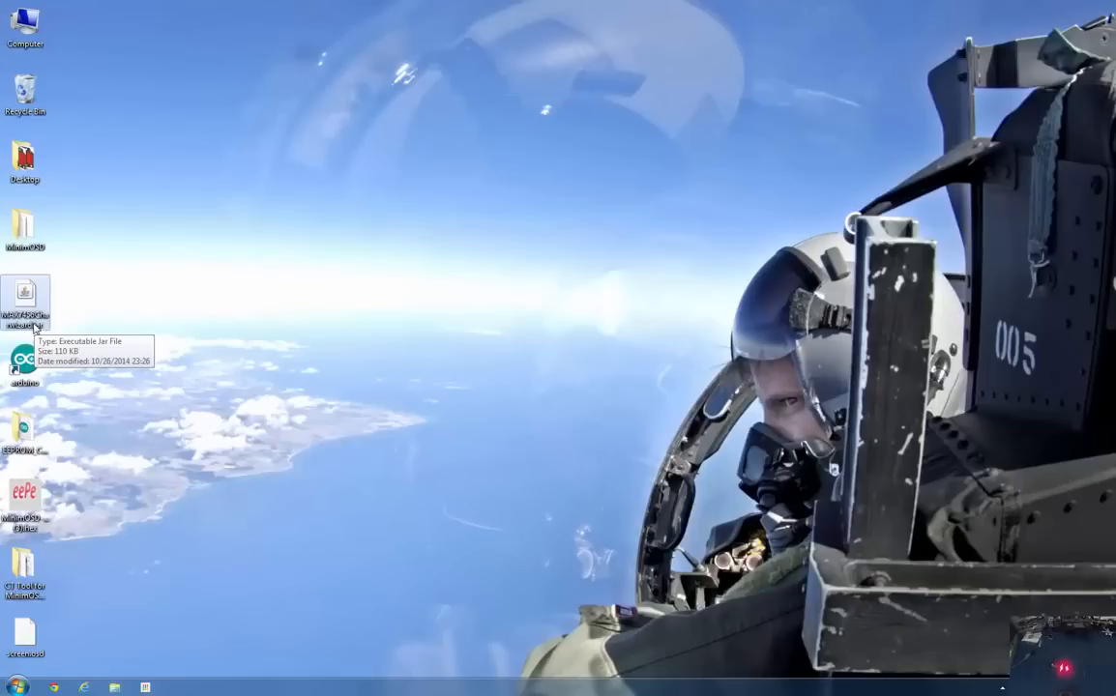
pyautogui.rightClick(226, 282)
pyautogui.click(249, 332)
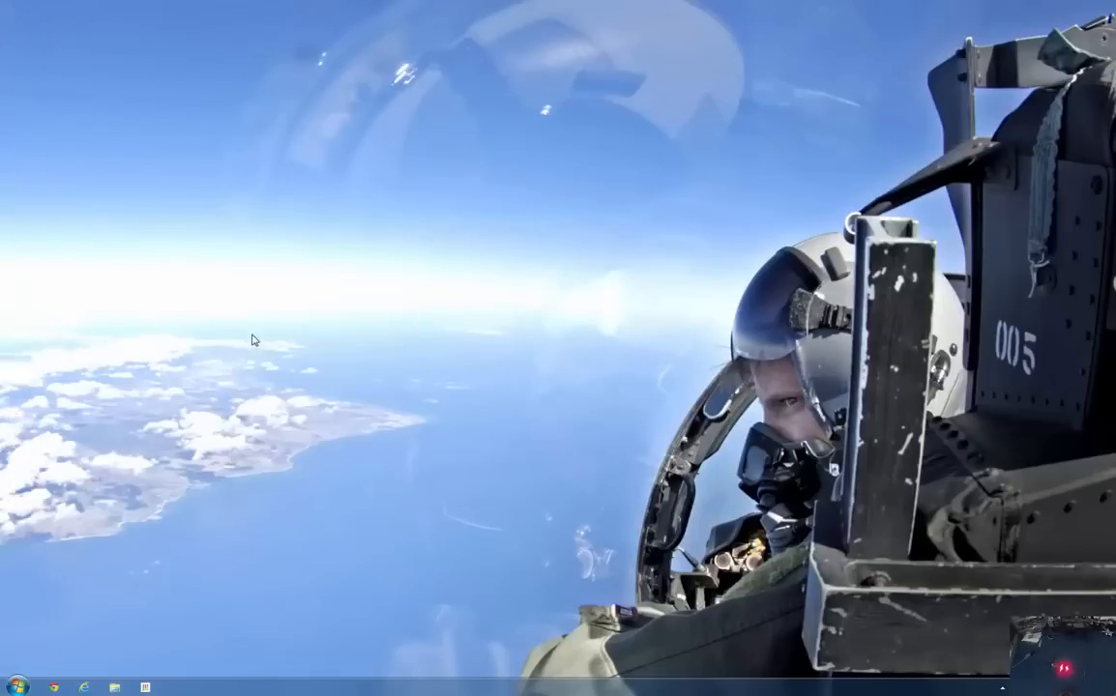
pyautogui.rightClick(228, 316)
pyautogui.click(257, 365)
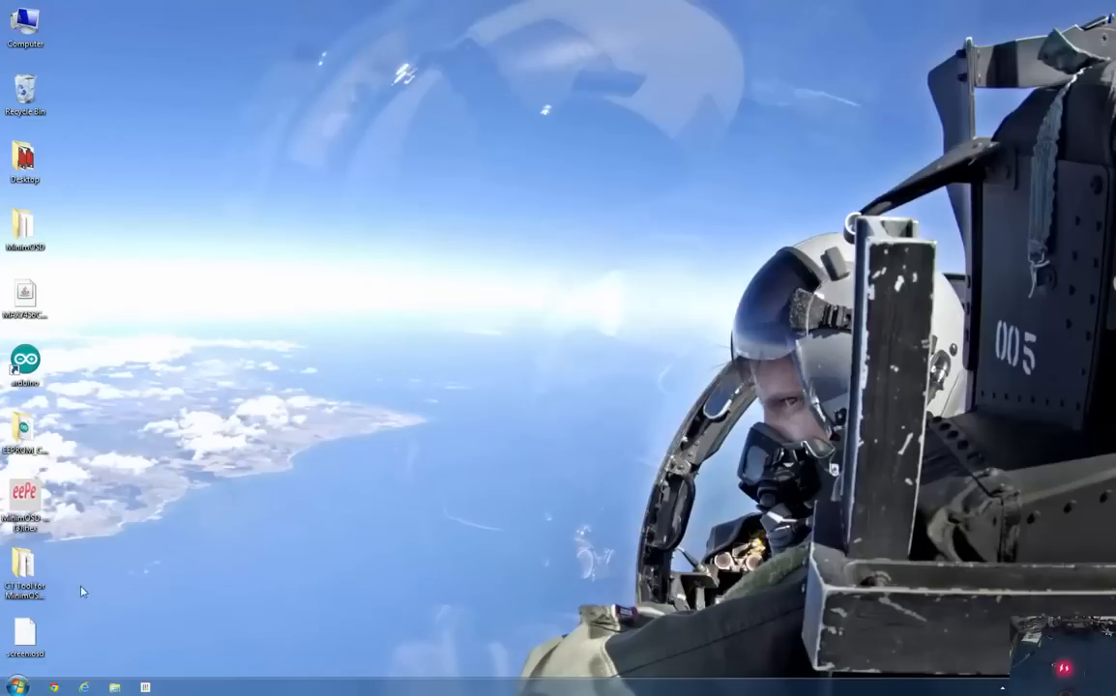
# - Open the CT Tool for MinimOSD Extra folder on the desktop and locate the MinimOSD_2.4.0.0.mcm charset file
pyautogui.click(33, 564)
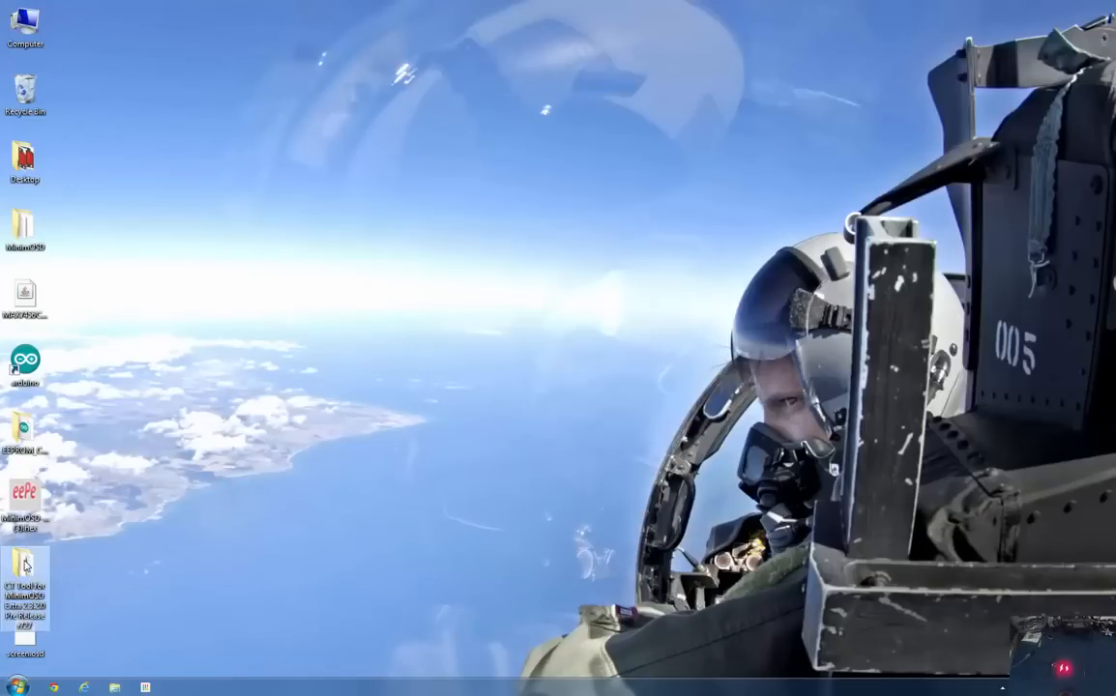
pyautogui.doubleClick(26, 566)
pyautogui.doubleClick(626, 39)
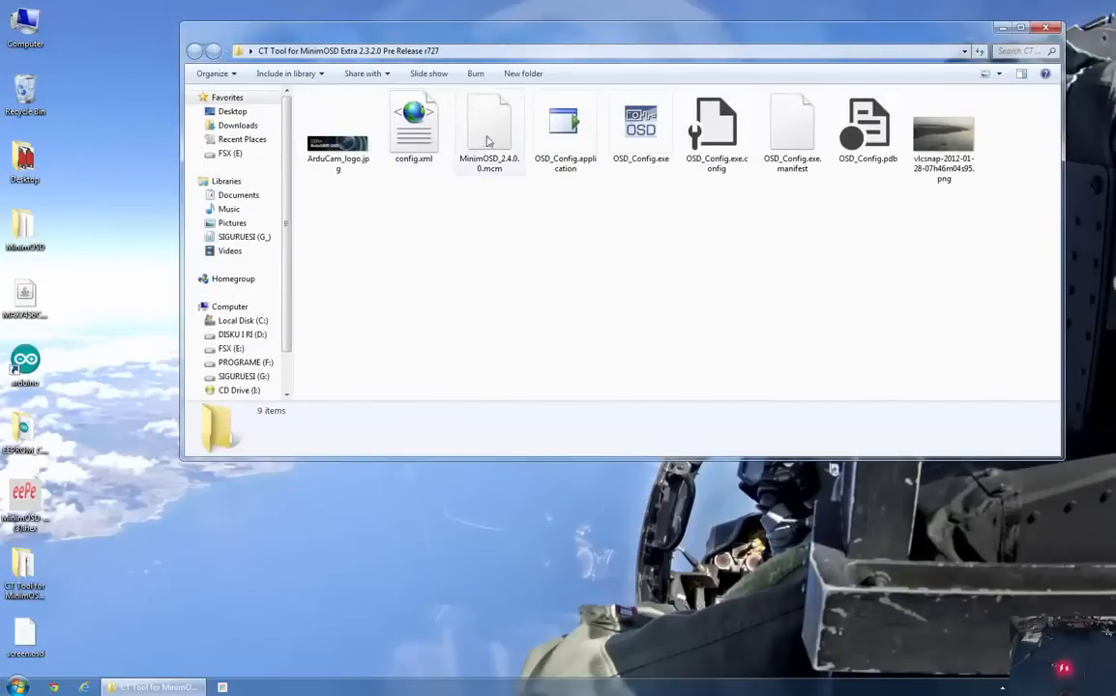
pyautogui.click(499, 169)
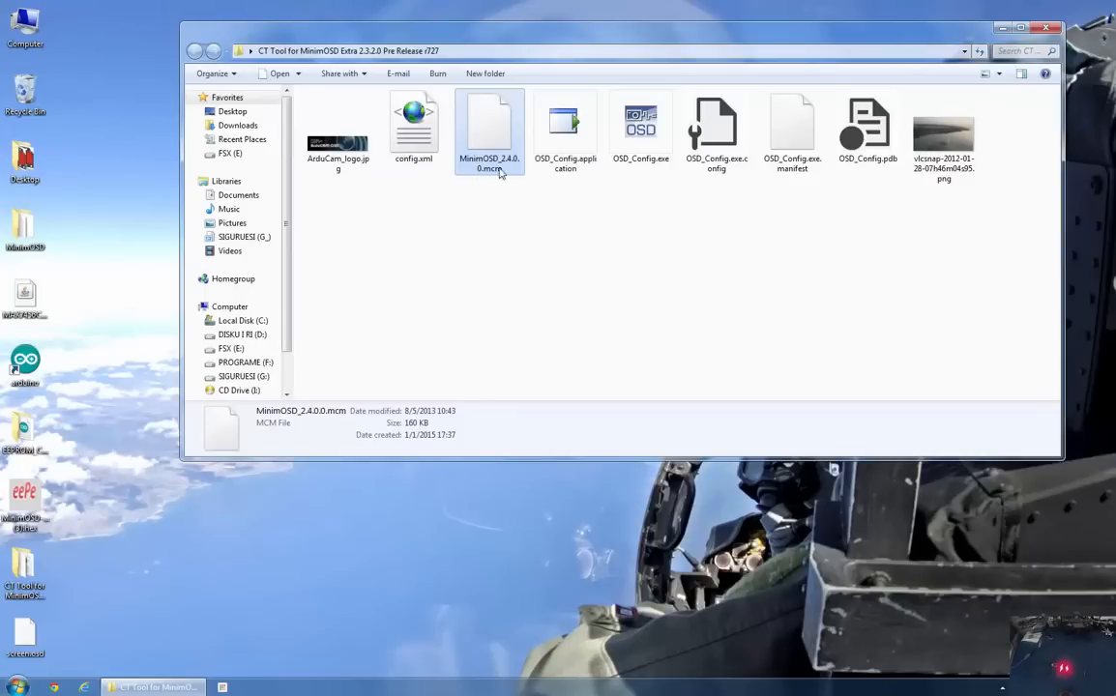
pyautogui.click(503, 164)
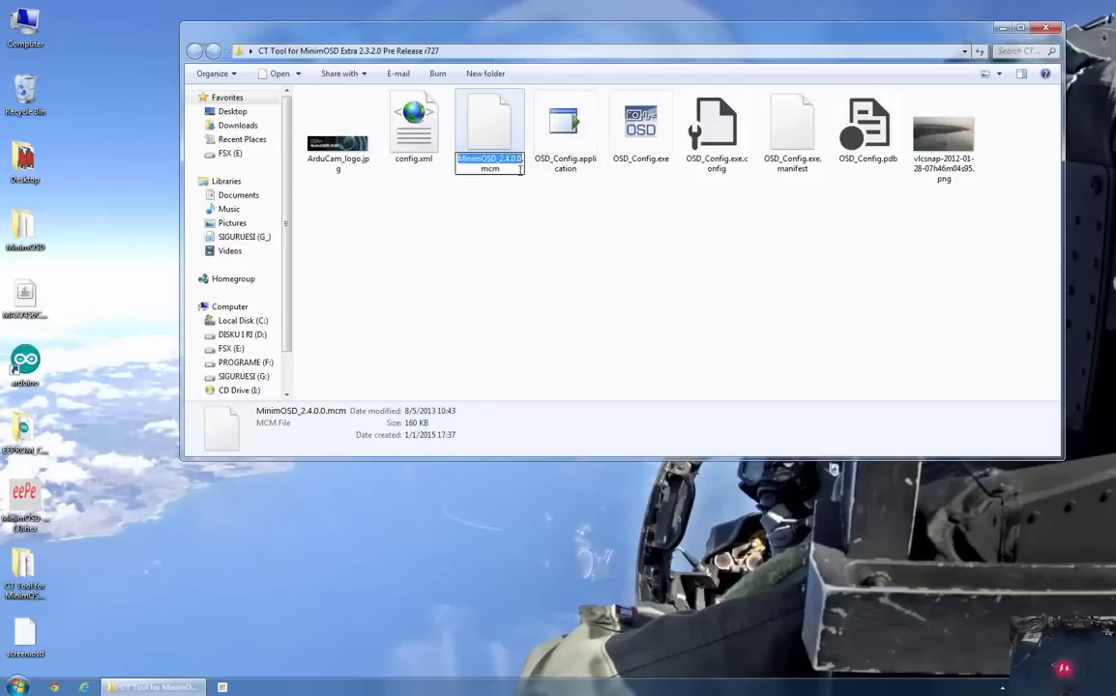
pyautogui.click(554, 235)
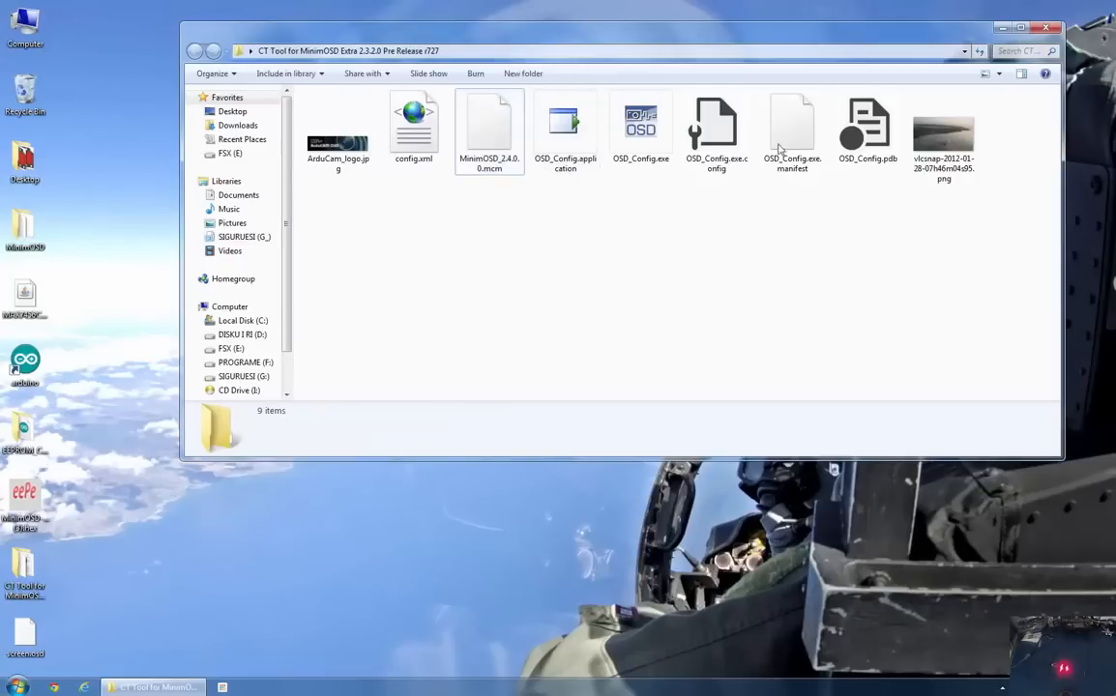
# - Run OSD_Config.exe and view the Panel 1 layout alongside the MinimOSD_2.4.0.0.mcm file in the folder
pyautogui.doubleClick(647, 132)
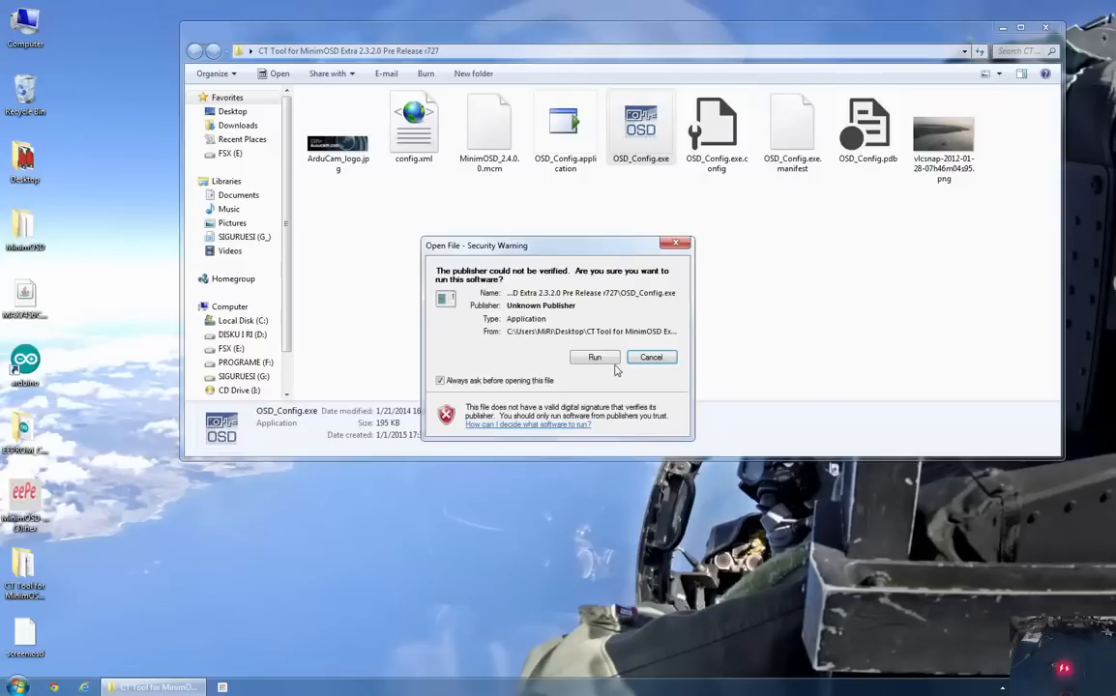
pyautogui.click(601, 358)
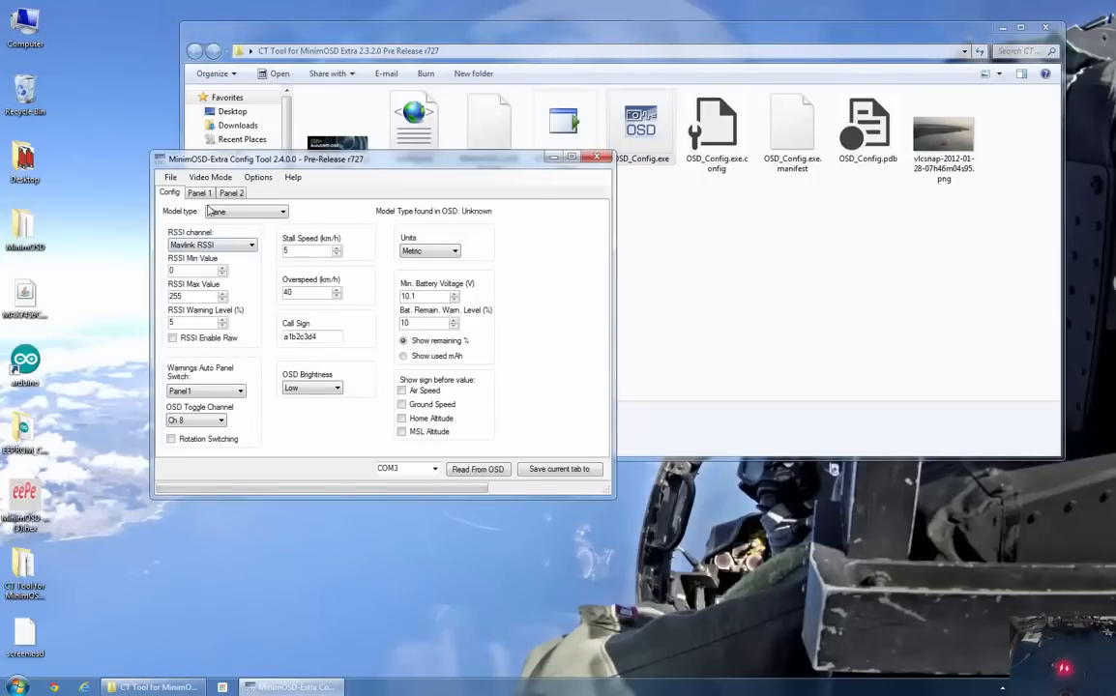
pyautogui.click(194, 194)
pyautogui.moveTo(211, 160); pyautogui.dragTo(573, 213)
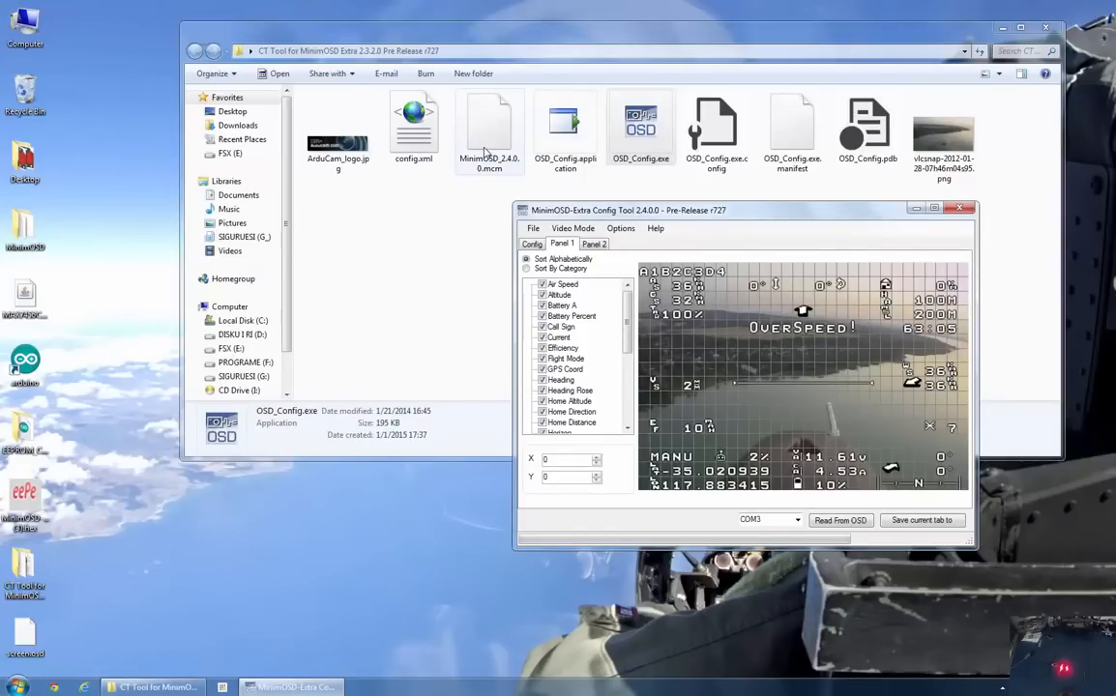
pyautogui.click(486, 152)
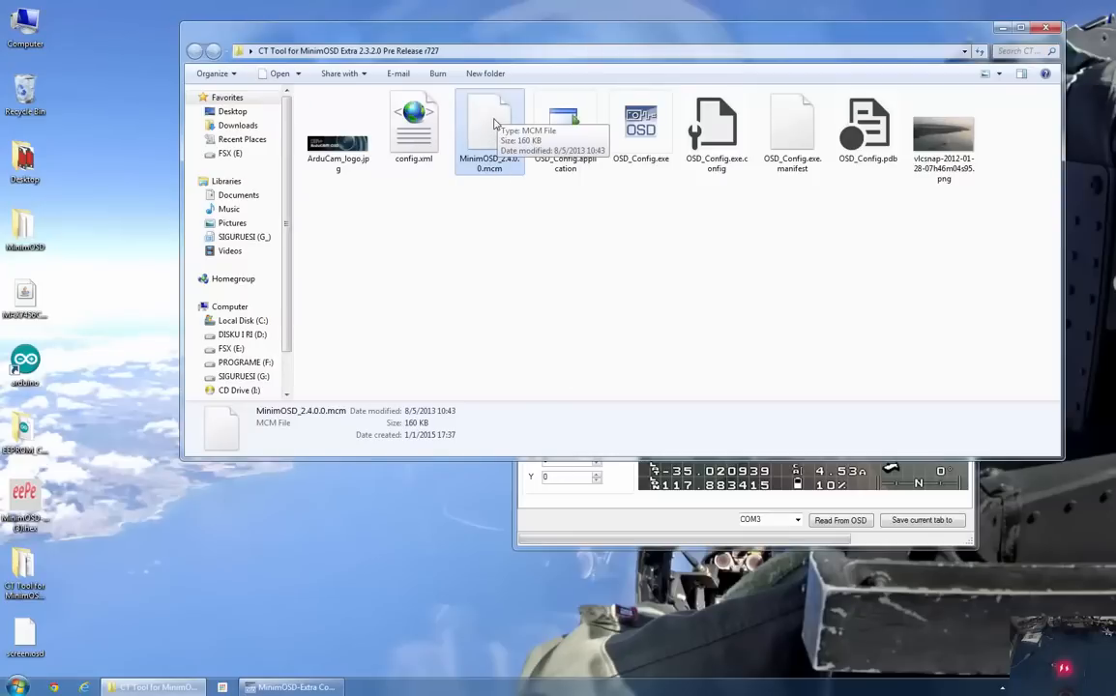
pyautogui.click(533, 468)
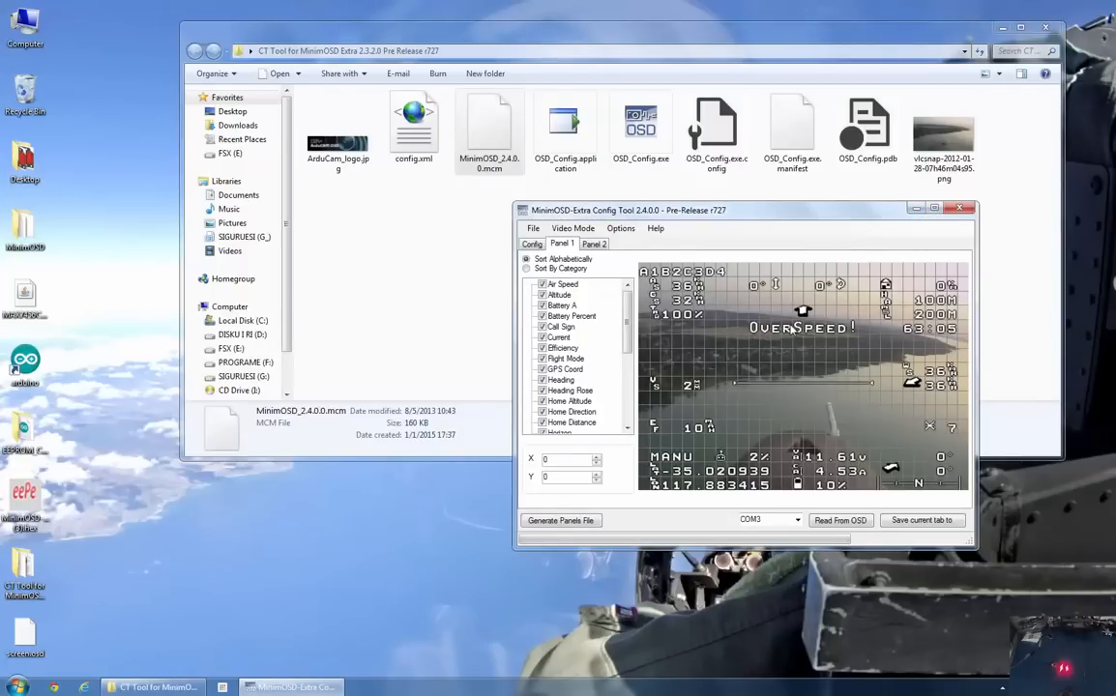
pyautogui.moveTo(779, 206); pyautogui.dragTo(677, 336)
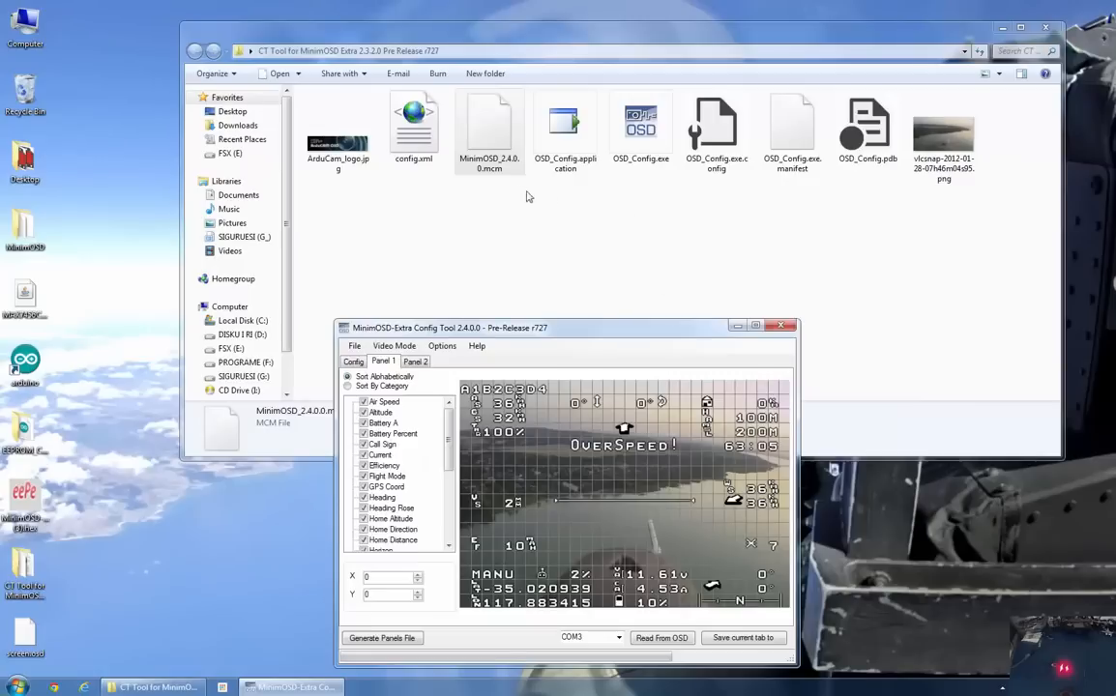
# - Launch the MAX7456 MCM Wizard from the desktop and close the MinimOSD-Extra Config Tool
pyautogui.doubleClick(27, 303)
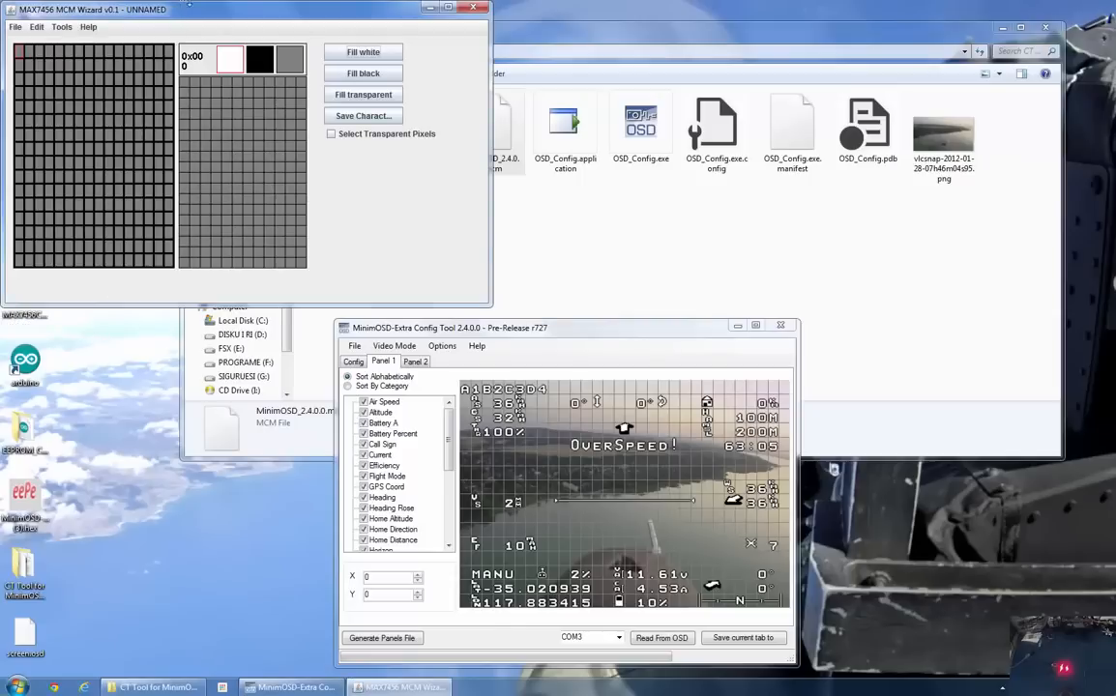
pyautogui.moveTo(192, 12); pyautogui.dragTo(788, 205)
pyautogui.moveTo(522, 327); pyautogui.dragTo(242, 328)
pyautogui.click(502, 328)
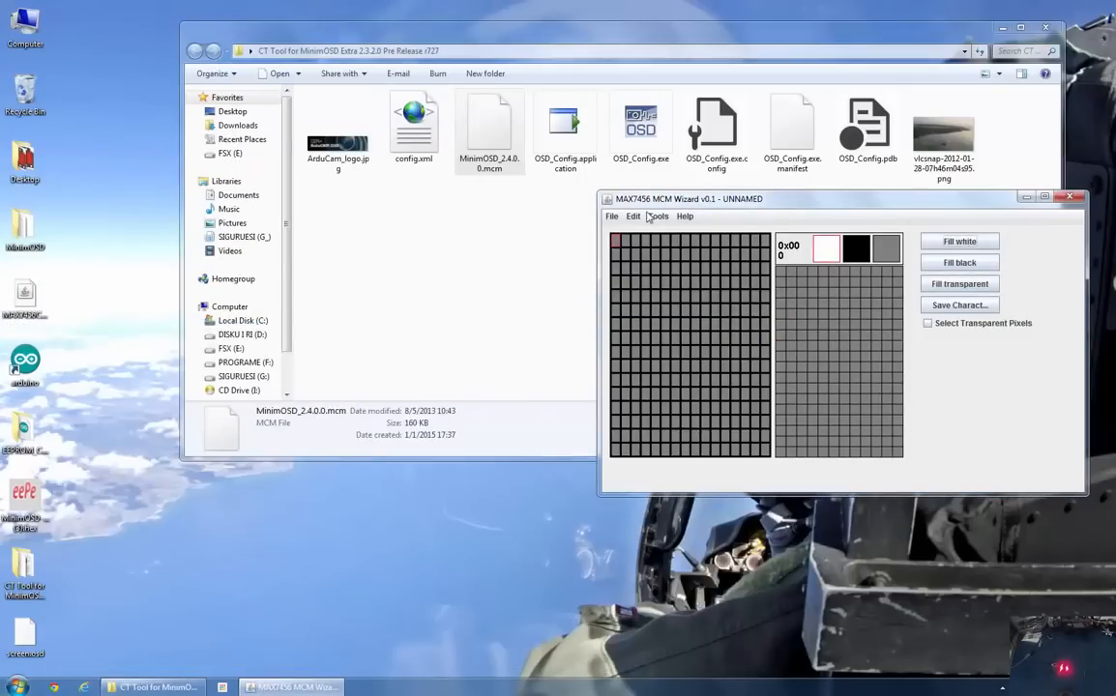
# - Open MinimOSD_2.4.0.0.mcm from the desktop's CT Tool folder in the MCM Wizard
pyautogui.click(611, 216)
pyautogui.click(619, 247)
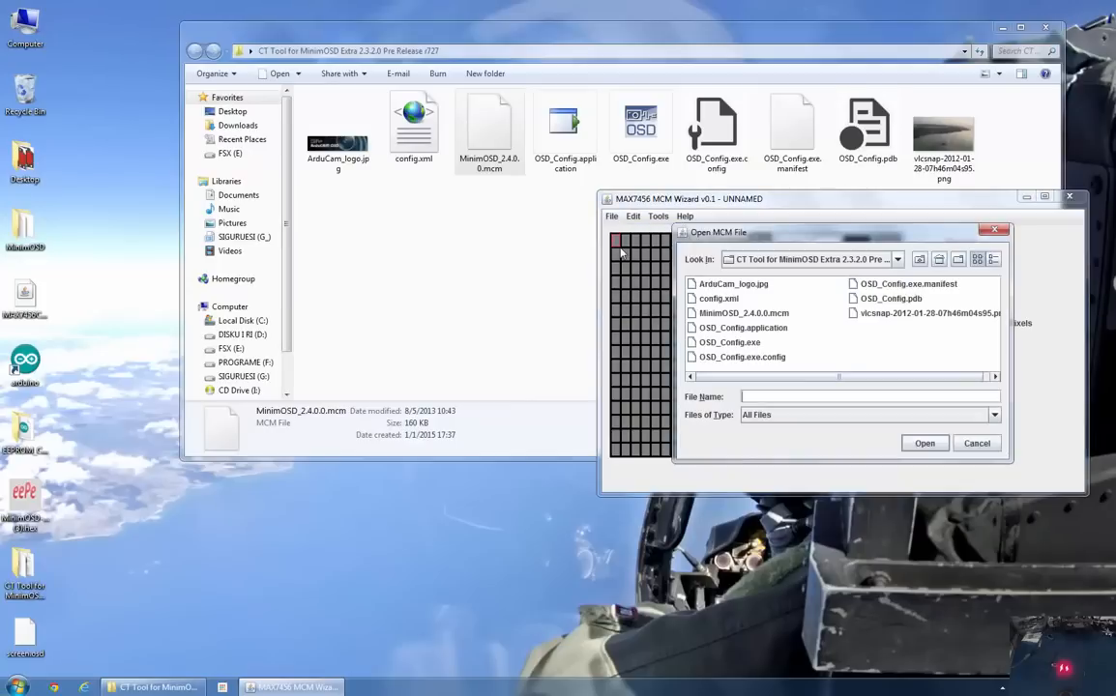
pyautogui.click(938, 259)
pyautogui.click(770, 358)
pyautogui.doubleClick(770, 358)
pyautogui.click(741, 315)
pyautogui.click(906, 444)
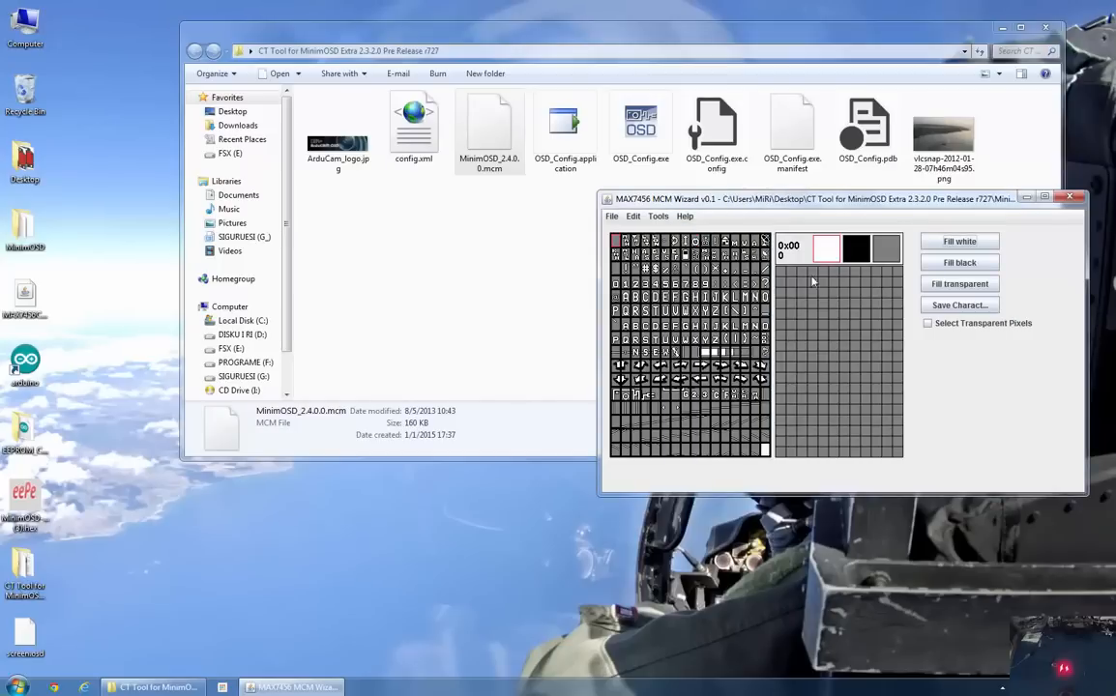
# - Examine the pixel shapes of the digits 0 to 9 in the stock charset
pyautogui.moveTo(711, 198); pyautogui.dragTo(646, 229)
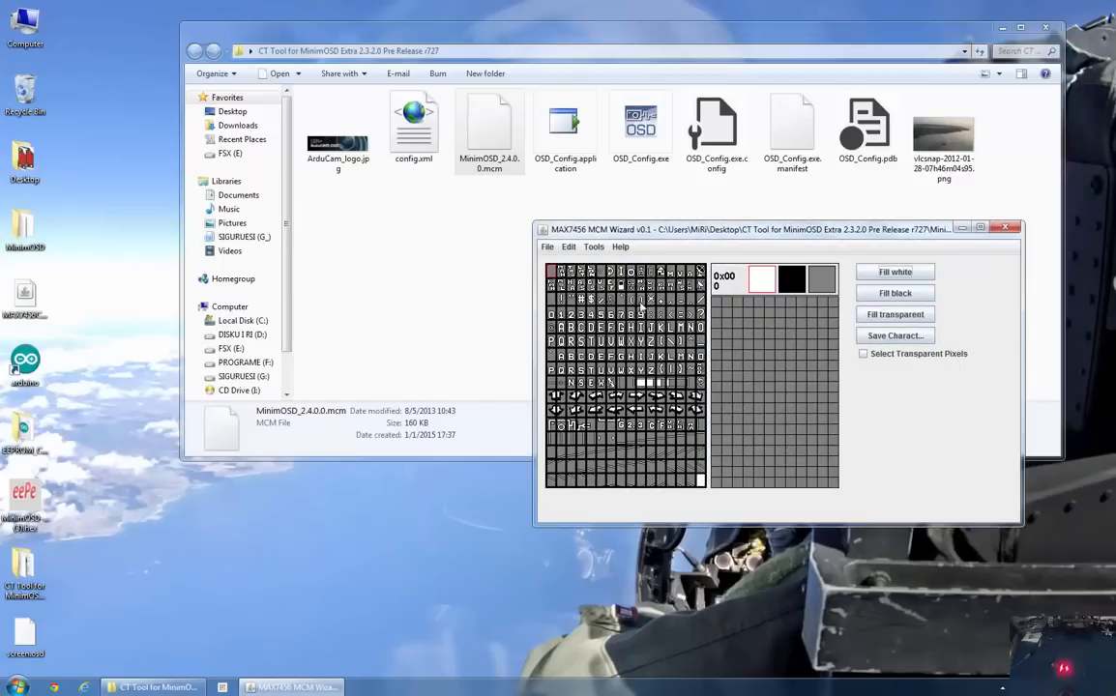
pyautogui.click(552, 315)
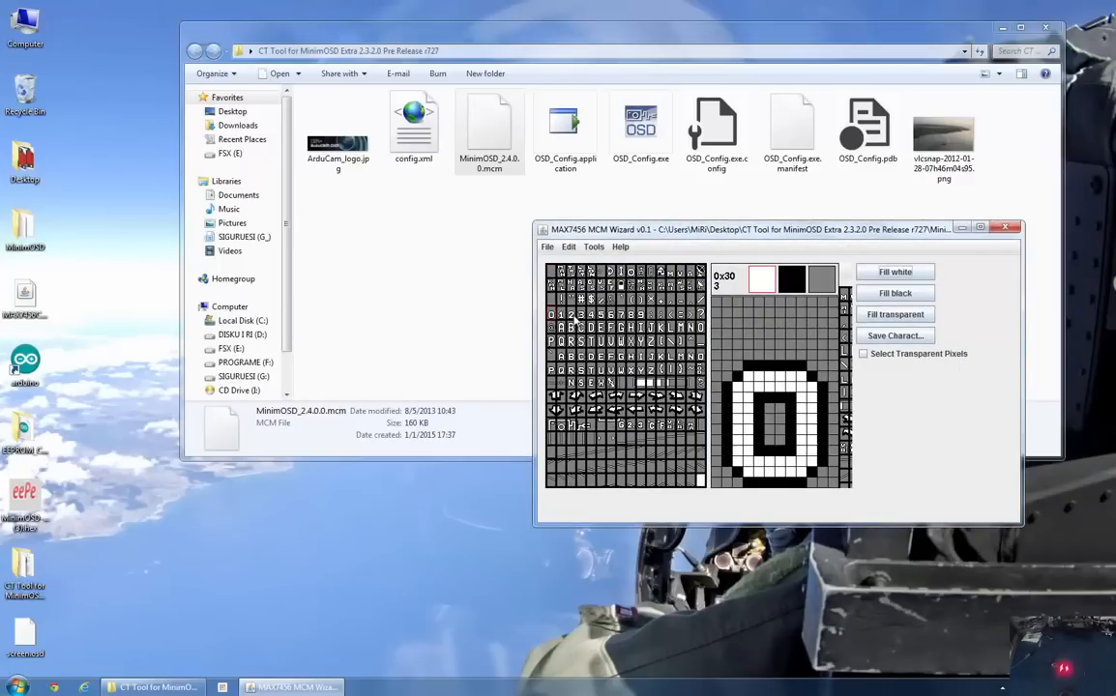
pyautogui.click(572, 314)
pyautogui.click(591, 315)
pyautogui.click(600, 314)
pyautogui.click(611, 314)
pyautogui.click(630, 314)
pyautogui.click(641, 315)
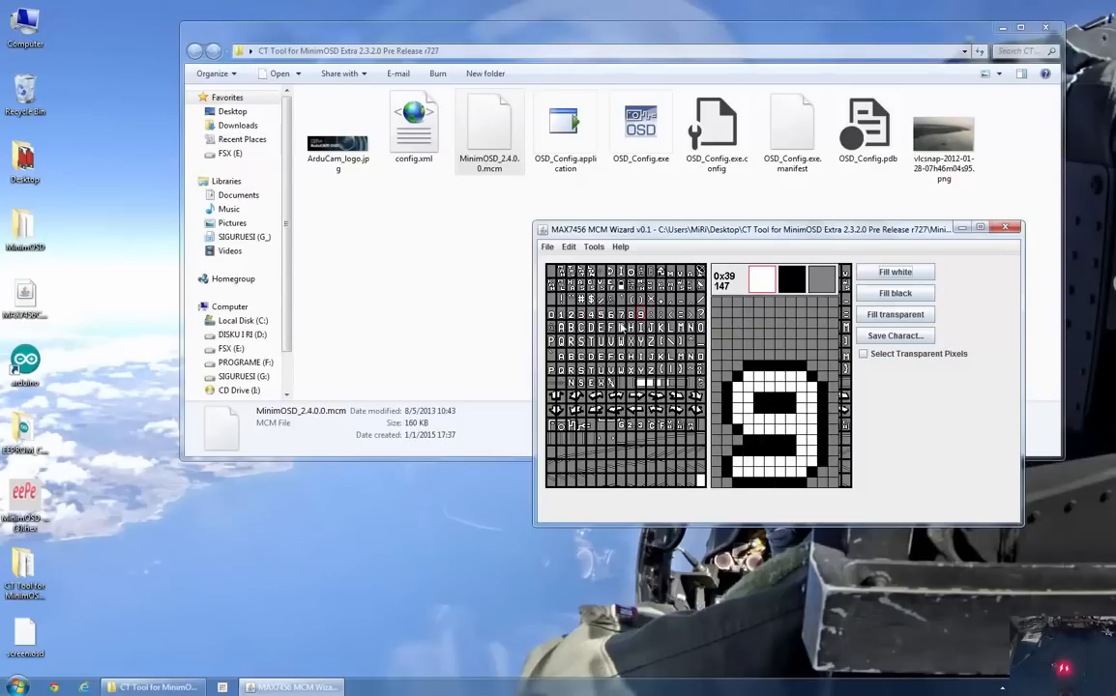
pyautogui.click(553, 314)
pyautogui.click(562, 314)
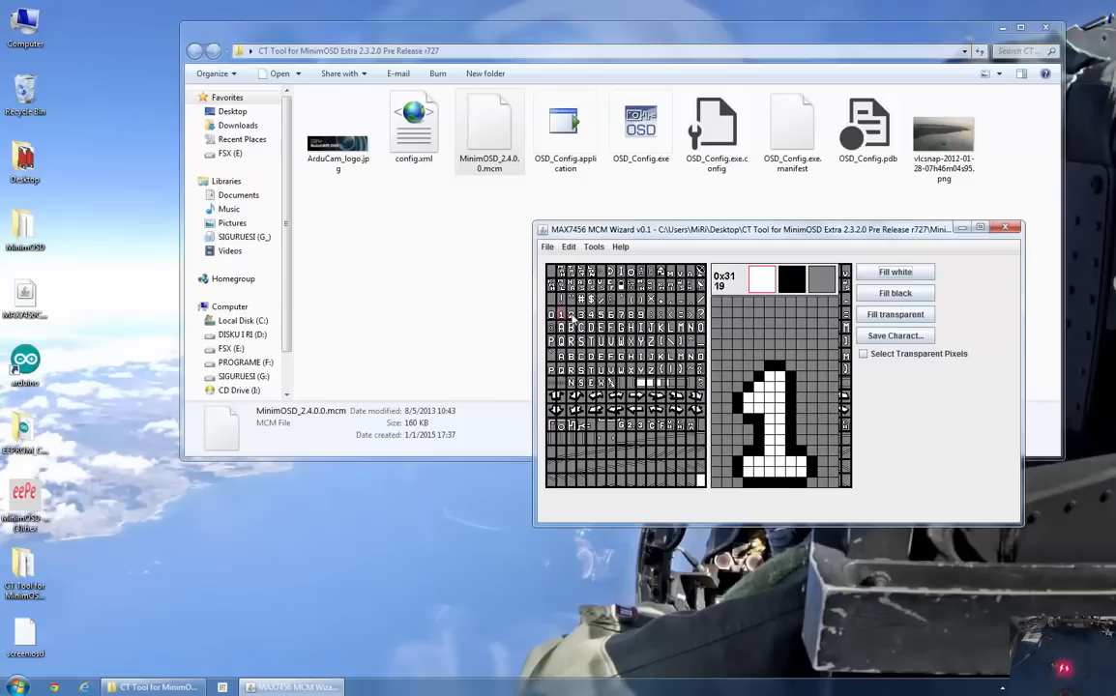
pyautogui.click(571, 315)
pyautogui.click(581, 314)
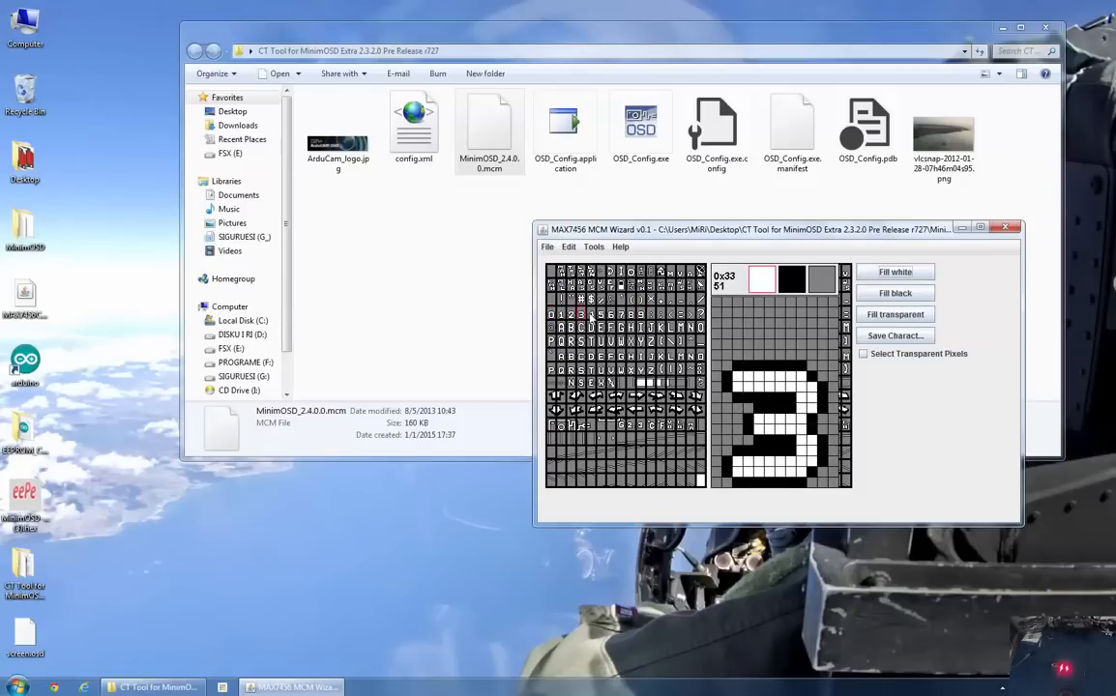
pyautogui.click(591, 314)
pyautogui.click(601, 314)
pyautogui.click(610, 315)
pyautogui.click(620, 314)
pyautogui.click(630, 314)
pyautogui.click(639, 315)
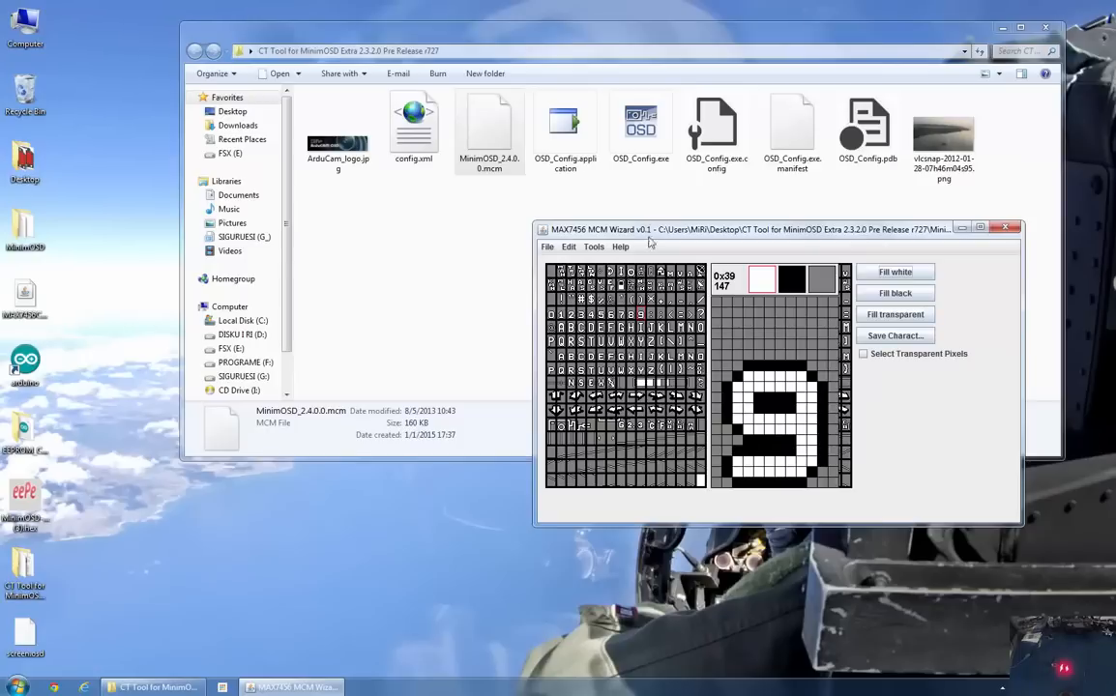
pyautogui.moveTo(670, 221); pyautogui.dragTo(710, 214)
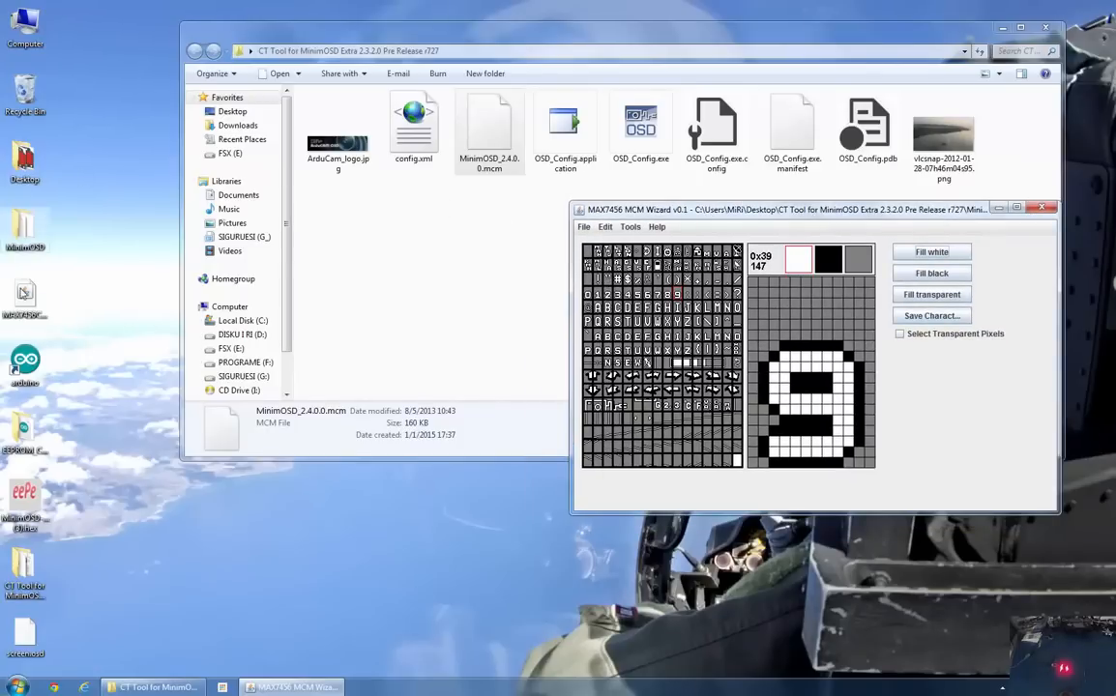
# - Start a second MAX7456 MCM Wizard and look through the custom charset files in the desktop's MinimOSD folder
pyautogui.click(24, 295)
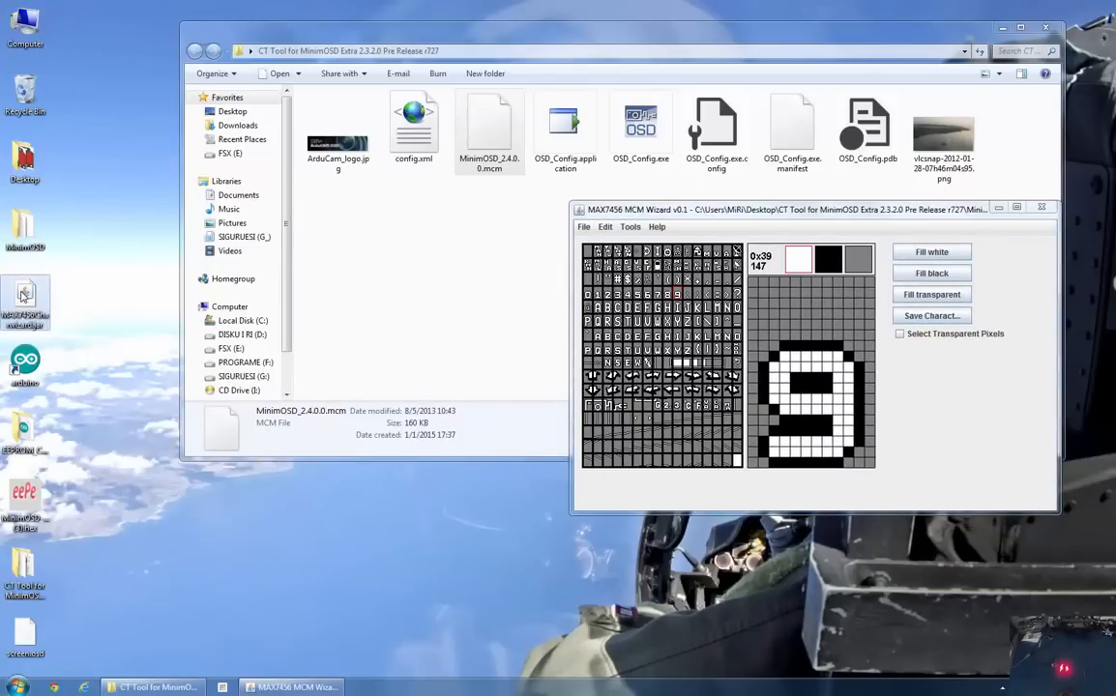
pyautogui.click(29, 224)
pyautogui.doubleClick(29, 224)
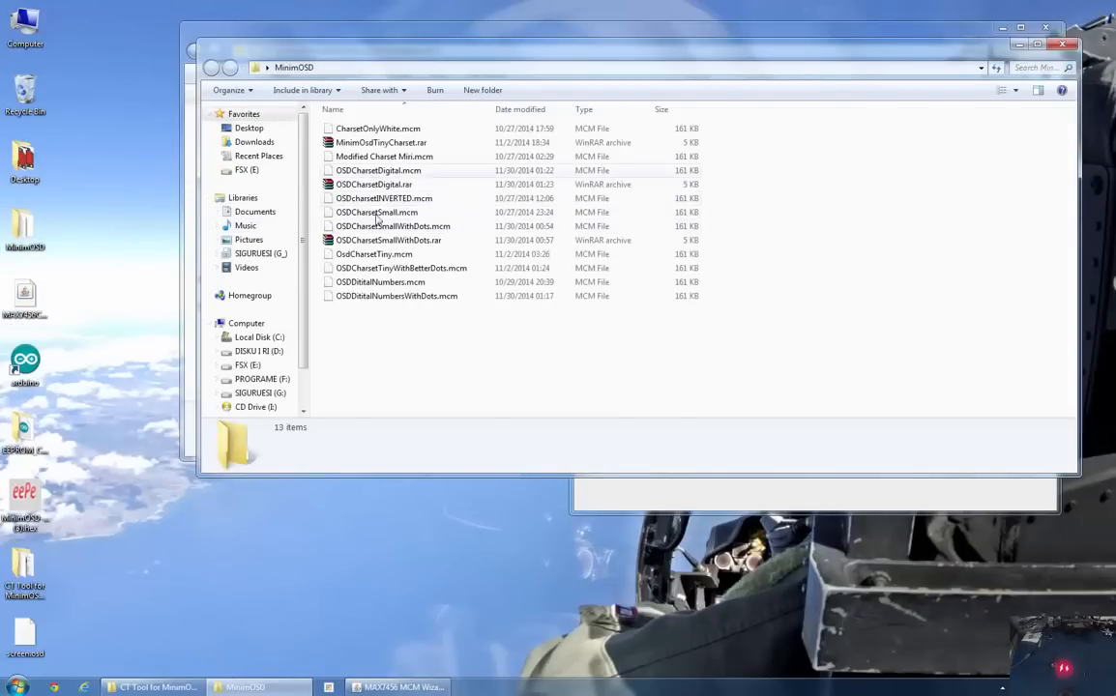
pyautogui.moveTo(537, 49); pyautogui.dragTo(614, 60)
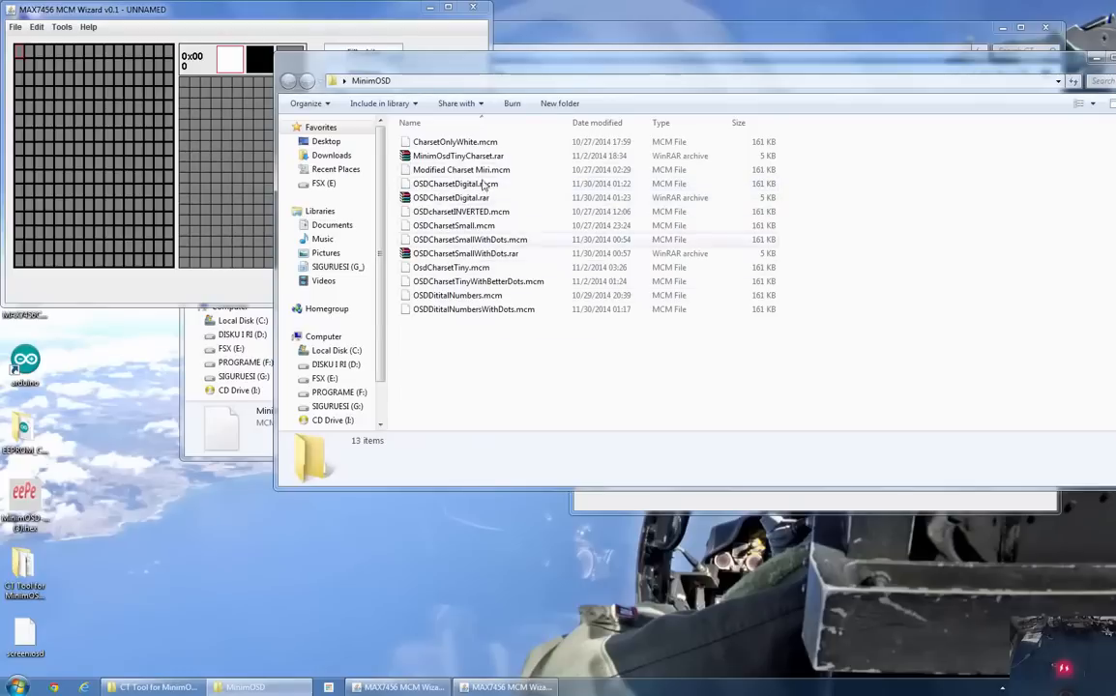
pyautogui.moveTo(1104, 67); pyautogui.dragTo(1050, 74)
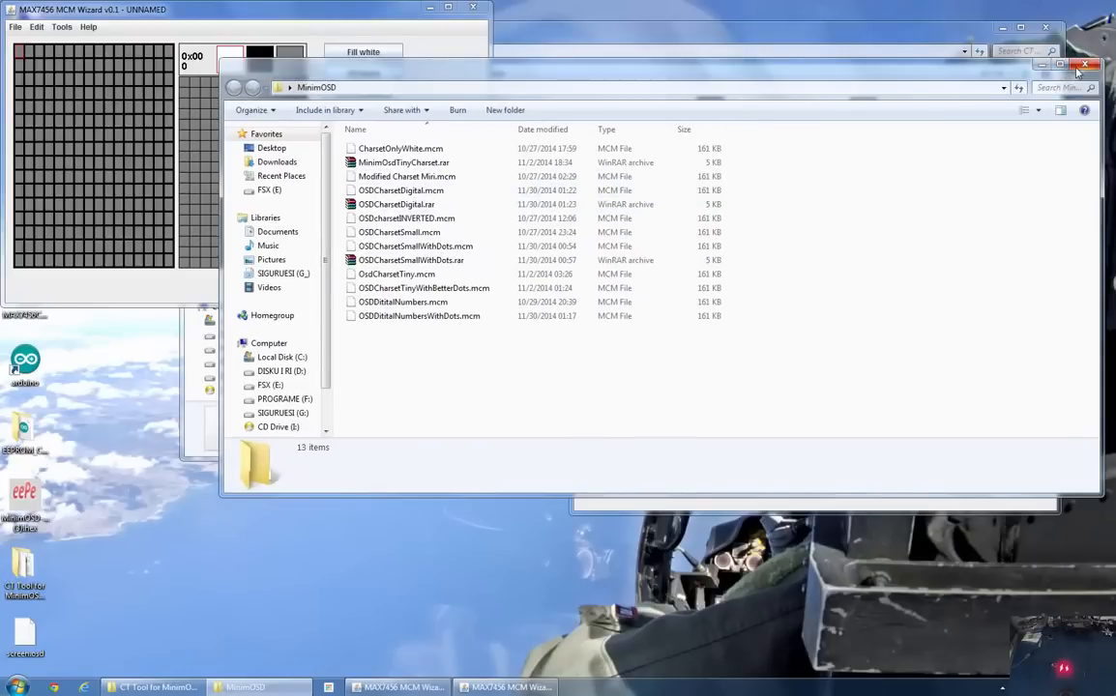
pyautogui.click(1083, 67)
# - Open OSDDititalNumbersWithDots.mcm from the desktop's MinimOSD folder in the second MCM Wizard
pyautogui.moveTo(133, 9); pyautogui.dragTo(227, 29)
pyautogui.click(109, 46)
pyautogui.click(123, 80)
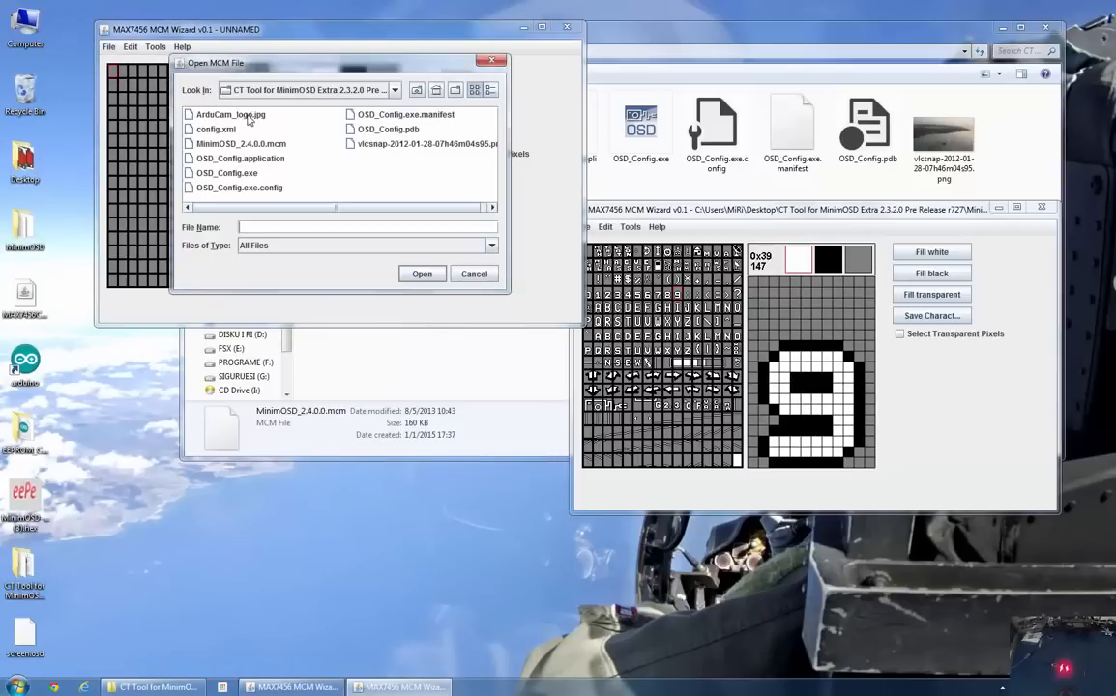
pyautogui.click(436, 89)
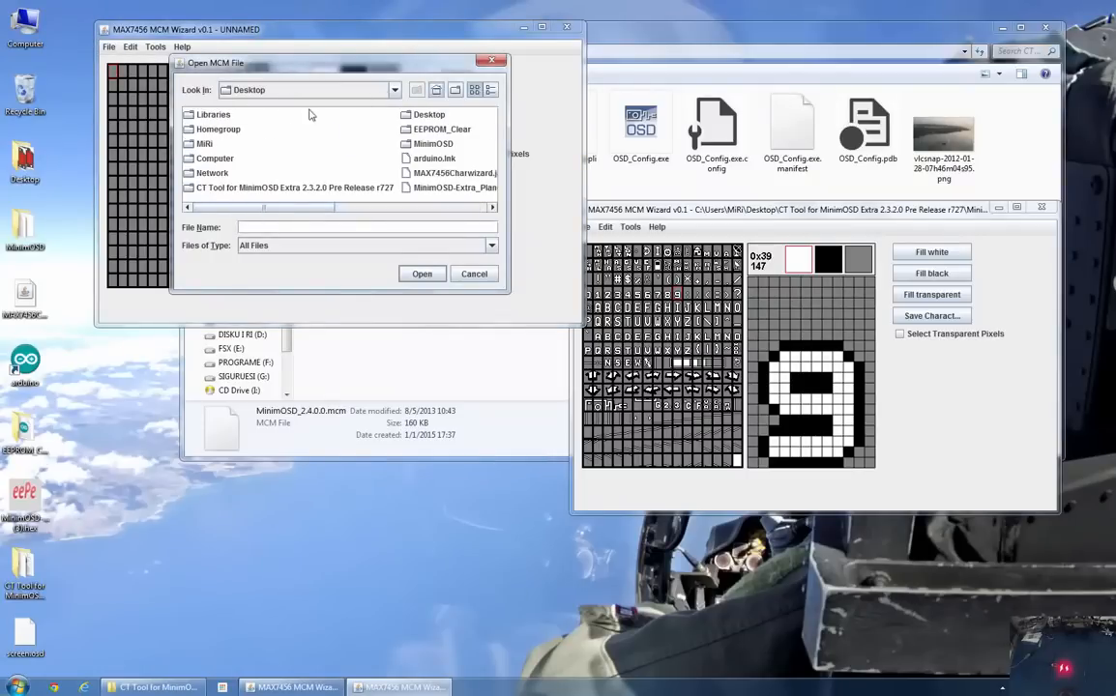
pyautogui.click(203, 157)
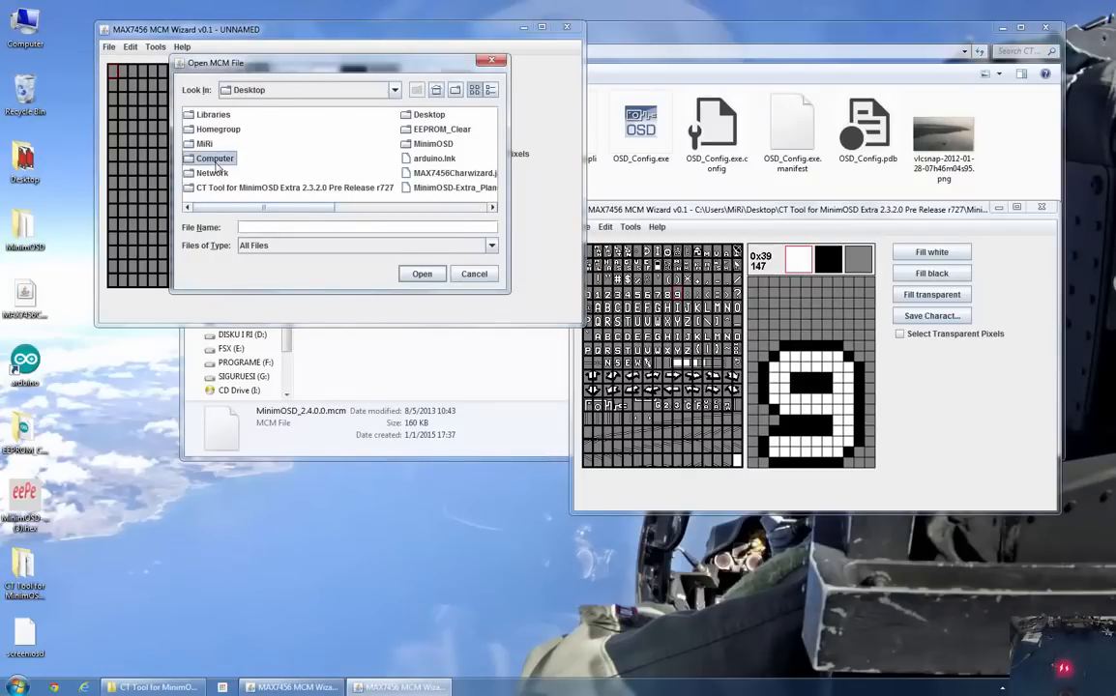
pyautogui.click(419, 143)
pyautogui.doubleClick(418, 143)
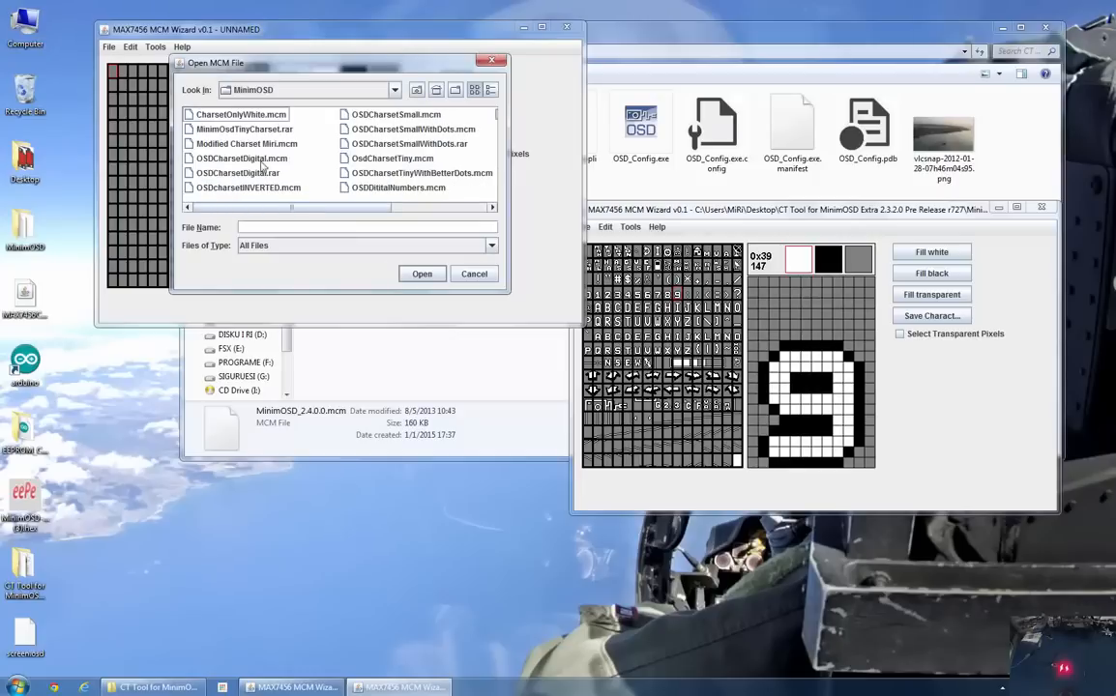
pyautogui.moveTo(290, 206); pyautogui.dragTo(385, 201)
pyautogui.click(346, 108)
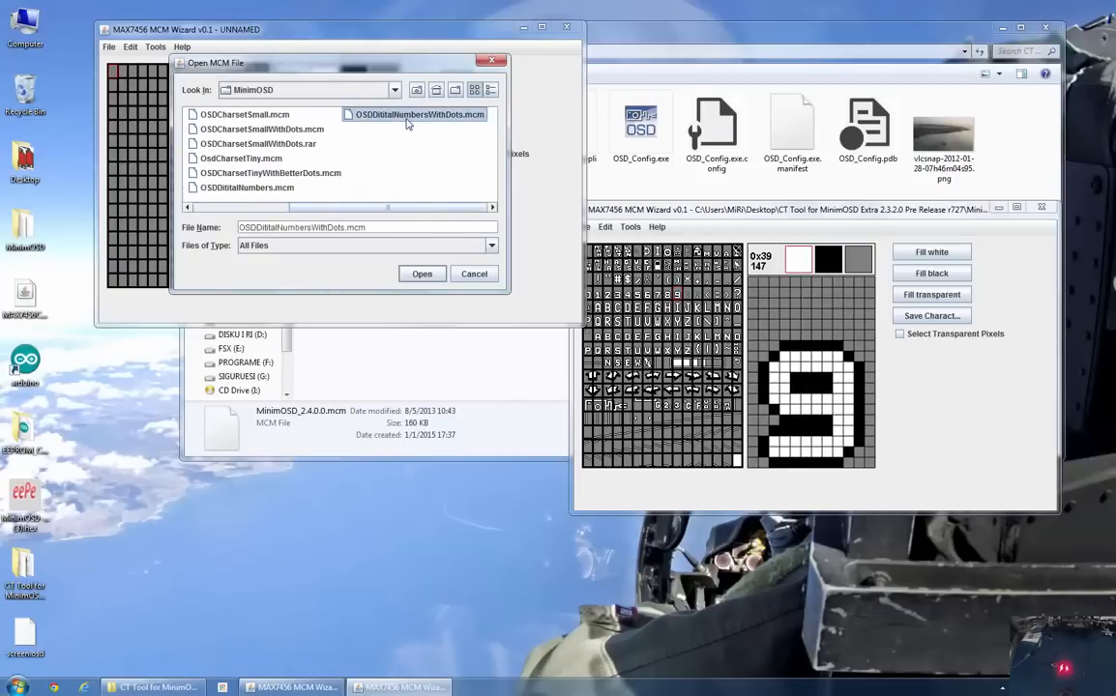
pyautogui.click(421, 273)
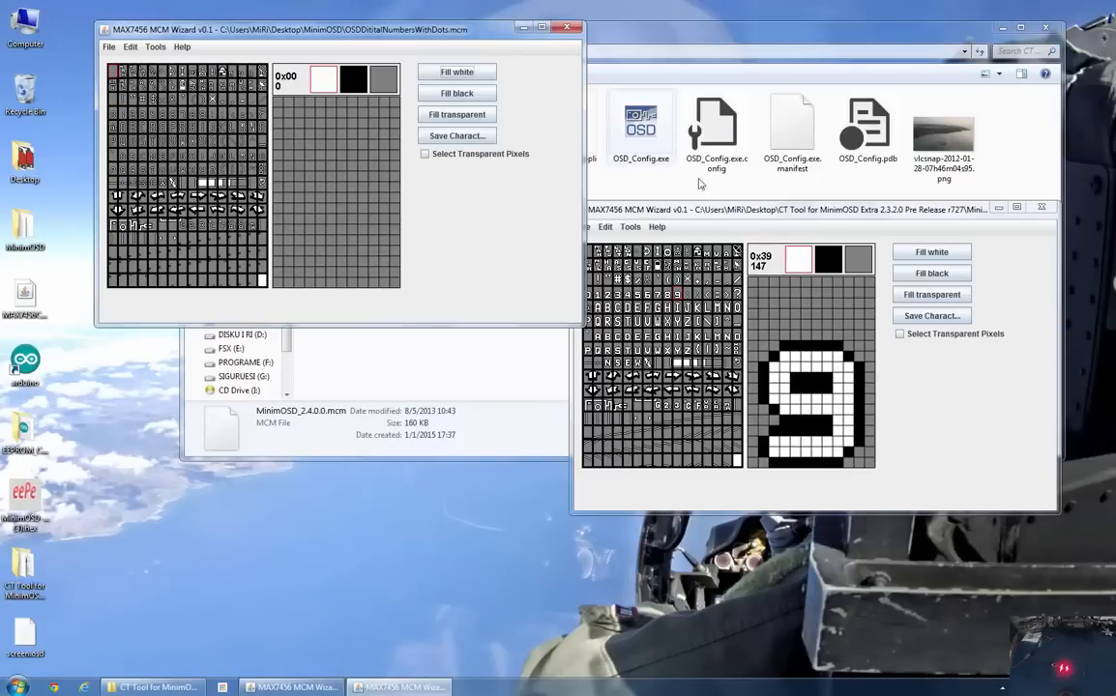
# - Place the two wizards side by side and compare the capital A (0x41) in both charsets
pyautogui.moveTo(697, 213); pyautogui.dragTo(710, 53)
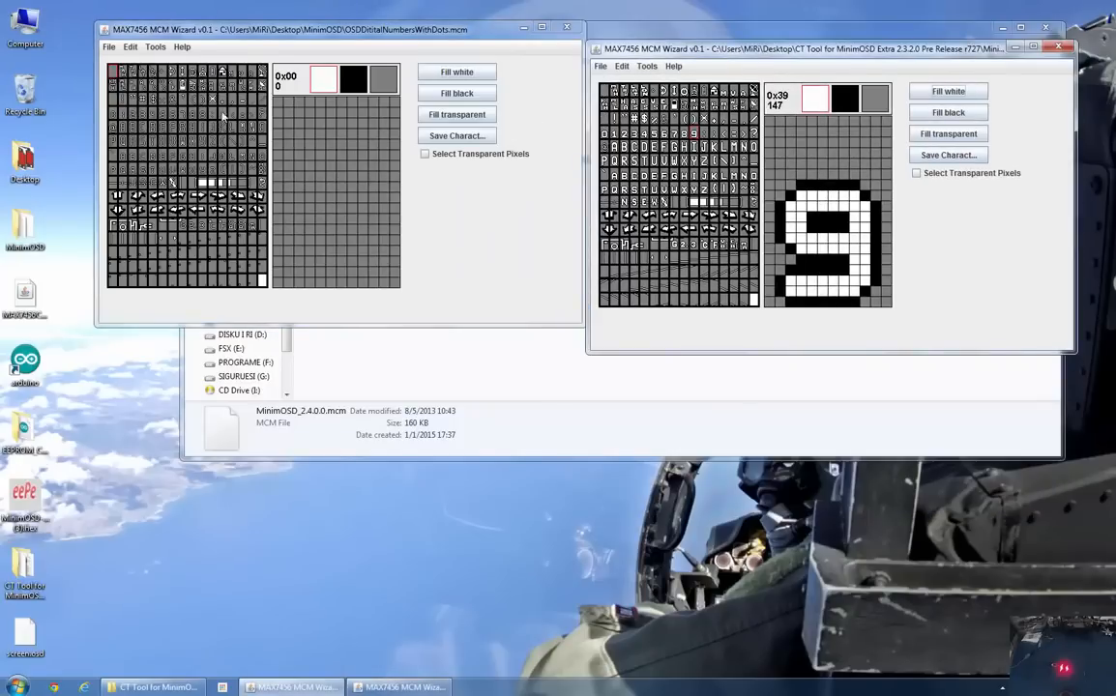
pyautogui.click(116, 126)
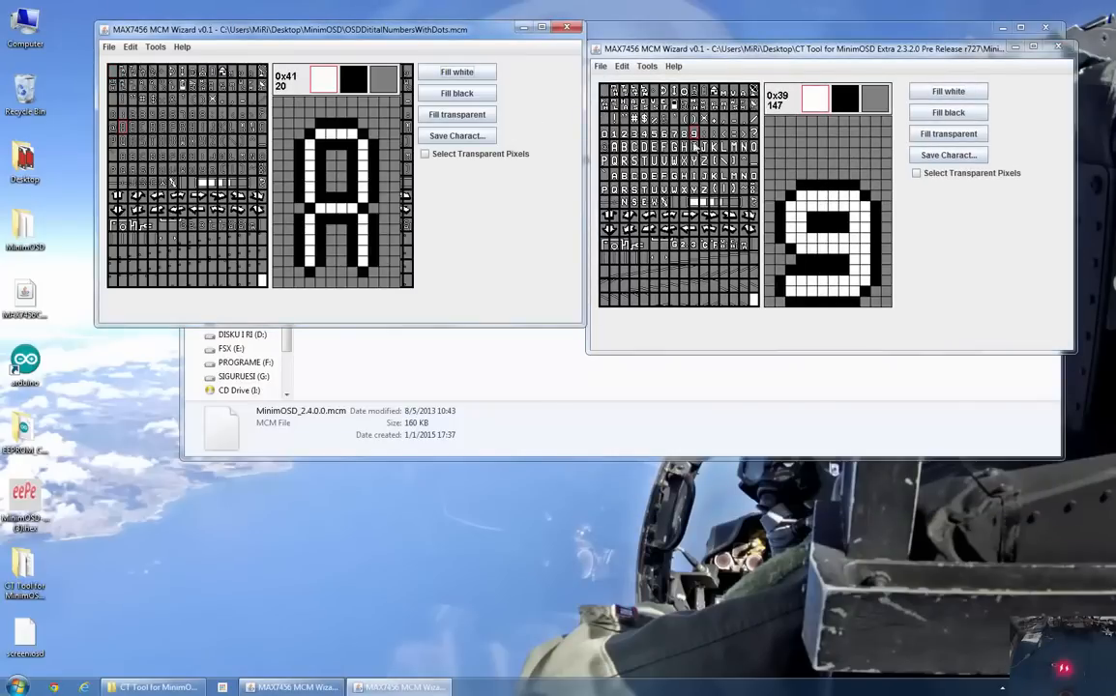
pyautogui.click(615, 151)
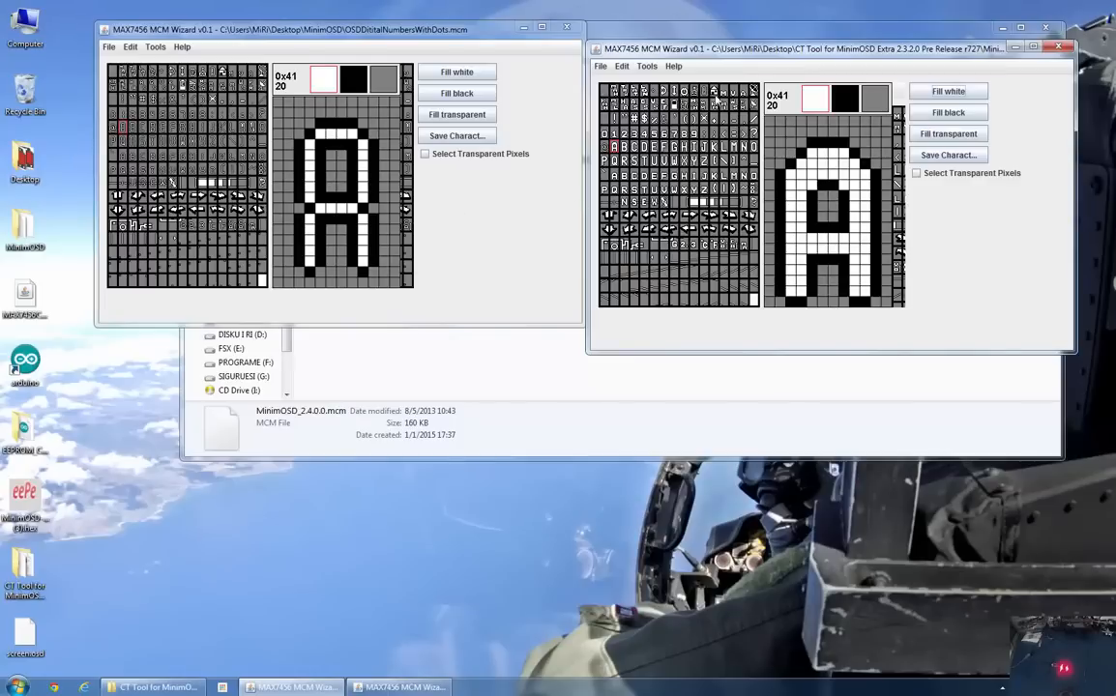
pyautogui.moveTo(728, 53); pyautogui.dragTo(746, 45)
pyautogui.moveTo(418, 29); pyautogui.dragTo(545, 66)
pyautogui.moveTo(674, 41); pyautogui.dragTo(654, 55)
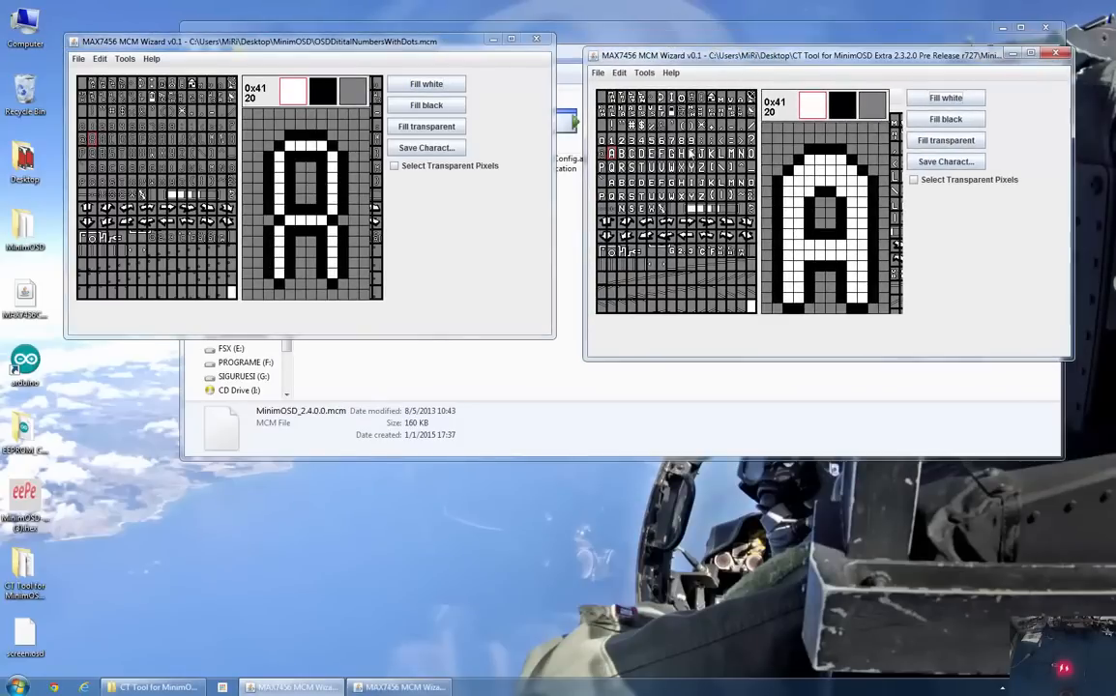
# - Thin the white strokes of the small A (0x61) in the stock charset by painting their surplus pixels black
pyautogui.click(613, 182)
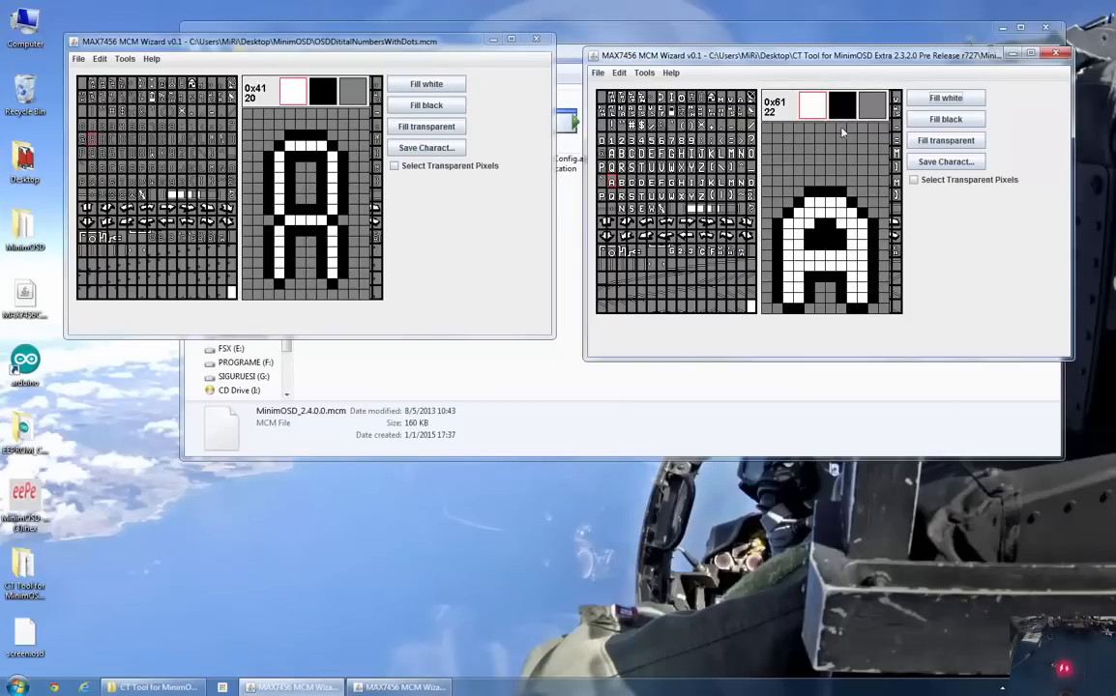
pyautogui.click(872, 106)
pyautogui.click(851, 109)
pyautogui.moveTo(840, 205)
pyautogui.mouseDown()
pyautogui.moveTo(798, 205)
pyautogui.moveTo(788, 291)
pyautogui.moveTo(851, 305)
pyautogui.moveTo(867, 267)
pyautogui.mouseUp()
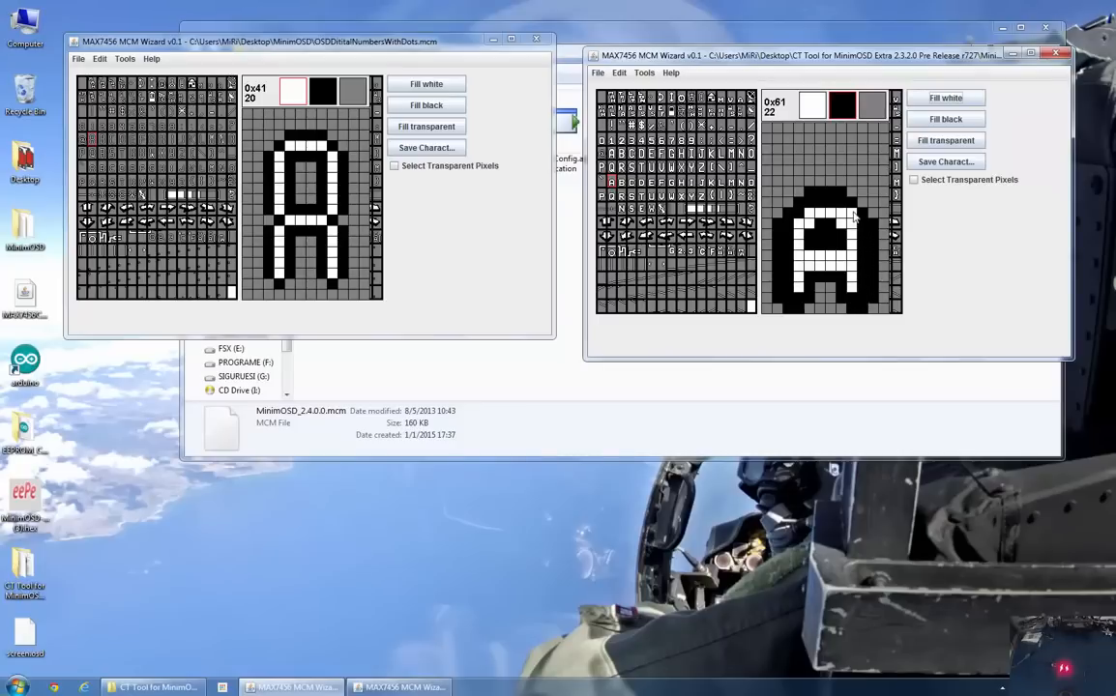
pyautogui.click(799, 223)
pyautogui.click(808, 214)
pyautogui.click(839, 213)
pyautogui.click(852, 224)
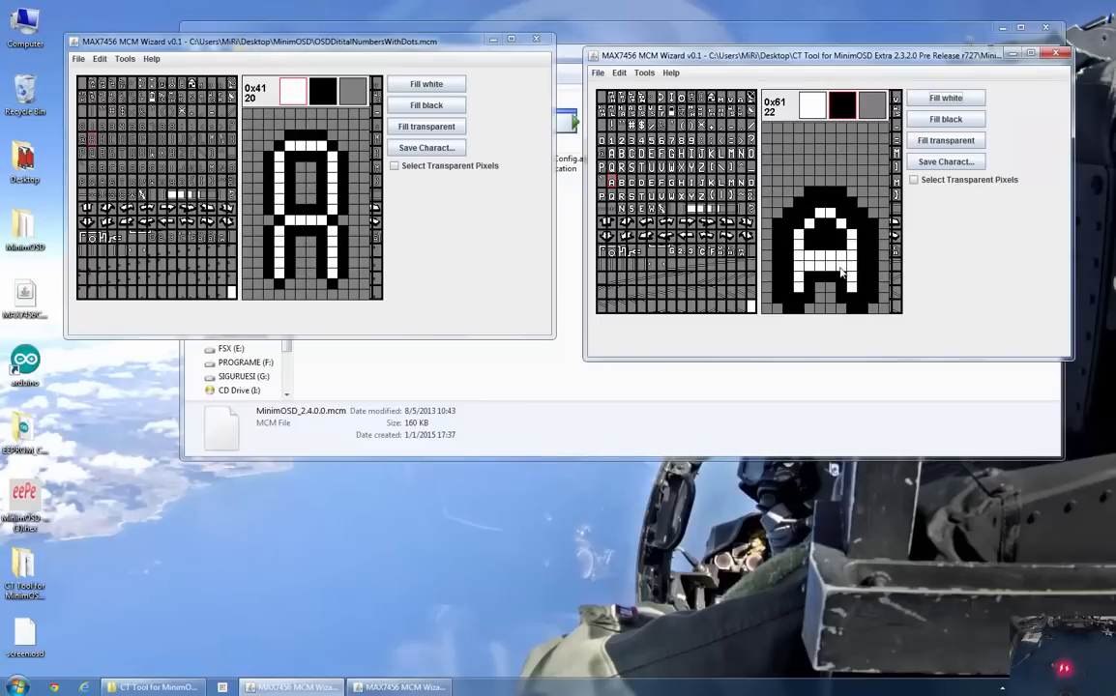
pyautogui.moveTo(840, 267); pyautogui.dragTo(811, 268)
# - Trim the surplus black outline around the thinned small A with transparent pixels
pyautogui.click(866, 109)
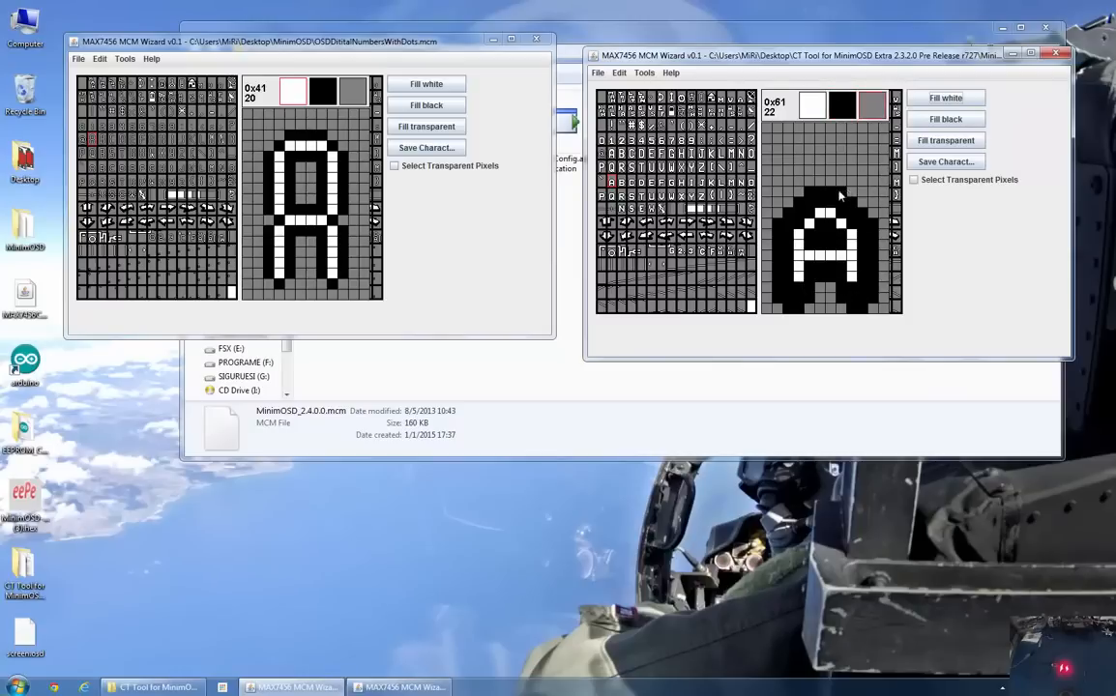
pyautogui.moveTo(845, 195); pyautogui.dragTo(802, 201)
pyautogui.click(812, 202)
pyautogui.moveTo(871, 226)
pyautogui.mouseDown()
pyautogui.moveTo(871, 310)
pyautogui.moveTo(786, 310)
pyautogui.moveTo(783, 223)
pyautogui.moveTo(791, 208)
pyautogui.moveTo(799, 214)
pyautogui.mouseUp()
pyautogui.click(798, 213)
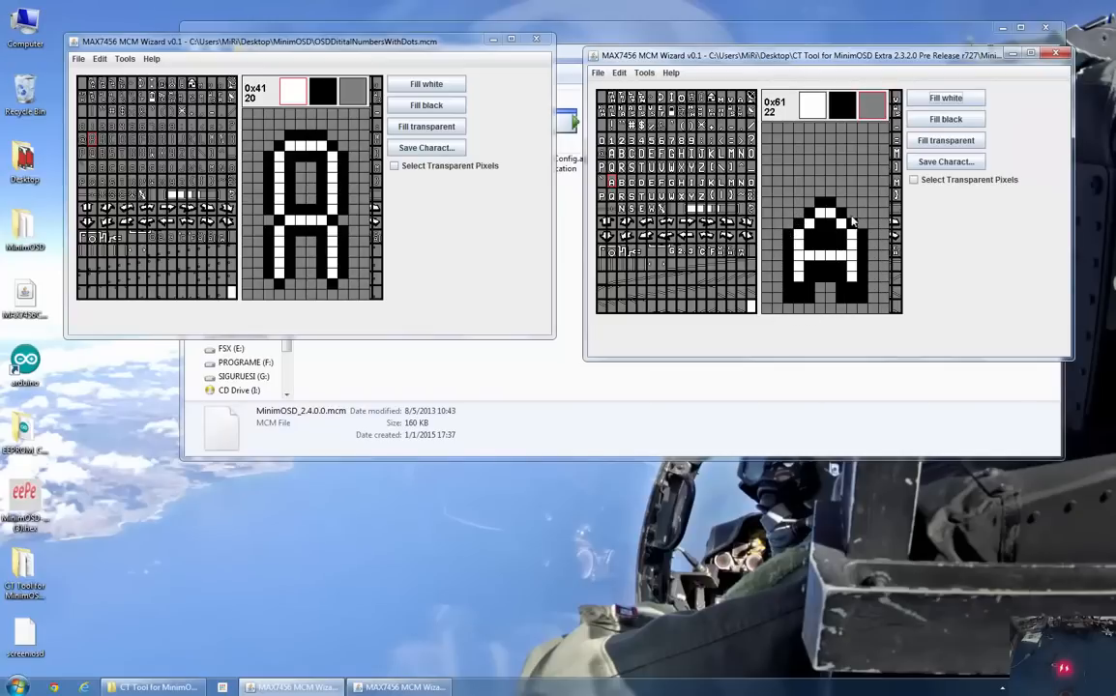
pyautogui.moveTo(864, 288); pyautogui.dragTo(814, 292)
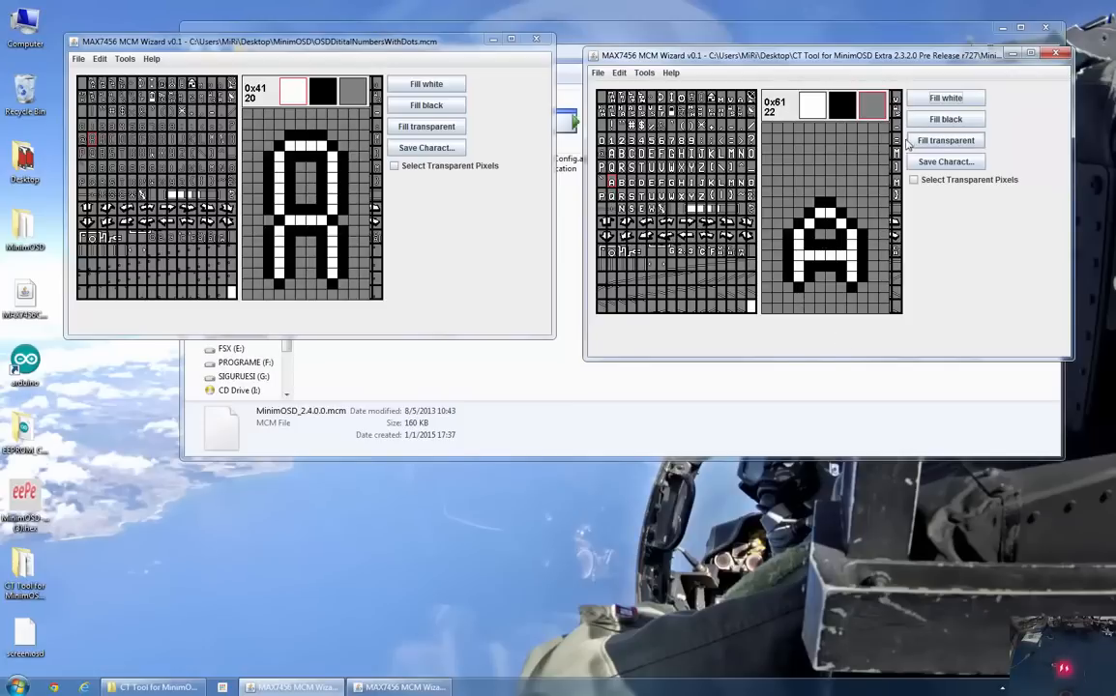
# - Save the edited character 0x61 and save the stock charset file under its existing name
pyautogui.click(936, 164)
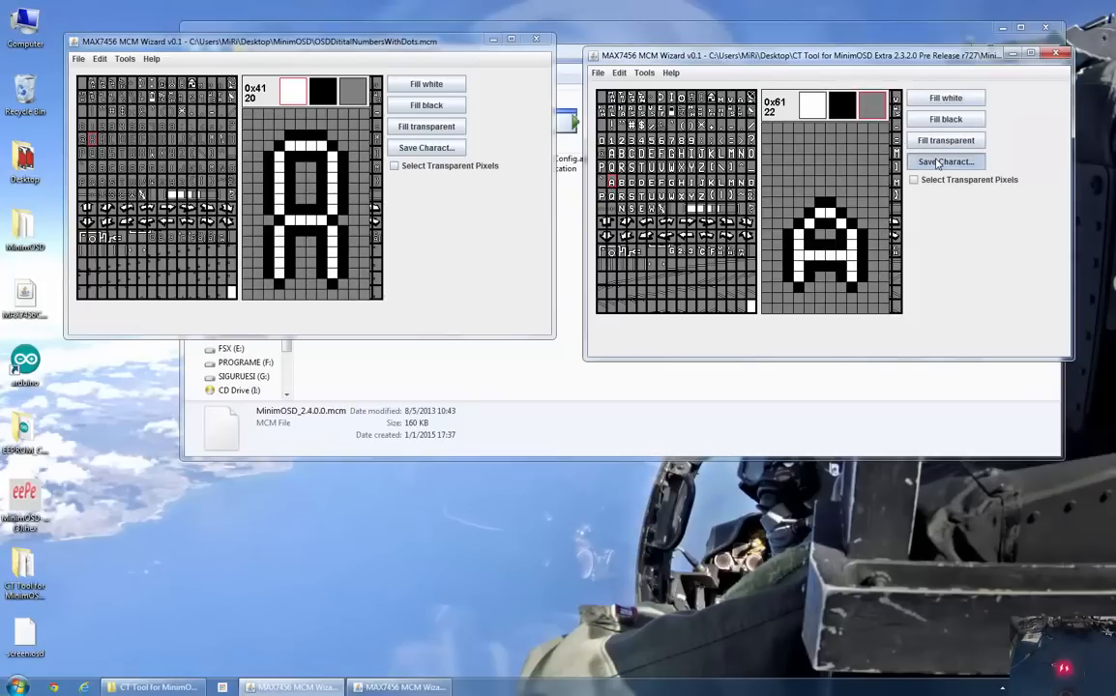
pyautogui.click(622, 184)
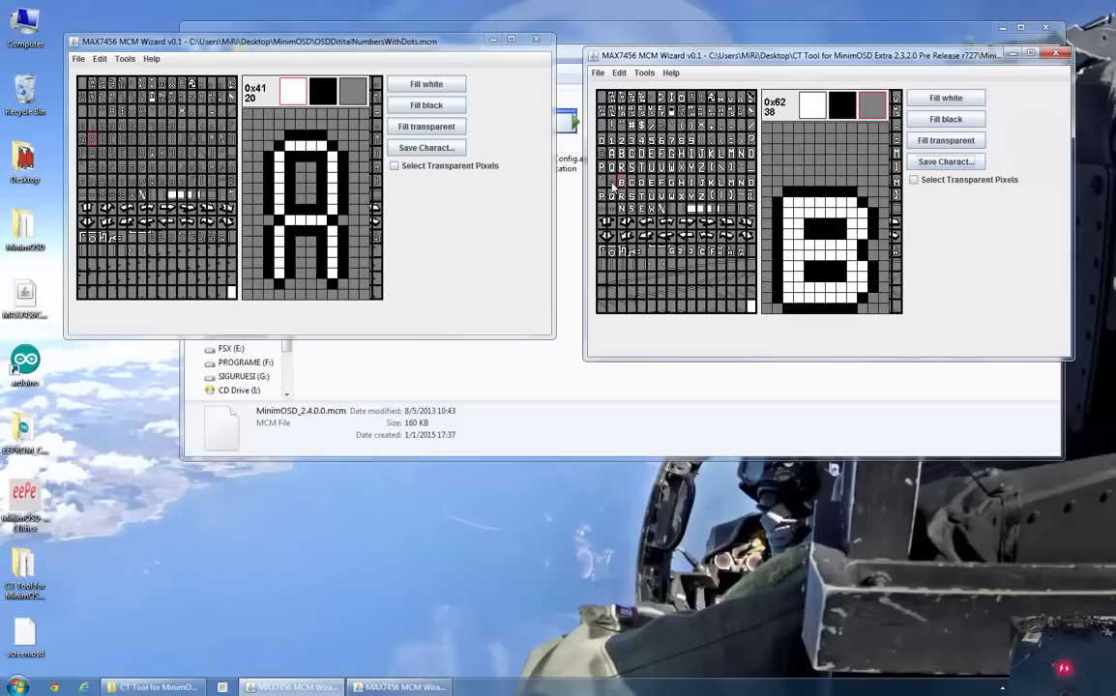
pyautogui.click(613, 184)
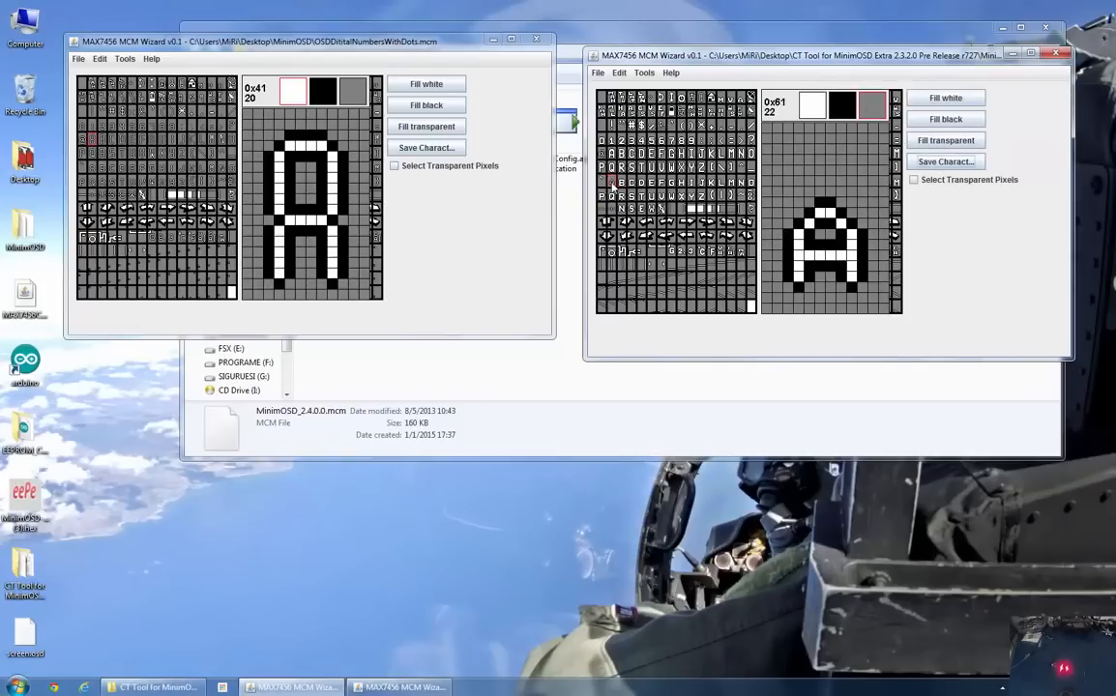
pyautogui.click(598, 72)
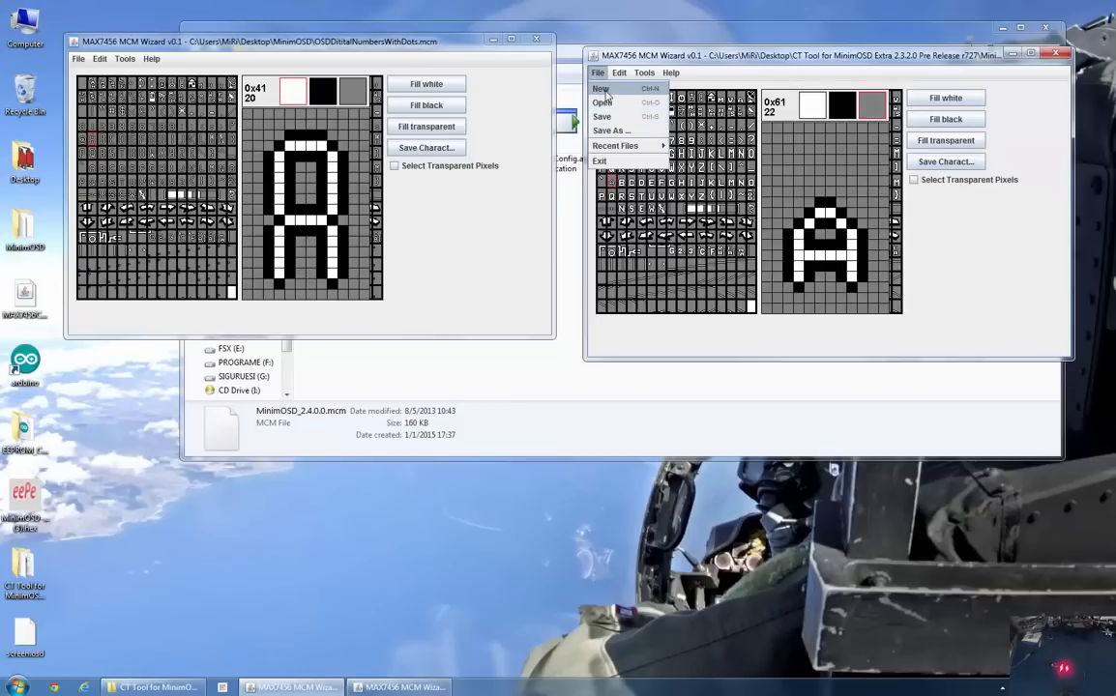
pyautogui.click(603, 116)
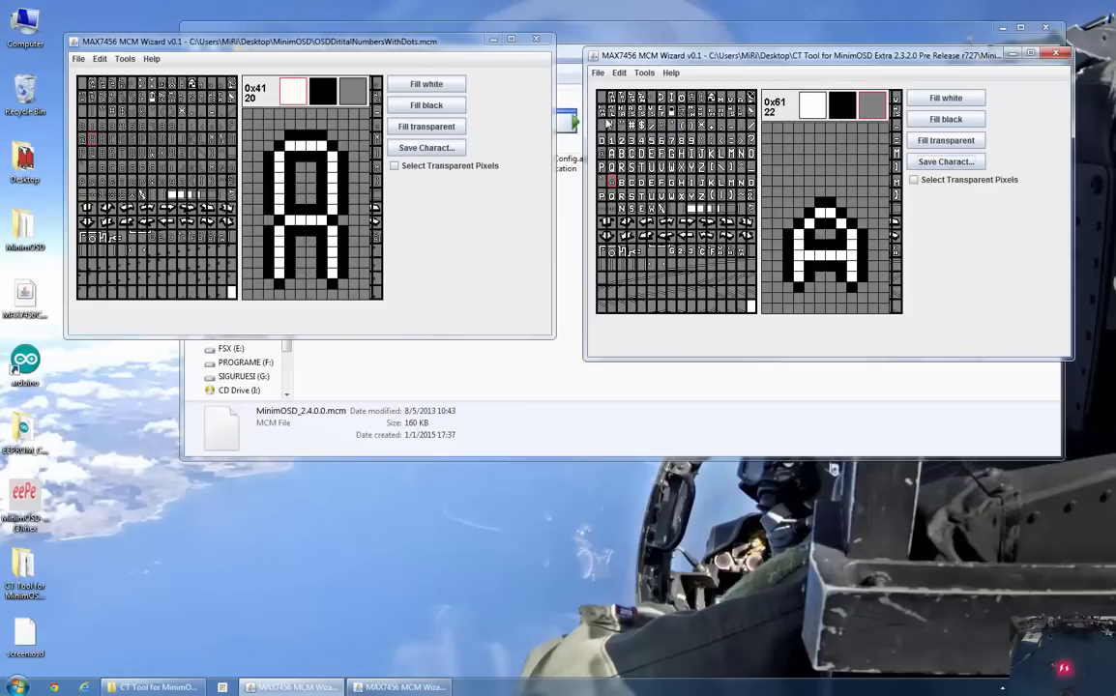
# - Move the custom charset's wizard out of the way and close the wizard holding the edited stock charset
pyautogui.click(398, 40)
pyautogui.moveTo(397, 73); pyautogui.dragTo(761, 419)
pyautogui.click(1055, 54)
# - Run OSD_Config.exe from the CT Tool folder, examine the Panel 1 preview, and close the config tool
pyautogui.click(645, 142)
pyautogui.doubleClick(645, 142)
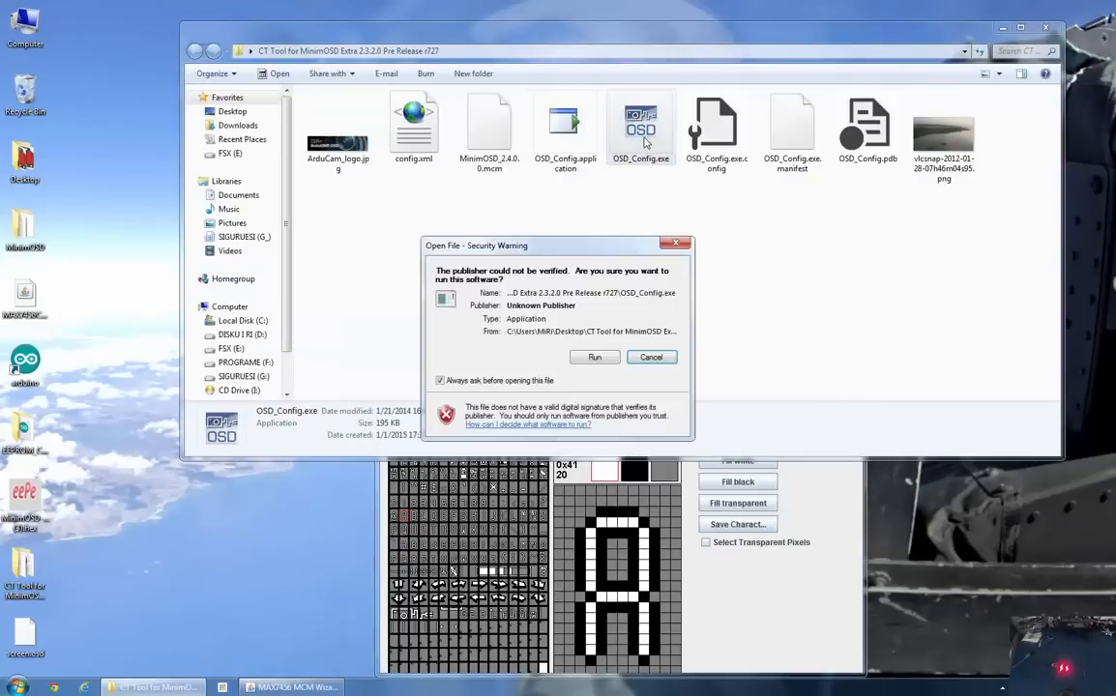
pyautogui.click(595, 357)
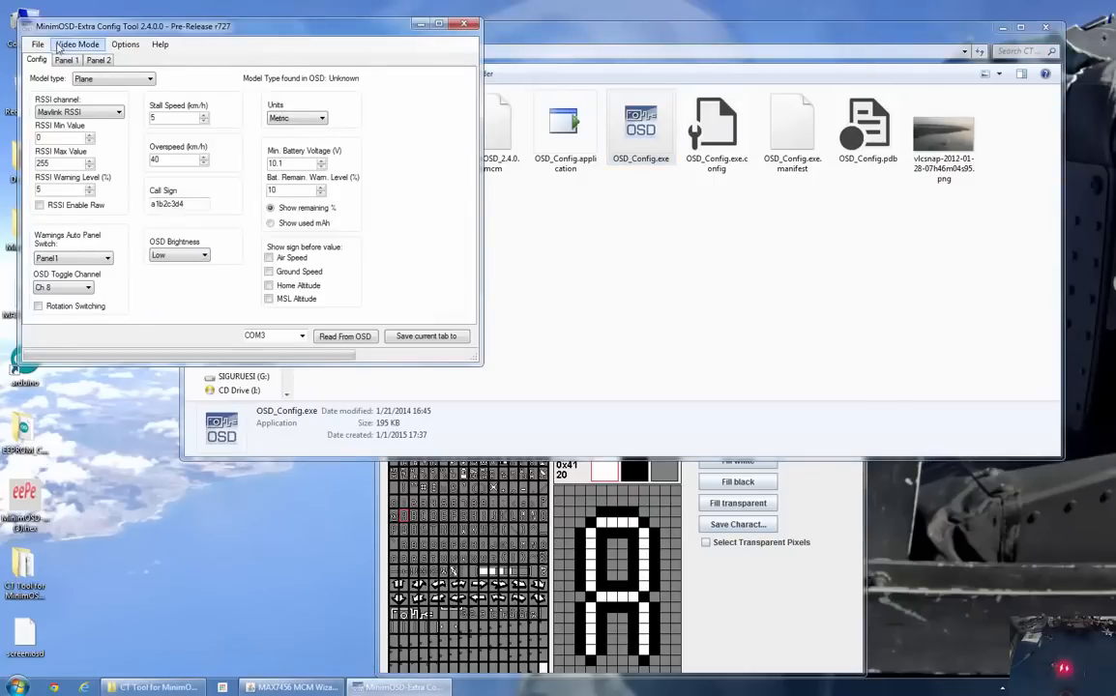
pyautogui.click(63, 60)
pyautogui.moveTo(237, 29); pyautogui.dragTo(957, 197)
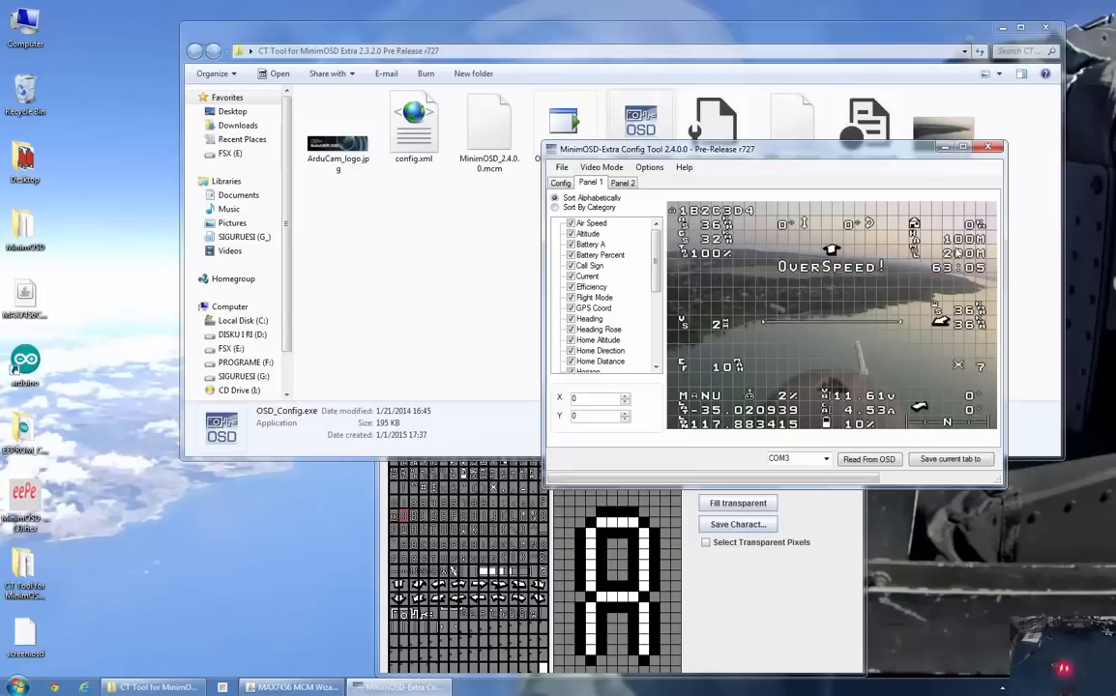
pyautogui.click(986, 147)
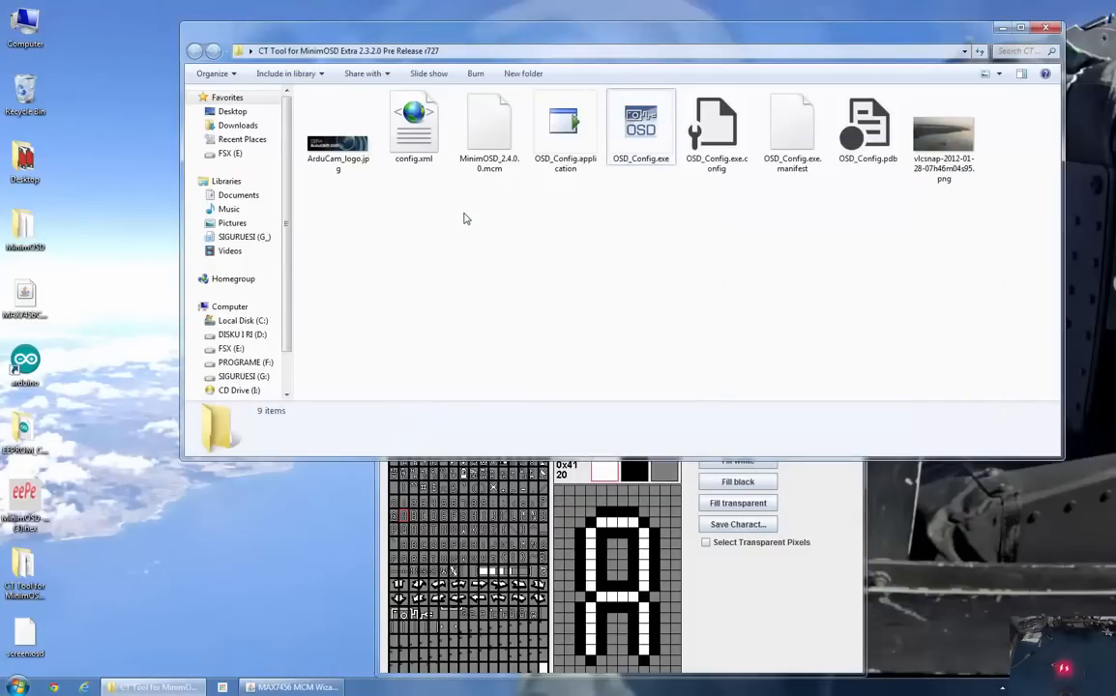
pyautogui.rightClick(628, 221)
pyautogui.click(658, 293)
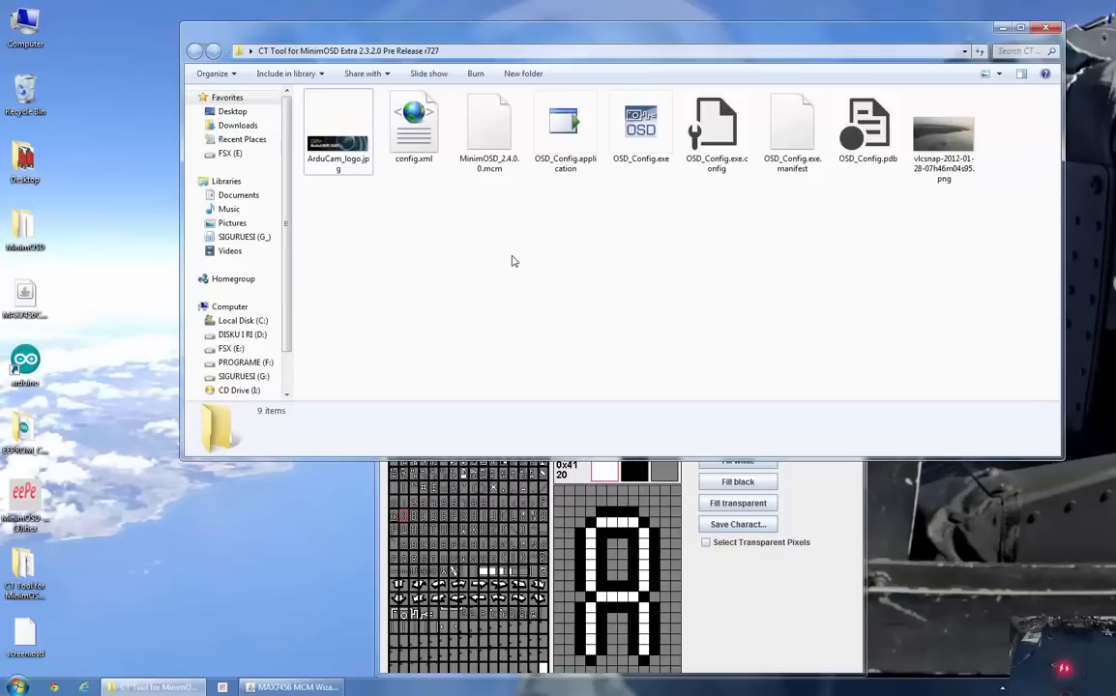
# - Close the remaining MCM Wizard and the CT Tool folder window
pyautogui.click(759, 513)
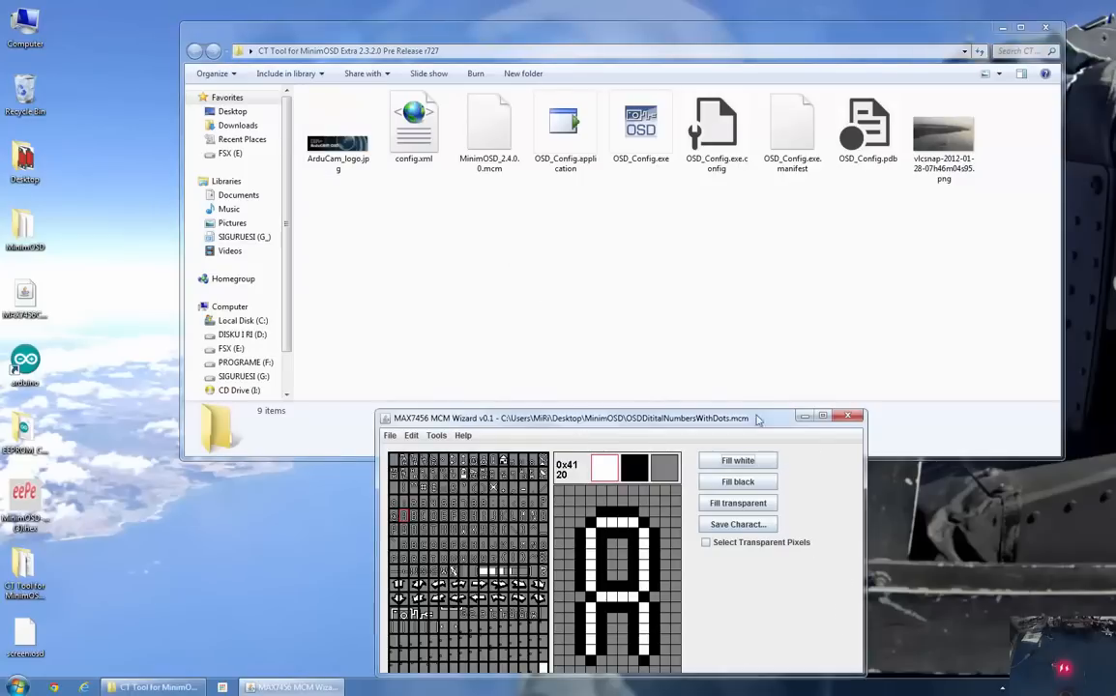
pyautogui.moveTo(746, 417); pyautogui.dragTo(771, 256)
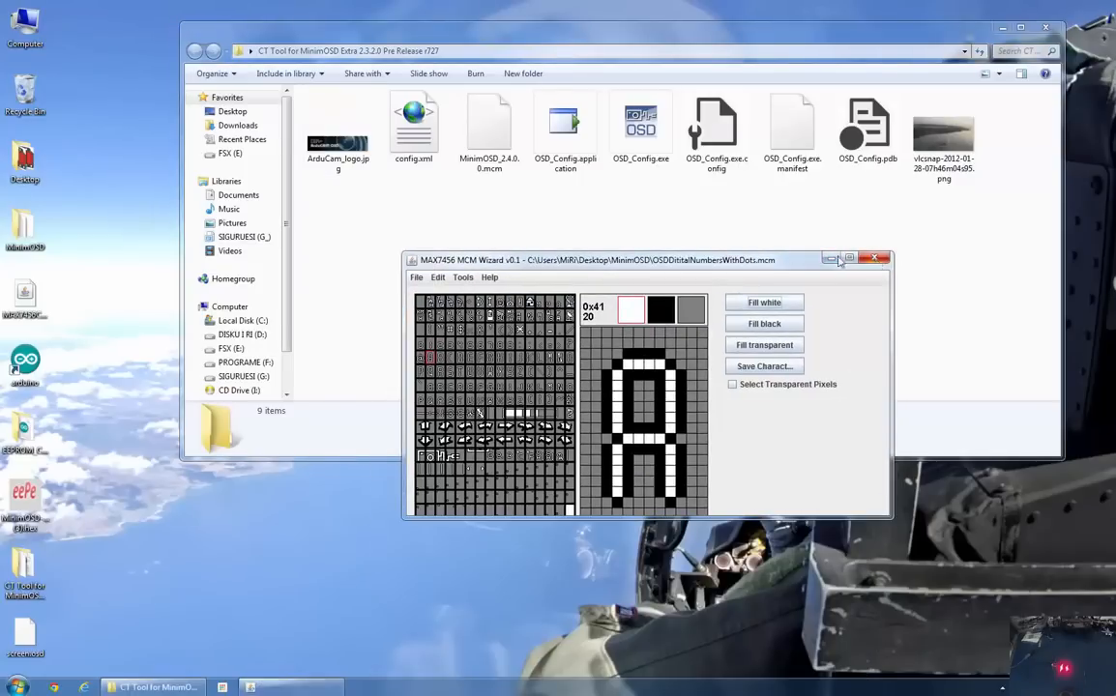
pyautogui.click(872, 257)
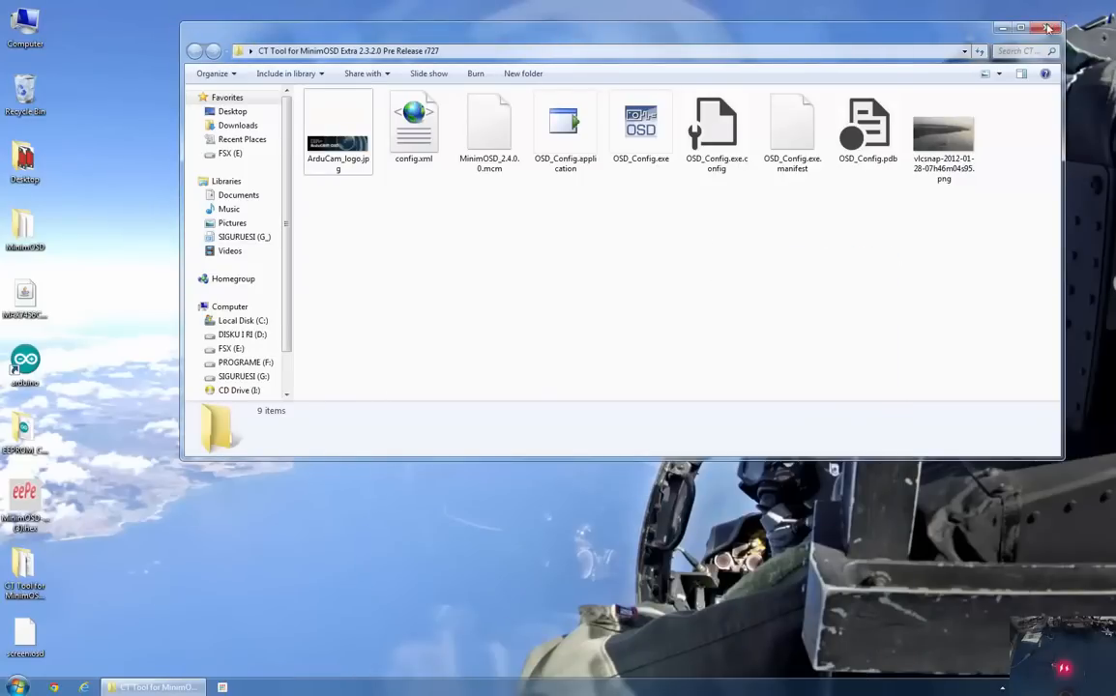
pyautogui.click(1002, 27)
pyautogui.rightClick(551, 212)
pyautogui.click(580, 267)
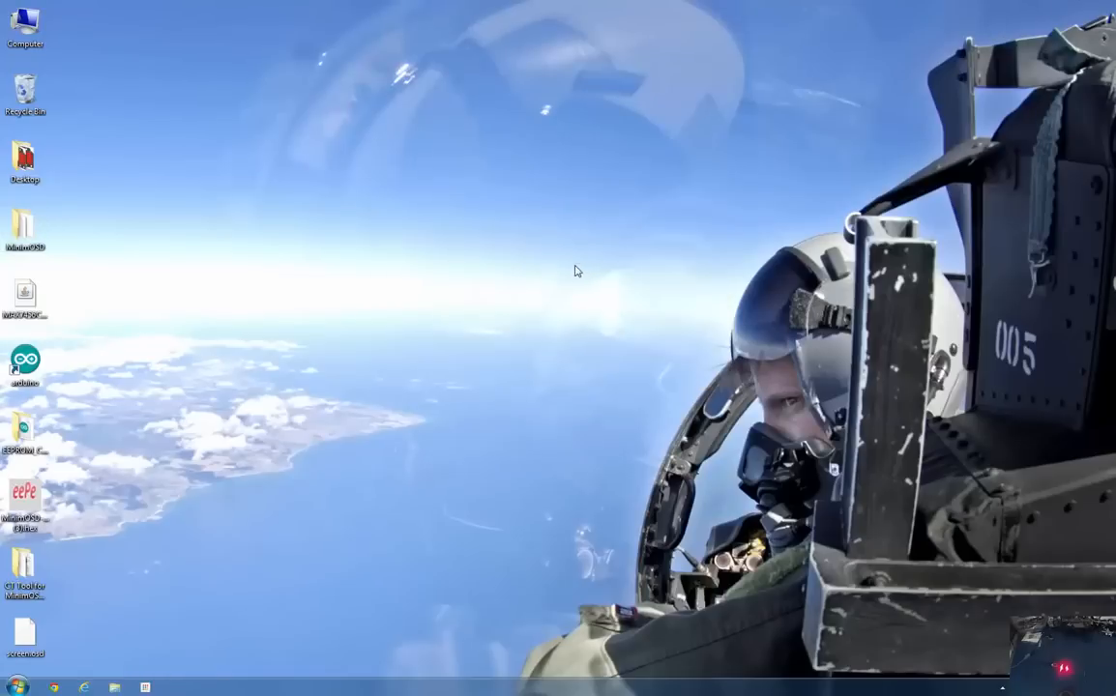
pyautogui.rightClick(434, 252)
pyautogui.click(463, 302)
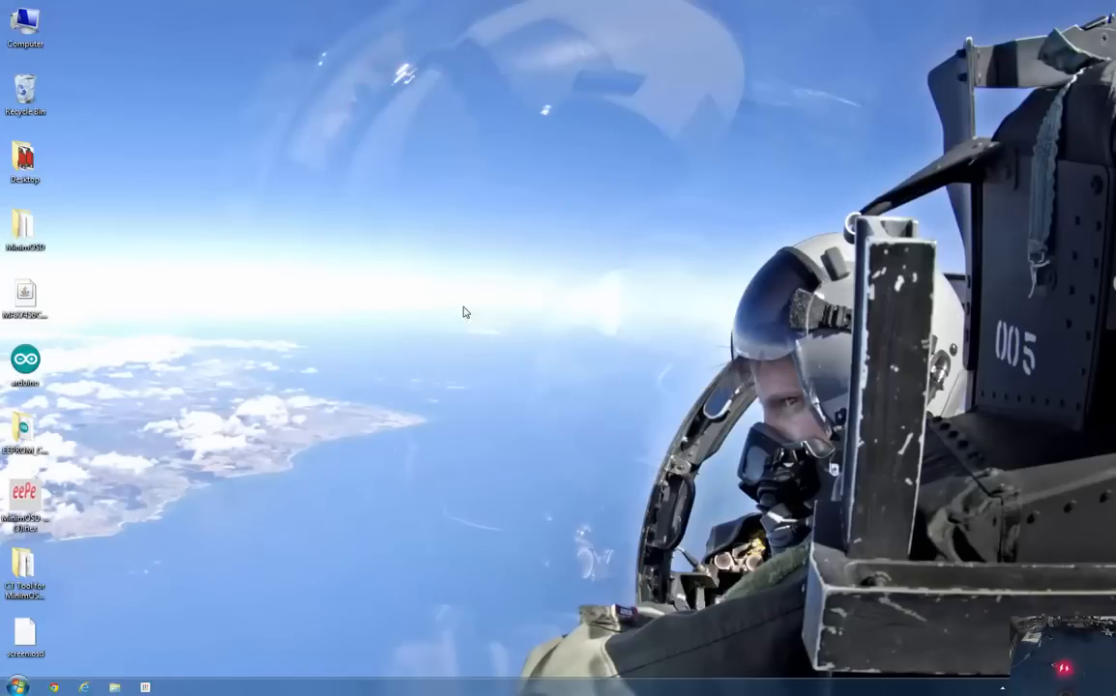